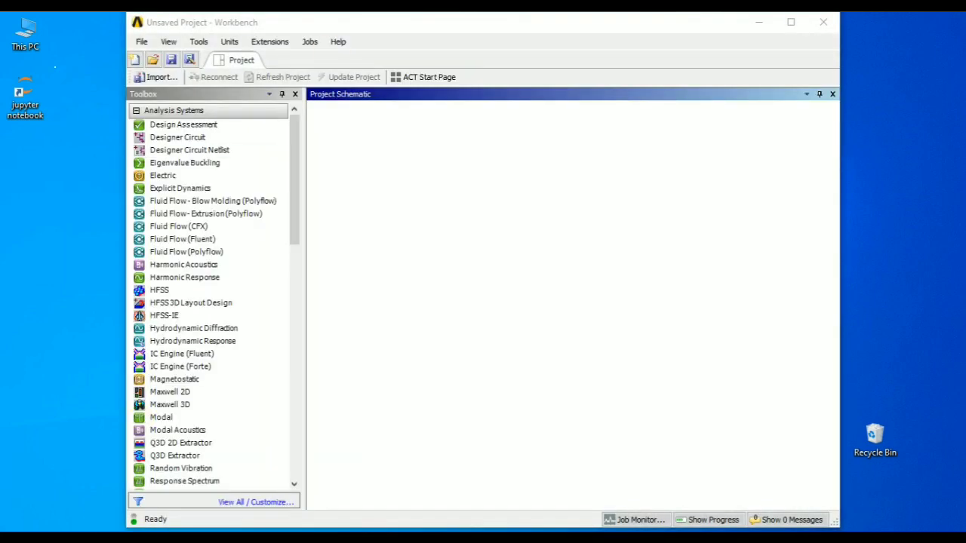
Save the project to the Desktop under the name piston_effect.
left_click(792, 24)
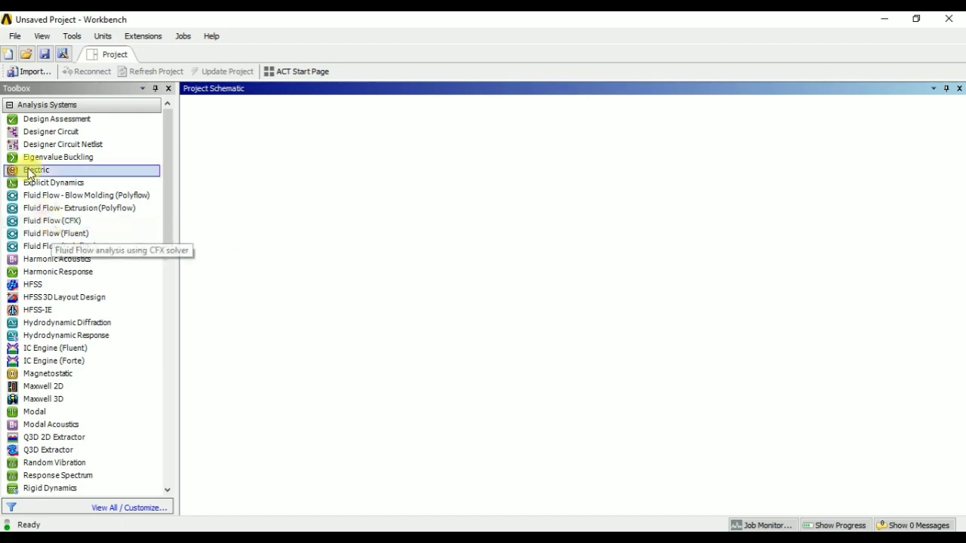
left_click(44, 55)
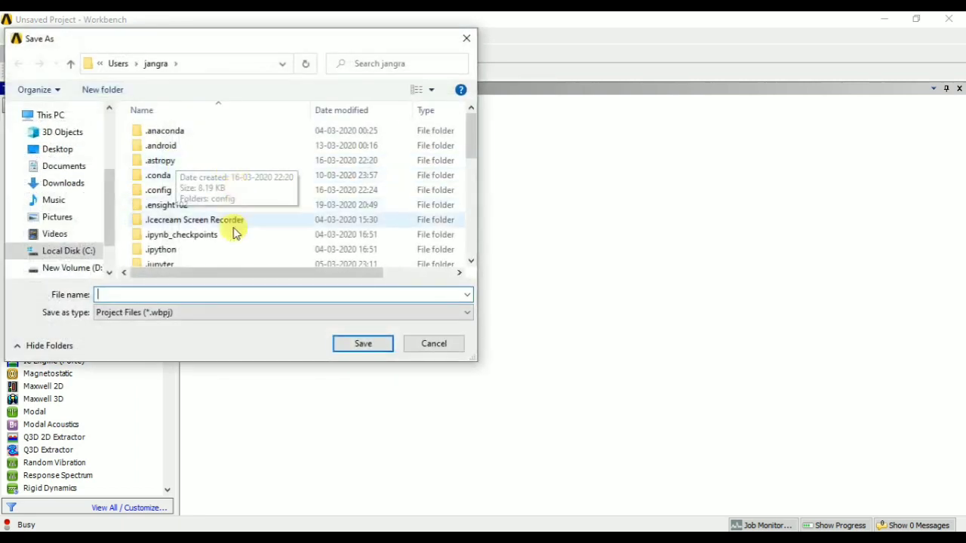
left_click(60, 150)
left_click(181, 295)
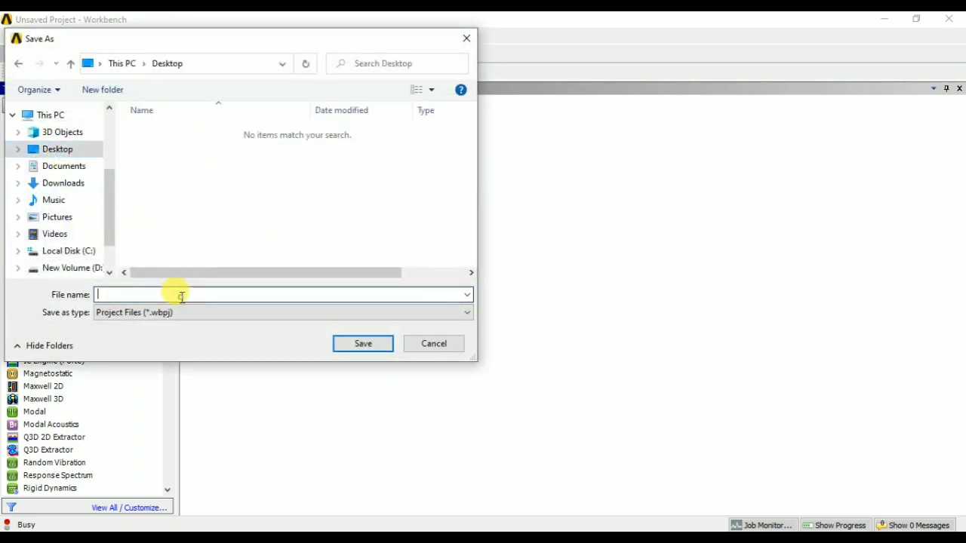
type("piston_effect")
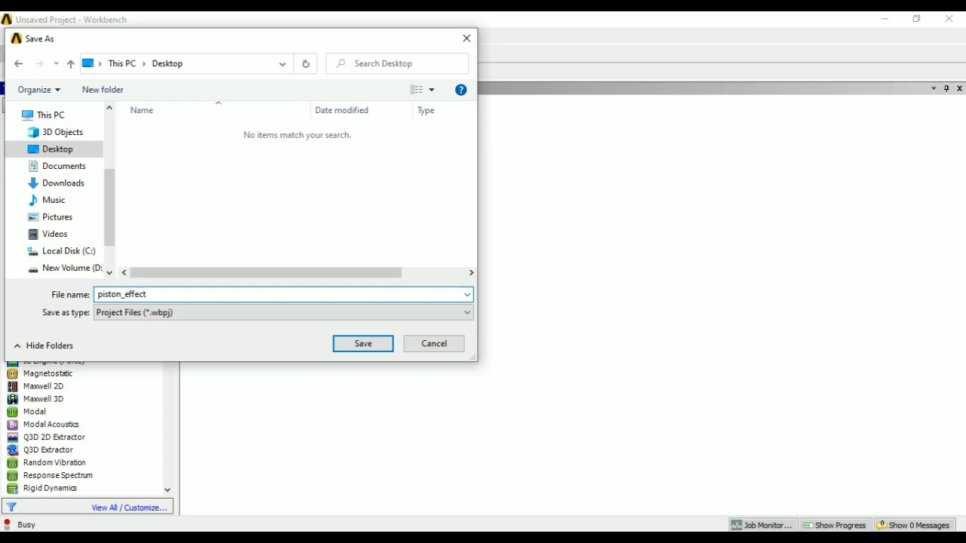
key("Return")
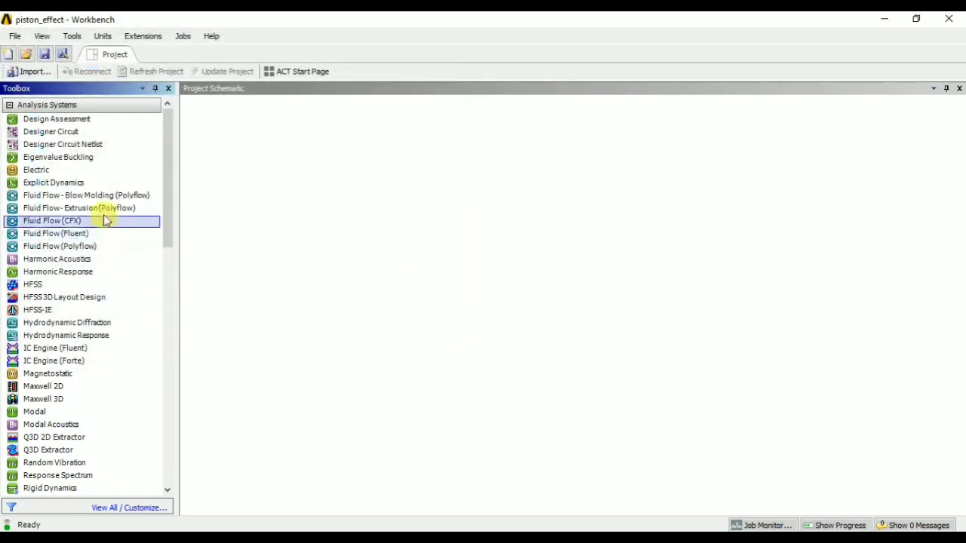
Add a Fluid Flow (CFX) system to the project schematic and open its geometry as a new DesignModeler geometry.
left_click_drag(67, 224, 233, 178)
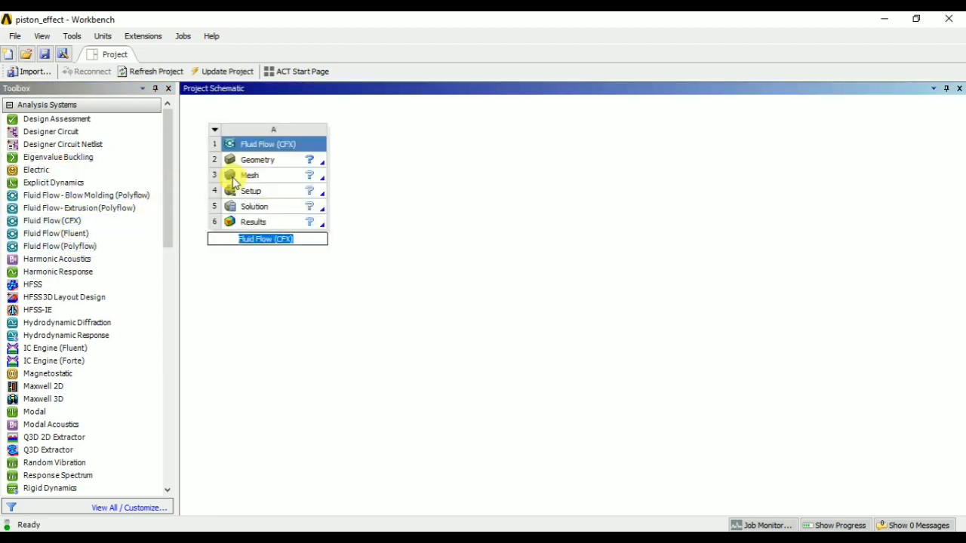
right_click(280, 165)
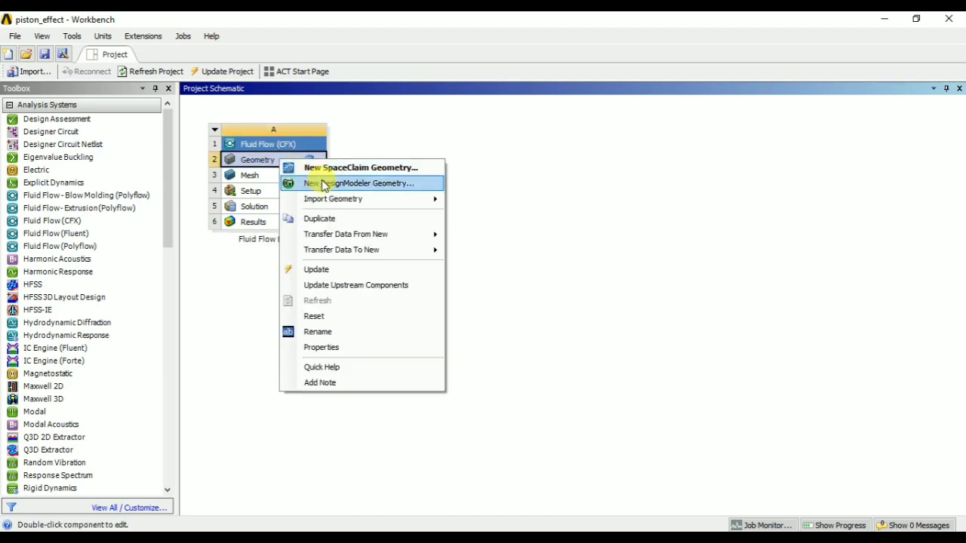
left_click(319, 184)
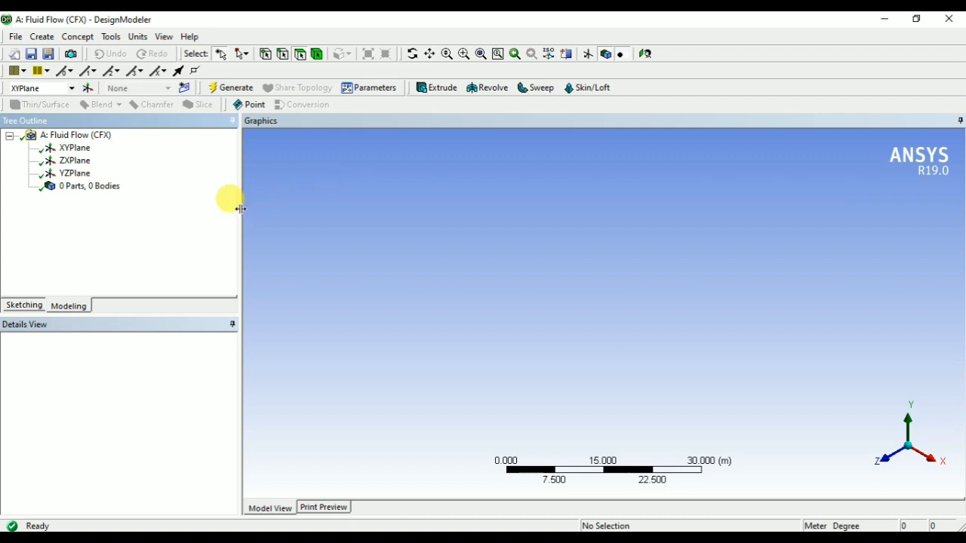
Narrow the tree outline pane and rearrange the sketch-display and point toolbars into the upper two rows.
left_click_drag(240, 205, 196, 206)
left_click(275, 198)
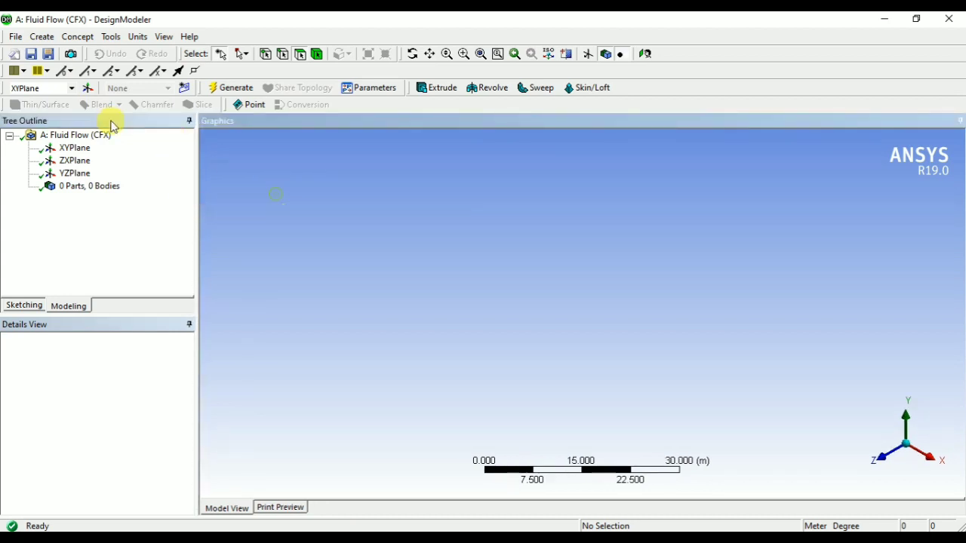
left_click_drag(4, 70, 562, 69)
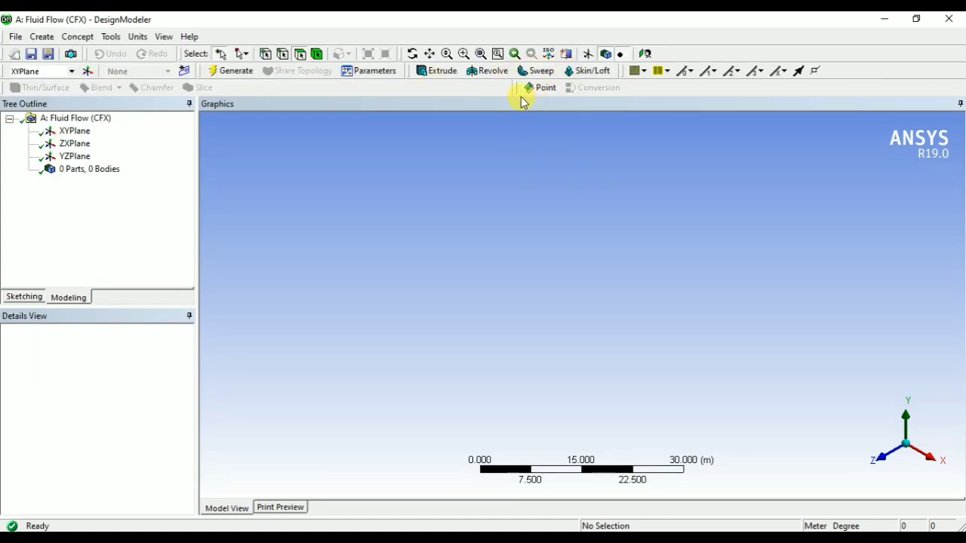
left_click_drag(509, 87, 641, 48)
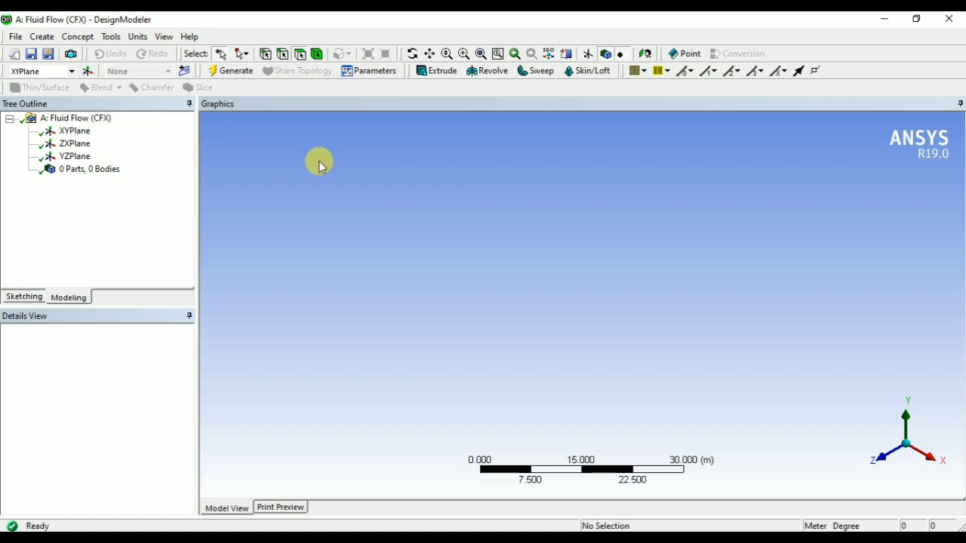
Sketch a rectangle about 9.5 m wide and 22.7 m high on the ZXPlane, with one side on the vertical axis and spanning the horizontal axis.
left_click(73, 145)
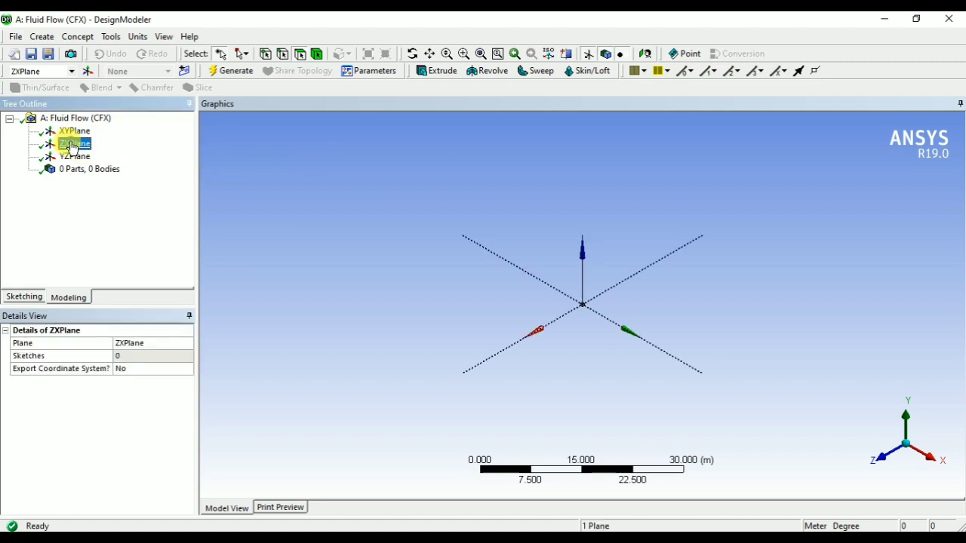
left_click(26, 297)
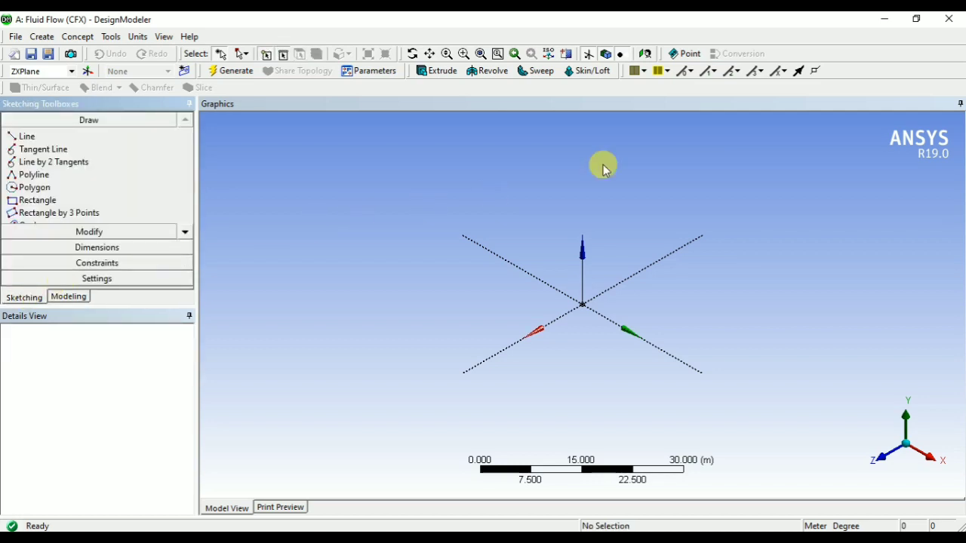
left_click(645, 55)
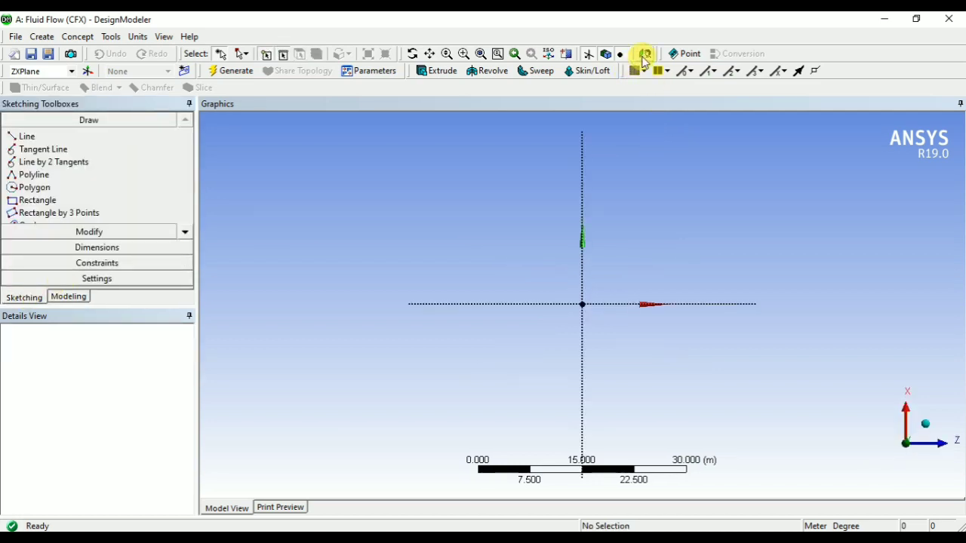
left_click(54, 202)
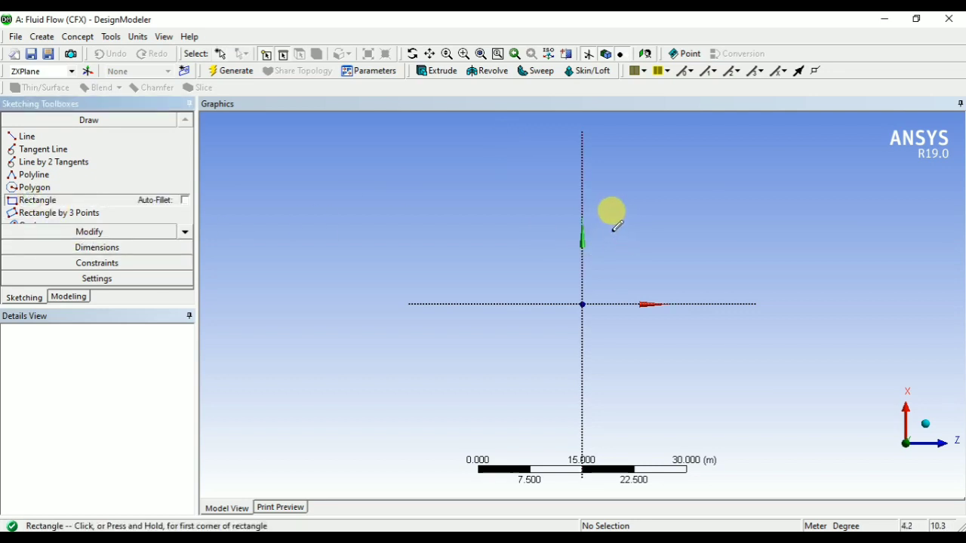
left_click(584, 220)
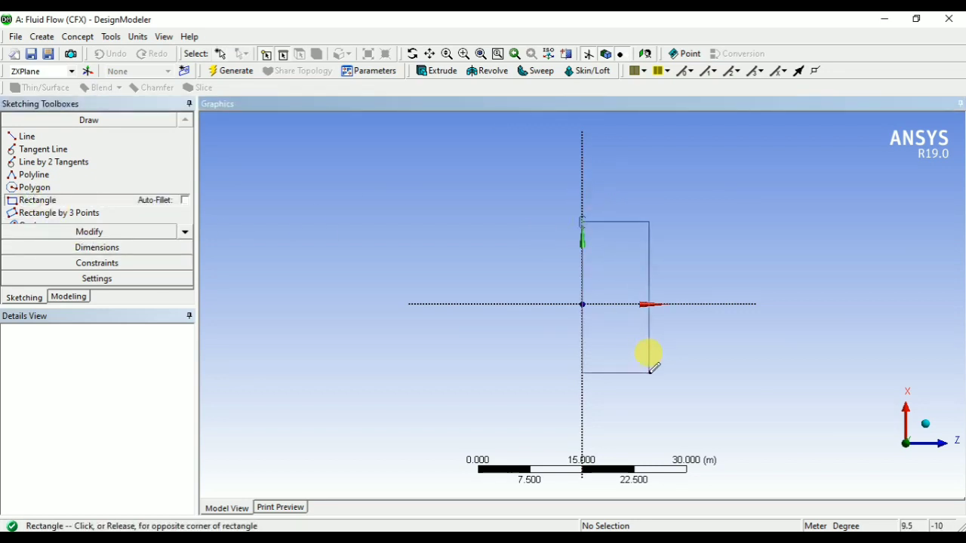
left_click(649, 379)
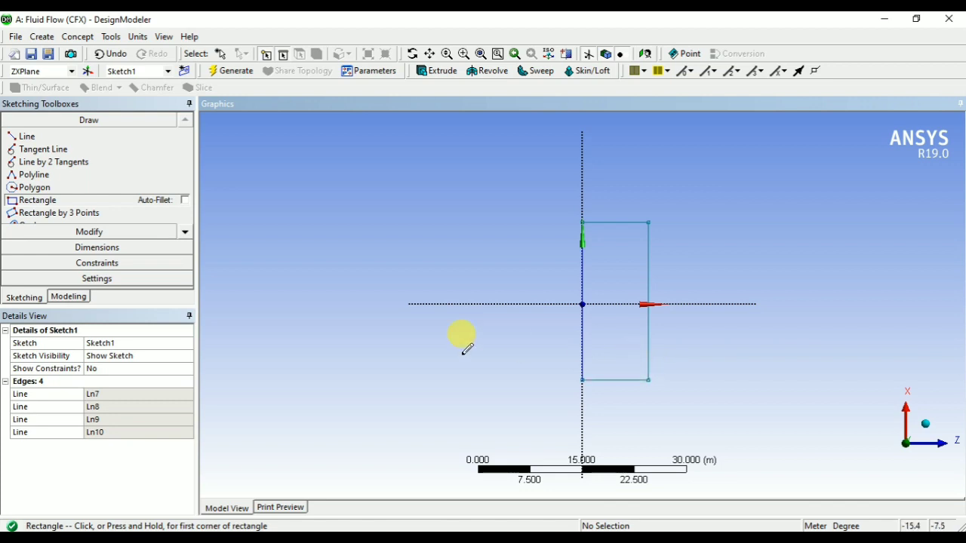
Dimension the rectangle's height, width and lower-edge distance from the horizontal axis with the Semi-Automatic dimension tool.
left_click(121, 249)
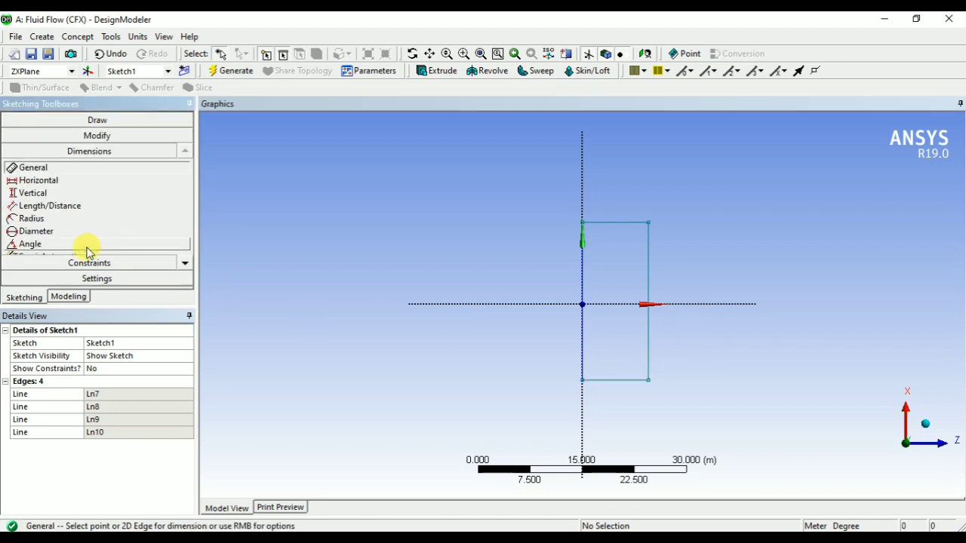
left_click(185, 263)
left_click(54, 244)
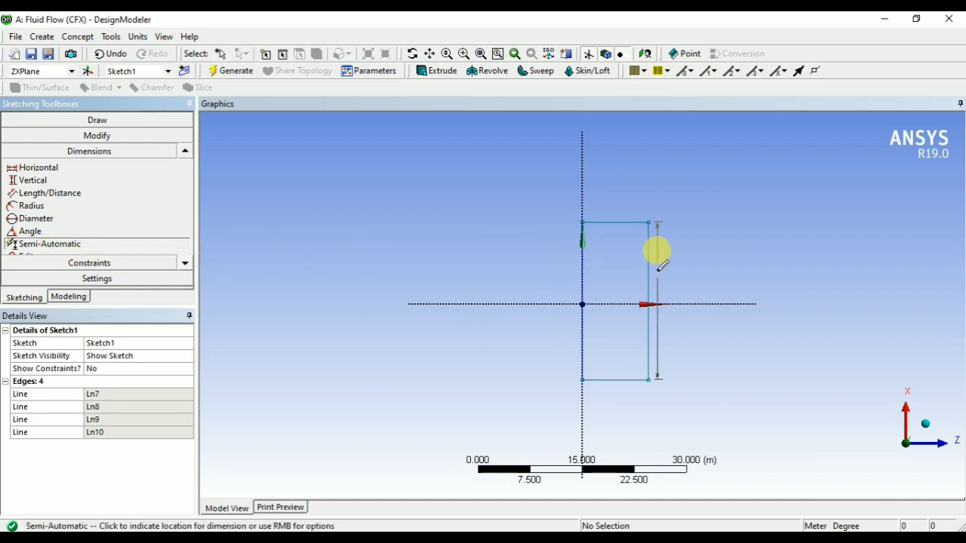
left_click(677, 264)
left_click(658, 180)
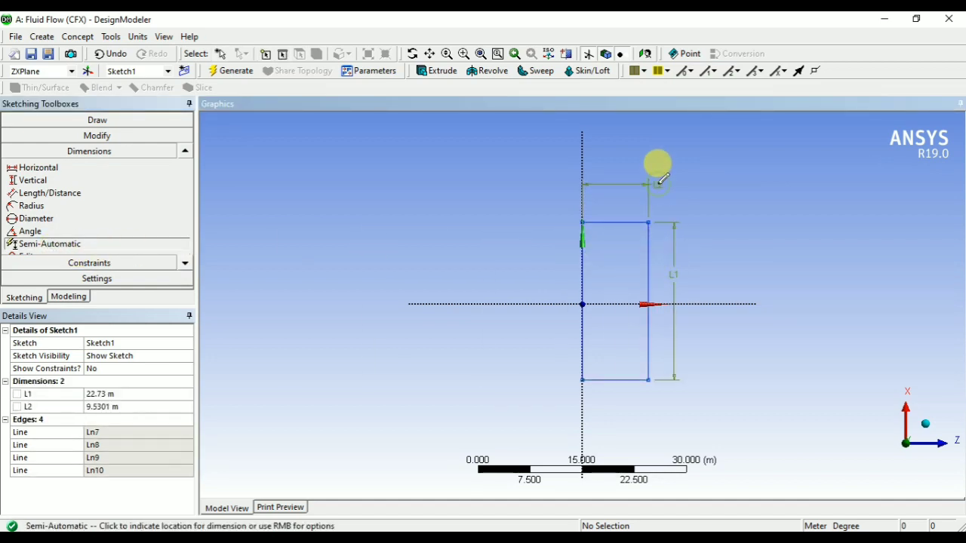
left_click(556, 371)
Set the rectangle's height L1 to 20 m, width L2 to 8 m and lower-edge offset V3 to 10 m.
left_click(123, 393)
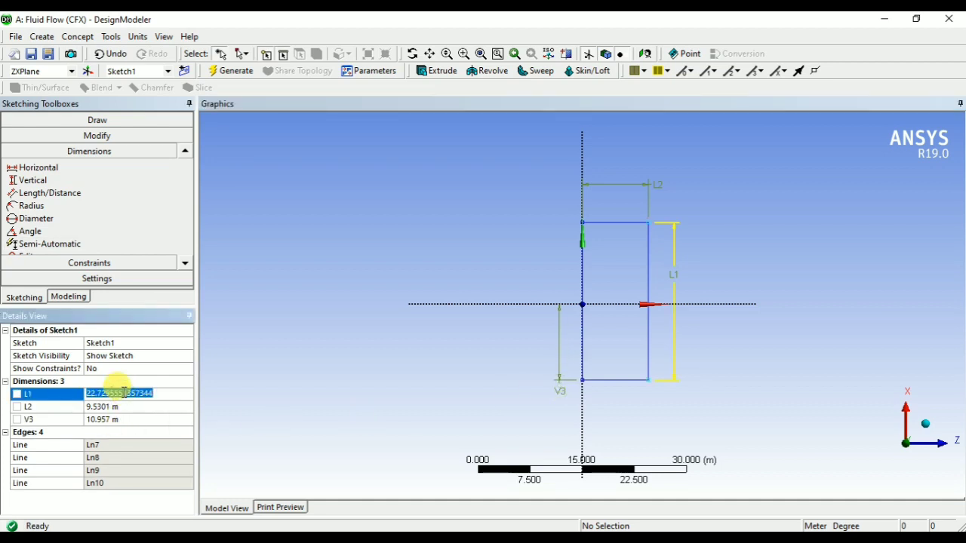
type("1")
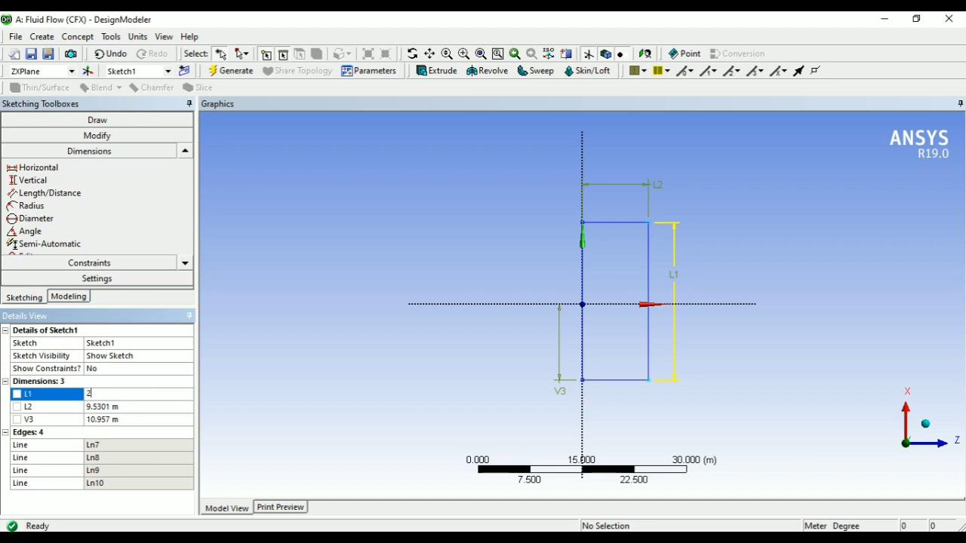
type("20")
key("Return")
left_click(123, 406)
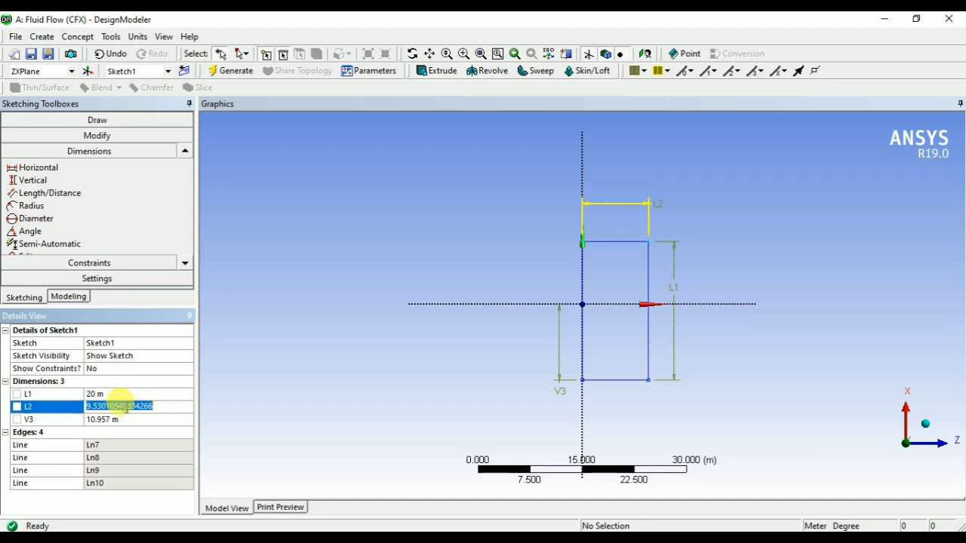
type("4")
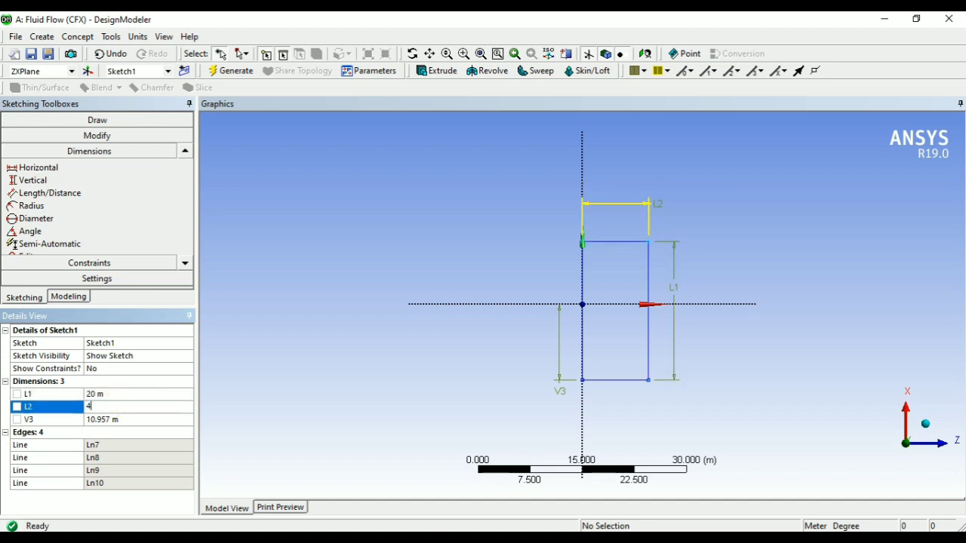
key("Return")
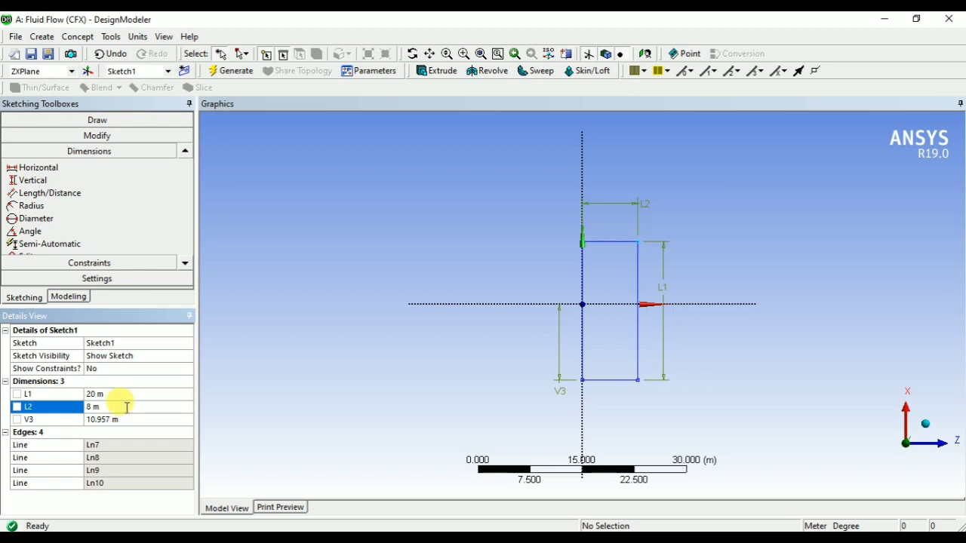
left_click(123, 420)
type("1")
key("Return")
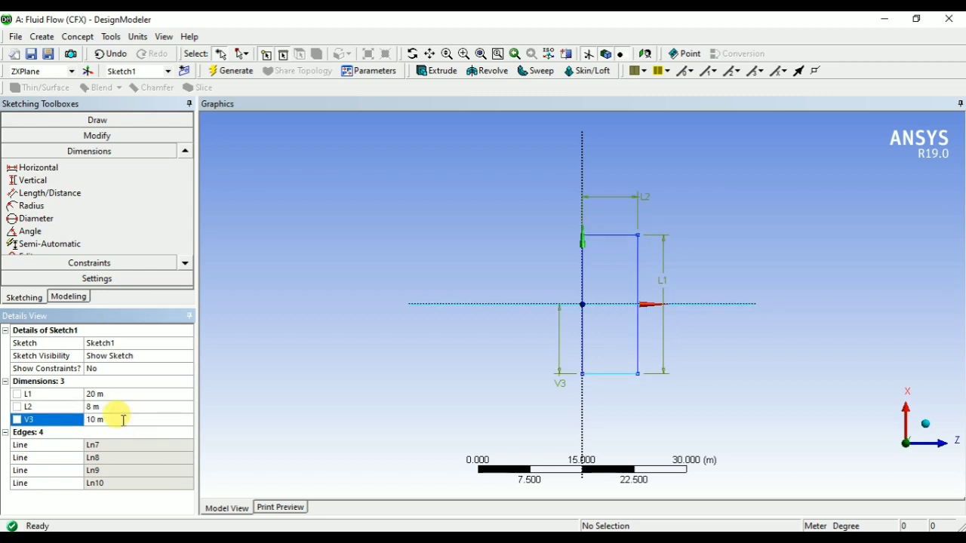
Rename the rectangle sketch under the ZXPlane as station.
left_click(78, 302)
left_click(27, 144)
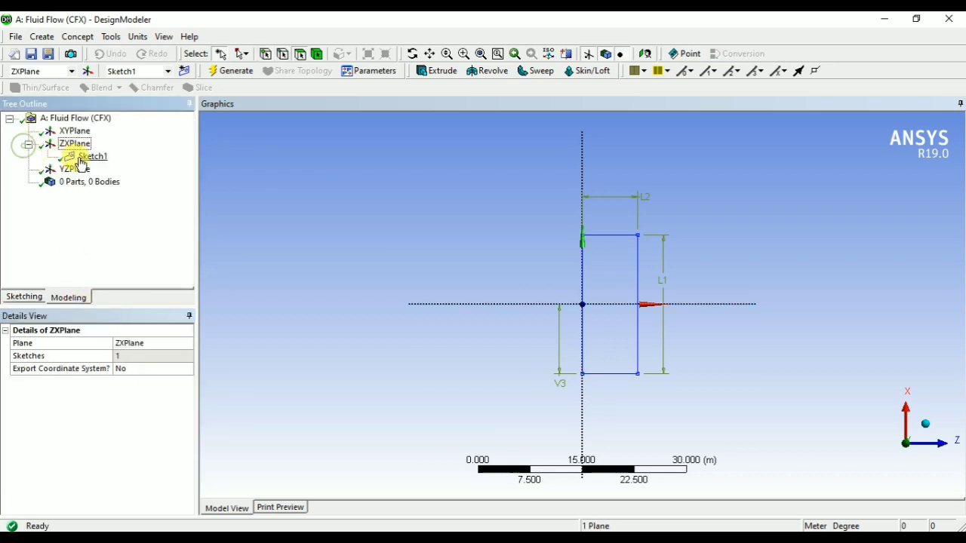
left_click(83, 157)
right_click(83, 157)
left_click(117, 263)
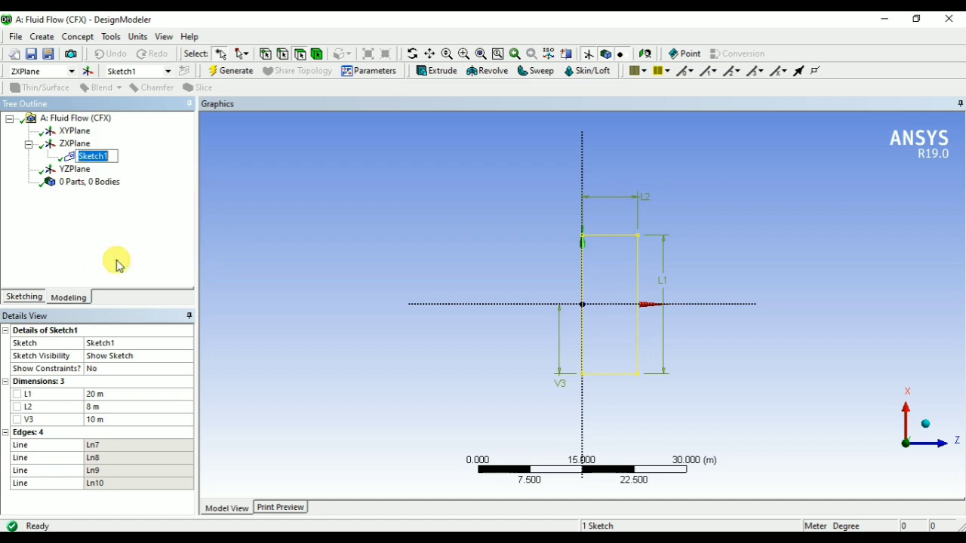
type("station")
key("Return")
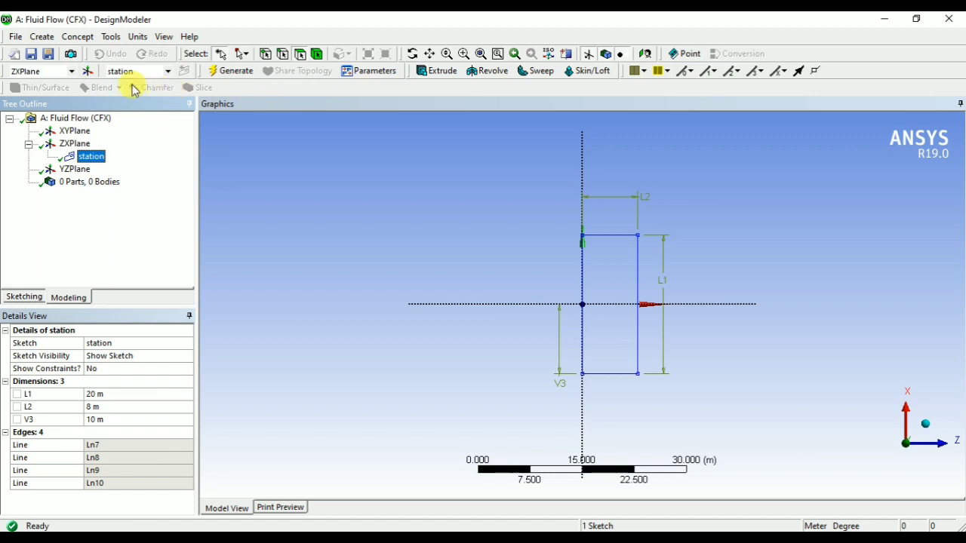
Create a second sketch on the ZXPlane and name it tunnel.
left_click(74, 144)
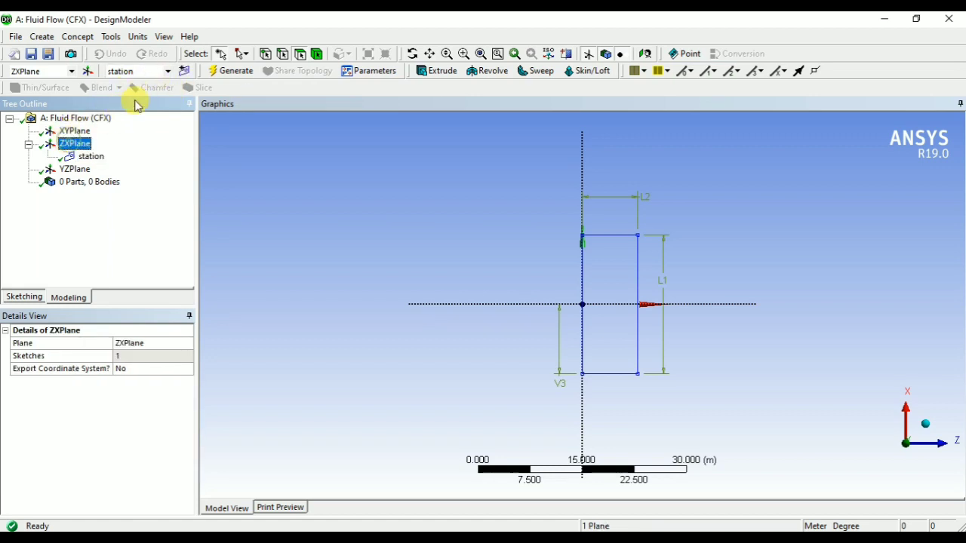
left_click(184, 70)
right_click(86, 170)
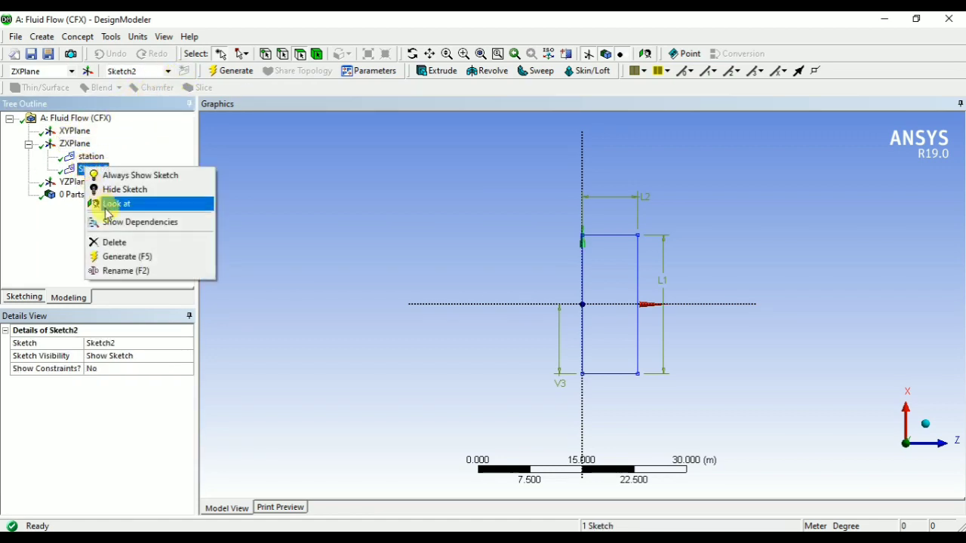
left_click(127, 270)
type("tunnel")
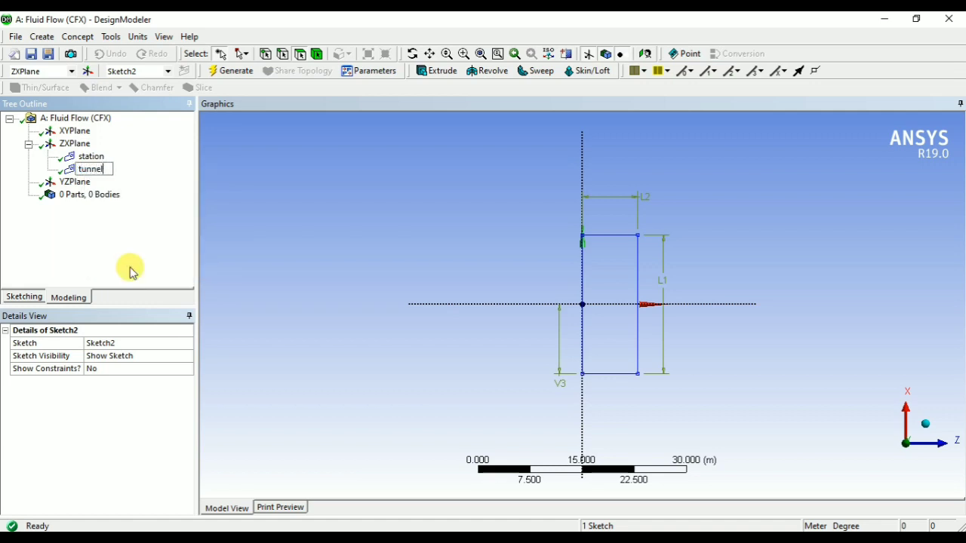
key("Return")
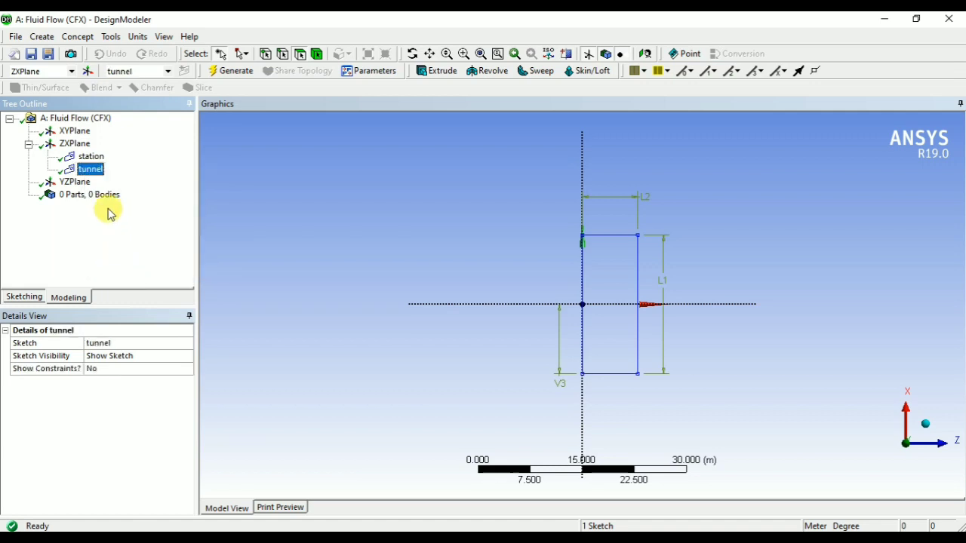
Create a third sketch on the ZXPlane and name it train.
left_click(74, 143)
left_click(184, 70)
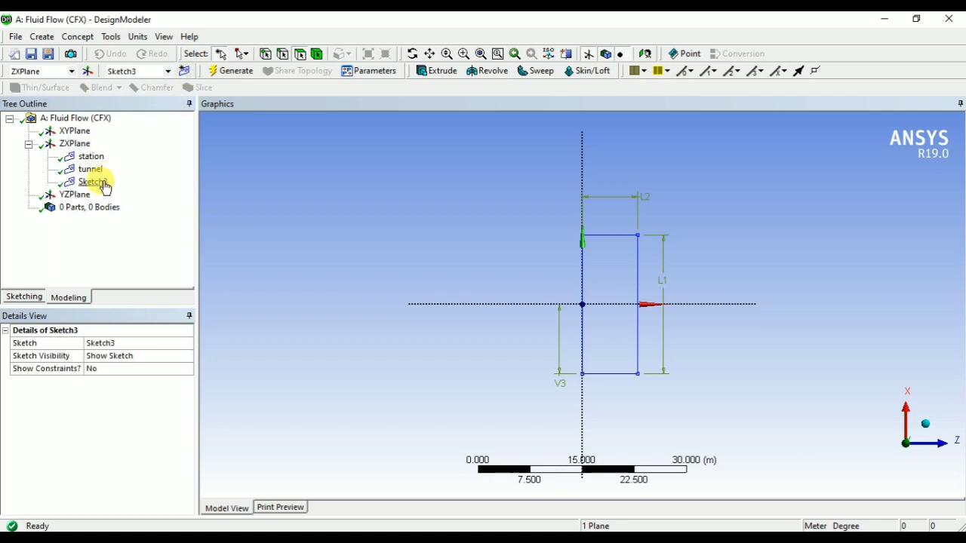
right_click(104, 183)
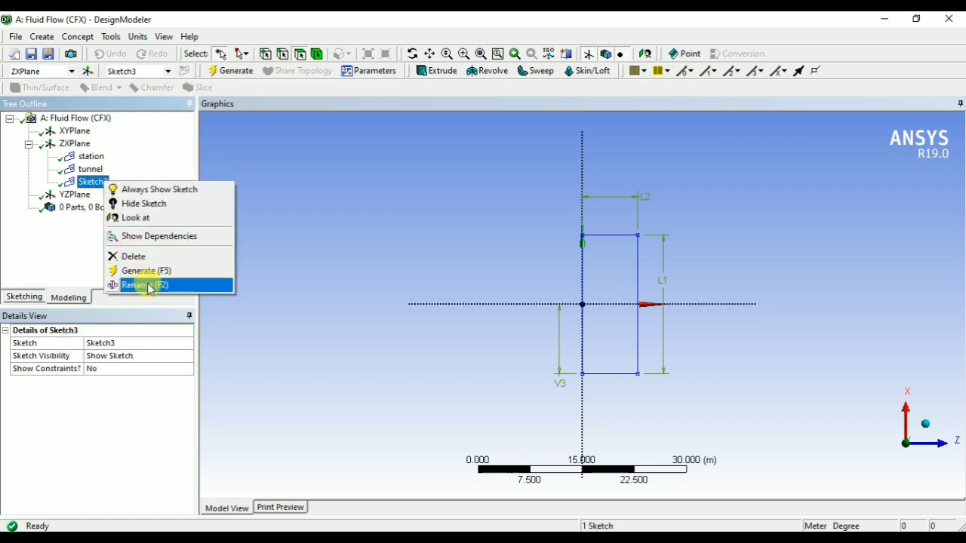
left_click(144, 285)
type("train")
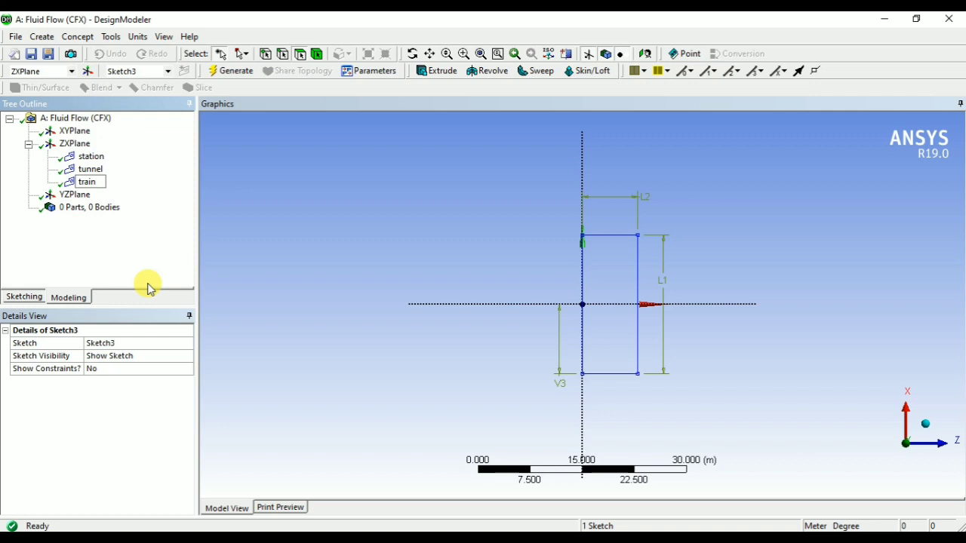
key("Return")
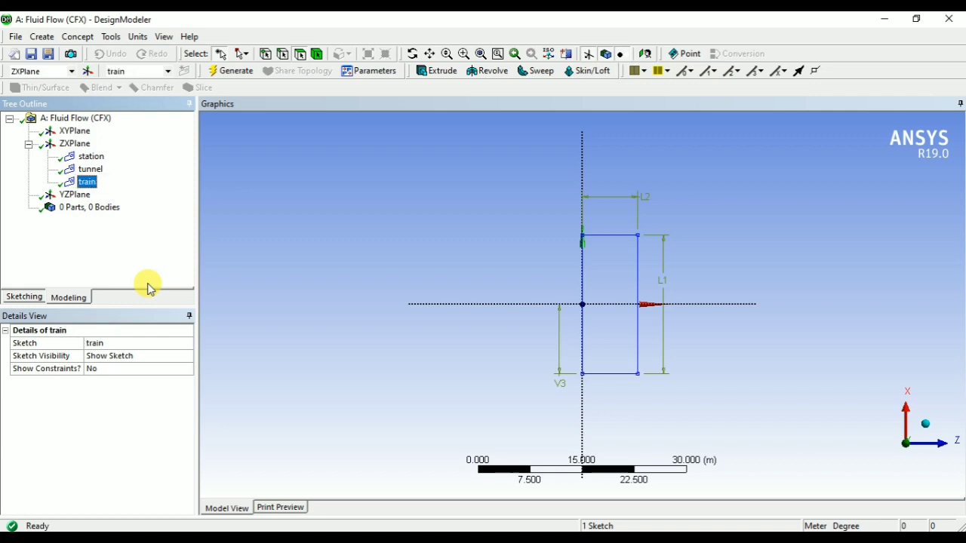
left_click(282, 278)
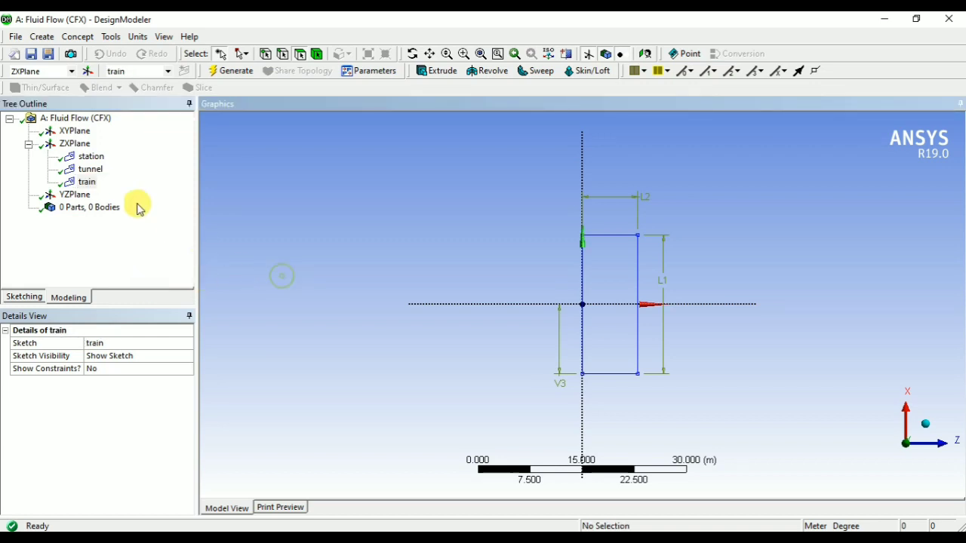
In the tunnel sketch, draw a rectangle about 5.9 m wide and 4 m high, hanging from the station's upper edge and crossing the vertical axis.
left_click(91, 175)
left_click(29, 297)
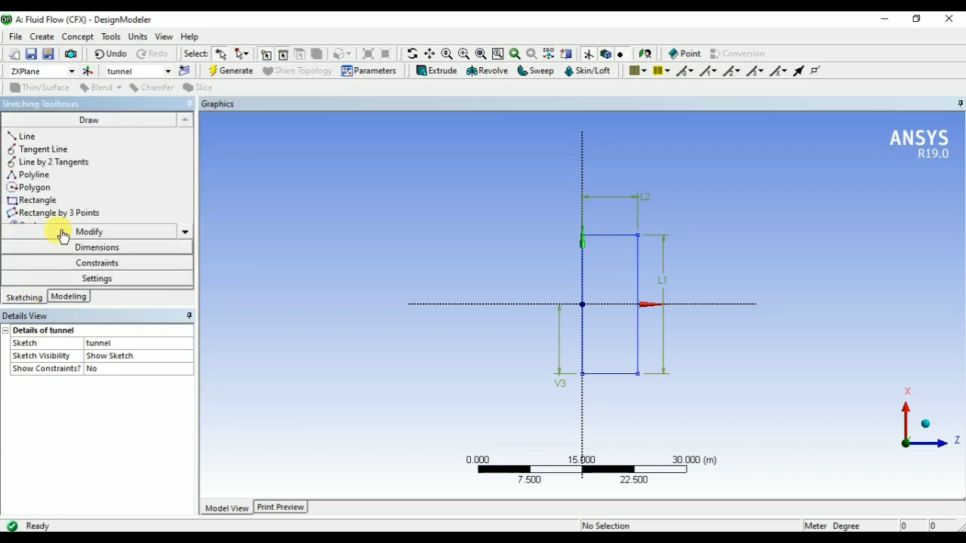
left_click(44, 199)
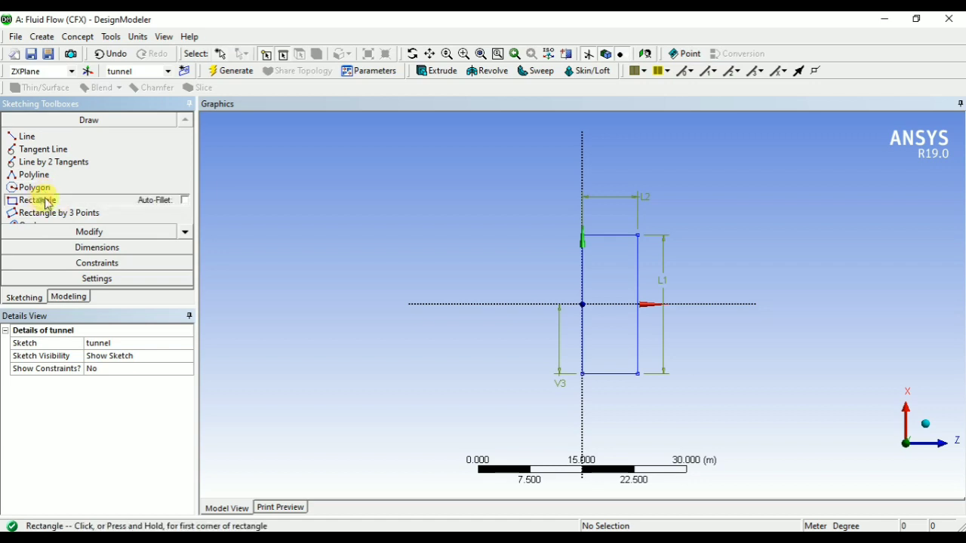
left_click(612, 236)
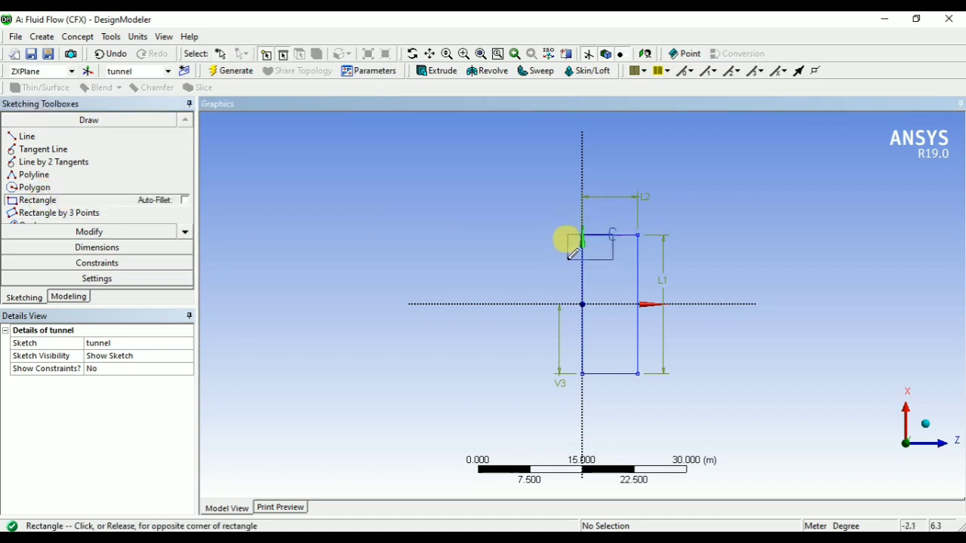
left_click(570, 262)
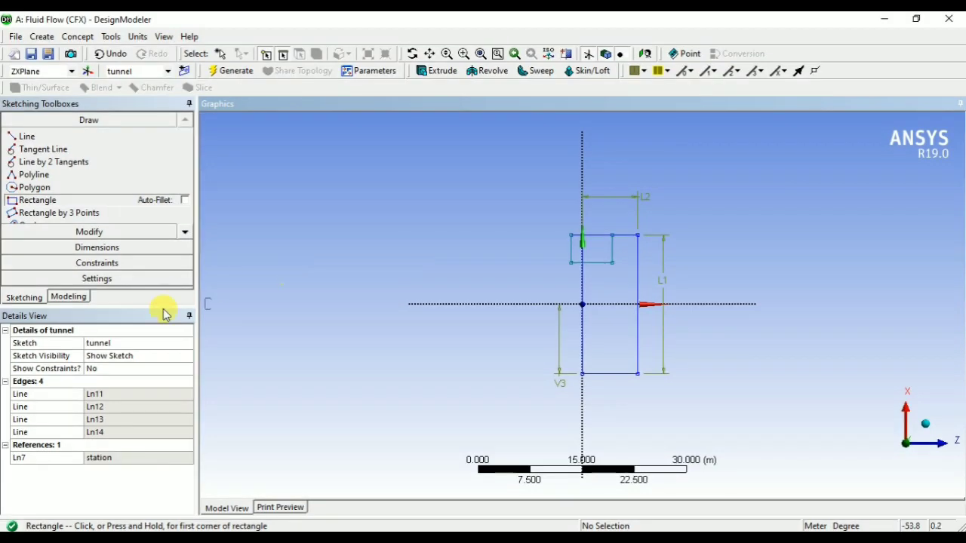
Dimension the tunnel rectangle's distance to the station's right edge, its height and its width with the Semi-Automatic tool.
left_click(92, 249)
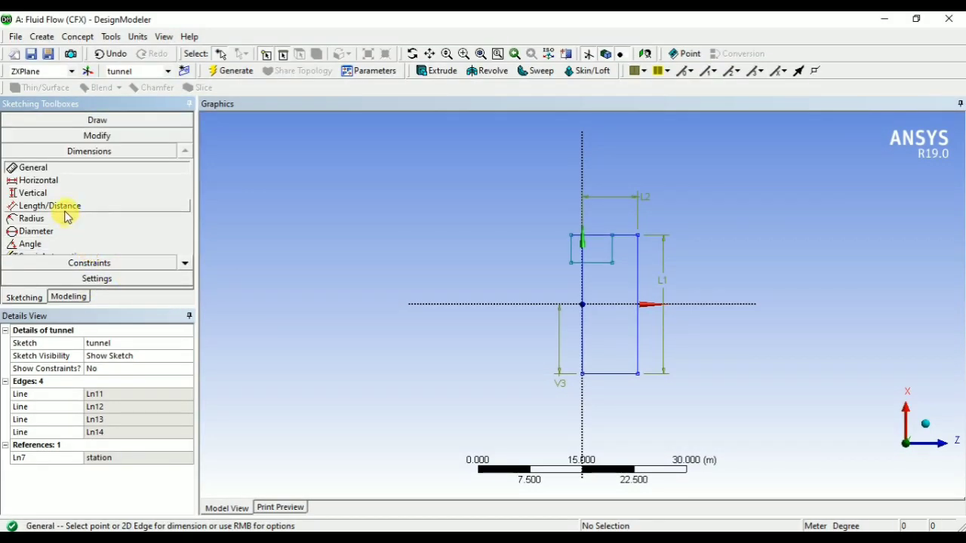
left_click(184, 262)
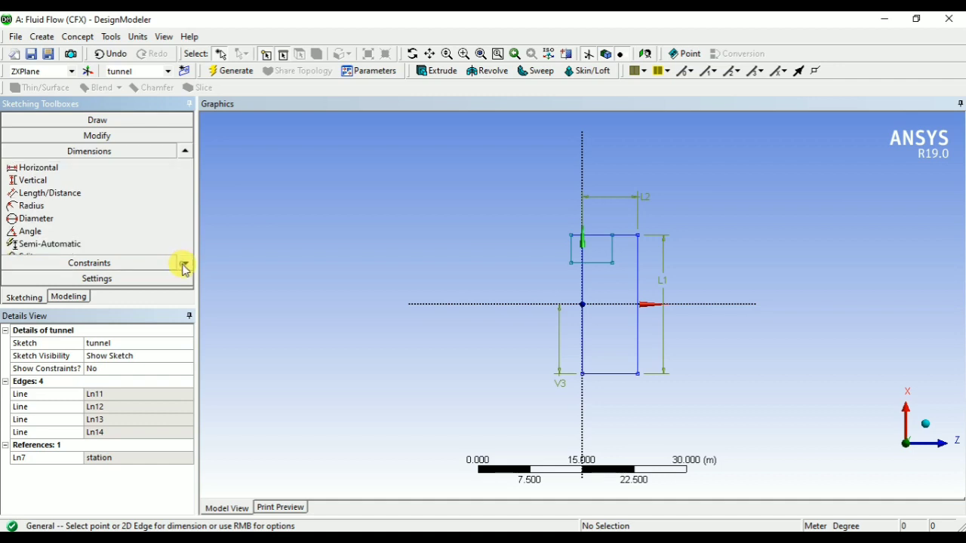
left_click(82, 244)
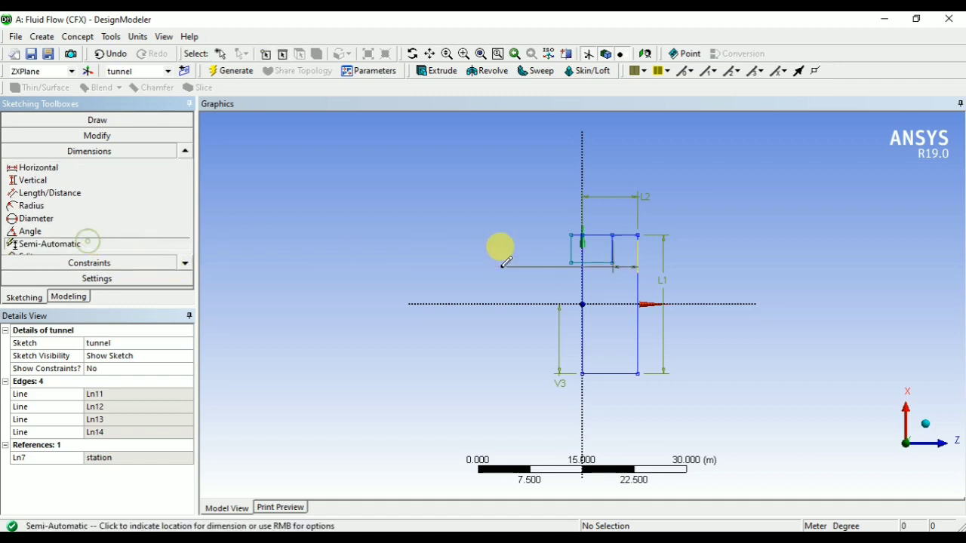
left_click(622, 241)
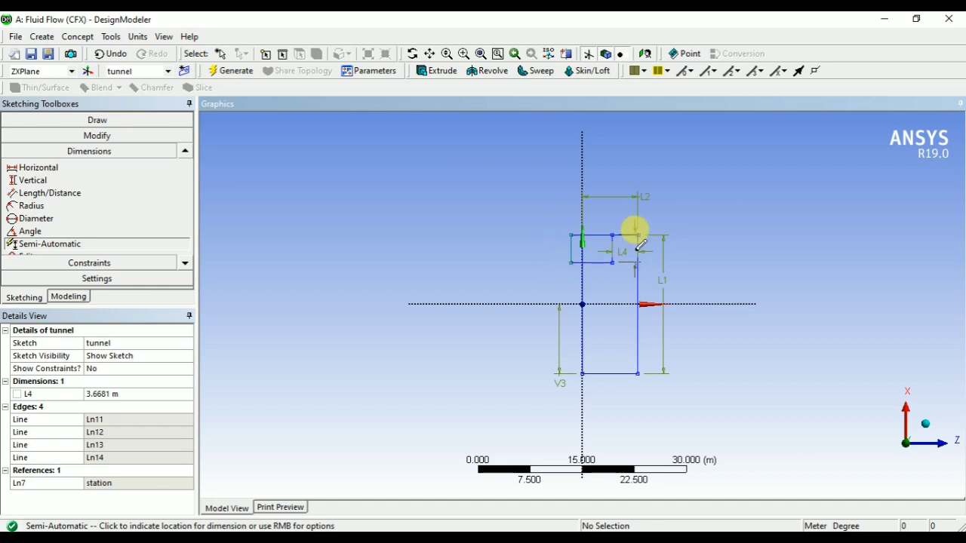
left_click(631, 245)
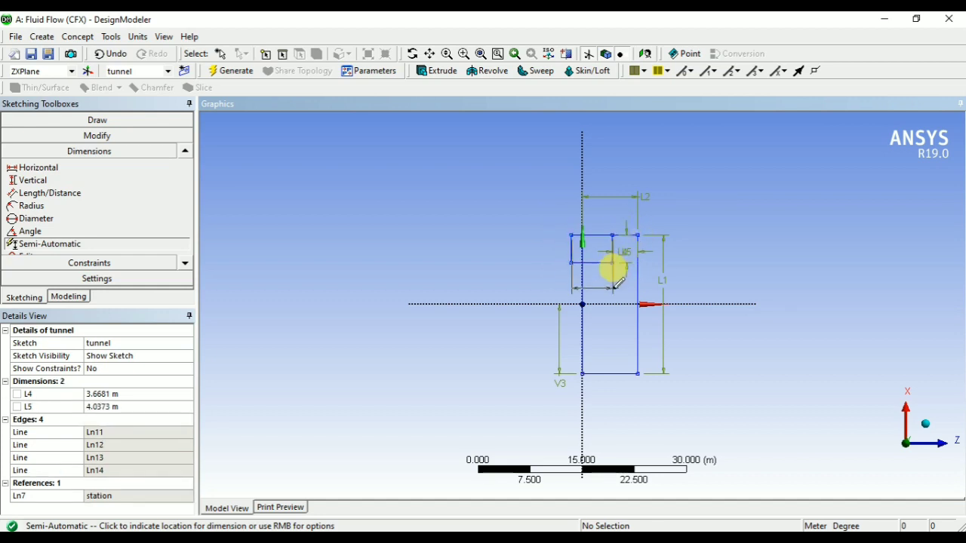
left_click(596, 216)
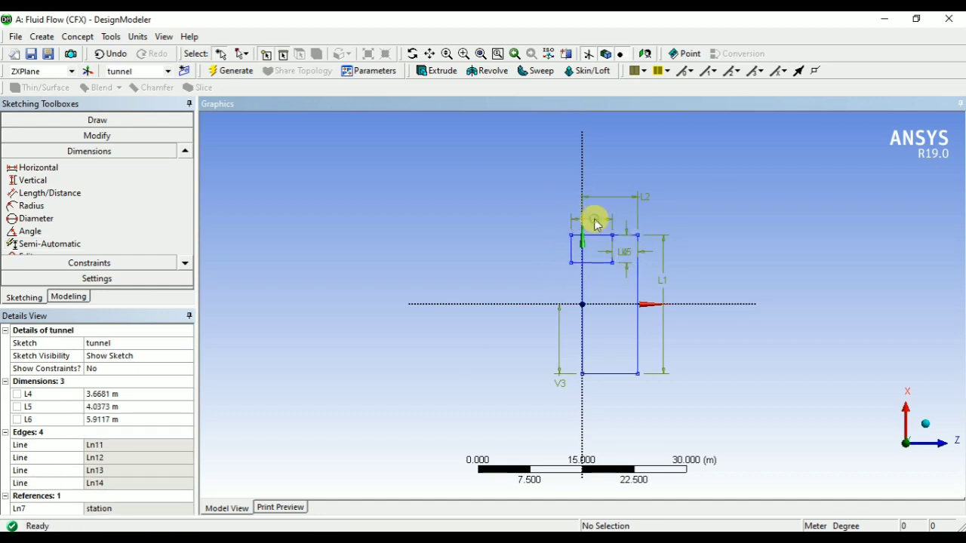
Set the tunnel's edge offset L4 to 4 m, height L5 to 4 m and width L6 to 5.5 m.
left_click(119, 393)
type("4")
key("Return")
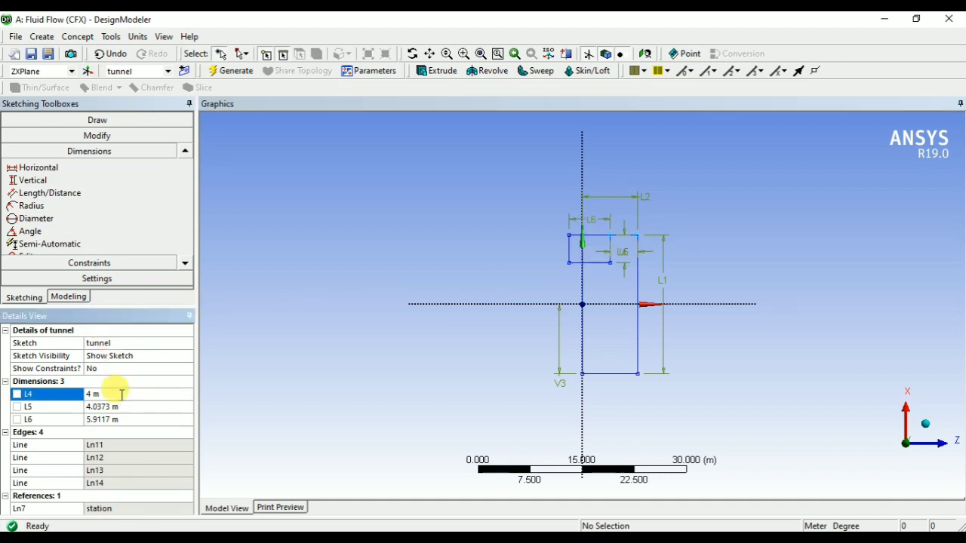
left_click(125, 406)
type("4")
key("Return")
left_click(125, 419)
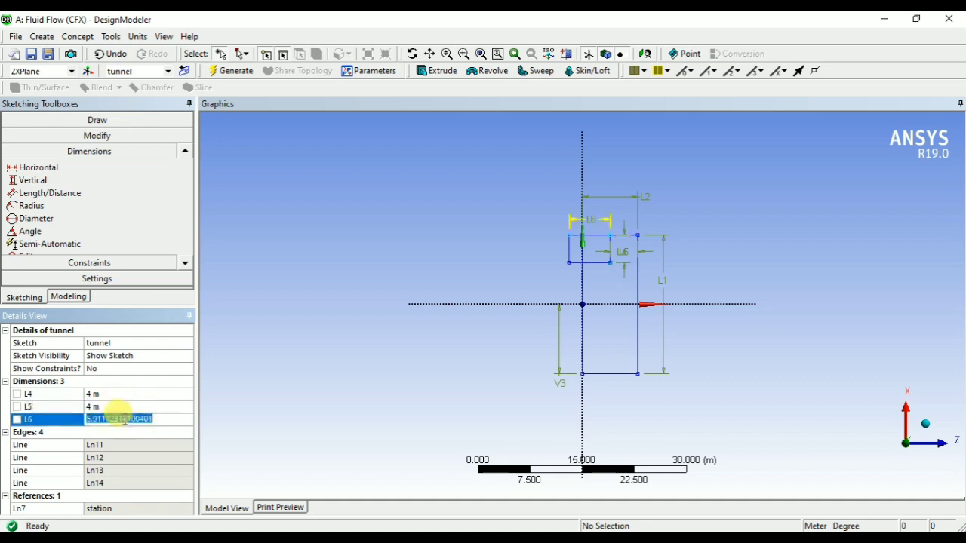
type("5")
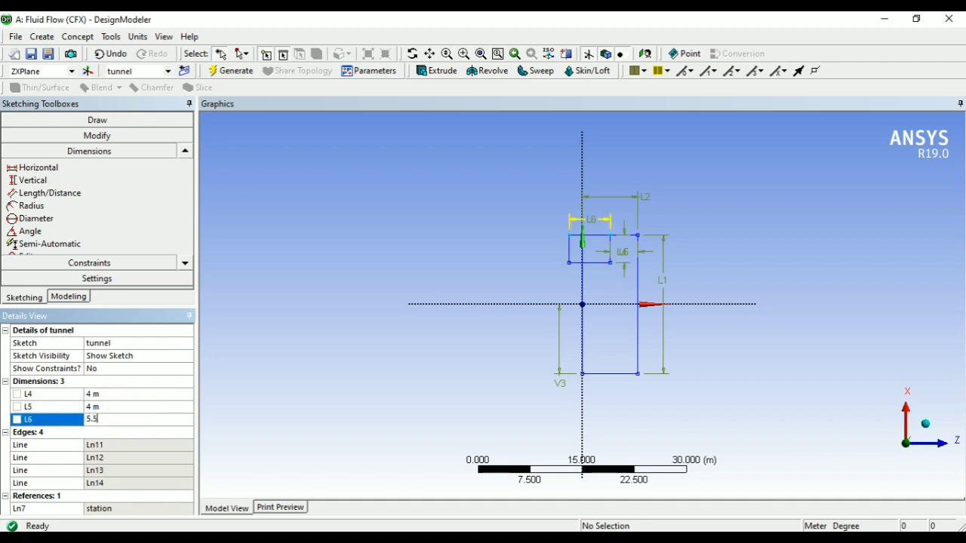
type(".5")
key("Return")
Fillet the two right-hand corners of the tunnel rectangle with a 1.25 m radius.
scroll(634, 230, "up", 5)
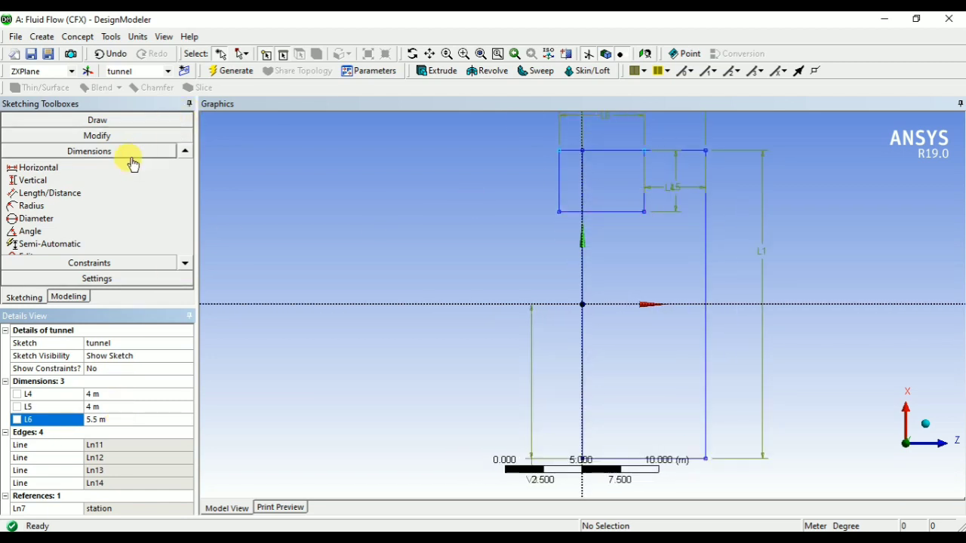
left_click(100, 137)
left_click(77, 152)
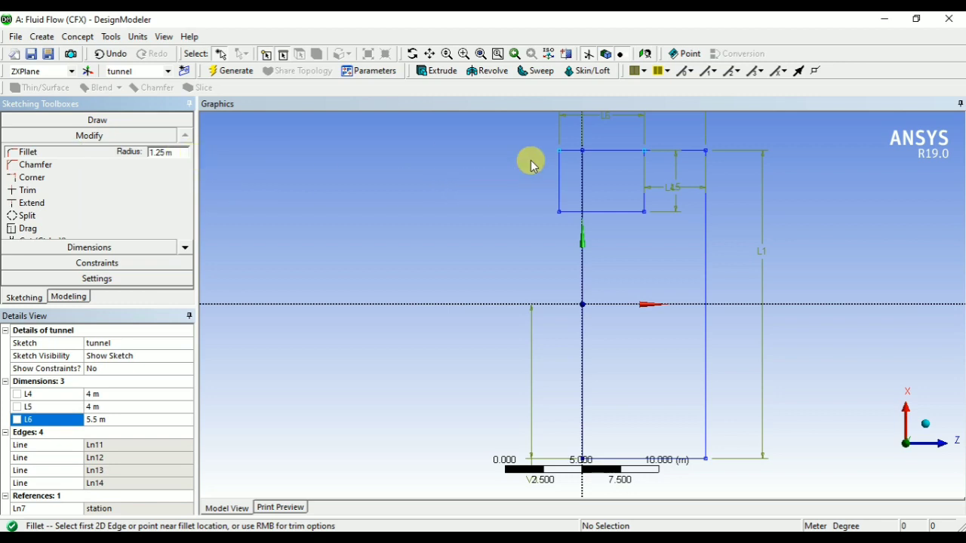
left_click(629, 153)
left_click(643, 167)
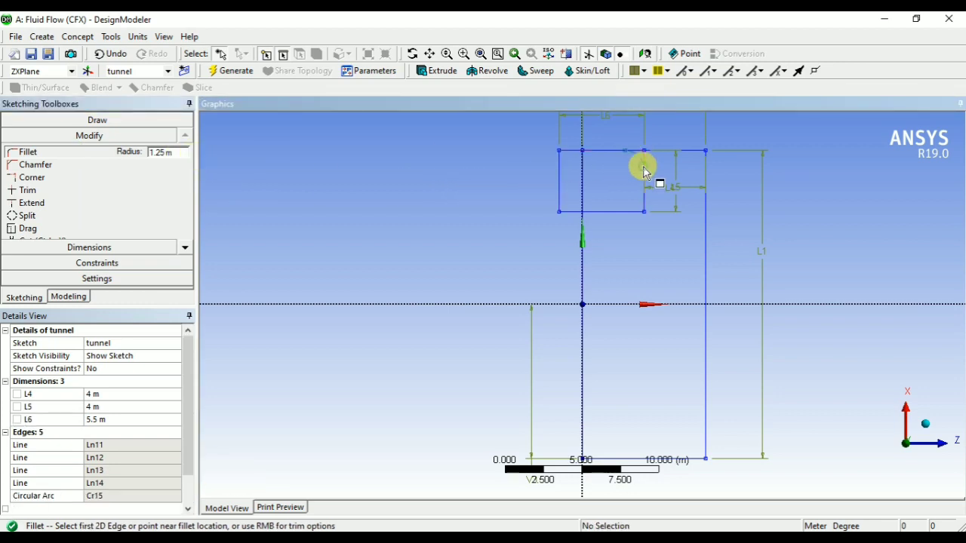
left_click(644, 201)
left_click(633, 211)
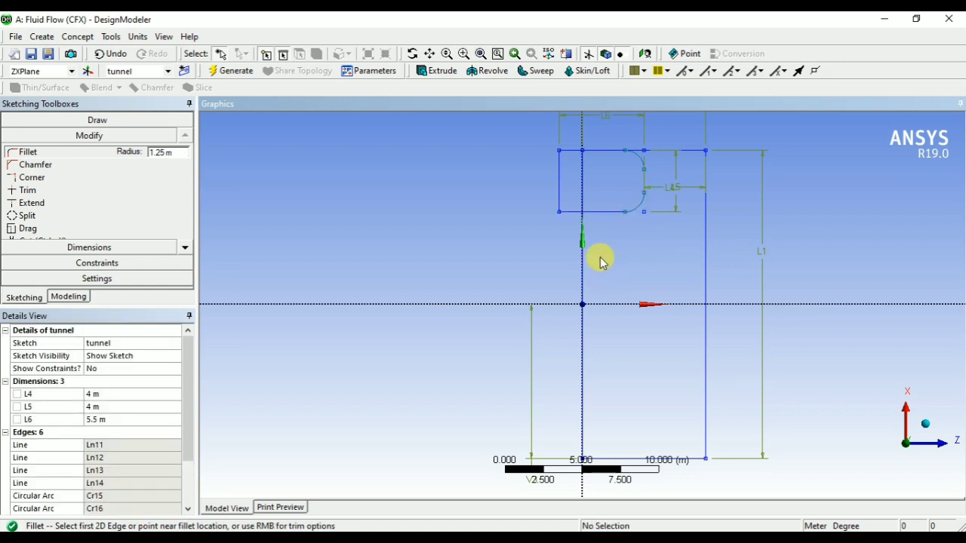
Make the train sketch the active sketch for drawing.
left_click(78, 297)
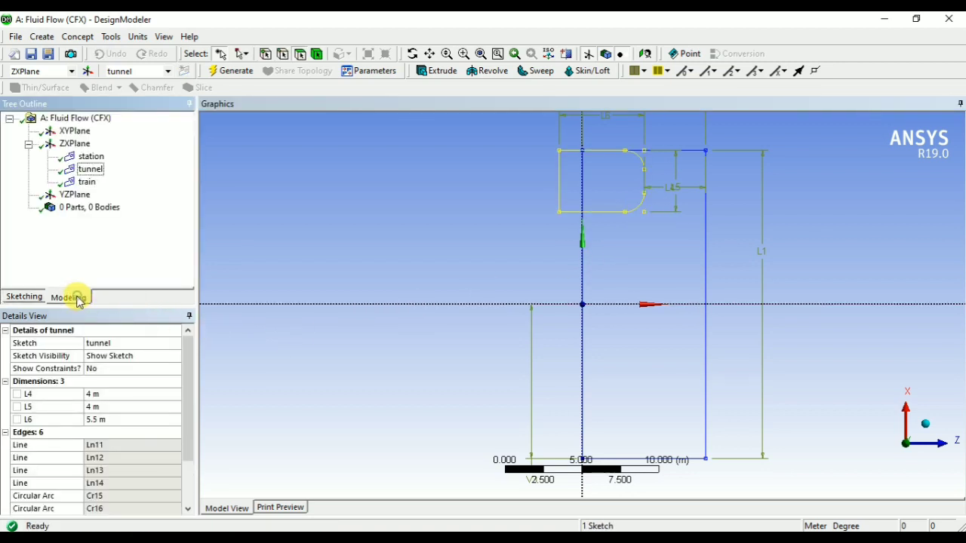
left_click(87, 182)
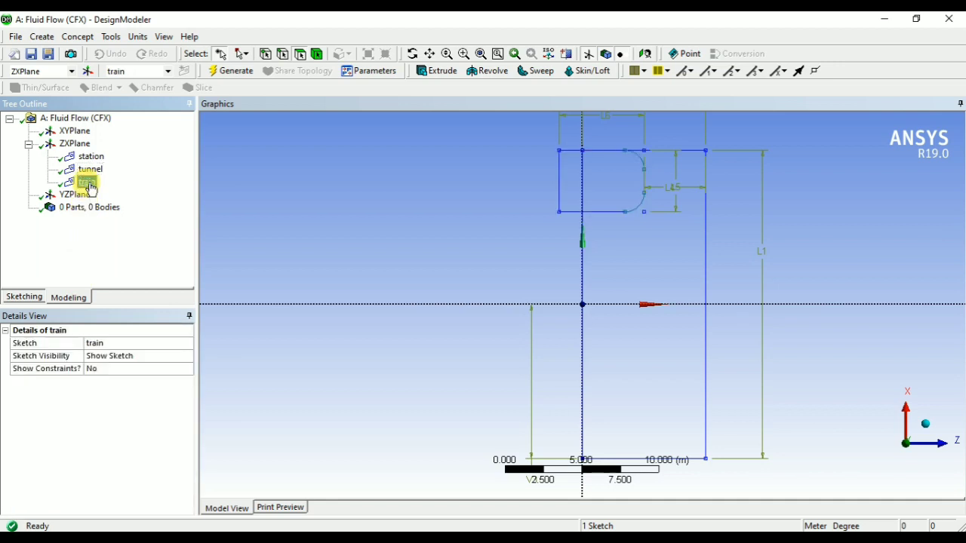
left_click(23, 298)
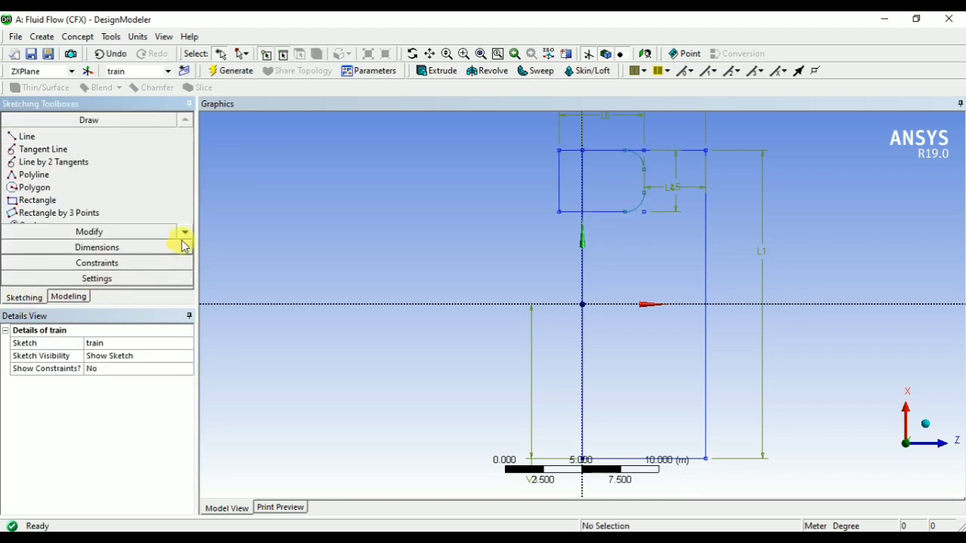
Offset all six lines and arcs of the tunnel profile inward to form a closed outline in the train sketch.
left_click(121, 235)
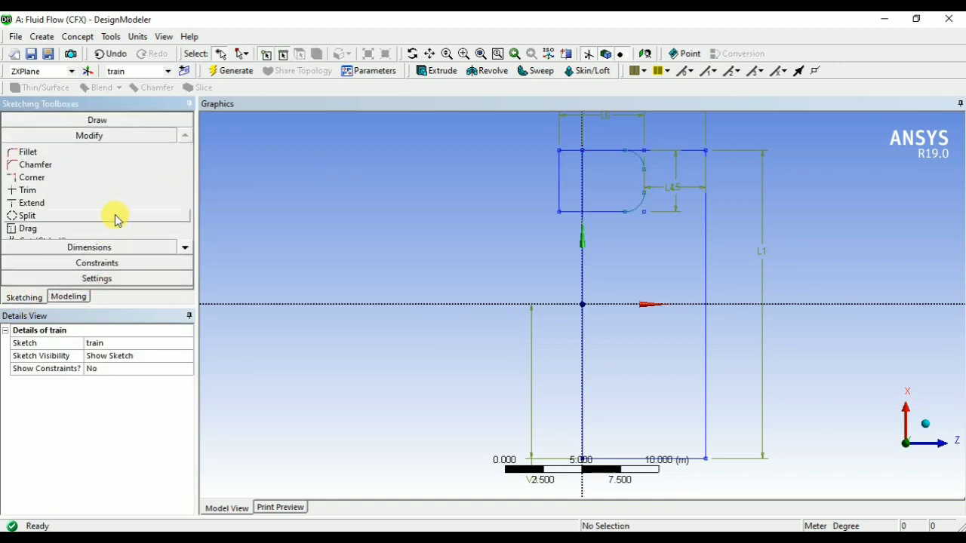
left_click(182, 246)
left_click(181, 244)
left_click(182, 245)
left_click(183, 245)
left_click(184, 245)
left_click(183, 245)
left_click(183, 245)
left_click(183, 245)
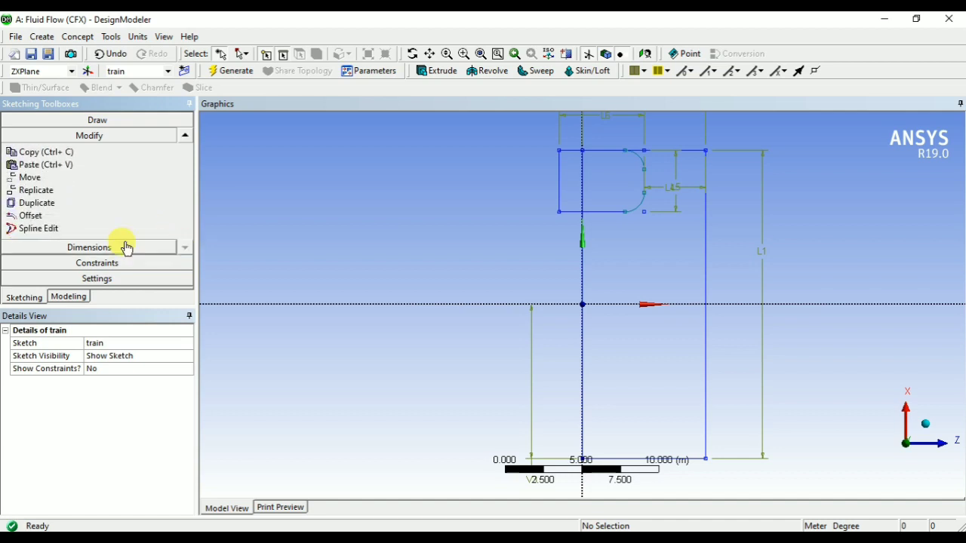
left_click(32, 215)
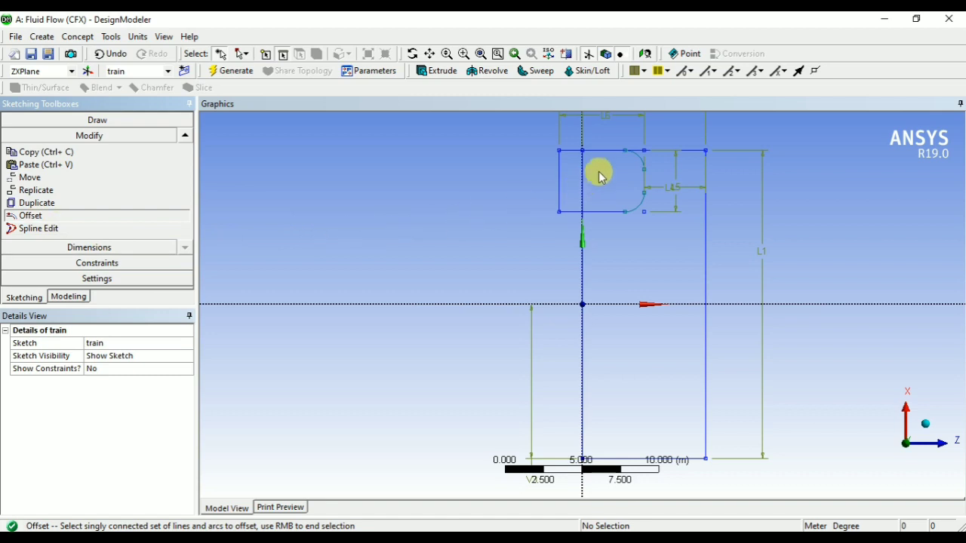
left_click(638, 158)
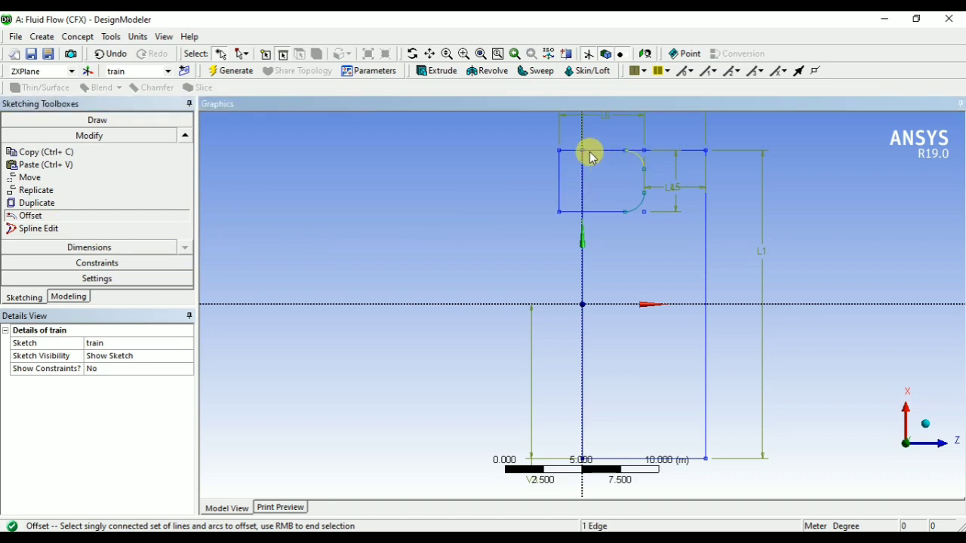
left_click(582, 153, "ctrl")
left_click(561, 177, "ctrl")
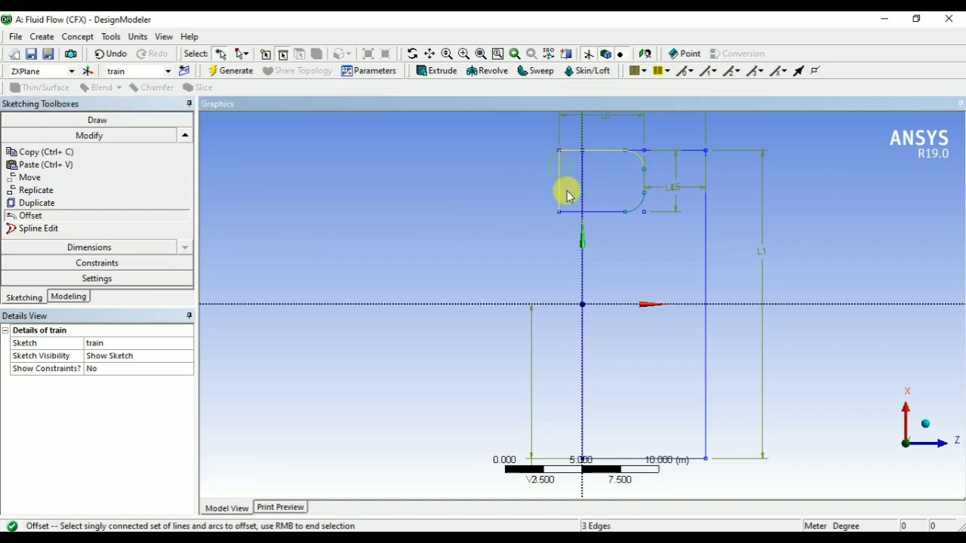
left_click(577, 213, "ctrl")
left_click(638, 202, "ctrl")
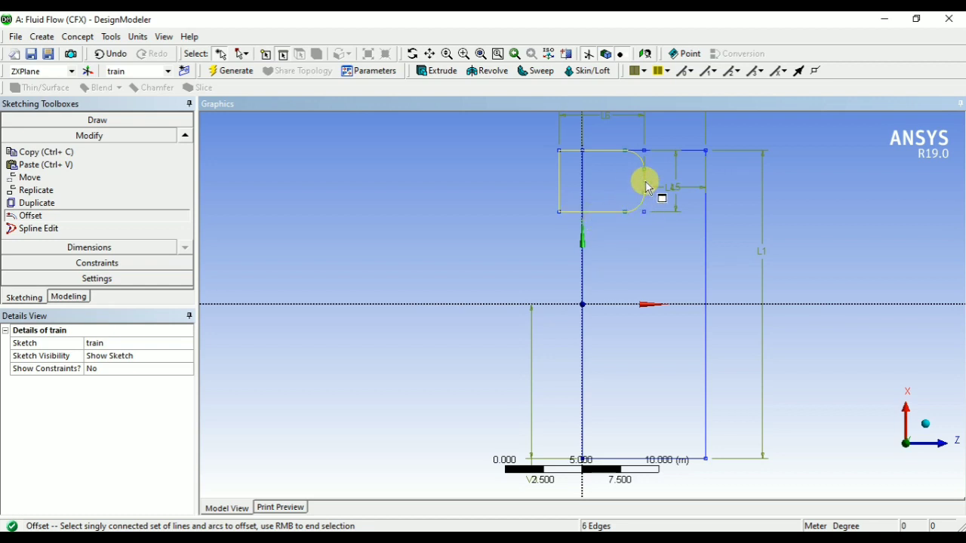
right_click(623, 182)
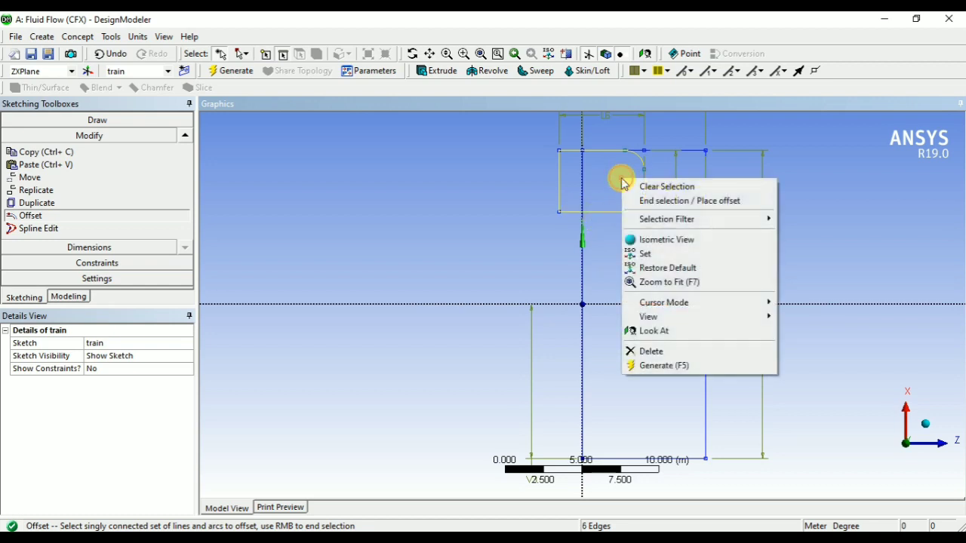
left_click(664, 200)
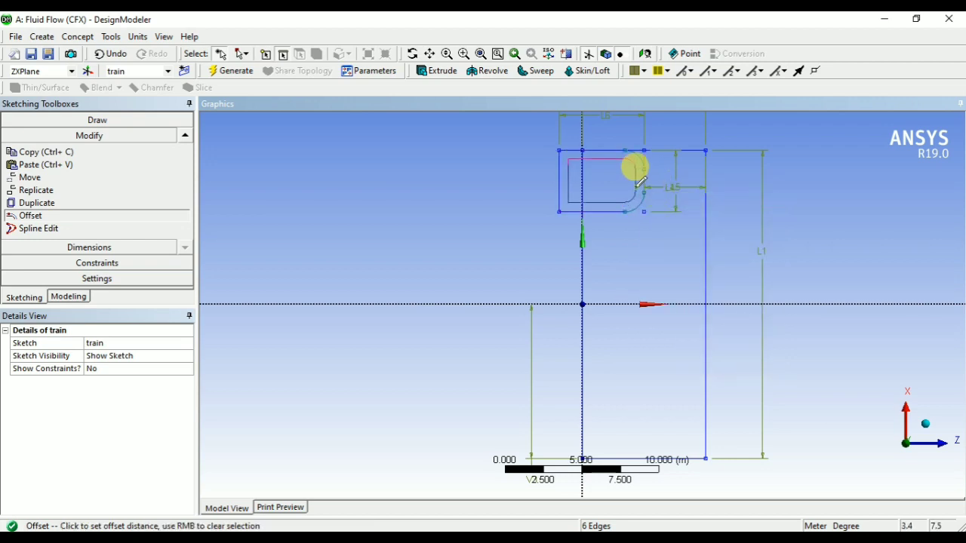
right_click(623, 255)
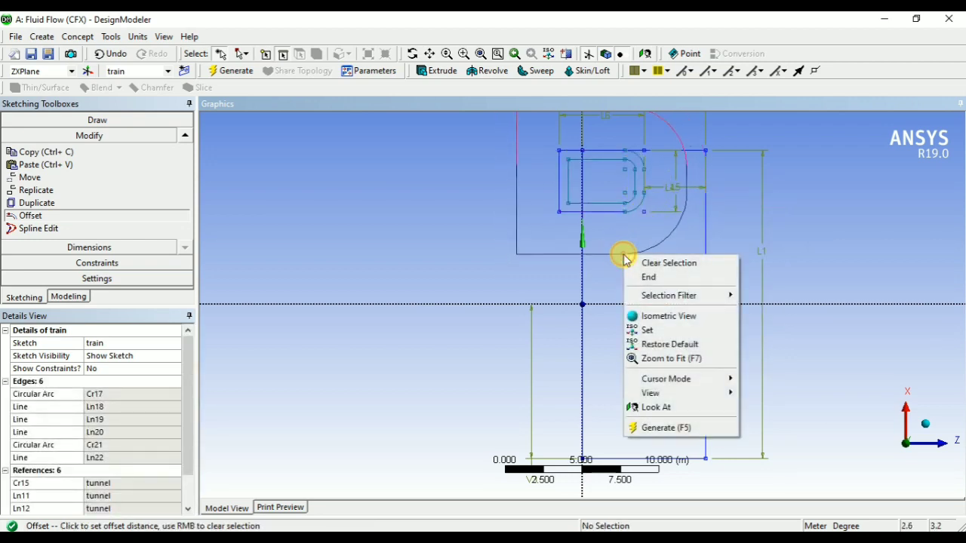
left_click(646, 276)
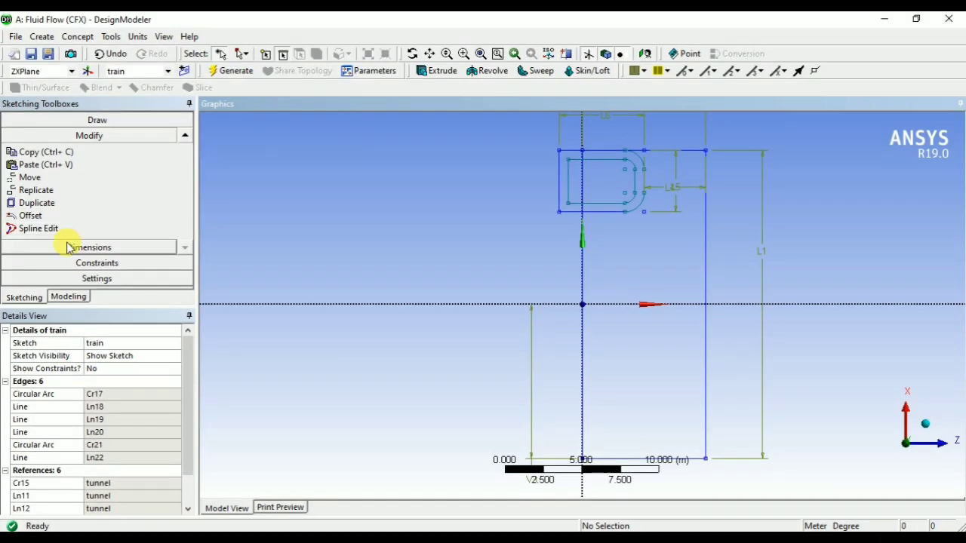
Add a vertical dimension between the upper lines of the tunnel and train profiles and set it to 0.5 m.
left_click(92, 247)
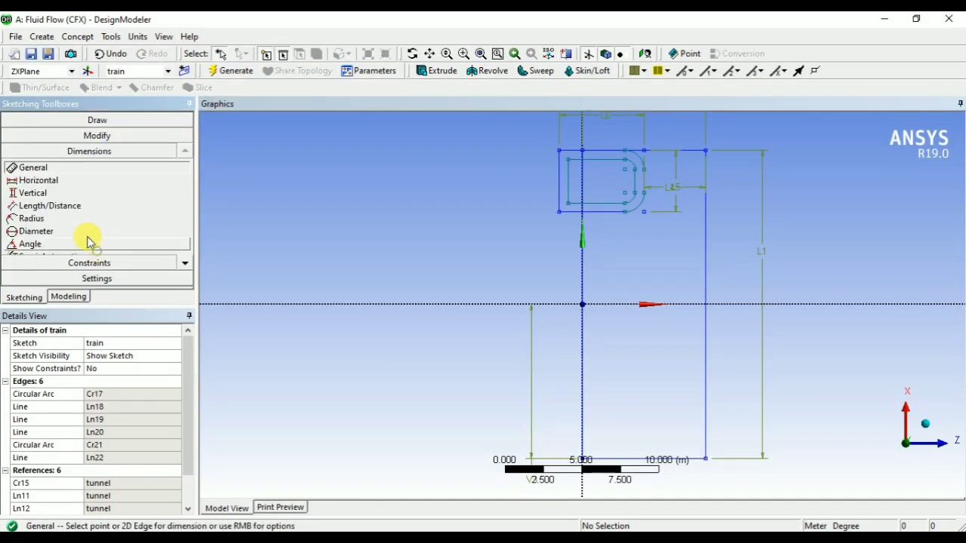
left_click(38, 194)
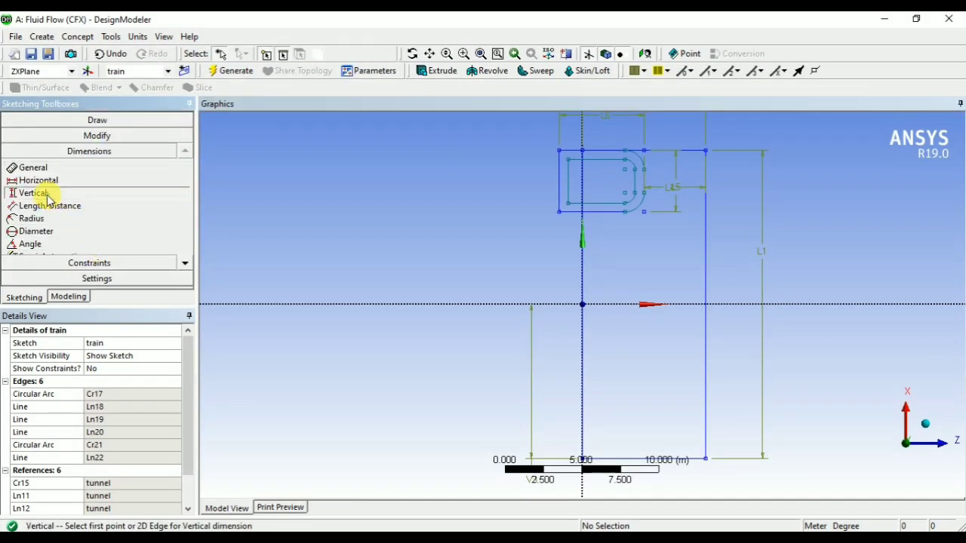
left_click(596, 152)
left_click(604, 156)
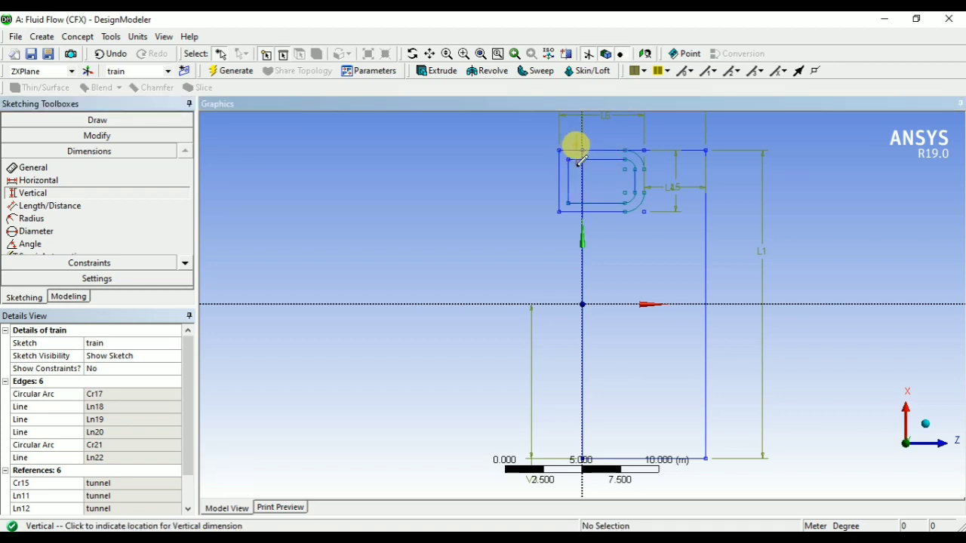
left_click(578, 153)
left_click(127, 394)
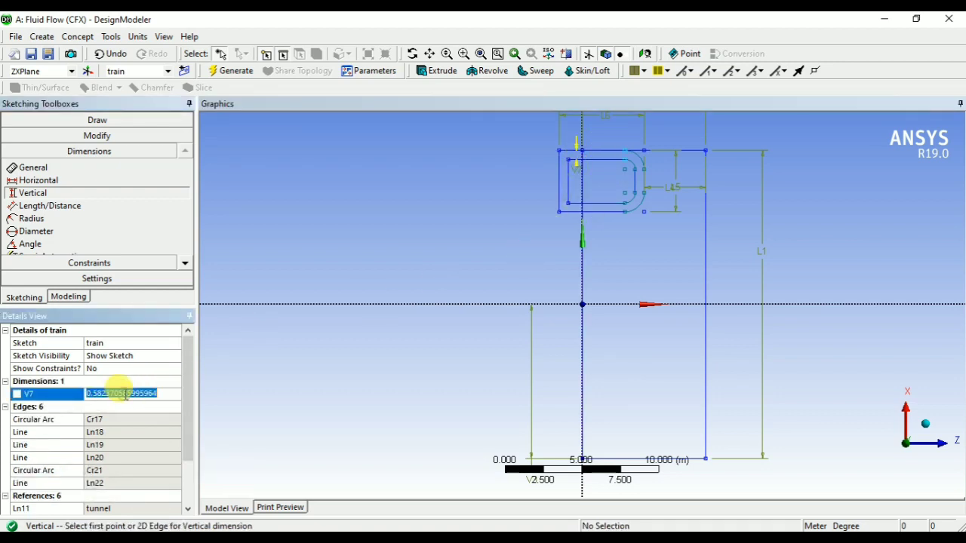
type("0.5")
key("Return")
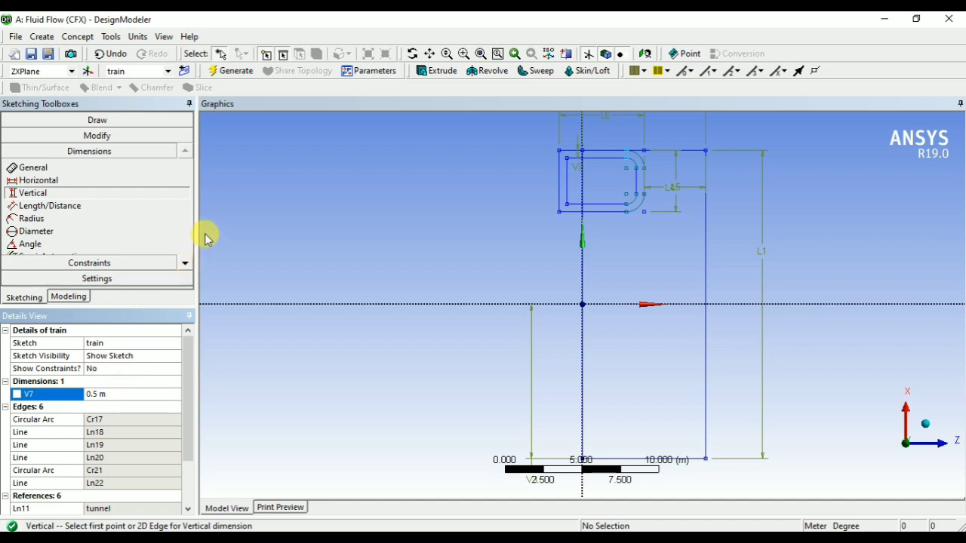
Extrude the train sketch 15 m in the normal direction as an Add Frozen body and generate it.
scroll(407, 219, "down", 5)
mouse_move(727, 211)
middle_mouse_down()
mouse_move(584, 179)
mouse_move(687, 173)
mouse_move(664, 242)
mouse_move(534, 202)
mouse_move(550, 184)
mouse_move(535, 166)
middle_mouse_up()
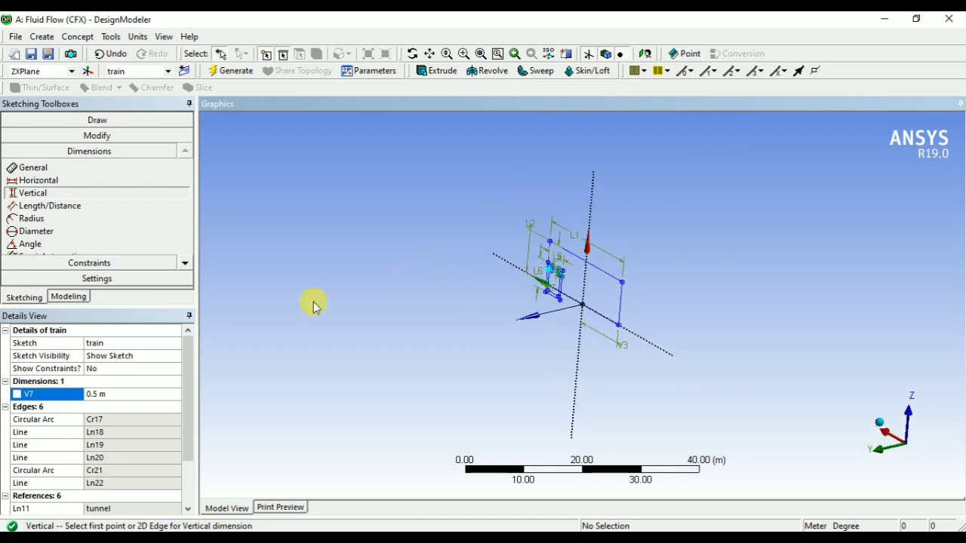
left_click(72, 297)
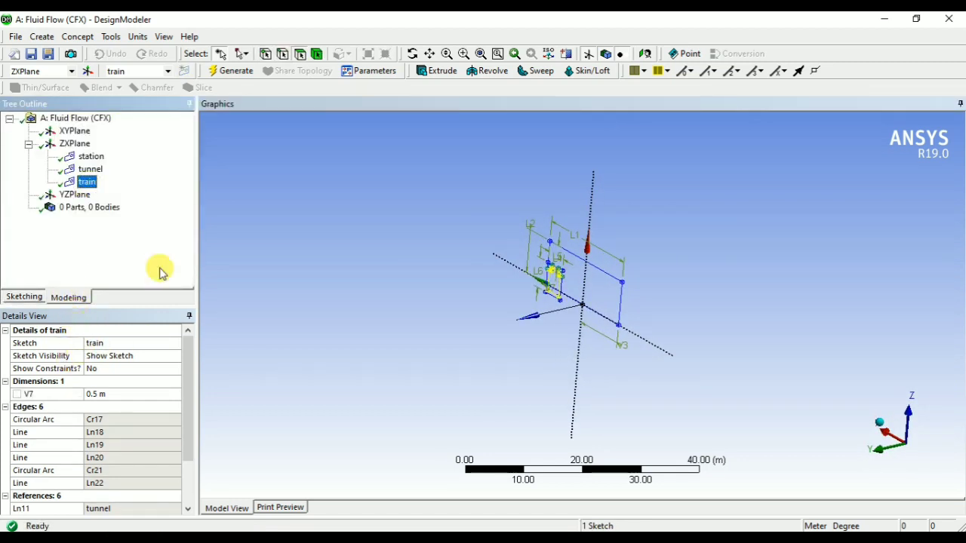
left_click(441, 76)
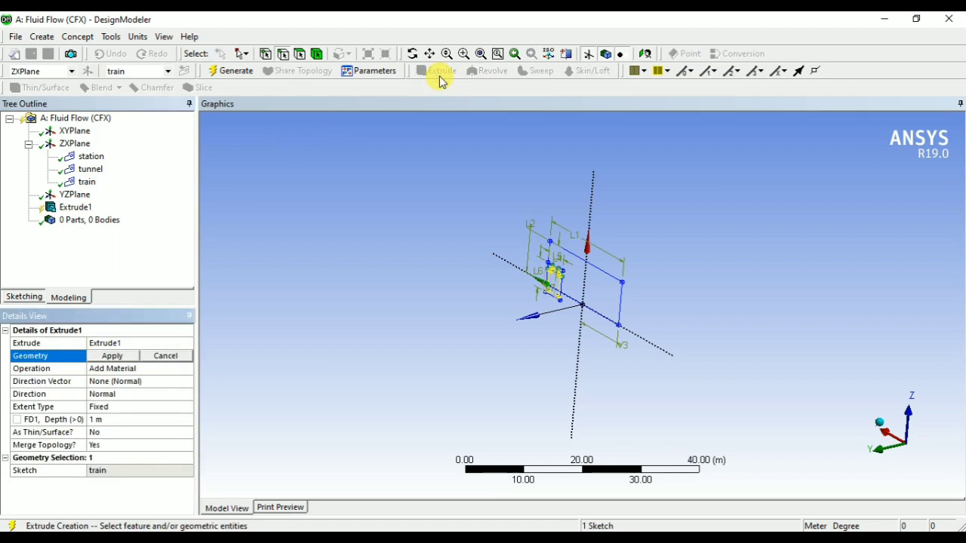
left_click(111, 356)
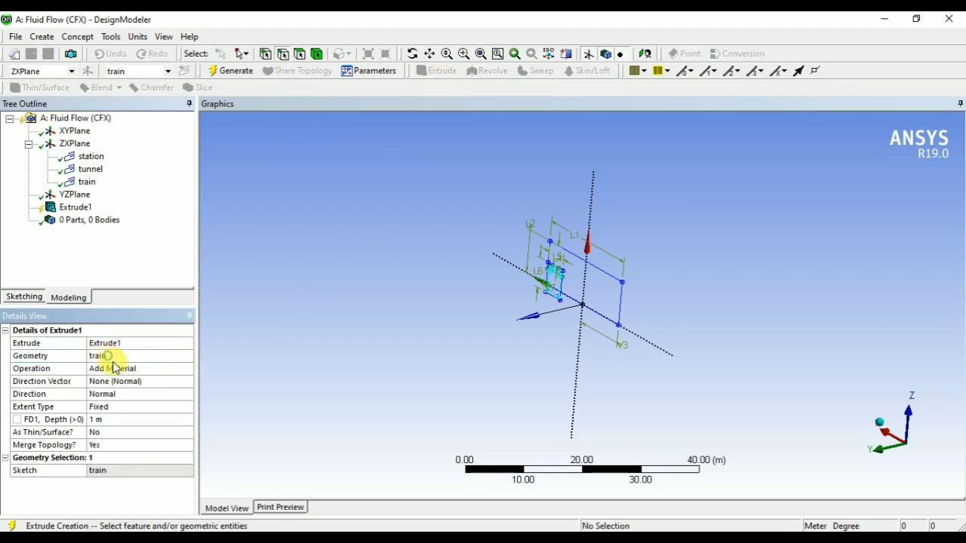
left_click(147, 369)
left_click(187, 368)
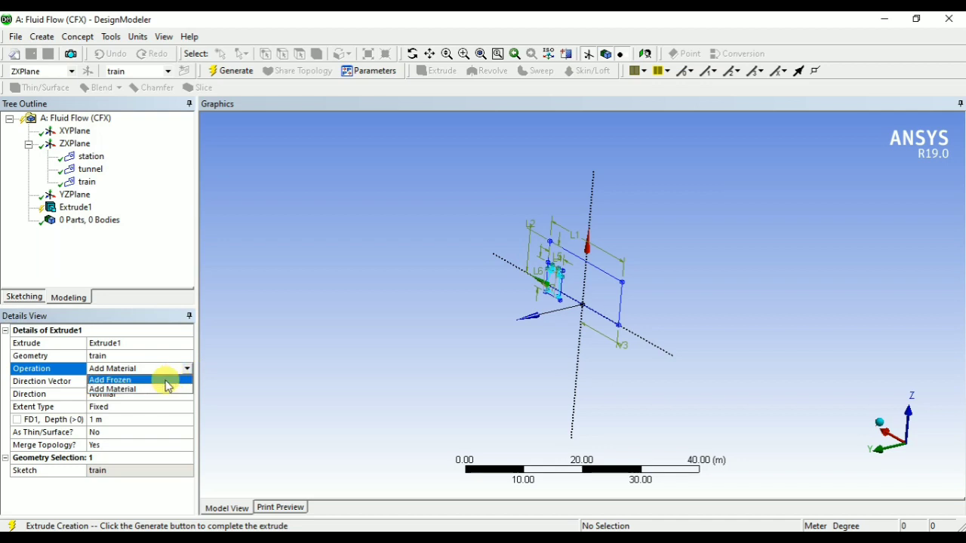
left_click(162, 380)
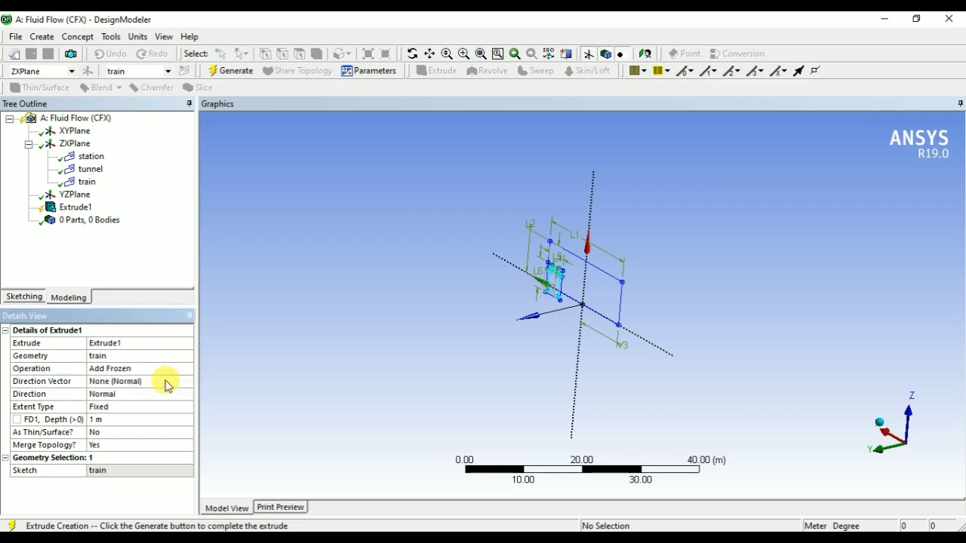
left_click(123, 422)
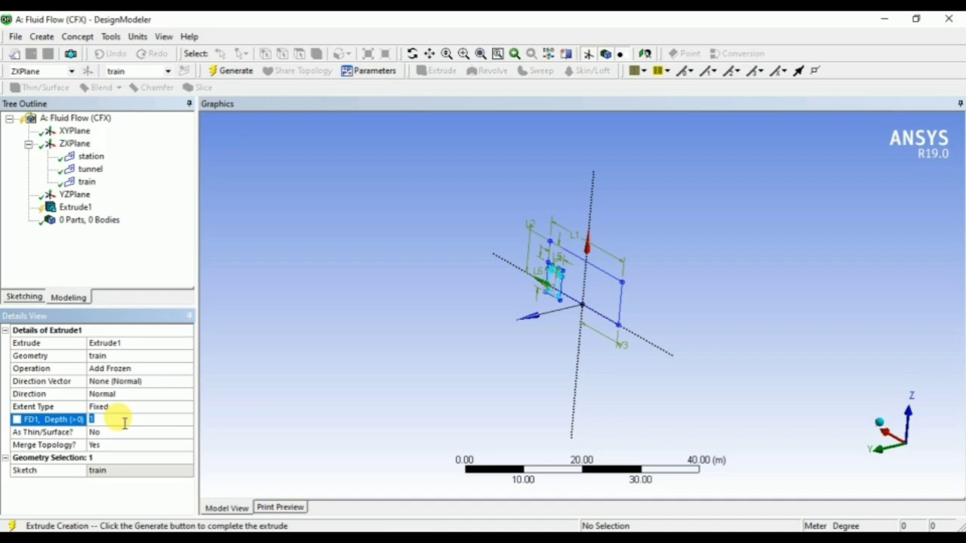
type("1")
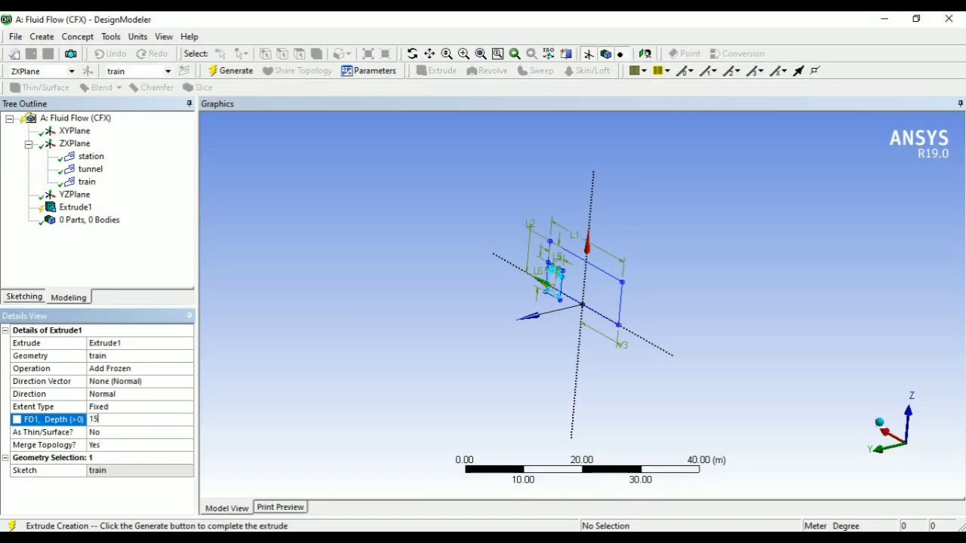
key("Return")
left_click(233, 75)
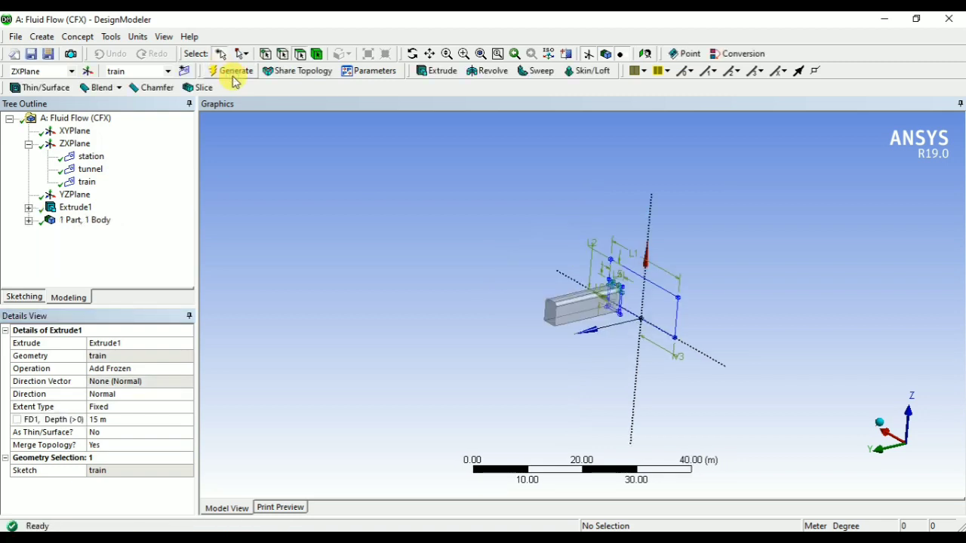
Create a linear pattern of the extruded train solid, using the ZXPlane normal as its direction.
left_click(84, 212)
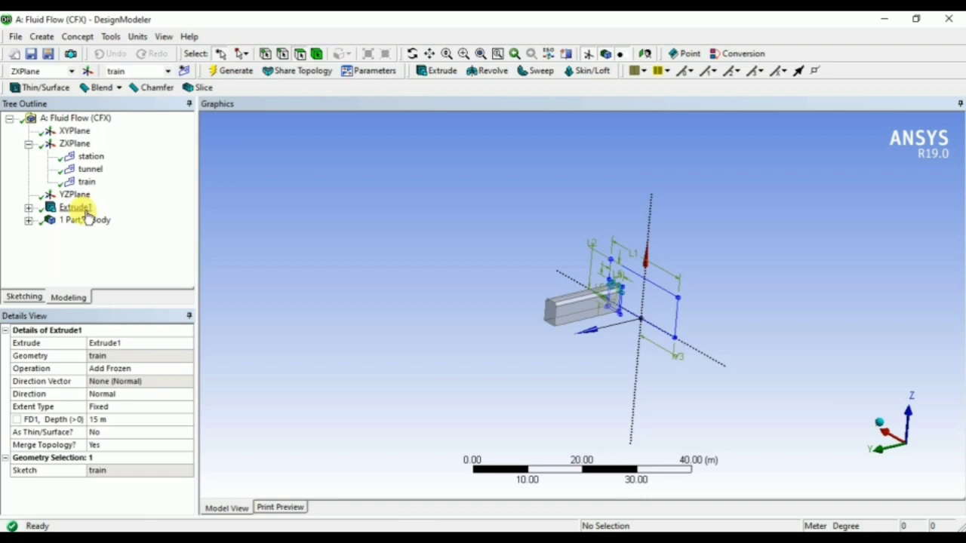
left_click(28, 220)
left_click(86, 234)
left_click(34, 39)
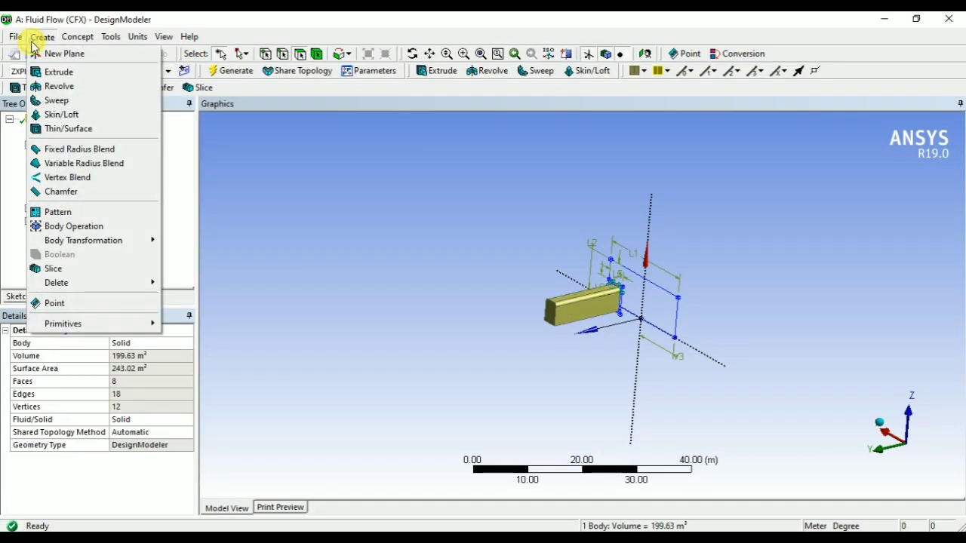
left_click(59, 212)
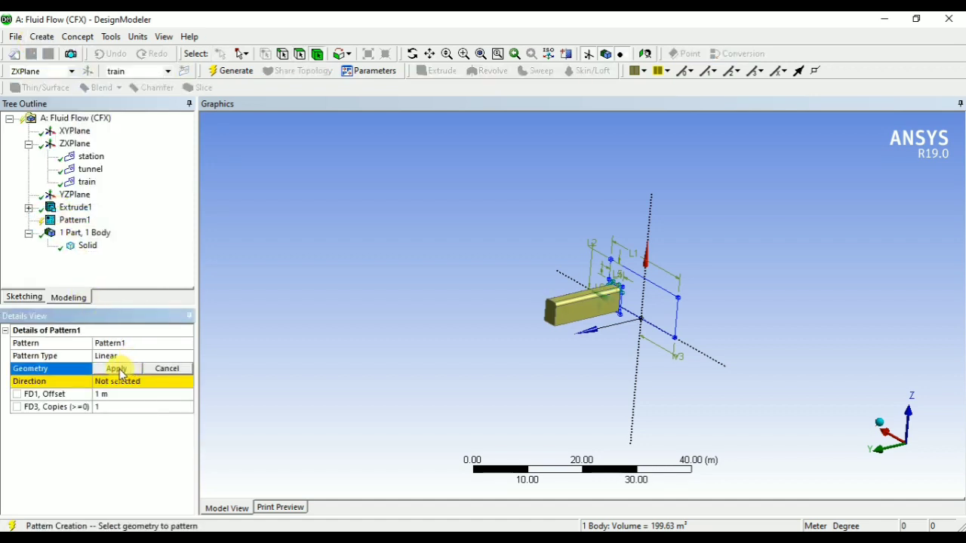
left_click(84, 247)
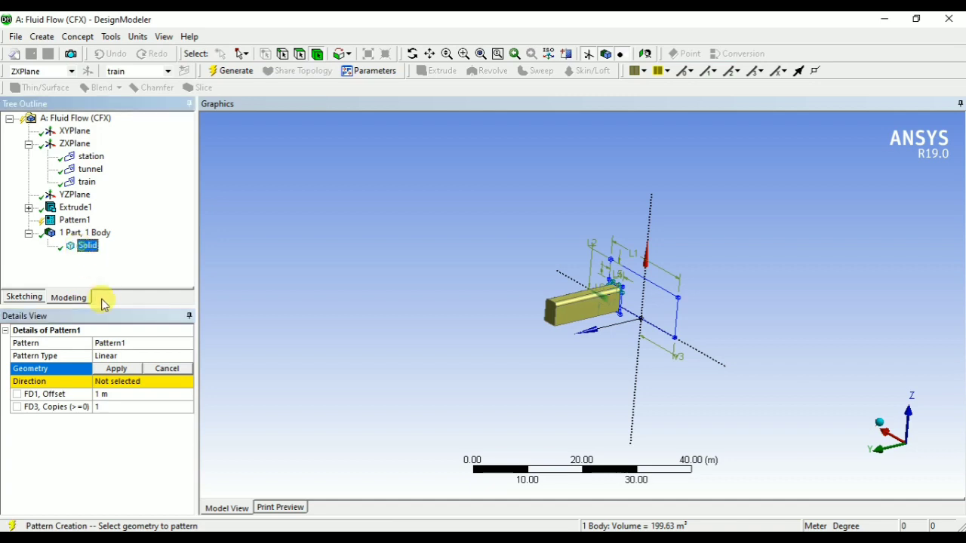
left_click(117, 368)
left_click(123, 383)
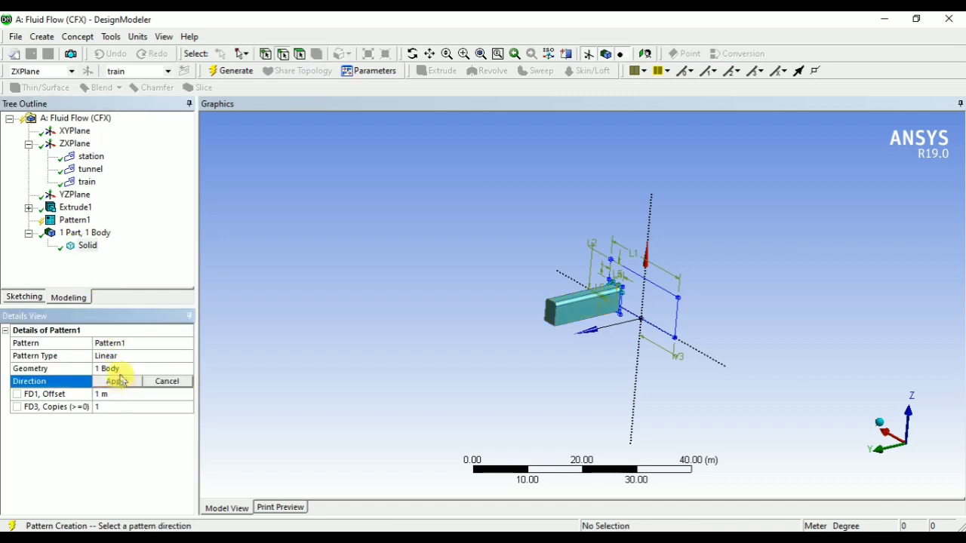
left_click(77, 144)
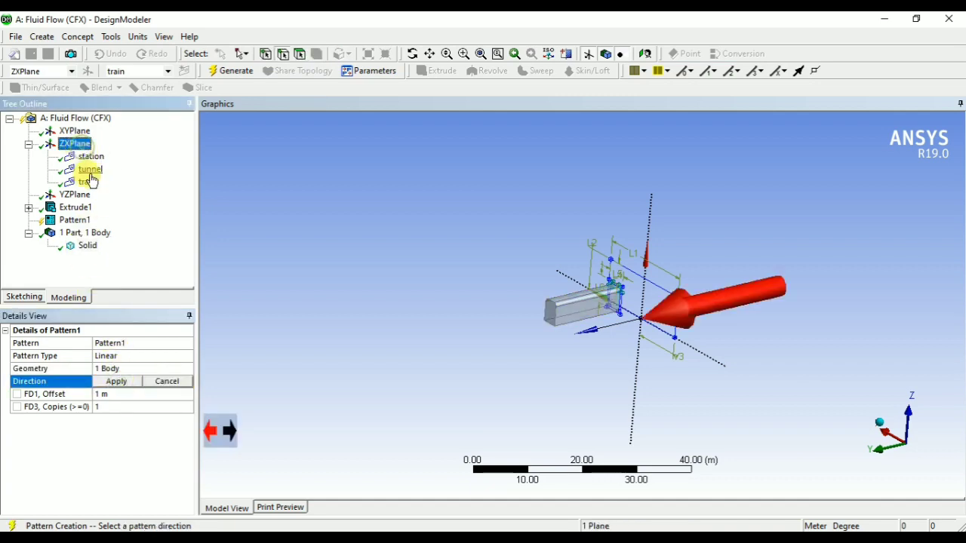
left_click(118, 383)
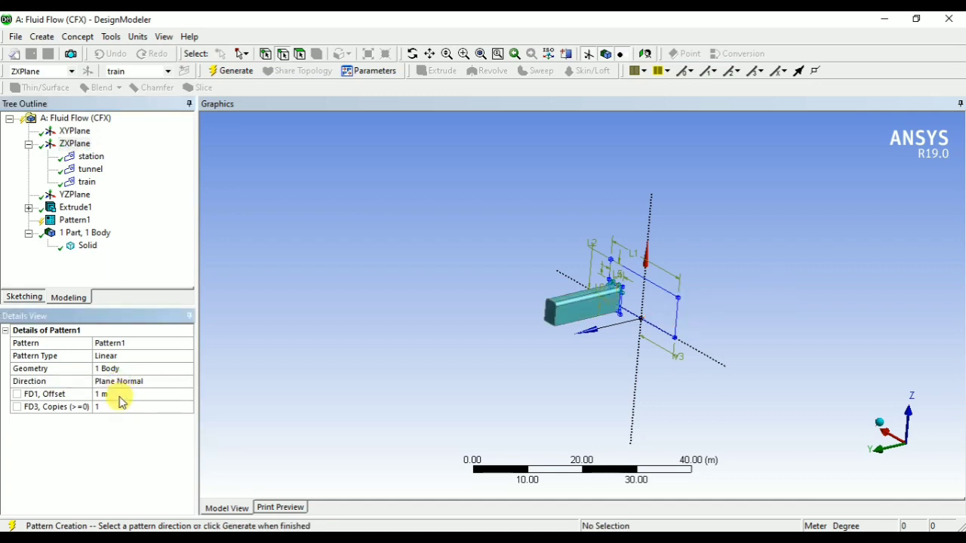
Set the pattern offset to 16 m with 4 copies and generate the train cars.
left_click(119, 395)
type("16")
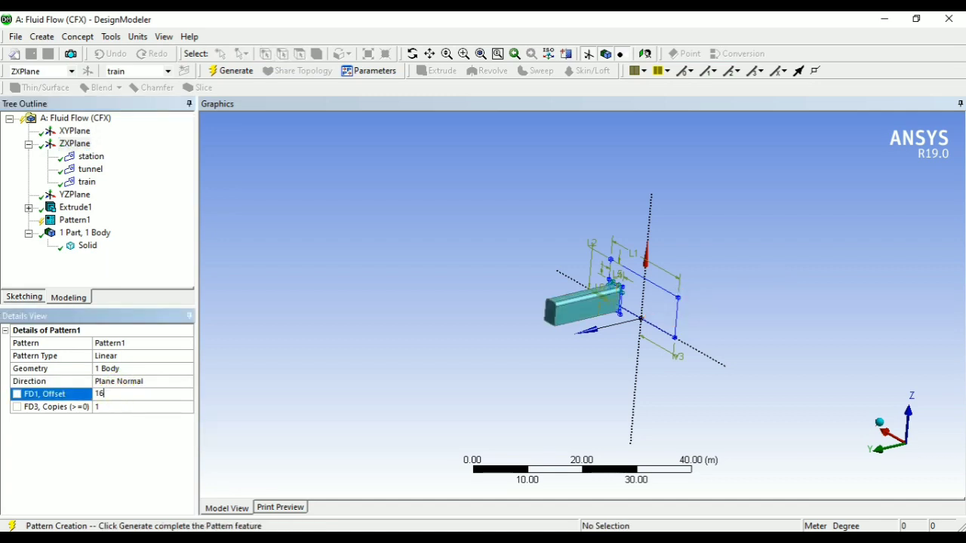
key("Return")
left_click(123, 406)
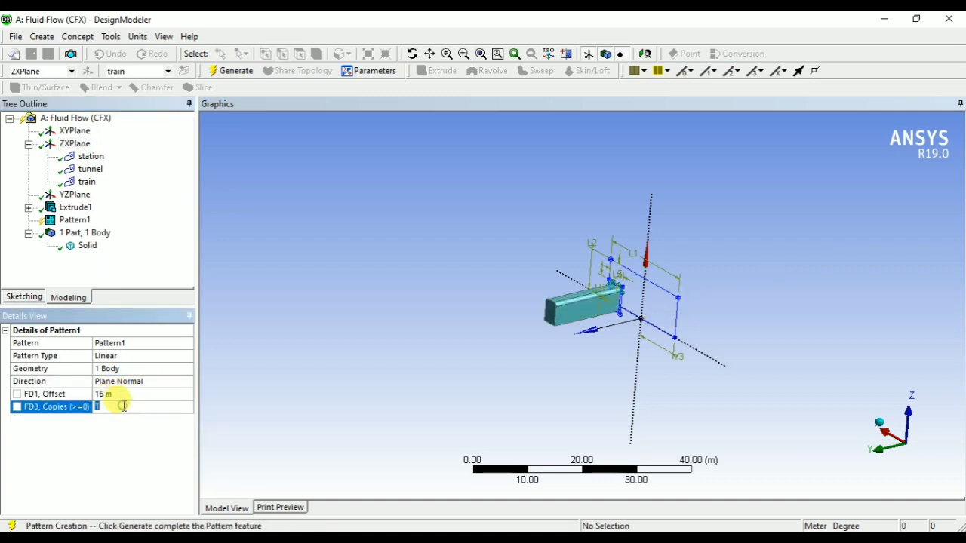
type("4")
key("Return")
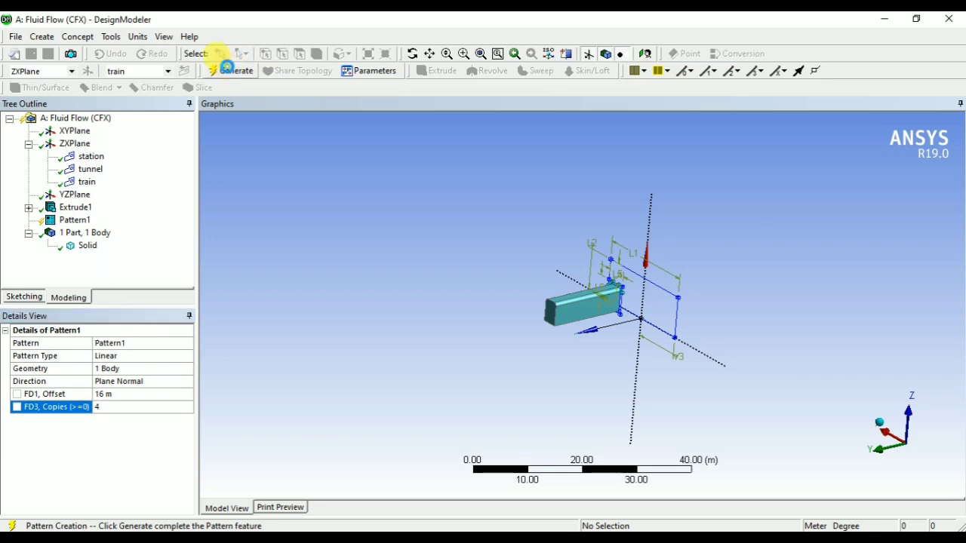
left_click(231, 71)
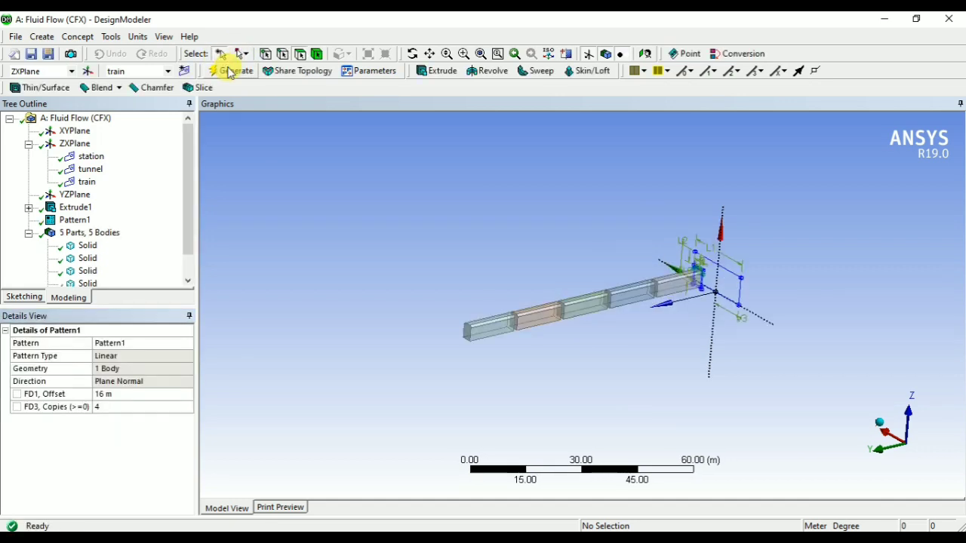
Combine all five train solids into one new part and name it train.
scroll(694, 313, "up", 5)
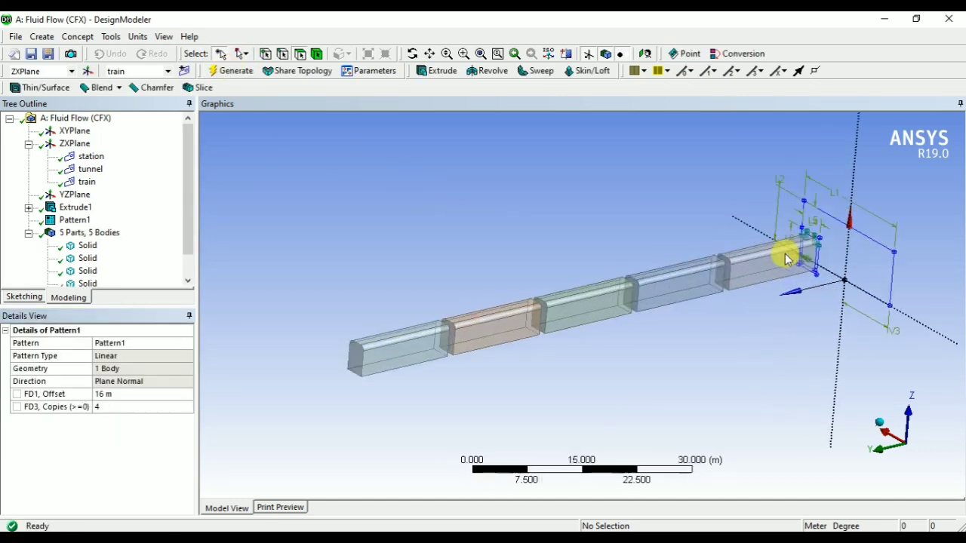
scroll(856, 198, "up", 1)
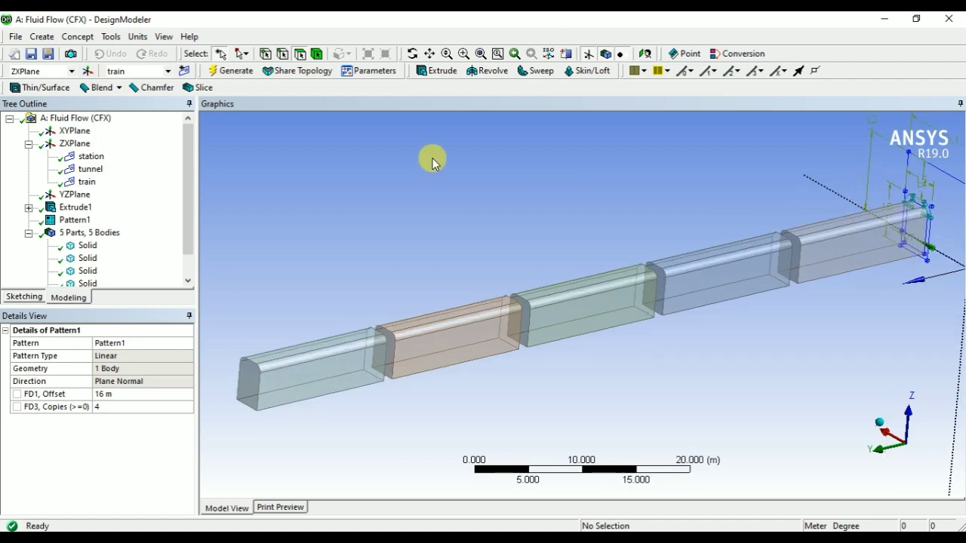
left_click(187, 169)
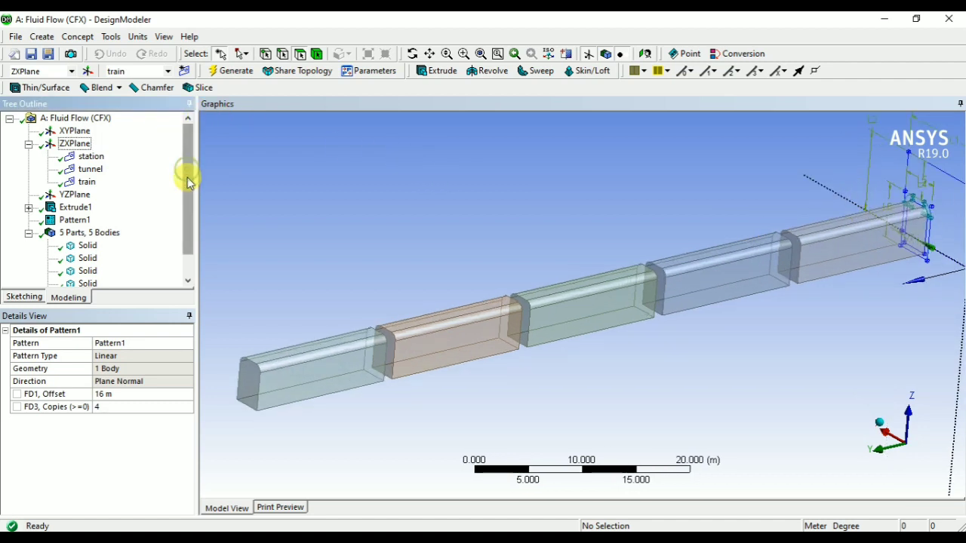
scroll(153, 272, "down", 1)
left_click(87, 271)
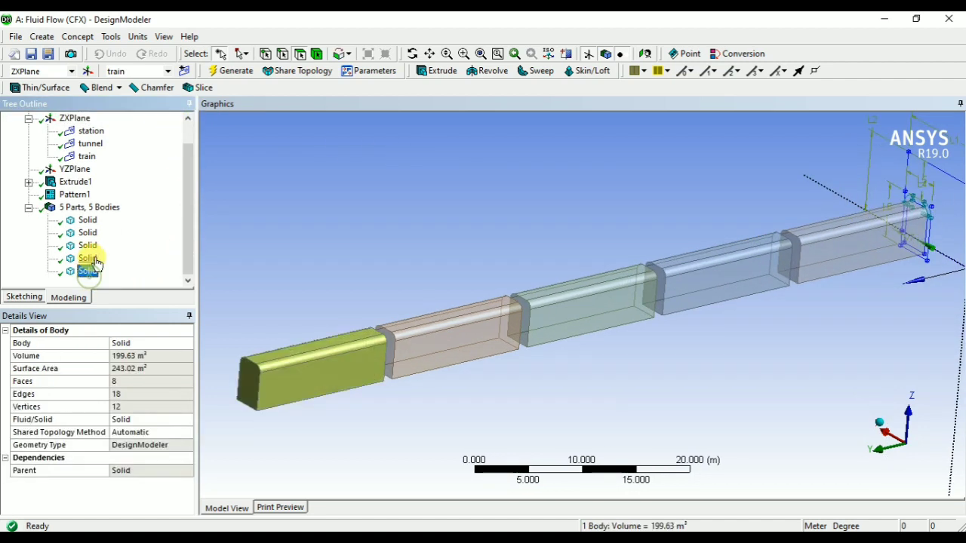
left_click(86, 220, "shift")
right_click(88, 223)
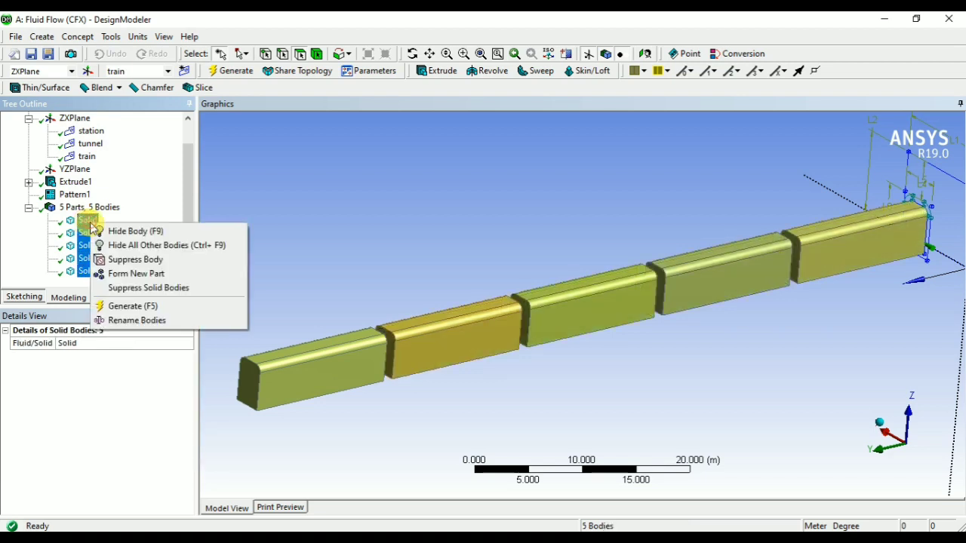
left_click(133, 274)
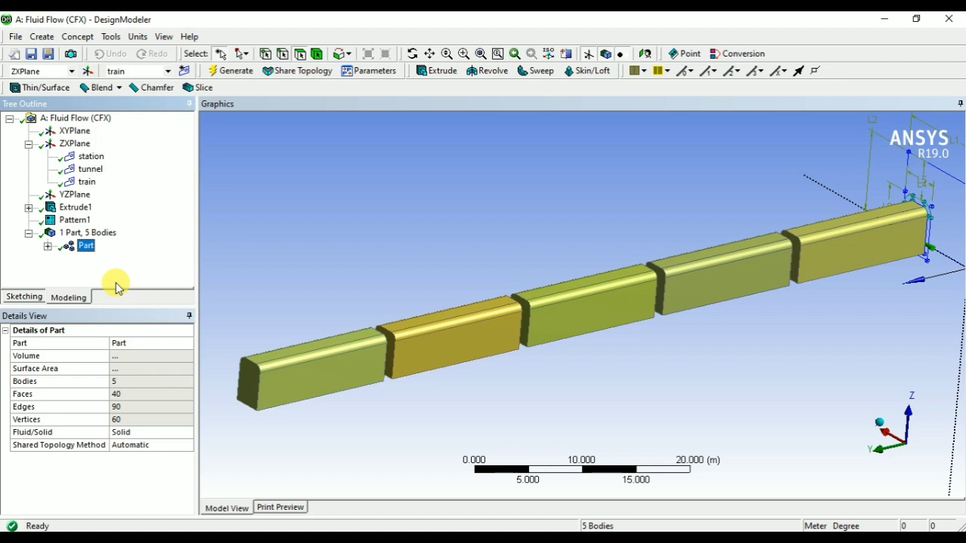
type("train")
key("Return")
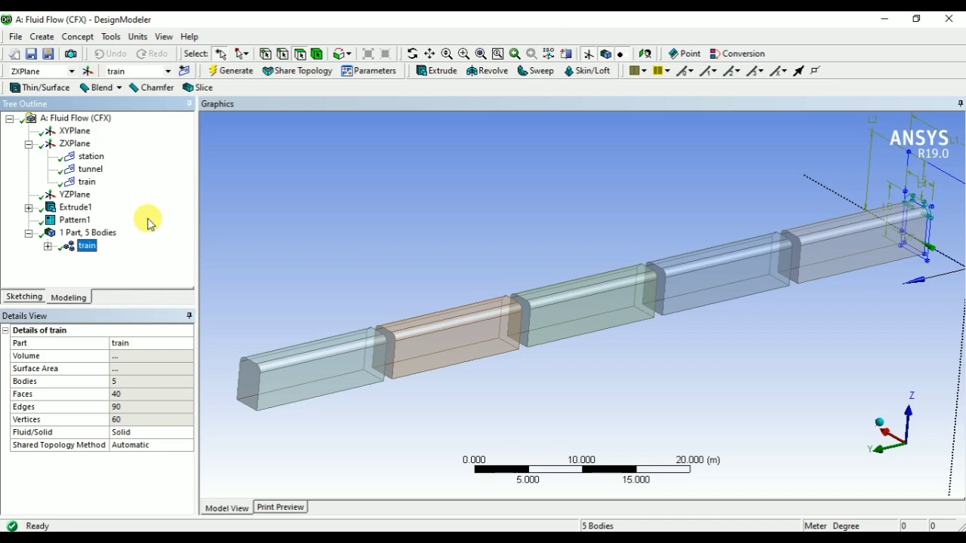
Start a fixed-radius blend and select the eight upper end edges bordering the gaps between neighbouring train cars.
left_click(117, 88)
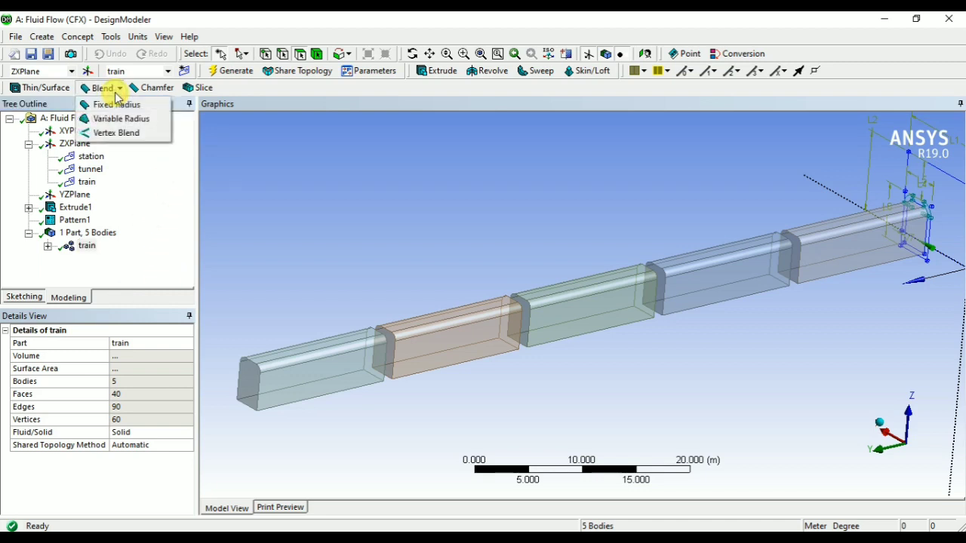
left_click(108, 104)
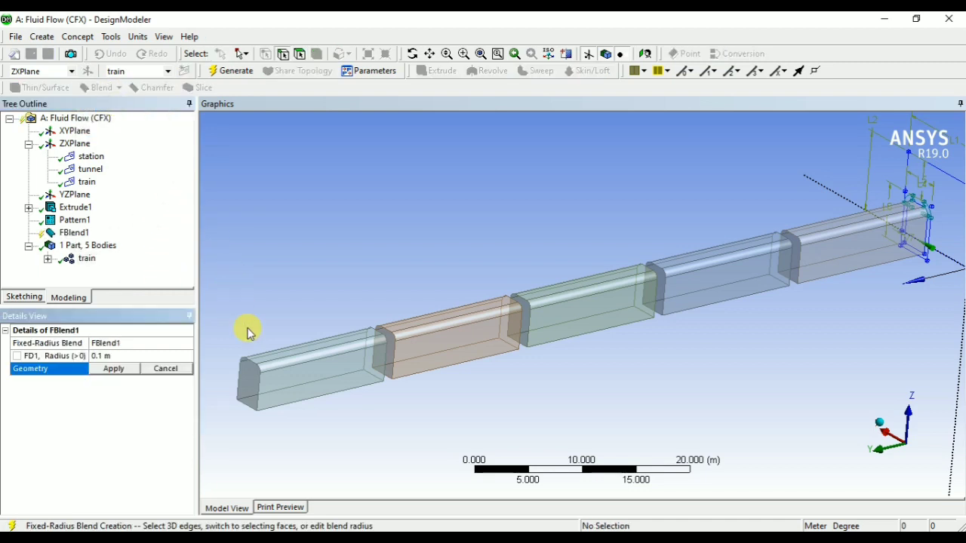
left_click(376, 333)
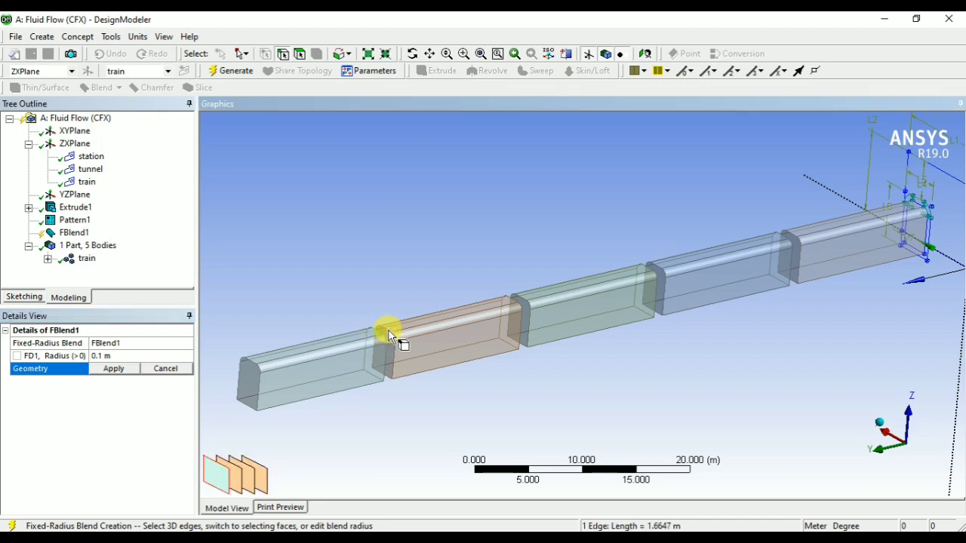
left_click(506, 319, "ctrl")
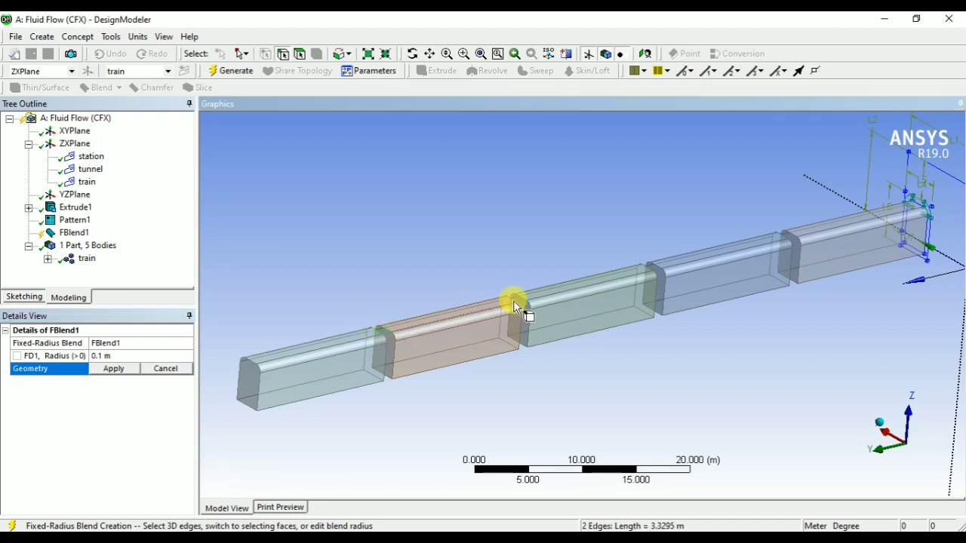
left_click(512, 304, "ctrl")
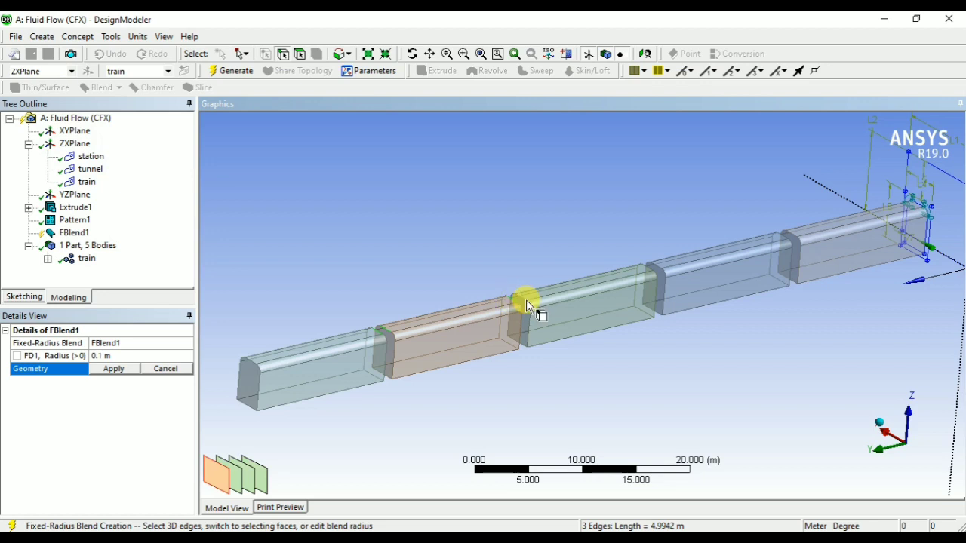
left_click(525, 302, "ctrl")
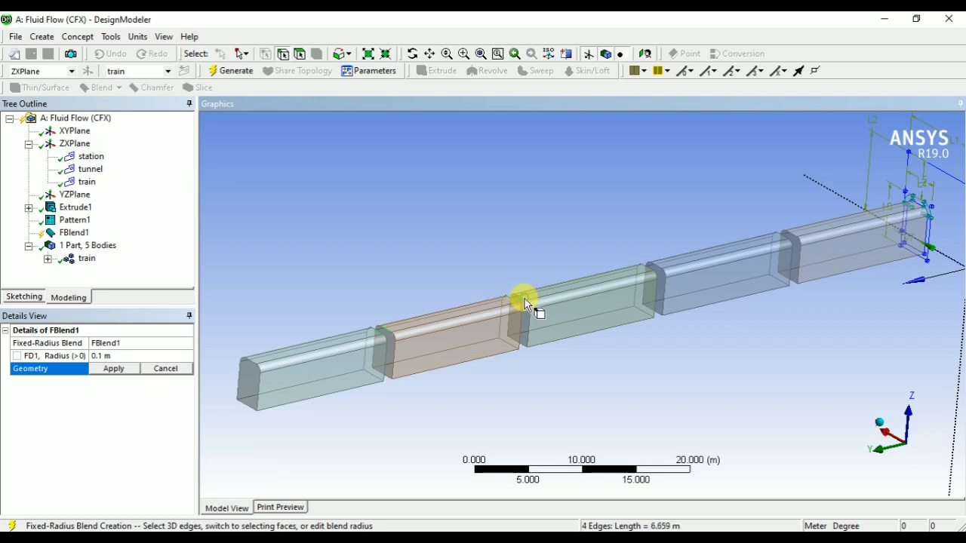
left_click(657, 268, "ctrl")
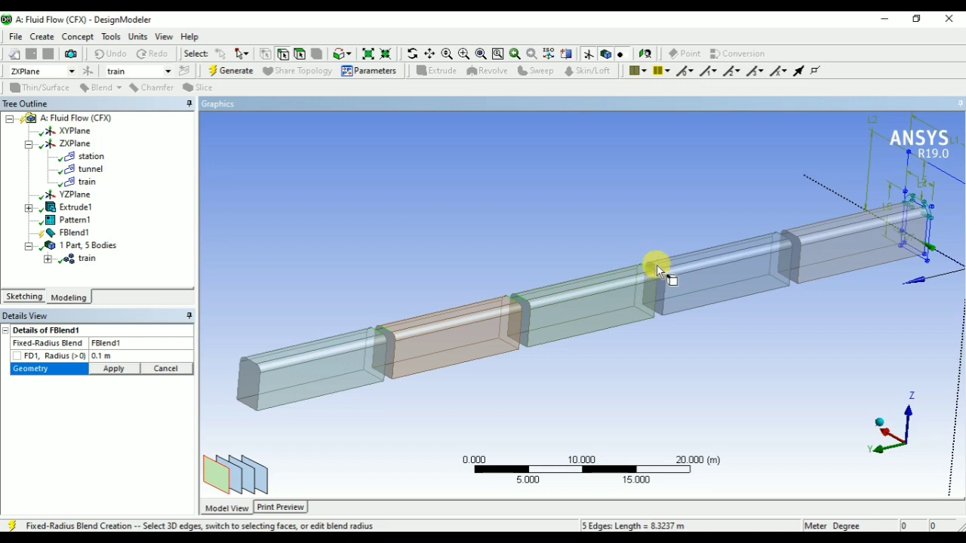
left_click(657, 267, "ctrl")
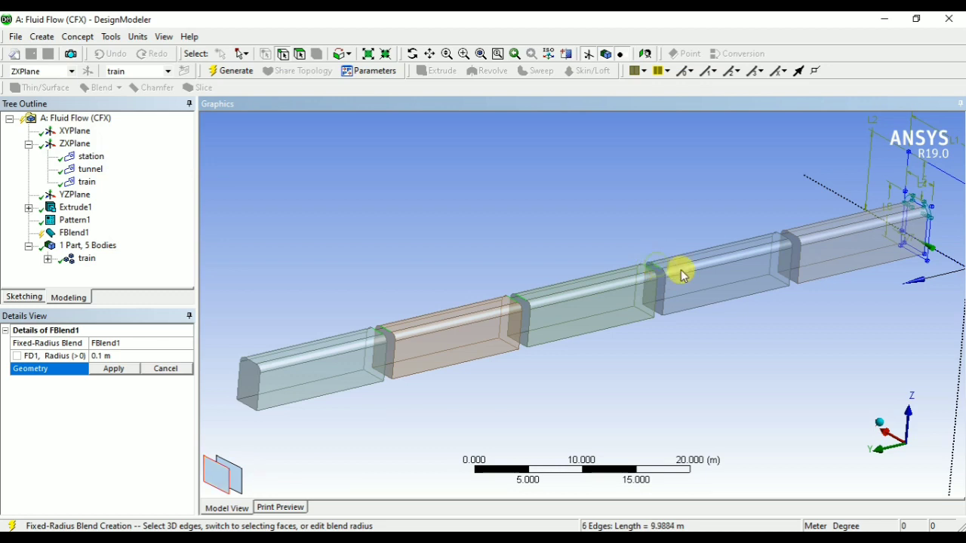
left_click(783, 241, "ctrl")
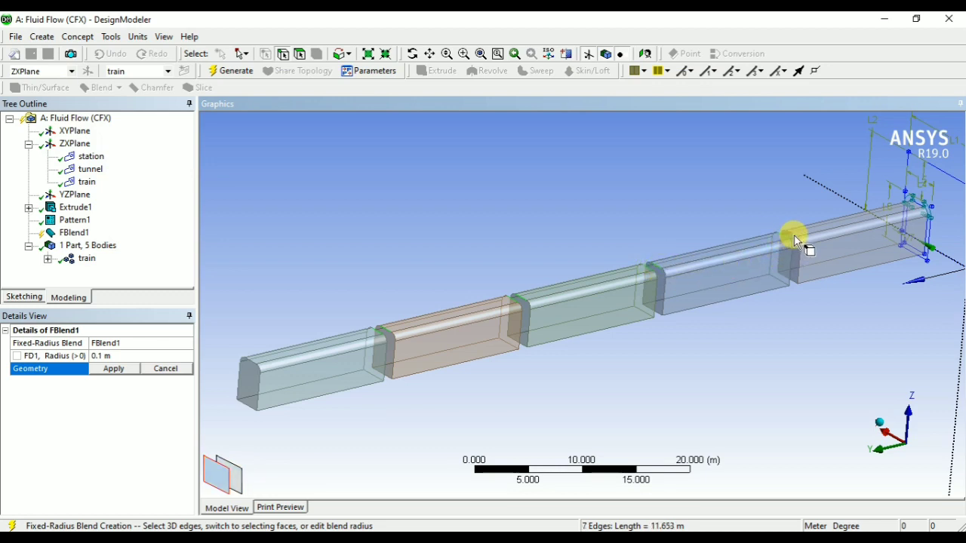
left_click(792, 236, "ctrl")
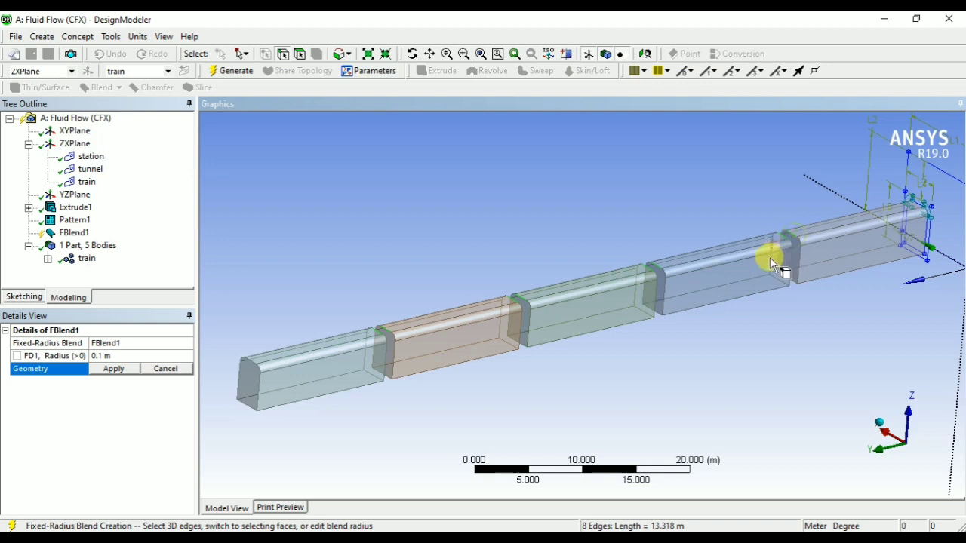
Apply the selected car edges to the blend, set its radius to 1 m and generate it.
left_click(115, 370)
left_click(125, 353)
type("1")
key("Return")
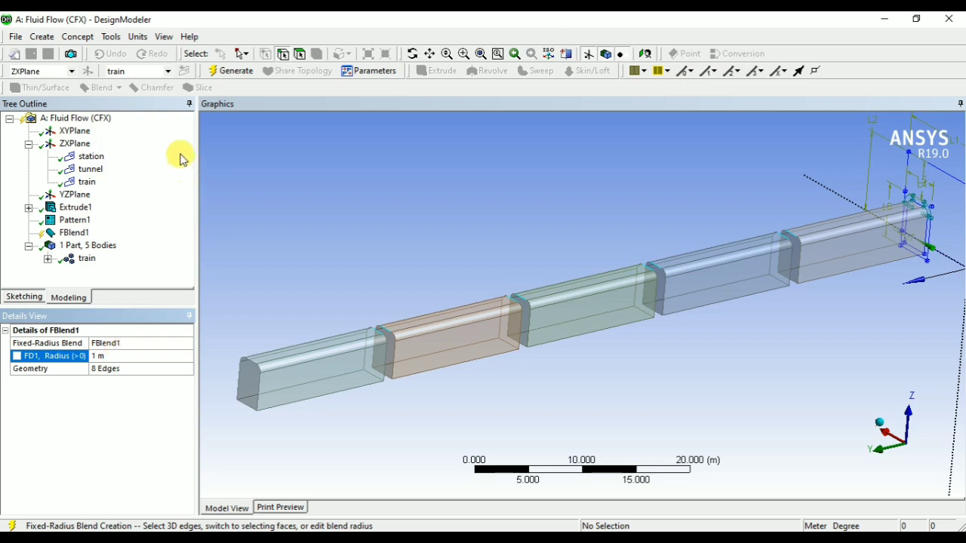
left_click(227, 74)
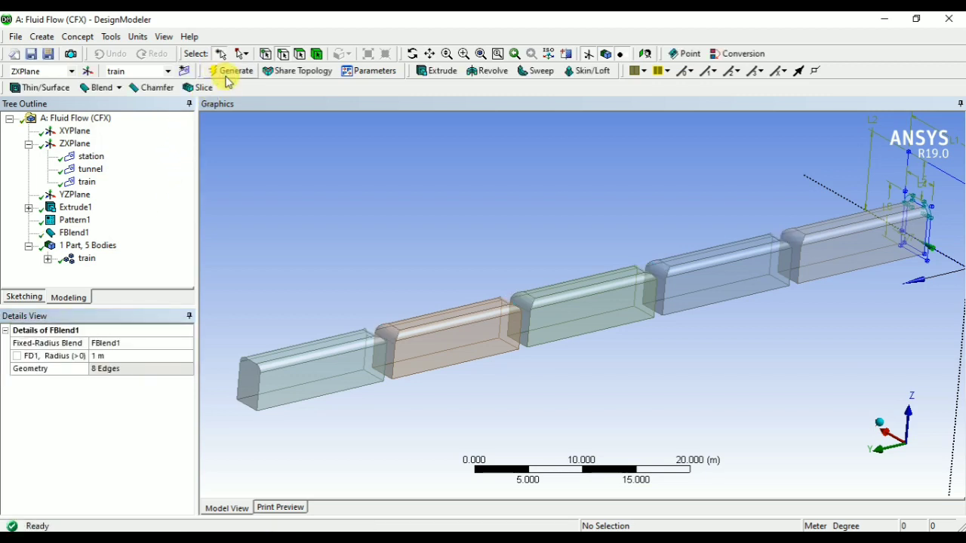
Blend the upper outer end edges of the first and last train cars with a 3.5 m fixed radius and generate.
left_click(118, 88)
left_click(119, 108)
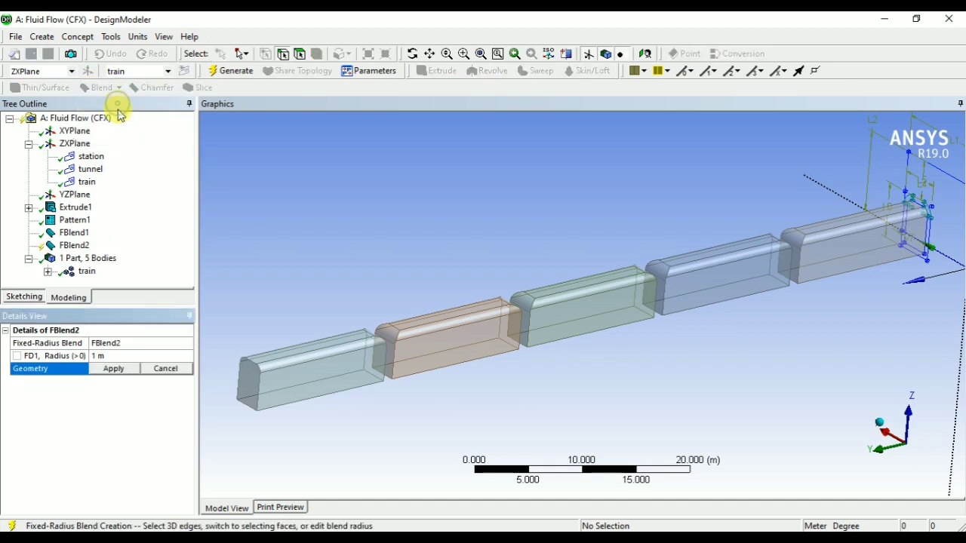
left_click(253, 362)
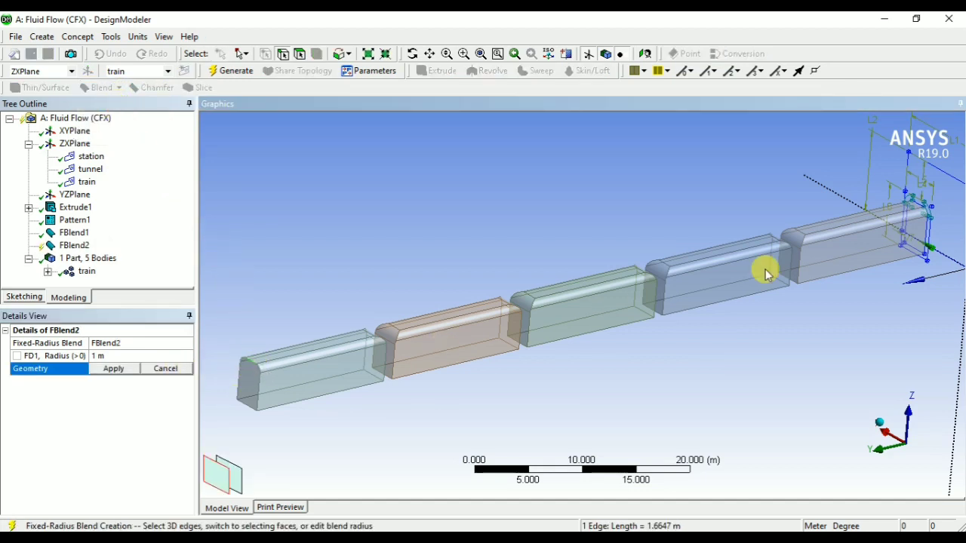
left_click(919, 202, "ctrl")
left_click(126, 368)
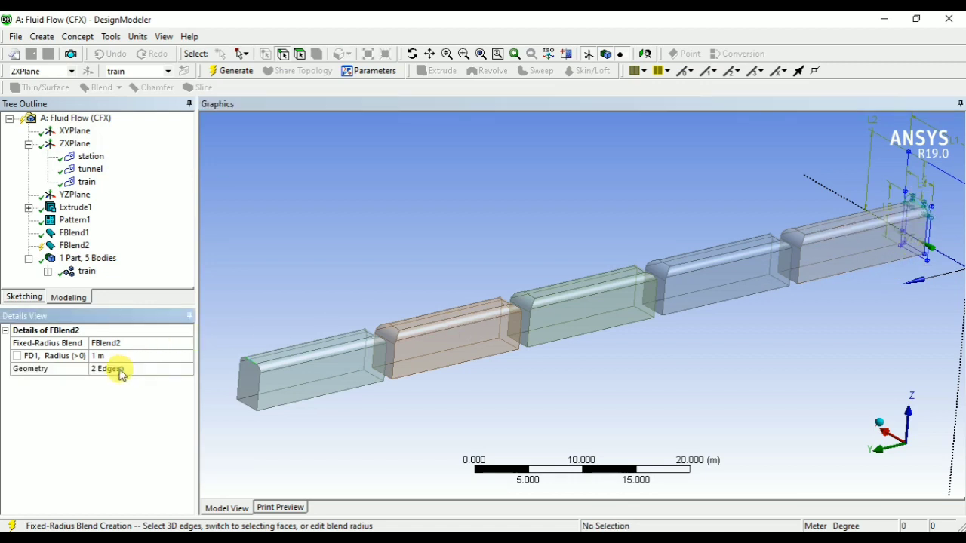
left_click(117, 356)
type("3")
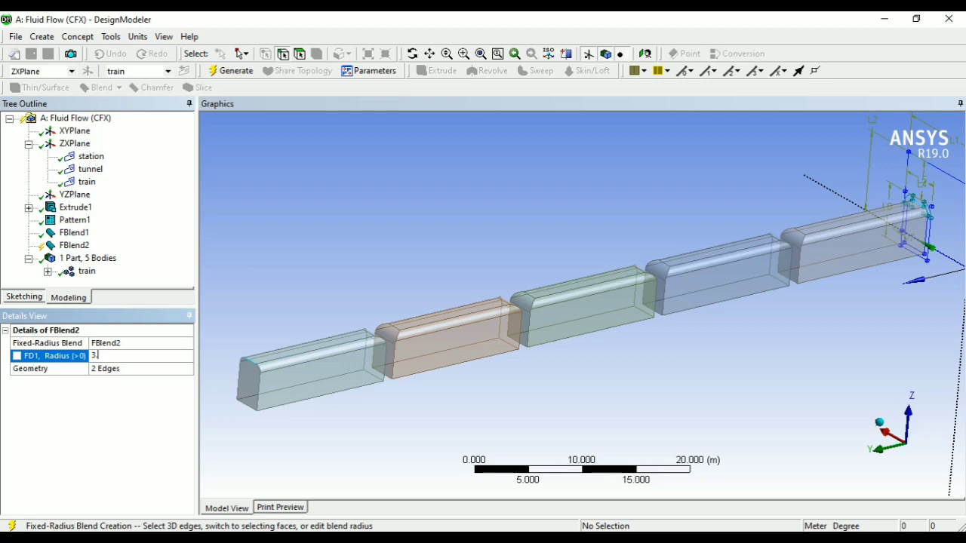
type(".5")
key("Return")
left_click(235, 71)
Create a Translate body transformation and apply the whole train part as its bodies.
middle_click_drag(500, 228, 390, 233)
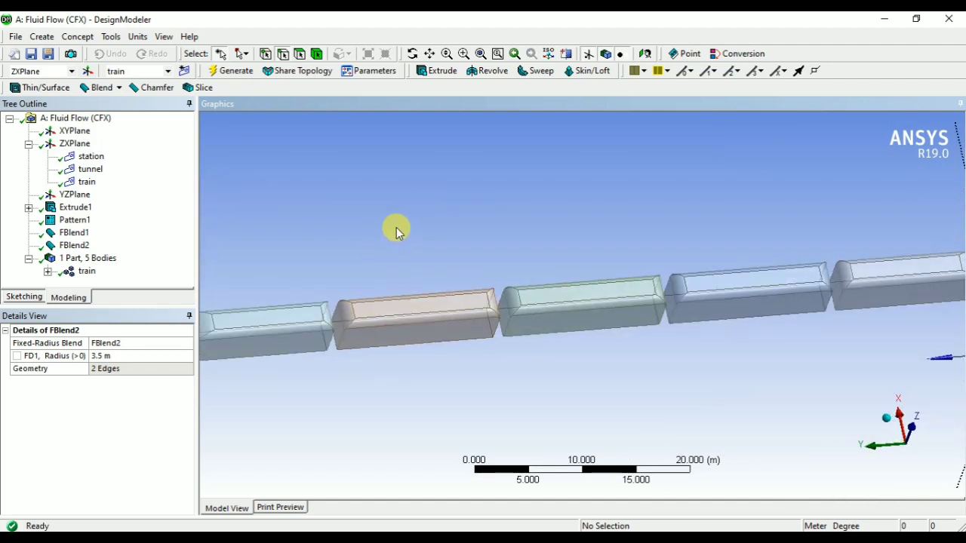
scroll(439, 206, "down", 4)
middle_click_drag(758, 182, 759, 154)
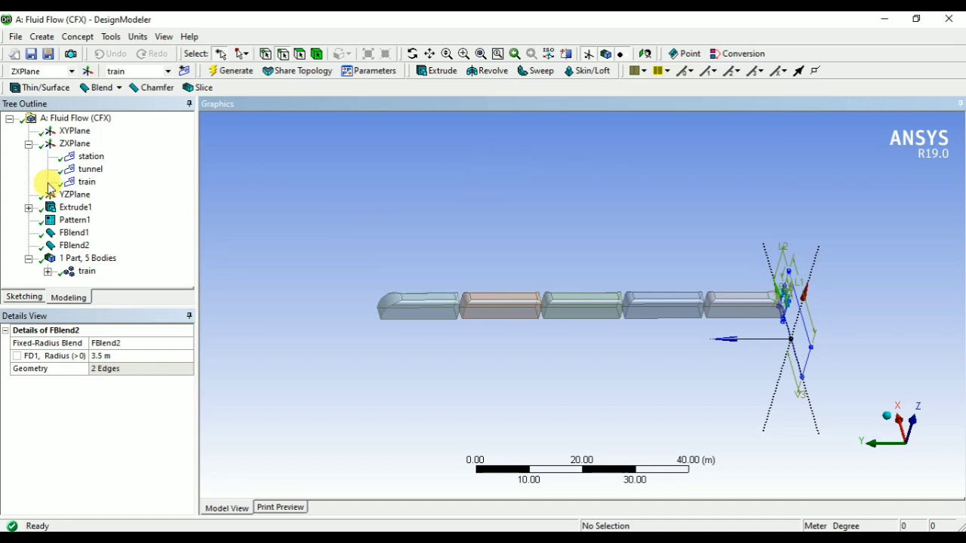
left_click(73, 144)
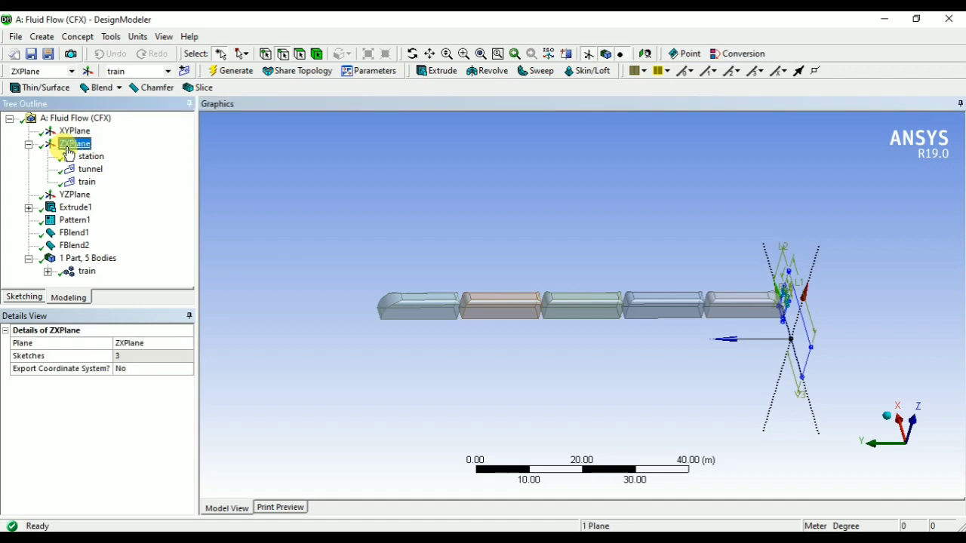
left_click(86, 273)
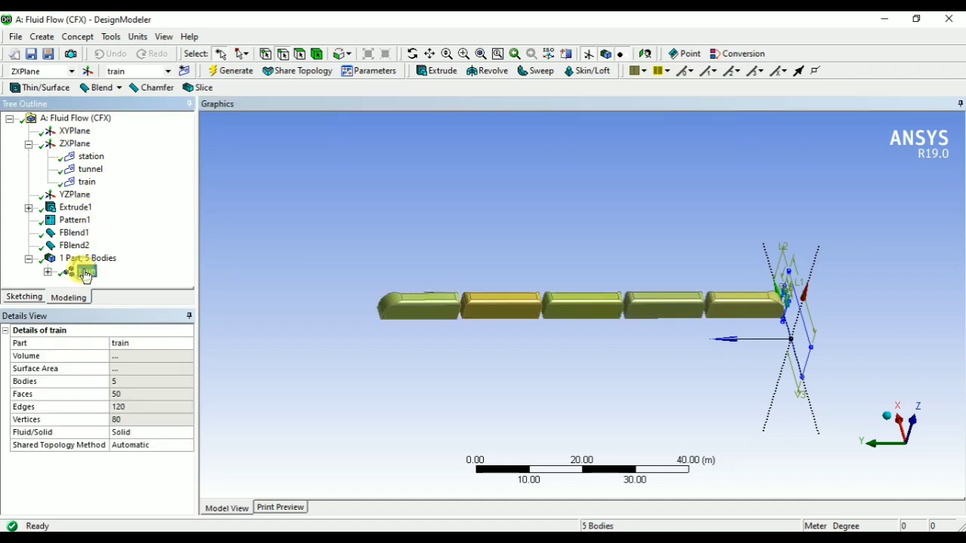
left_click(47, 37)
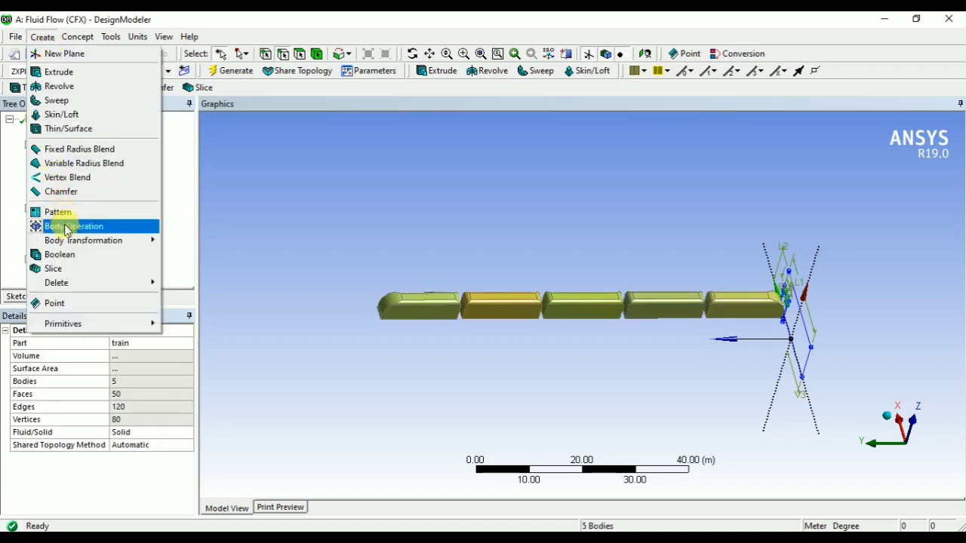
mouse_move(93, 242)
left_click(199, 254)
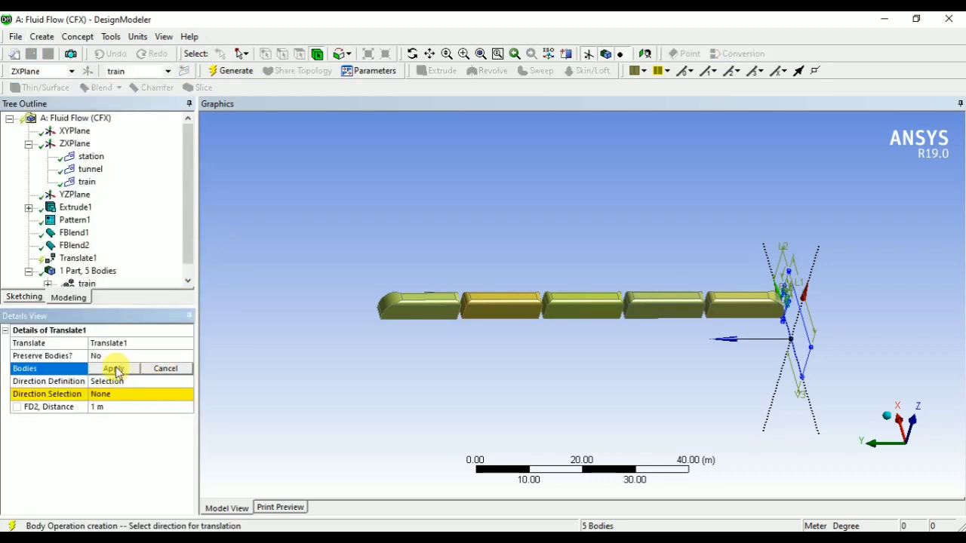
left_click(87, 281)
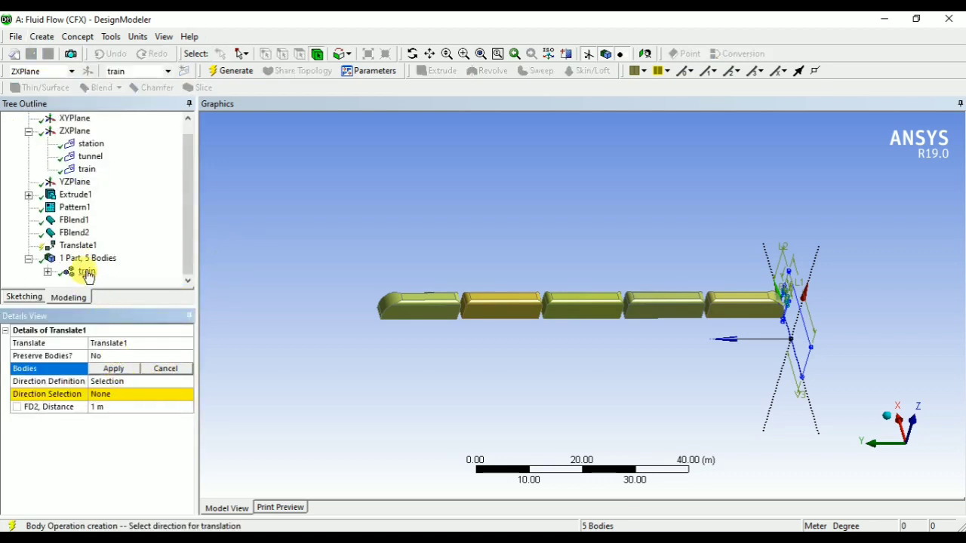
left_click(113, 368)
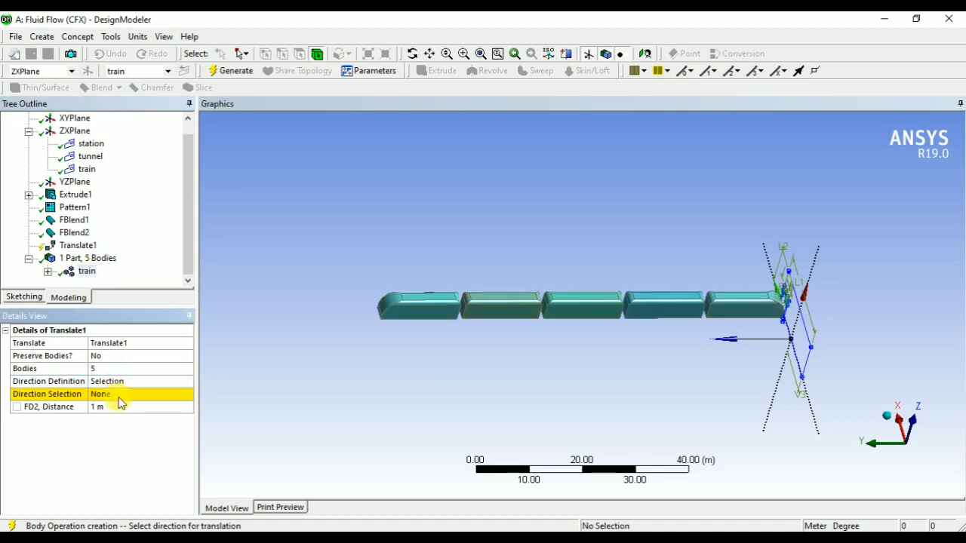
Set the translation direction to the ZXPlane normal, flipped to point along positive Y.
left_click(119, 401)
scroll(134, 162, "up", 1)
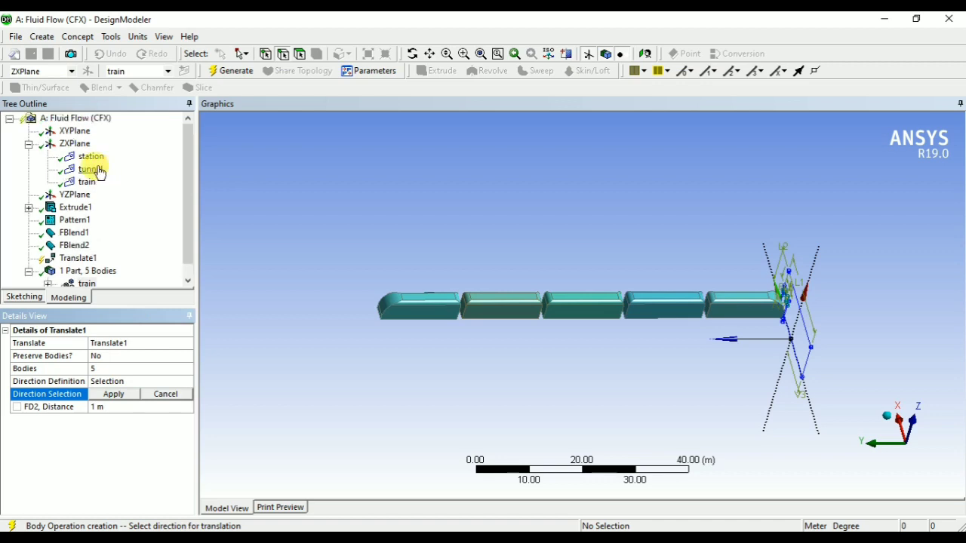
left_click(76, 145)
left_click(209, 430)
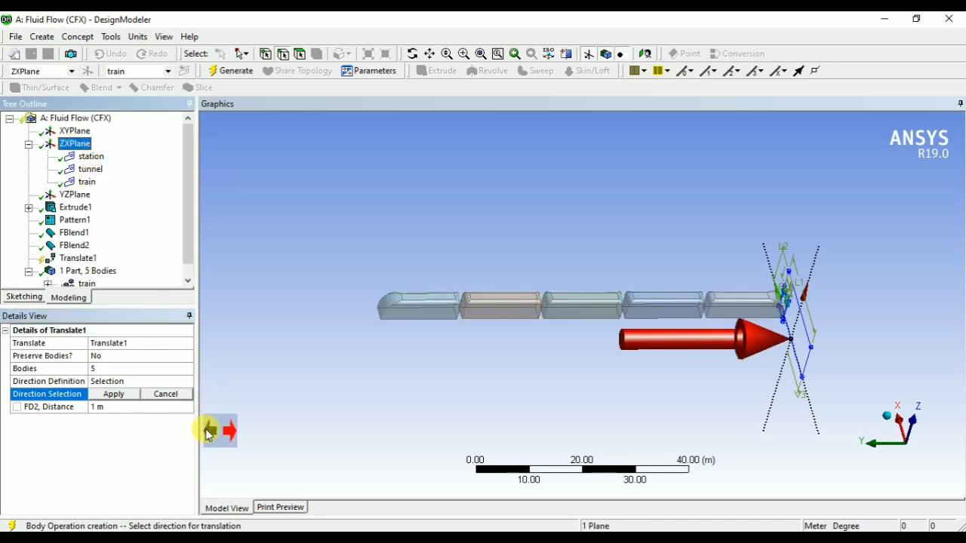
left_click(113, 394)
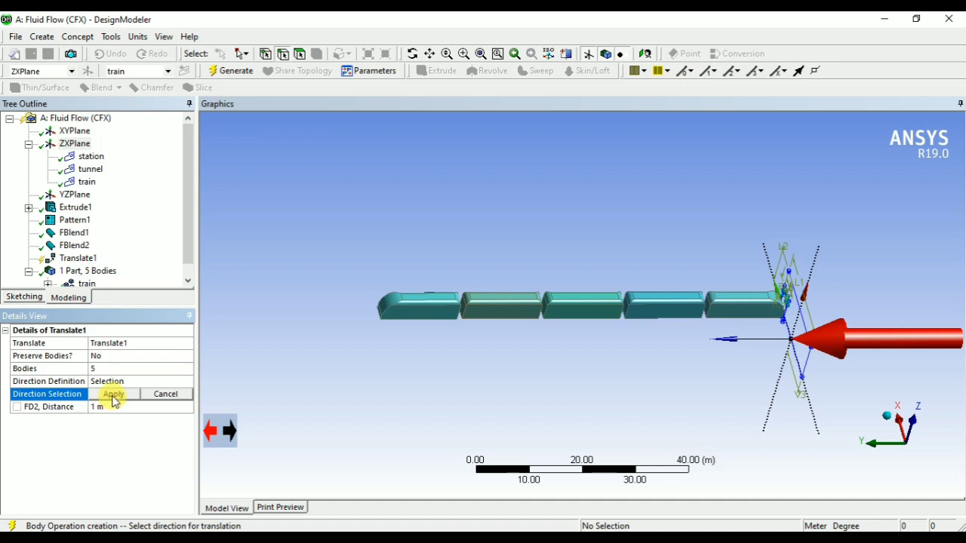
left_click(113, 396)
Set the translation distance to 101 m and generate the train's new position.
left_click(116, 408)
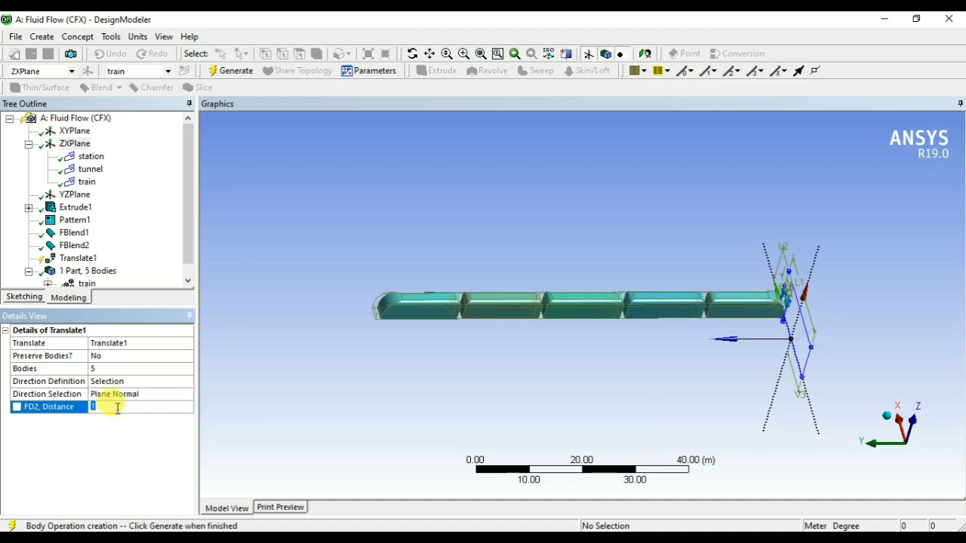
type("1")
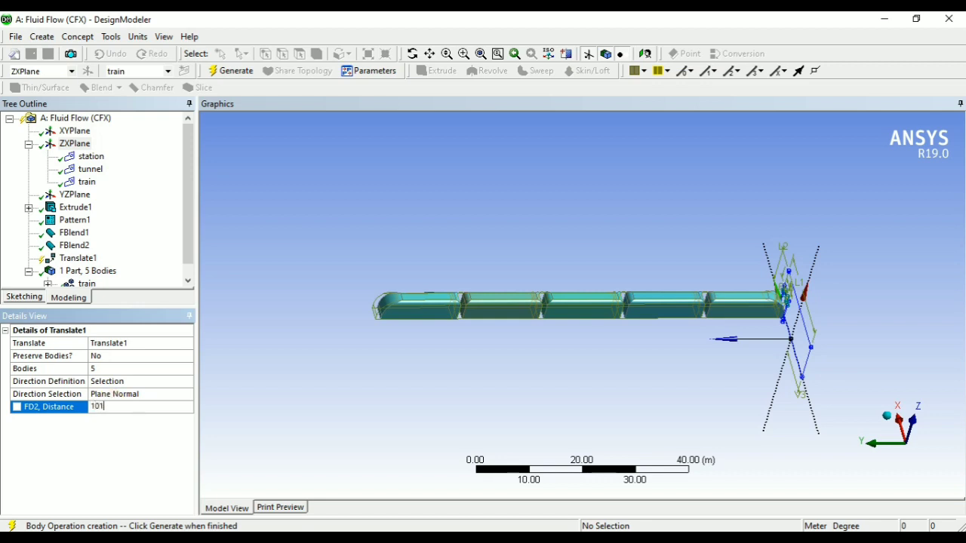
left_click(118, 408)
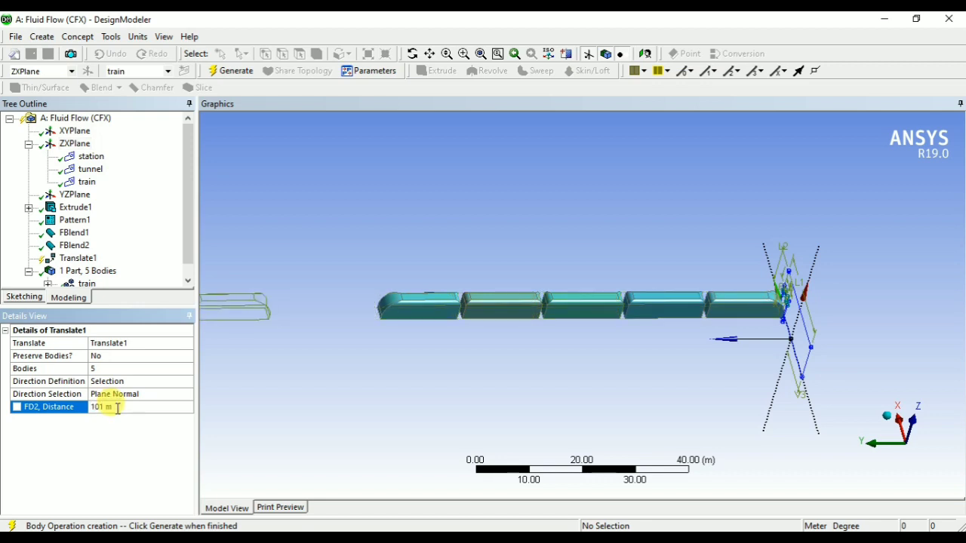
scroll(430, 373, "up", 1)
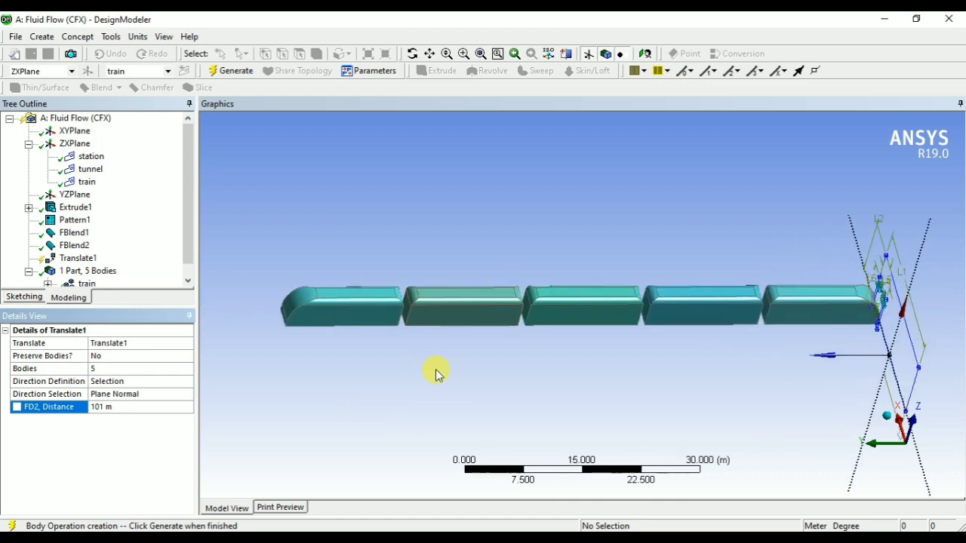
scroll(450, 371, "down", 5)
scroll(455, 372, "up", 1)
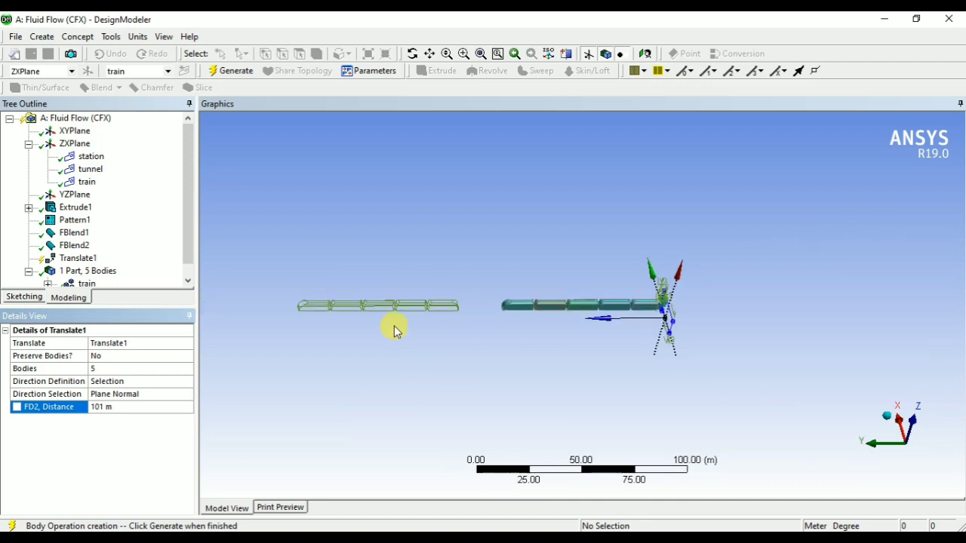
left_click(229, 72)
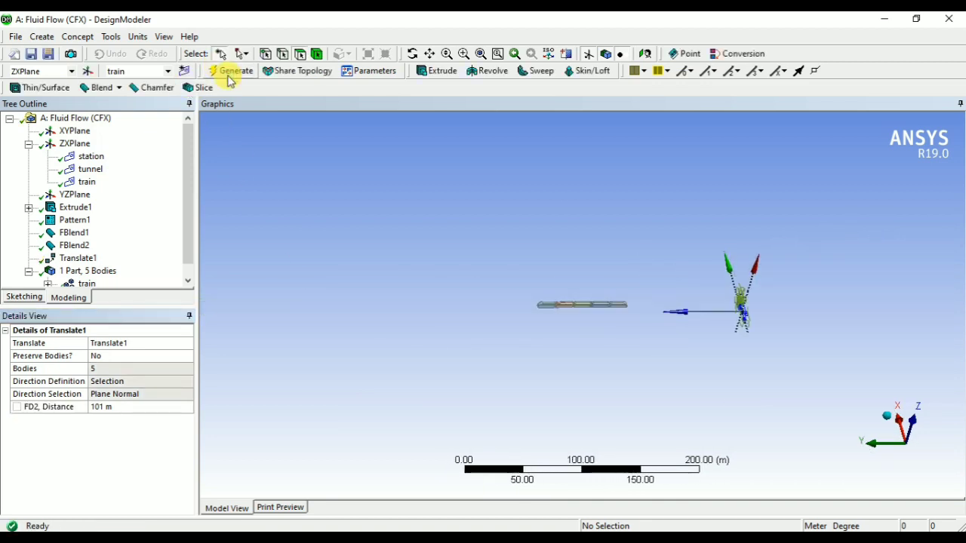
Start an Extrude of the tunnel sketch and set its operation to Add Frozen.
left_click(93, 169)
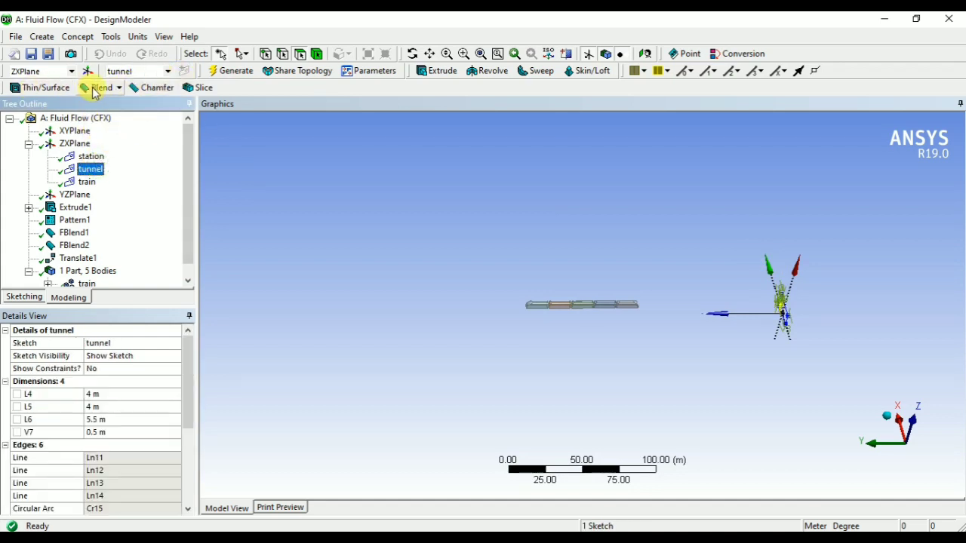
left_click(424, 73)
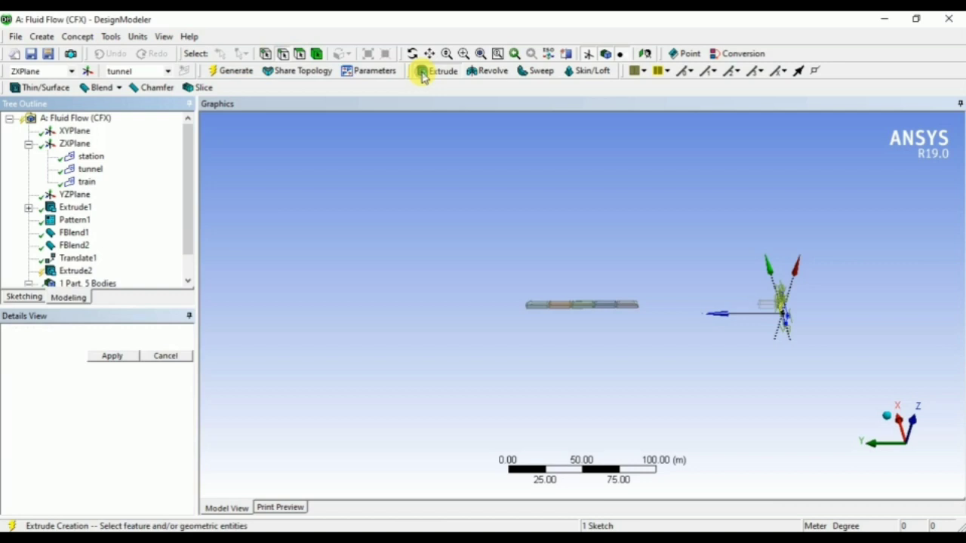
left_click(121, 356)
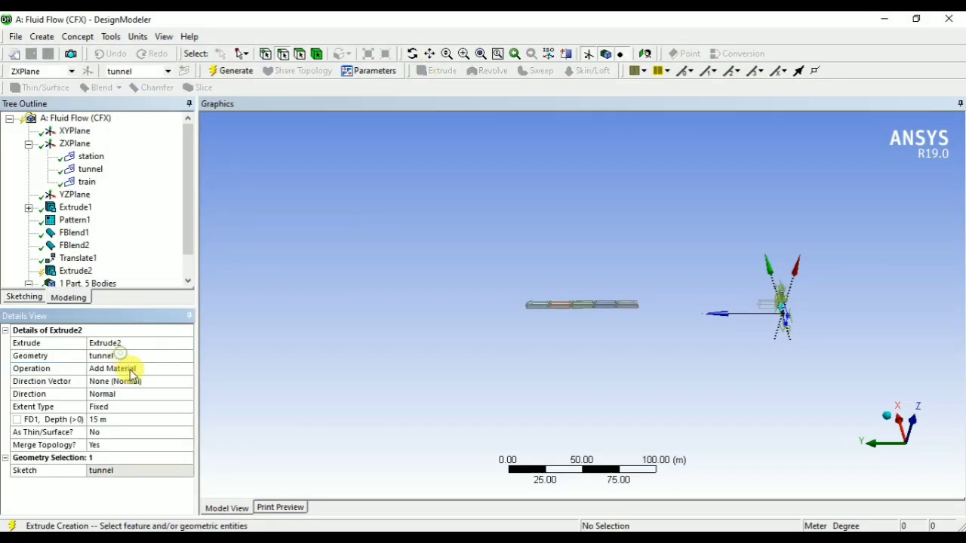
left_click(145, 368)
left_click(187, 368)
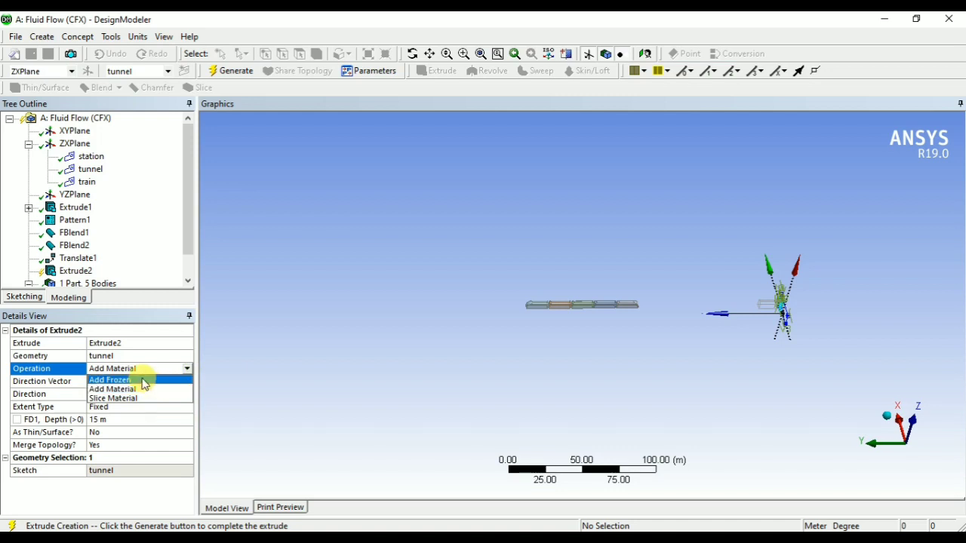
left_click(144, 383)
Set the tunnel extrusion to Both - Symmetric with a depth of 100 m and generate it.
left_click(129, 396)
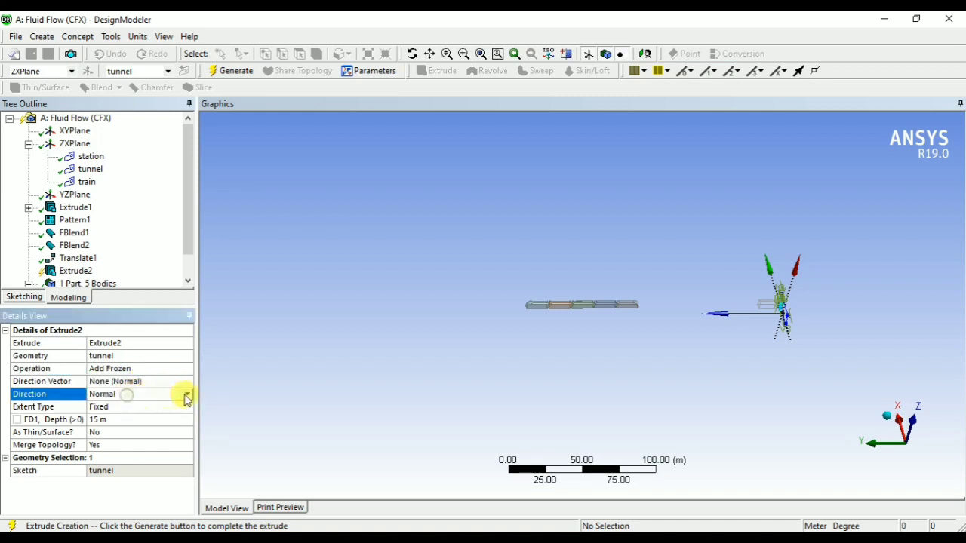
left_click(186, 393)
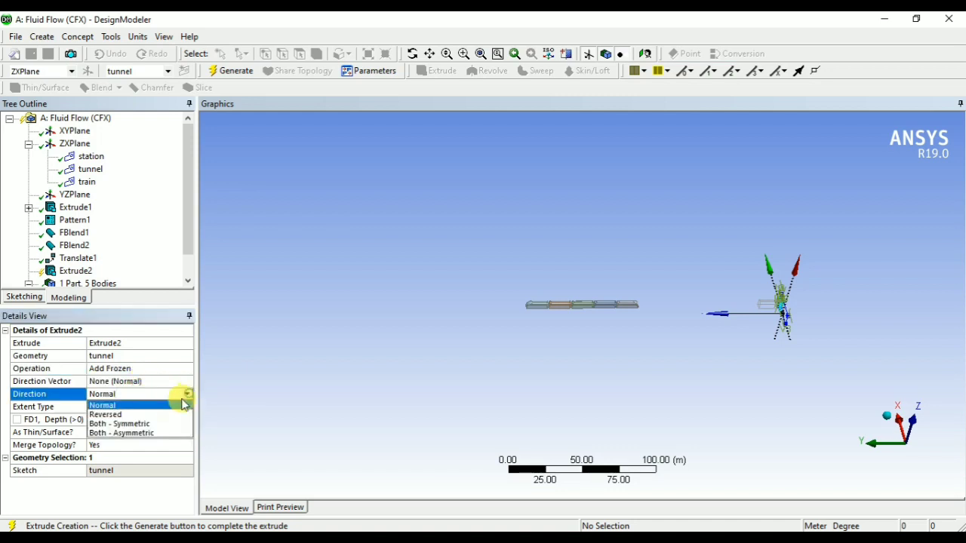
left_click(147, 423)
left_click(117, 421)
type("100")
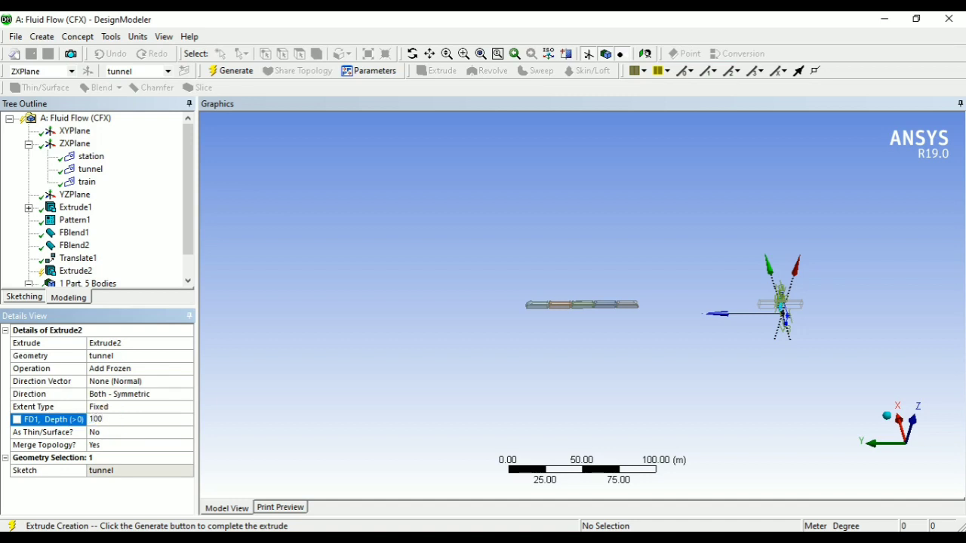
key("Return")
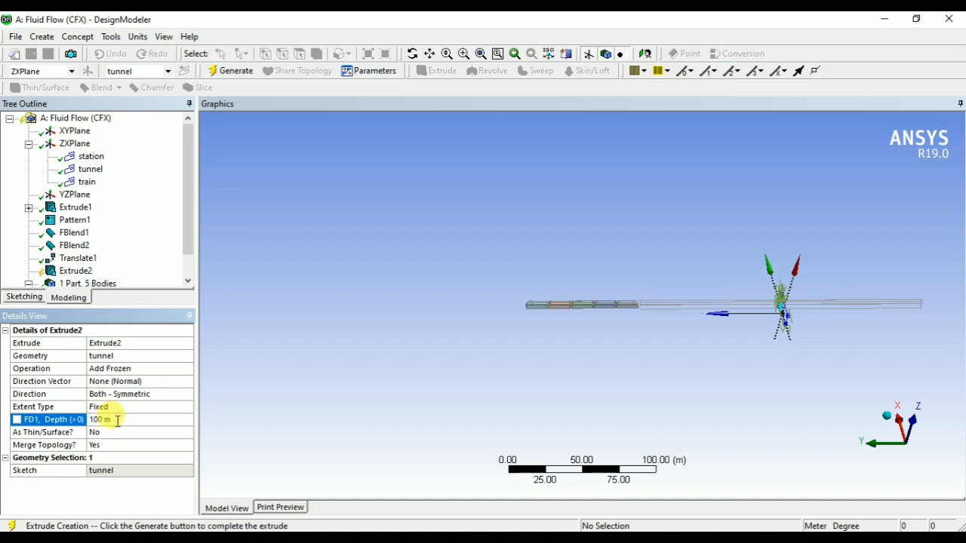
left_click(227, 71)
scroll(774, 323, "down", 1)
scroll(780, 313, "up", 4)
middle_click_drag(775, 308, 748, 280)
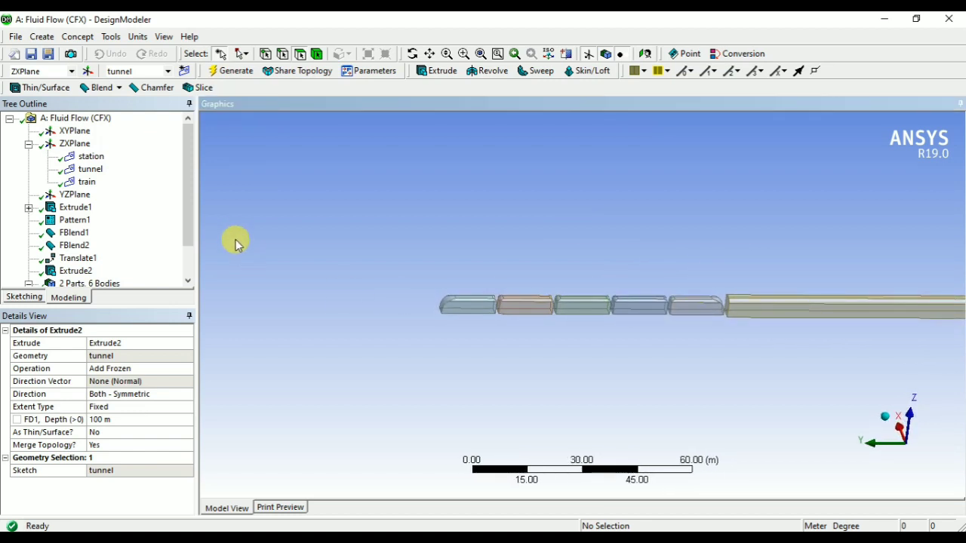
Start an Extrude of the station sketch and set its operation to Add Frozen.
left_click(91, 156)
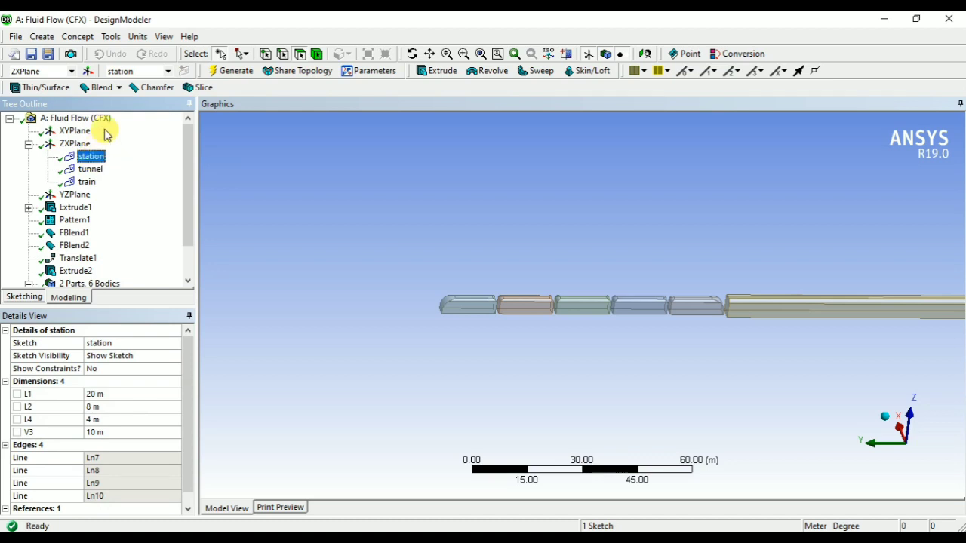
left_click(433, 71)
left_click(113, 356)
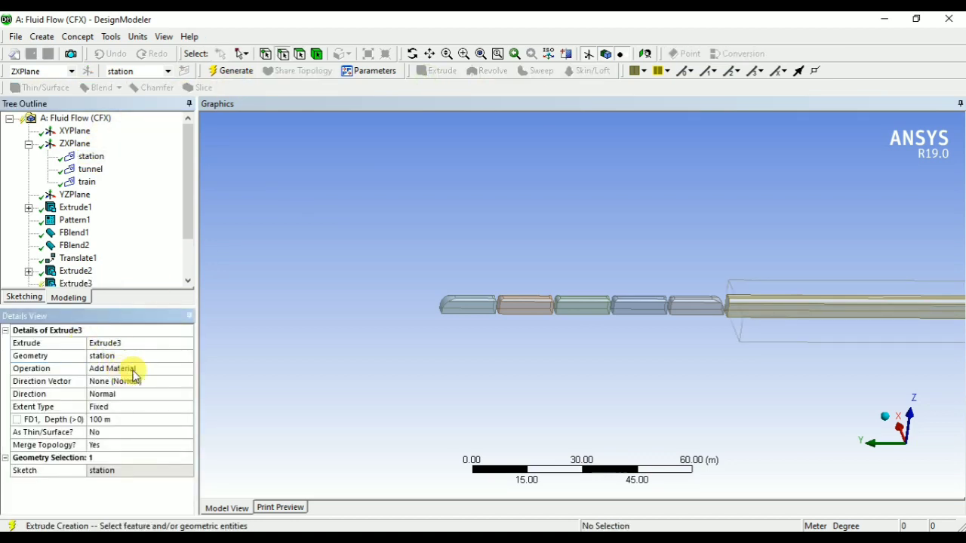
left_click(142, 369)
left_click(186, 369)
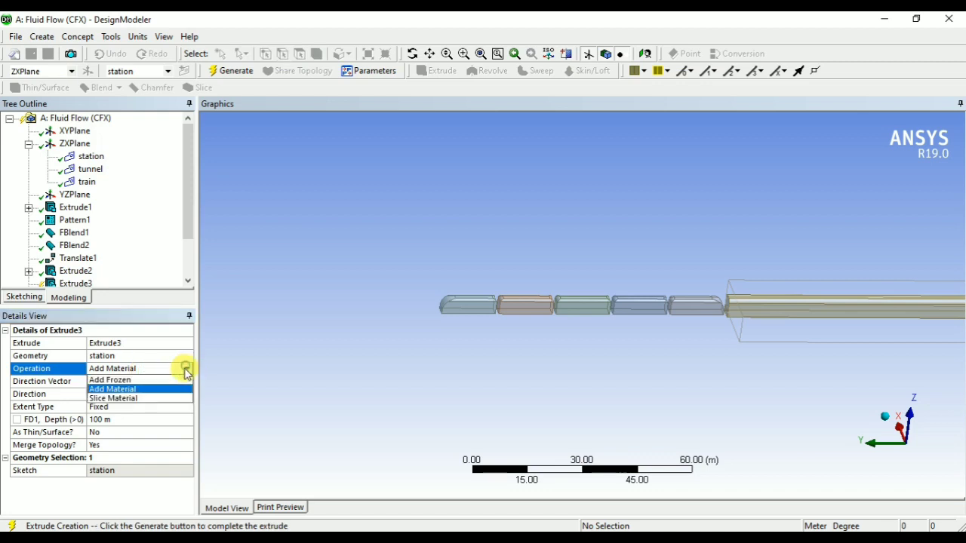
left_click(154, 385)
Set the station extrusion to Both - Symmetric with a depth of 45 m and generate it.
left_click(132, 394)
left_click(187, 394)
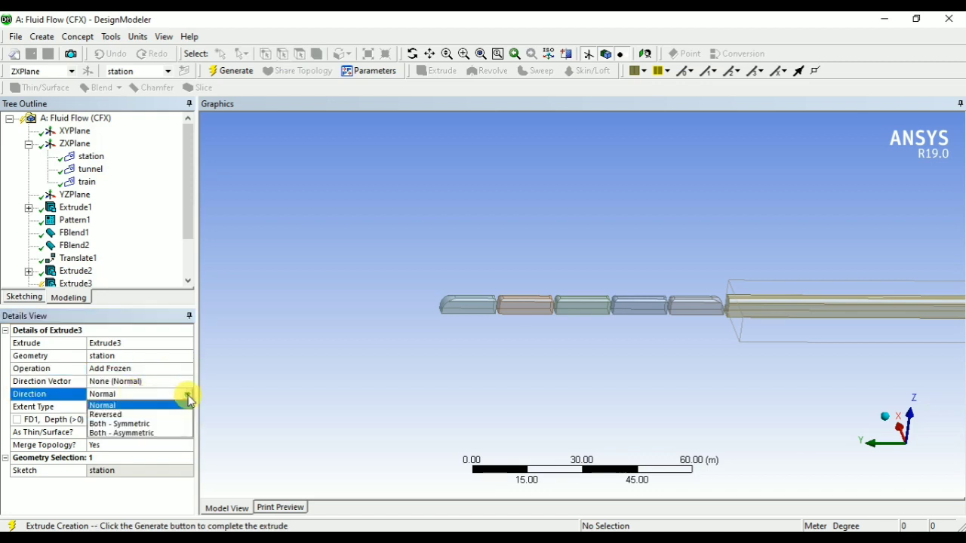
left_click(148, 424)
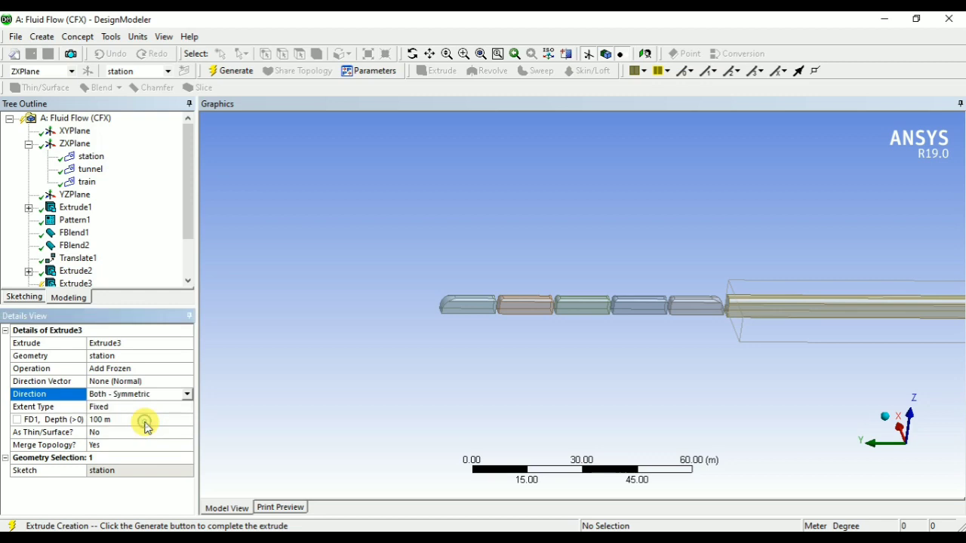
left_click(121, 421)
type("45")
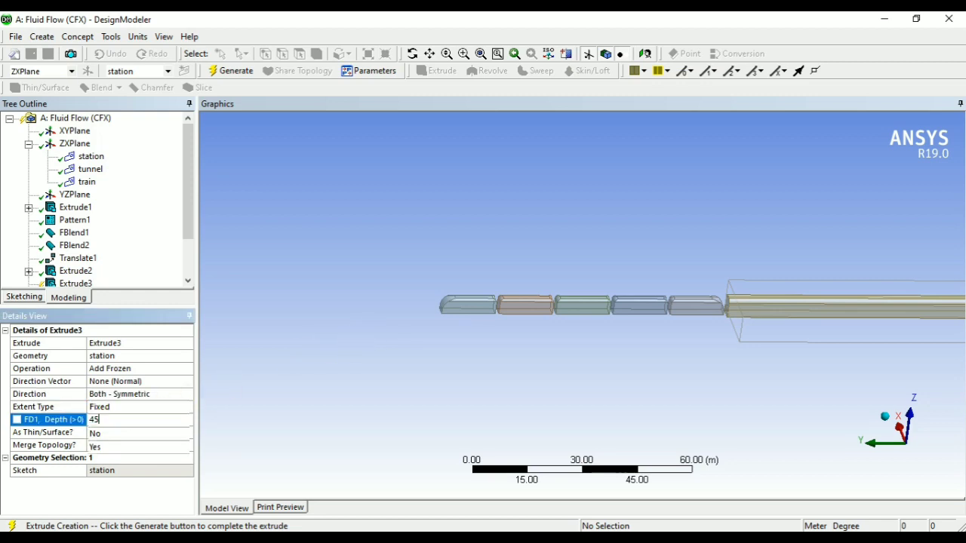
left_click(226, 72)
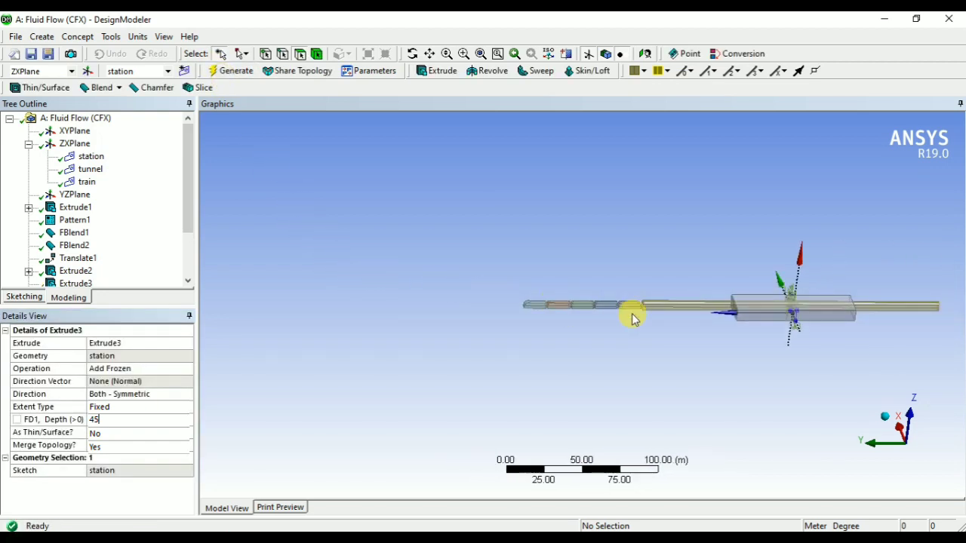
Examine how the station, tunnel and train line up in perspective, end-on along Y and from above.
middle_click_drag(776, 354, 833, 172)
scroll(824, 167, "down", 2)
scroll(749, 169, "up", 9)
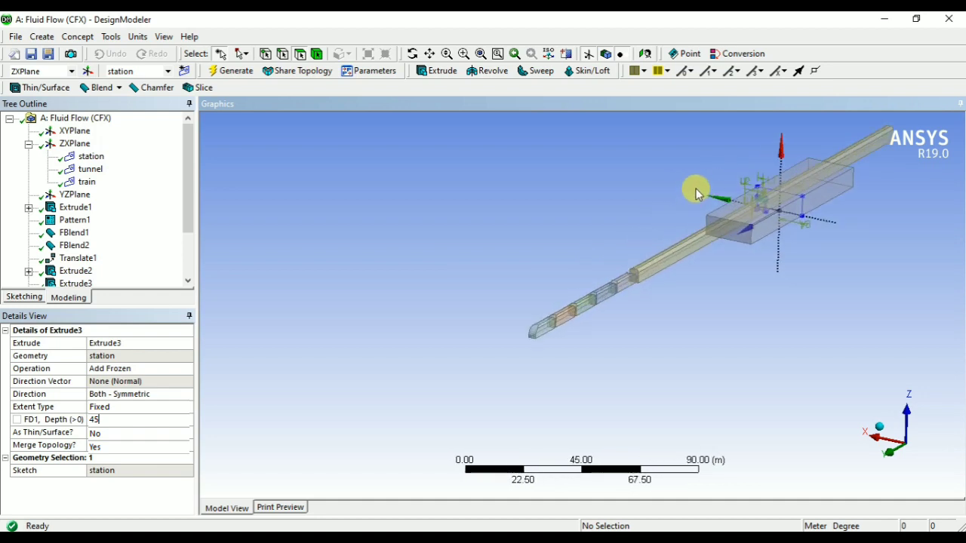
scroll(624, 225, "down", 2)
scroll(797, 239, "up", 15)
right_click(831, 285)
left_click(591, 126)
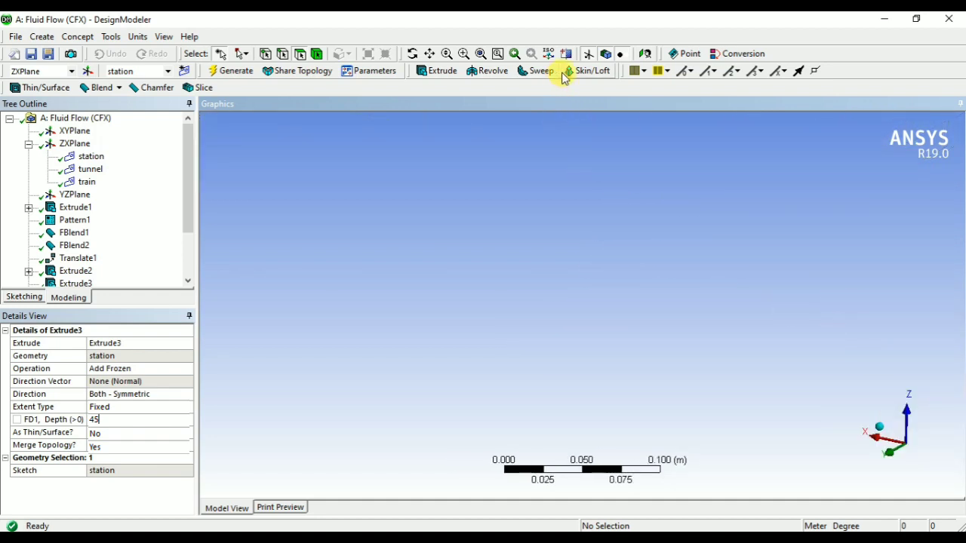
left_click(480, 53)
scroll(674, 274, "up", 5)
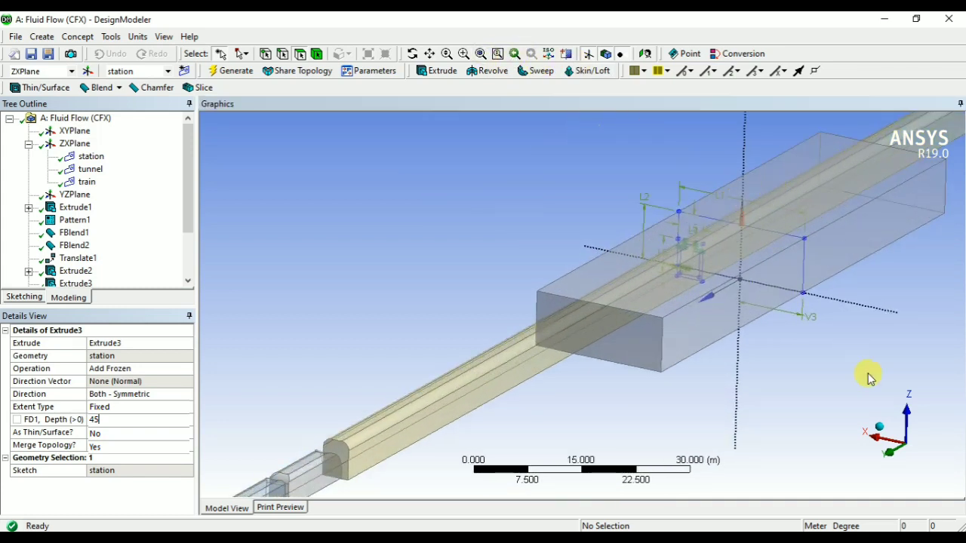
left_click(889, 456)
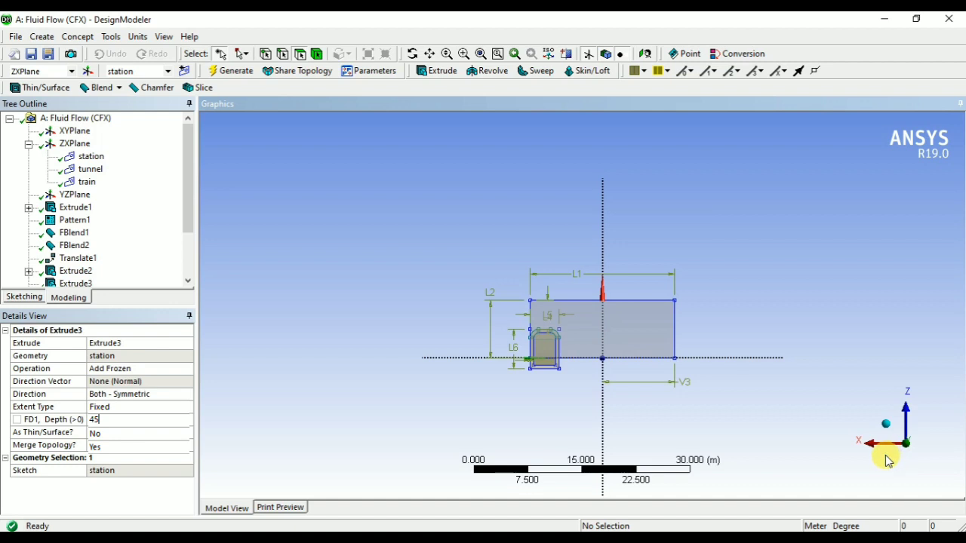
left_click(907, 413)
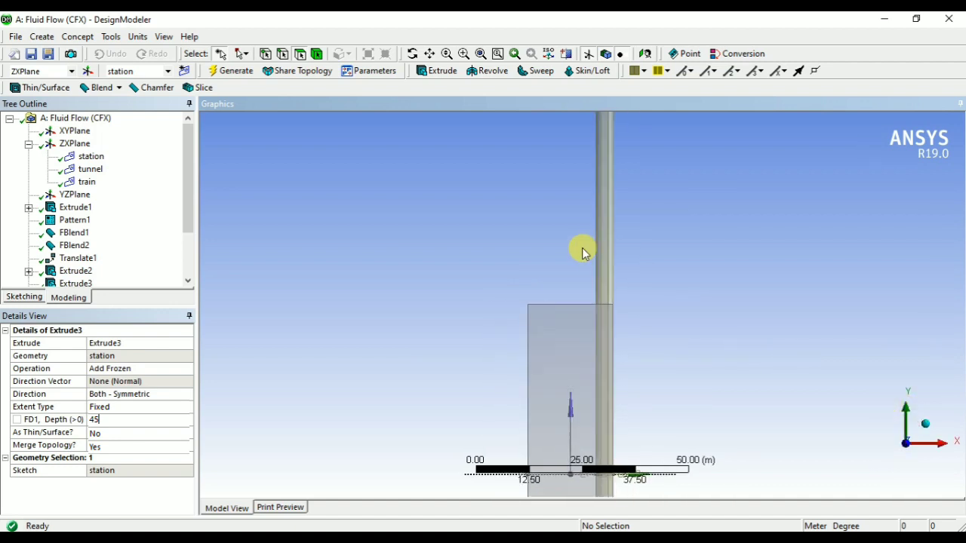
scroll(581, 257, "down", 3)
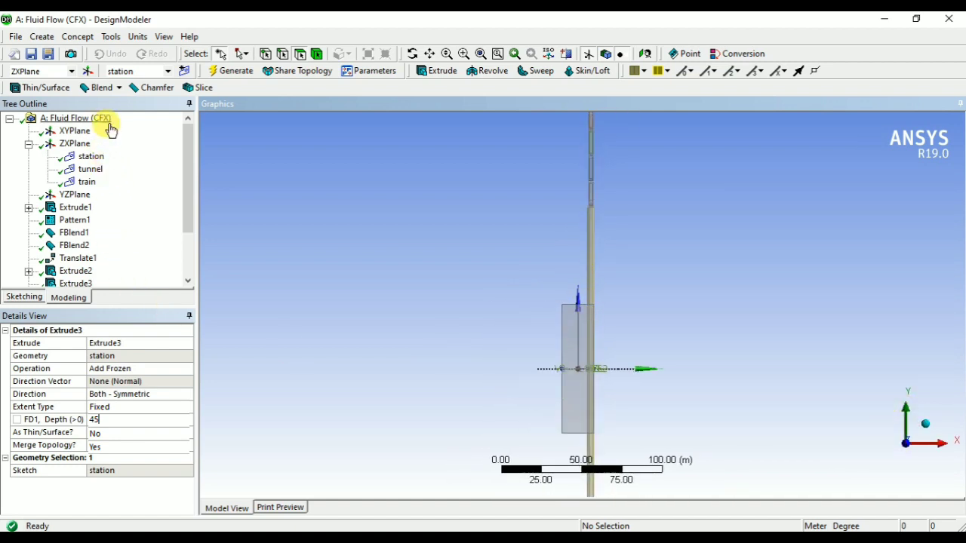
Create a new plane based on the XYPlane.
left_click(78, 133)
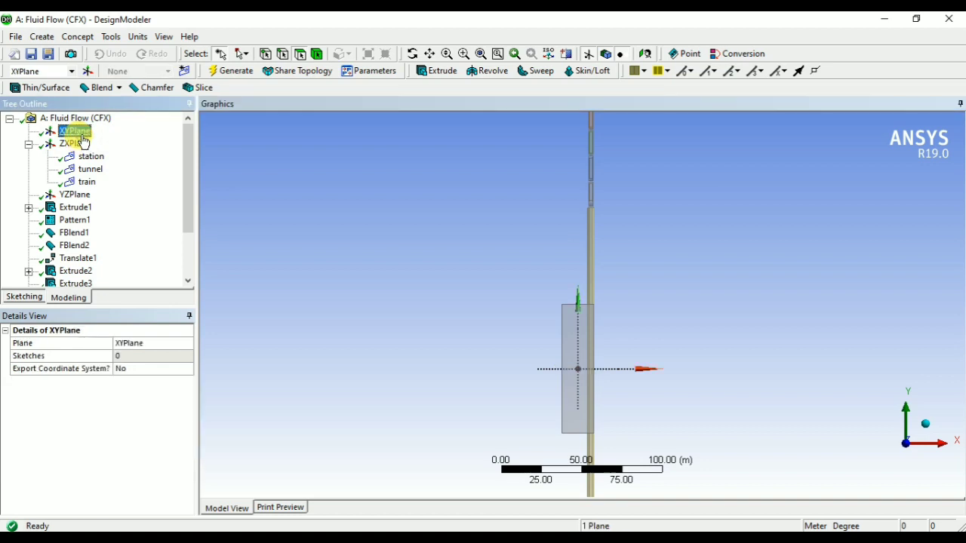
left_click(87, 71)
left_click_drag(188, 194, 186, 271)
left_click(75, 221)
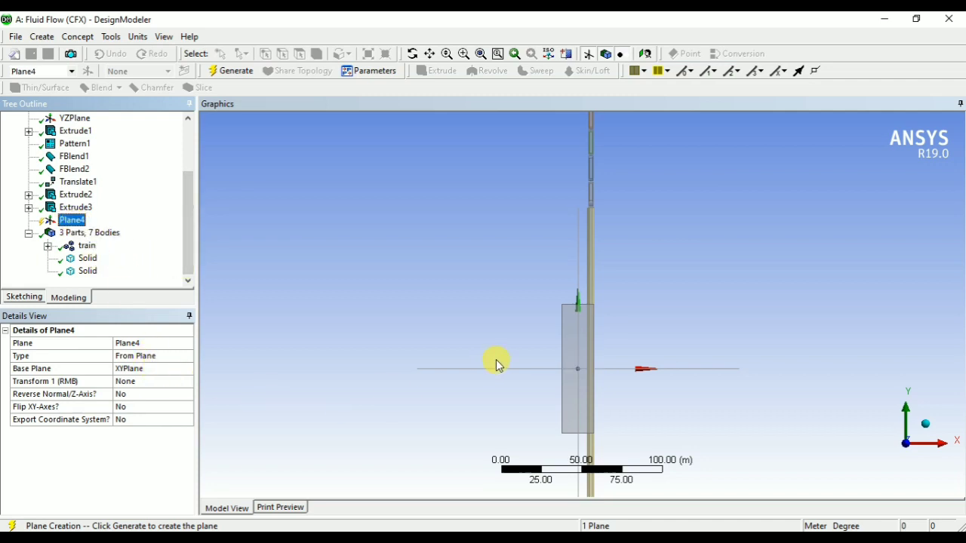
Set the new plane's first transform to Offset Y with a value of -25 m.
left_click(154, 387)
left_click(186, 382)
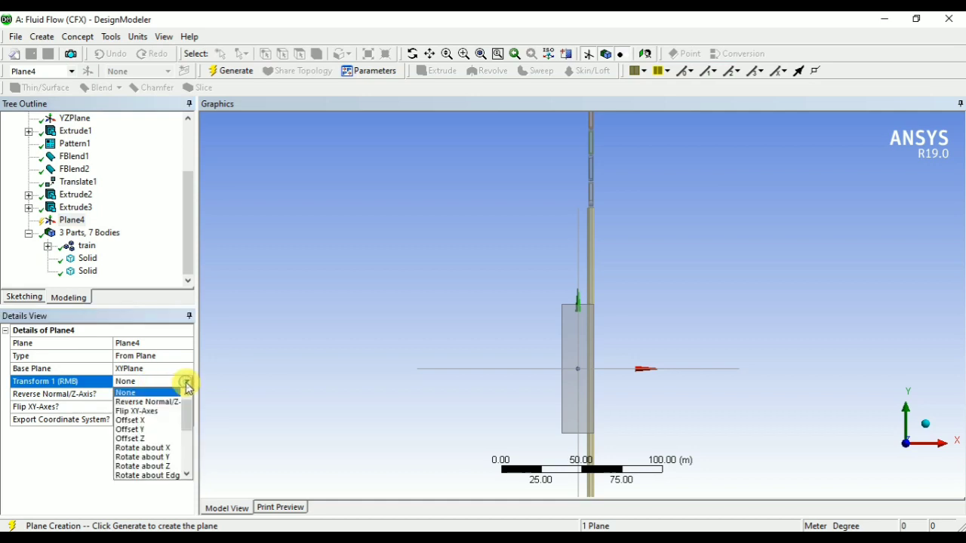
left_click(147, 429)
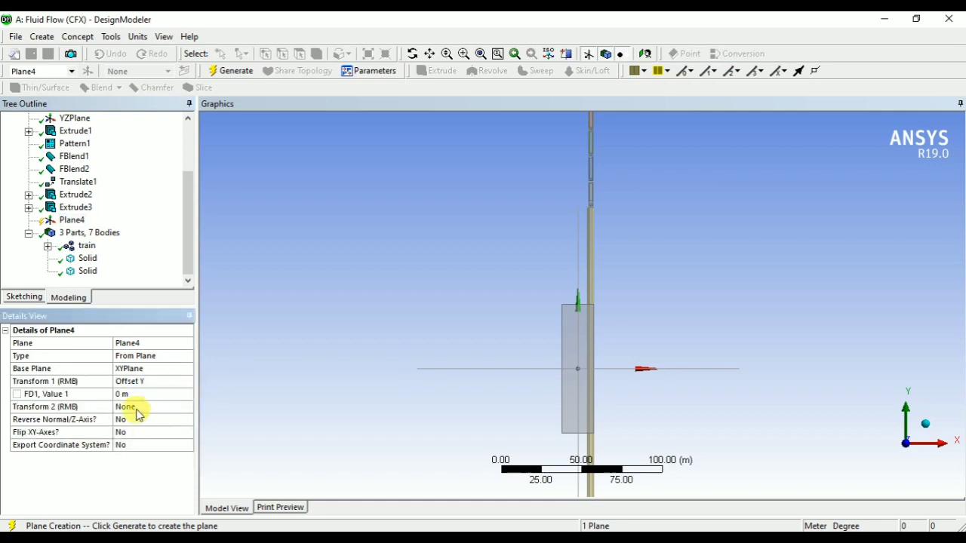
left_click(130, 395)
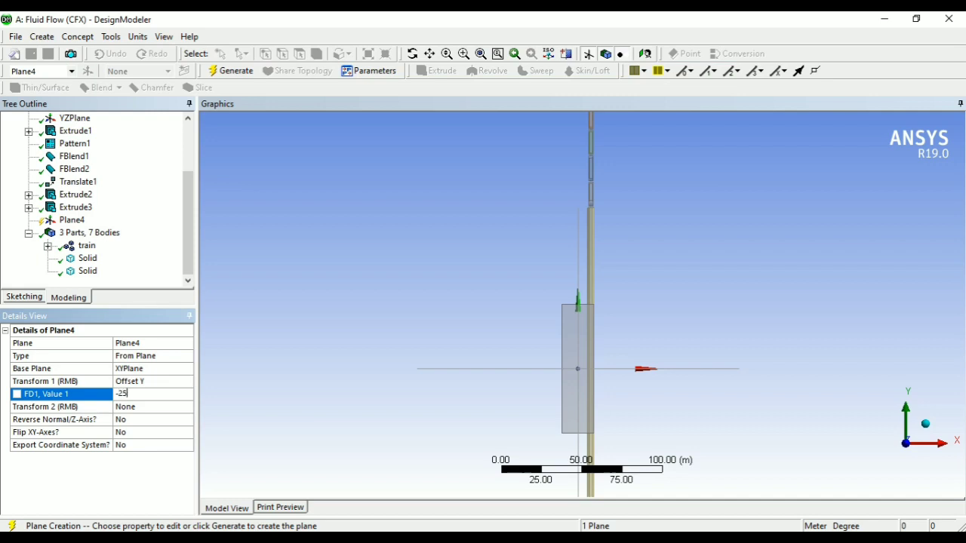
type("-25")
key("Return")
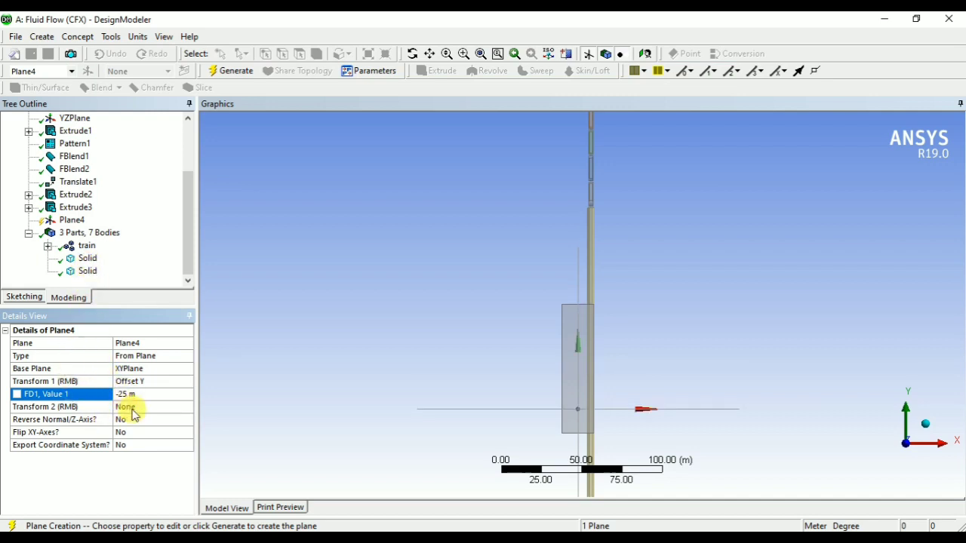
Set the new plane's second transform to Rotate about X with an angle of 45°.
left_click(132, 408)
left_click(186, 408)
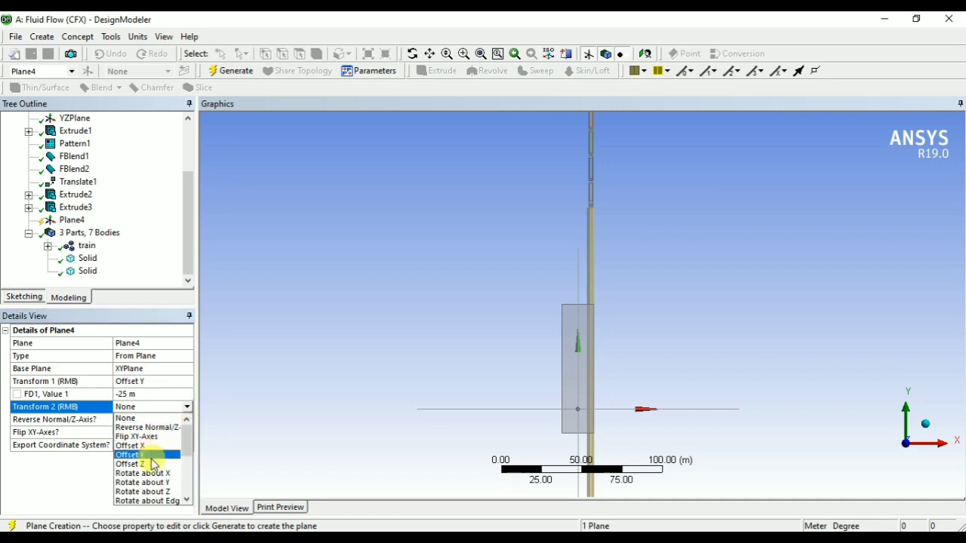
scroll(160, 472, "down", 1)
left_click(151, 445)
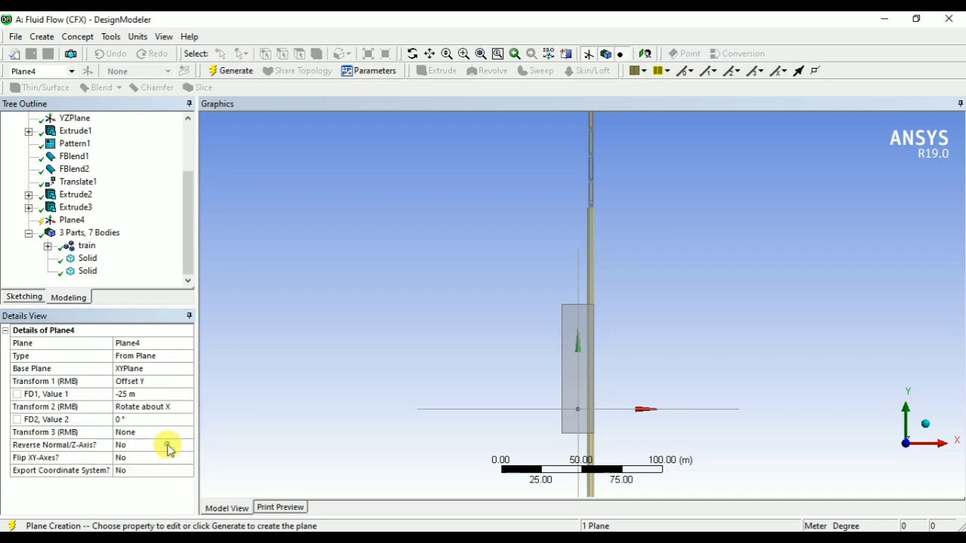
left_click(148, 419)
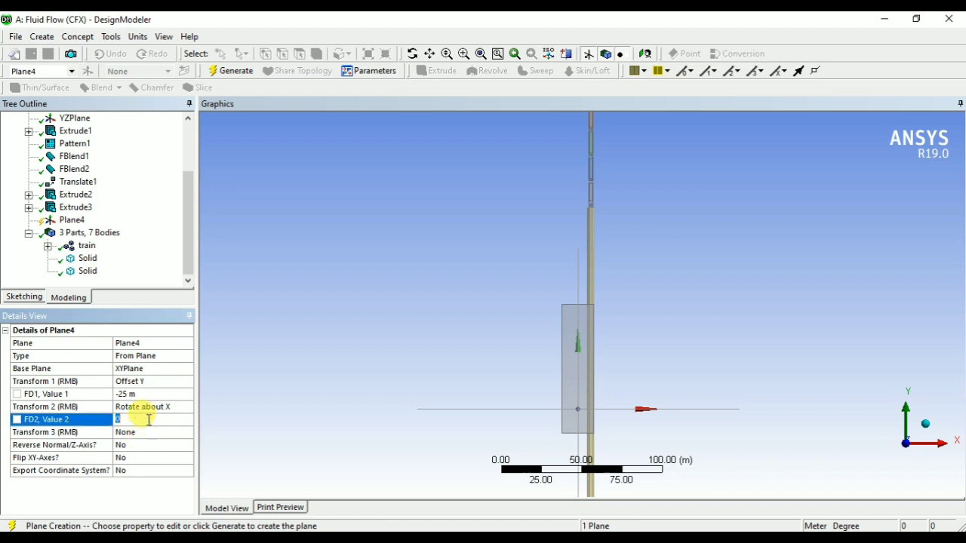
type("45")
key("Return")
middle_click_drag(645, 390, 861, 313)
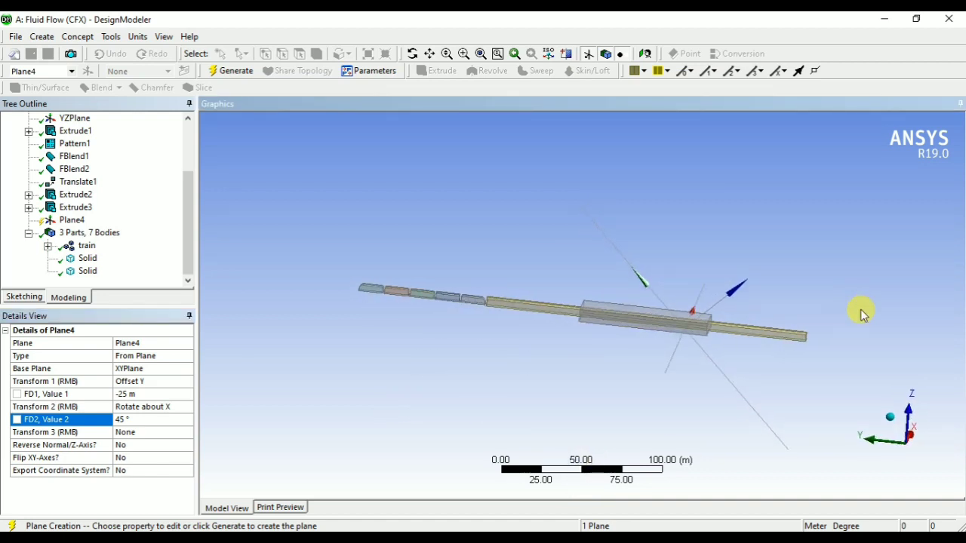
Set the new plane's third transform to Offset Global Z with a value of 4 m and generate the plane.
left_click(134, 427)
left_click(187, 433)
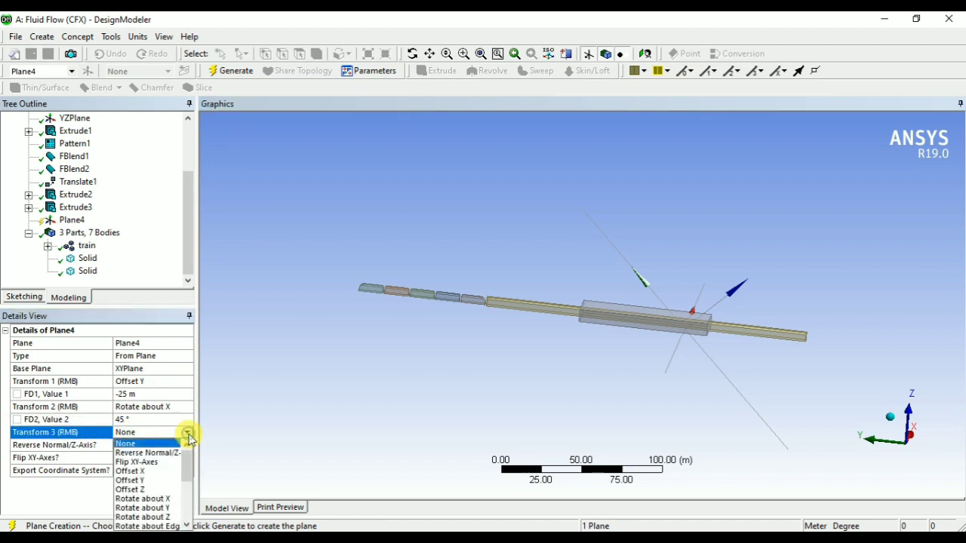
scroll(162, 480, "down", 3)
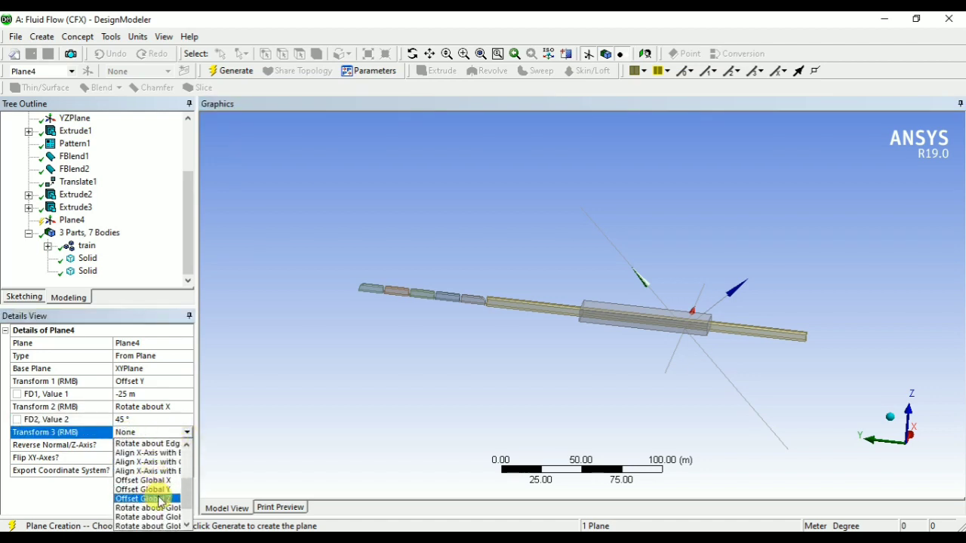
left_click(153, 498)
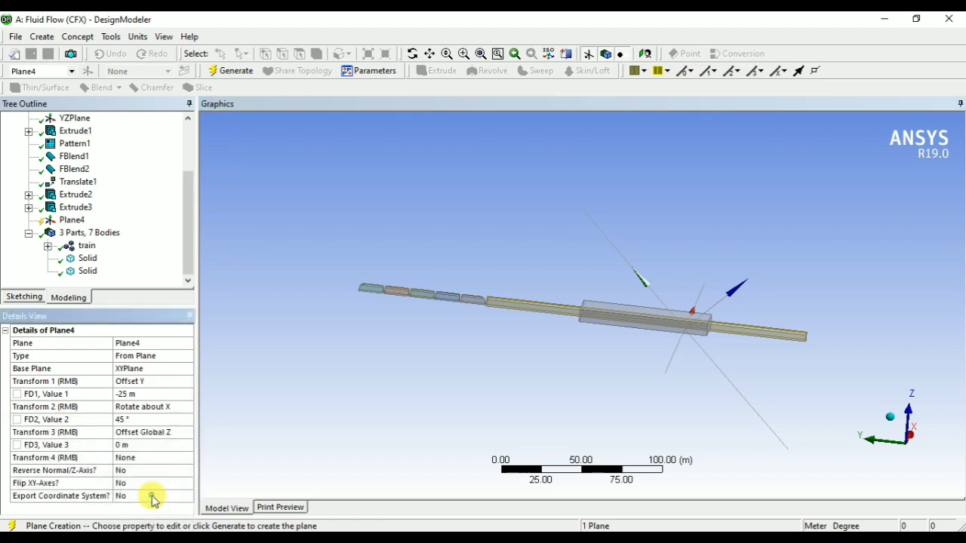
left_click(133, 447)
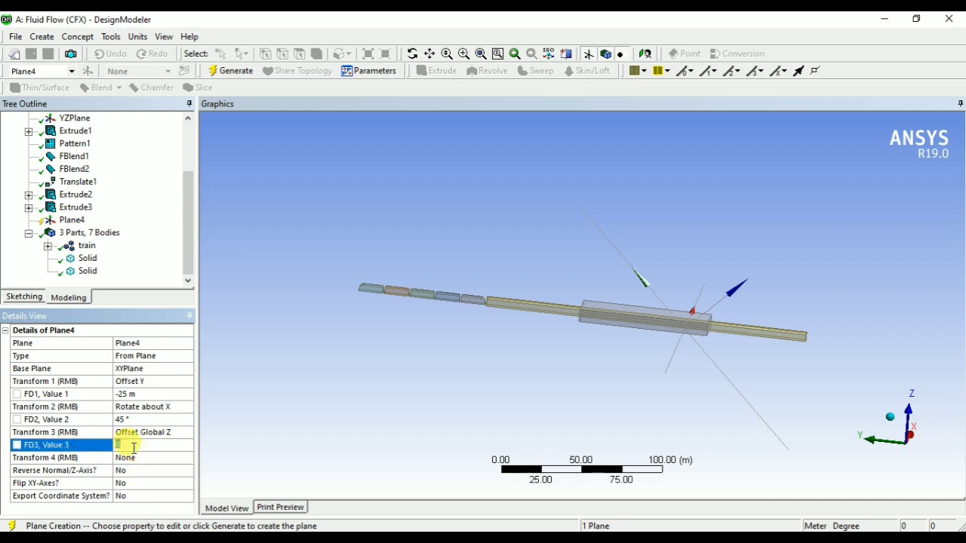
type("4")
key("Return")
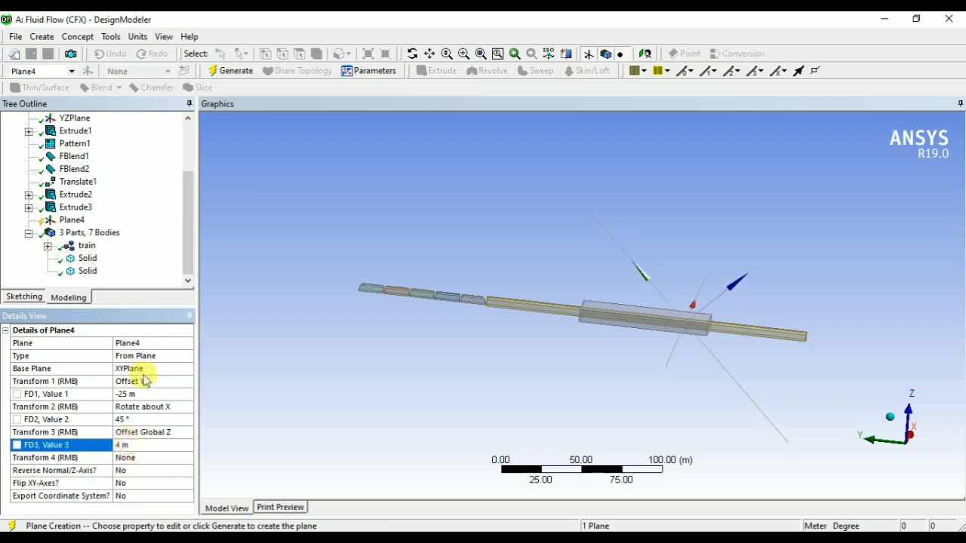
left_click(222, 70)
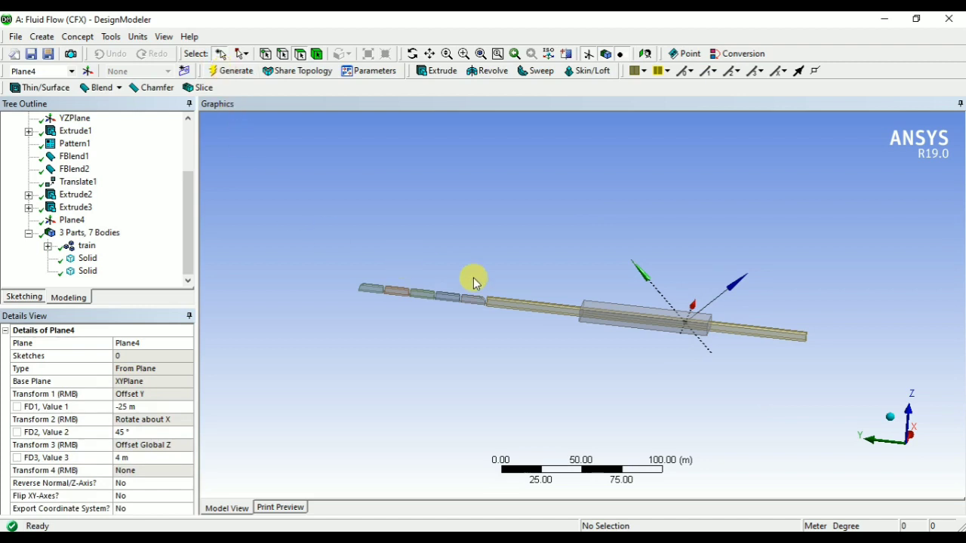
Sketch a rectangle about 3.8 m wide and 2.3 m high on Plane4, with its upper edge on the horizontal axis across the origin.
left_click(71, 223)
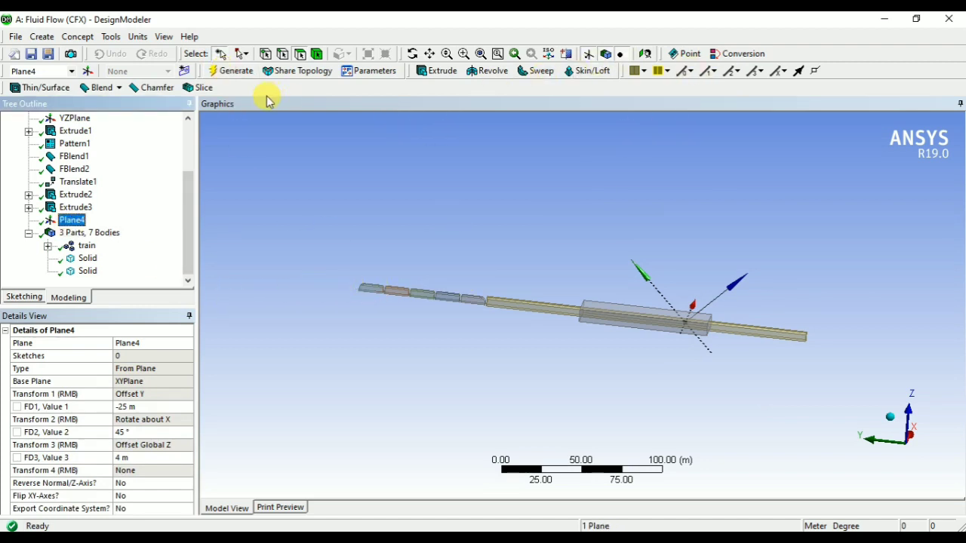
left_click(645, 53)
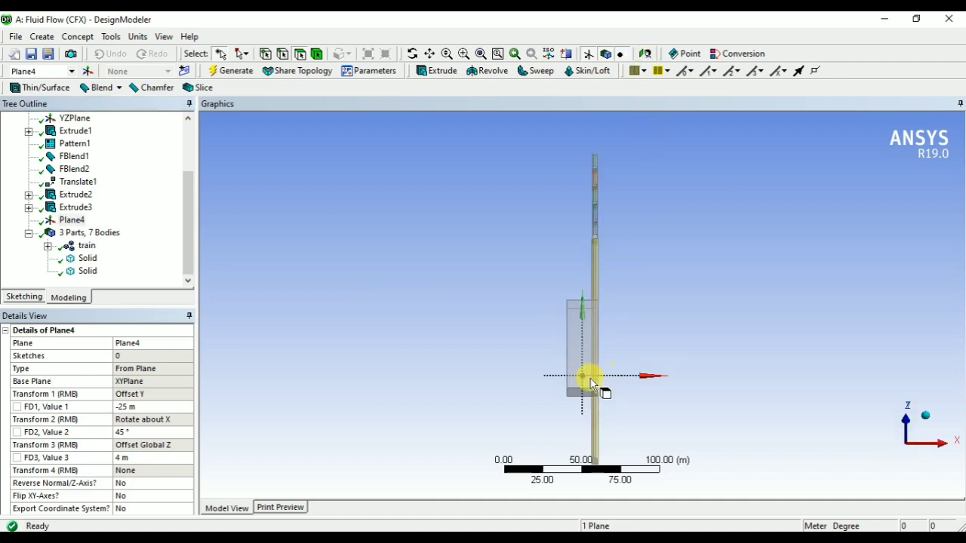
scroll(596, 377, "up", 2)
scroll(571, 429, "up", 6)
left_click(411, 302)
left_click(361, 298)
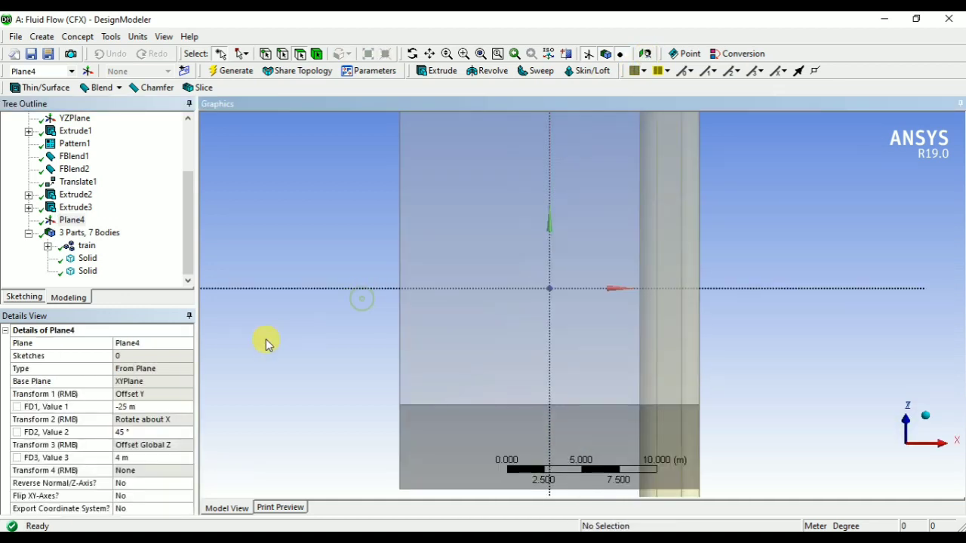
left_click(23, 297)
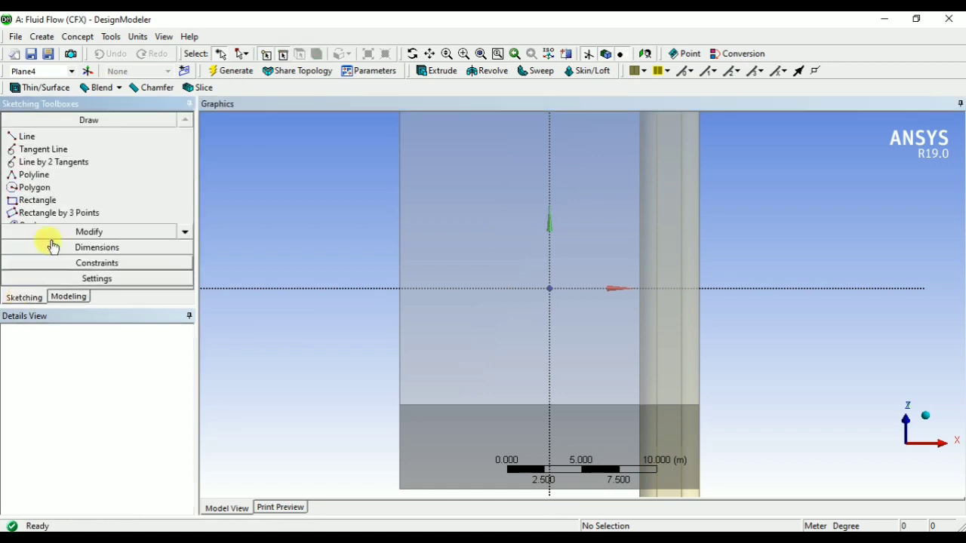
left_click(38, 200)
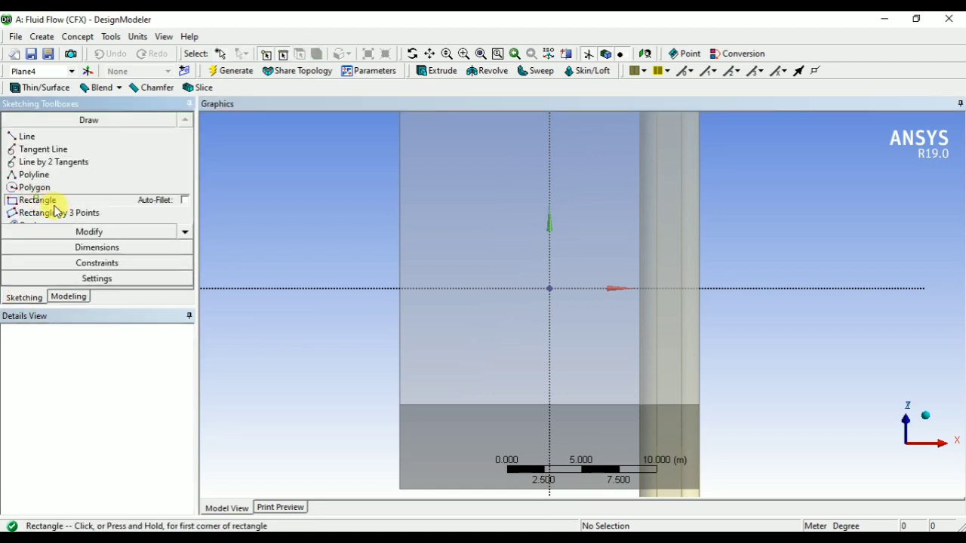
left_click(523, 288)
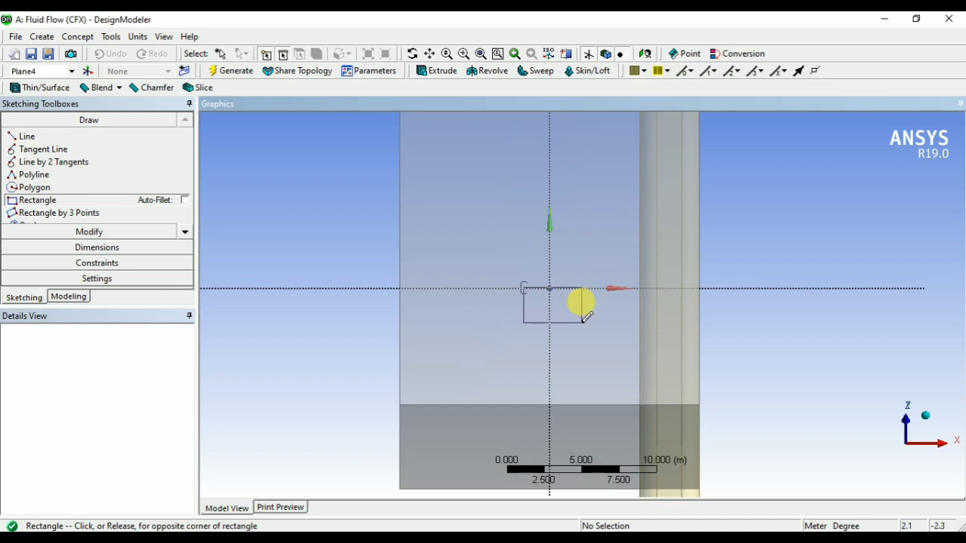
left_click(582, 322)
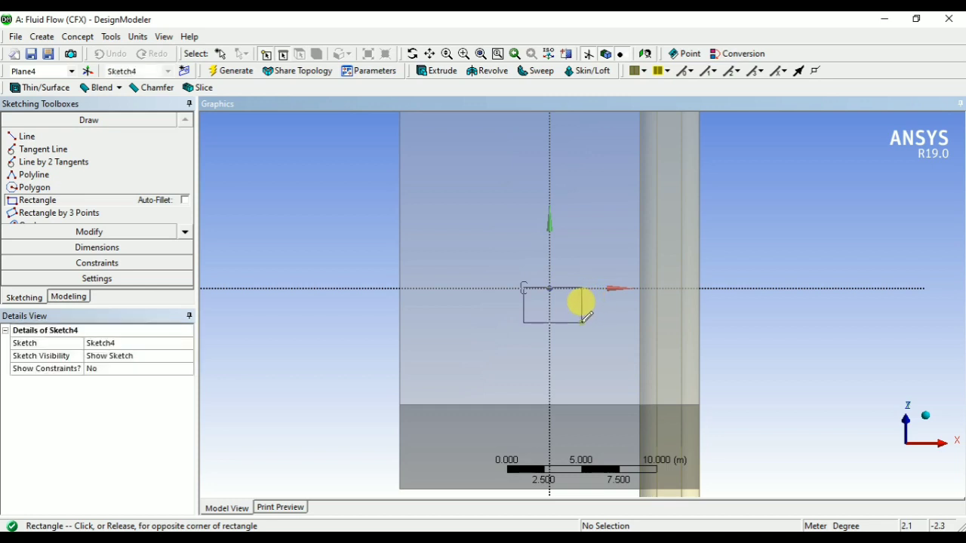
Dimension the rectangle's height, its width and the horizontal distance from the vertical axis to its right edge with Semi-Automatic dimensioning.
left_click(89, 251)
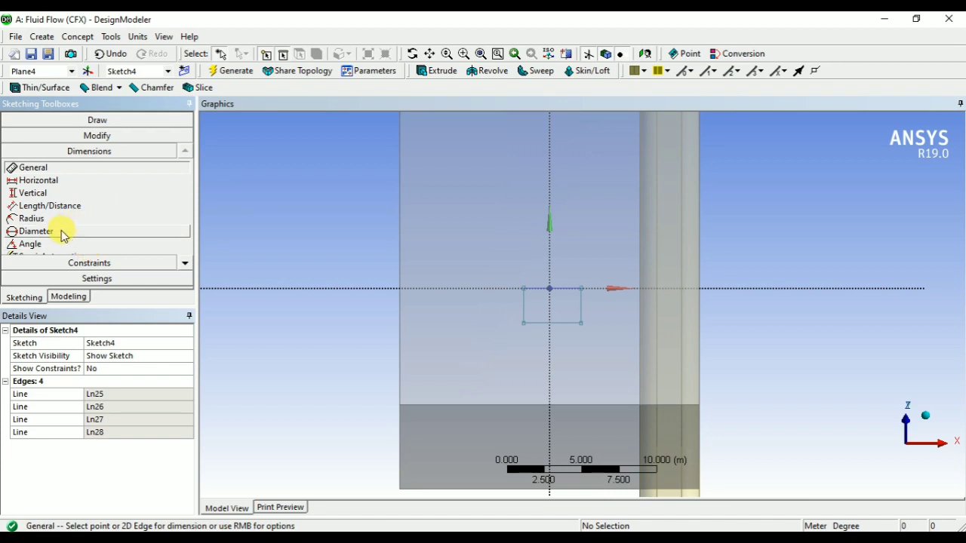
left_click(185, 262)
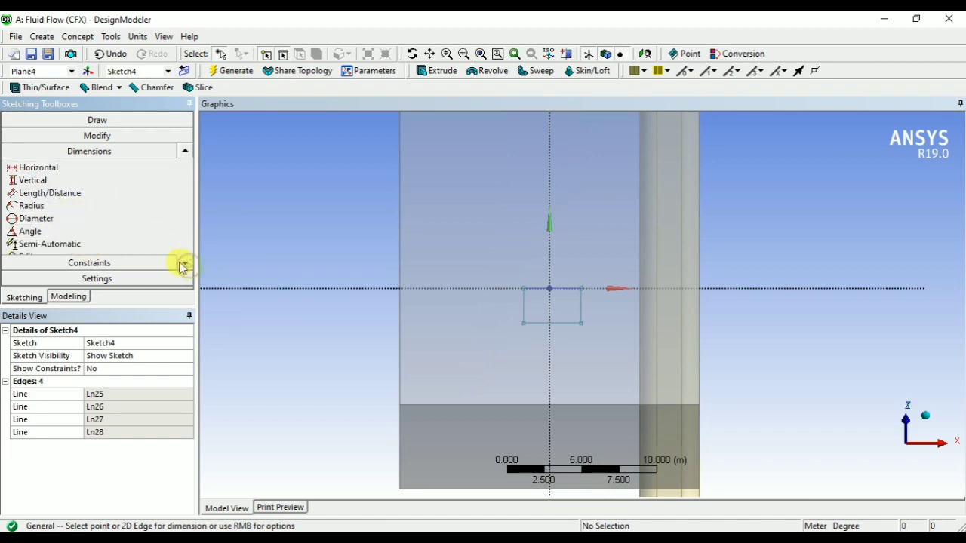
left_click(76, 243)
left_click(495, 259)
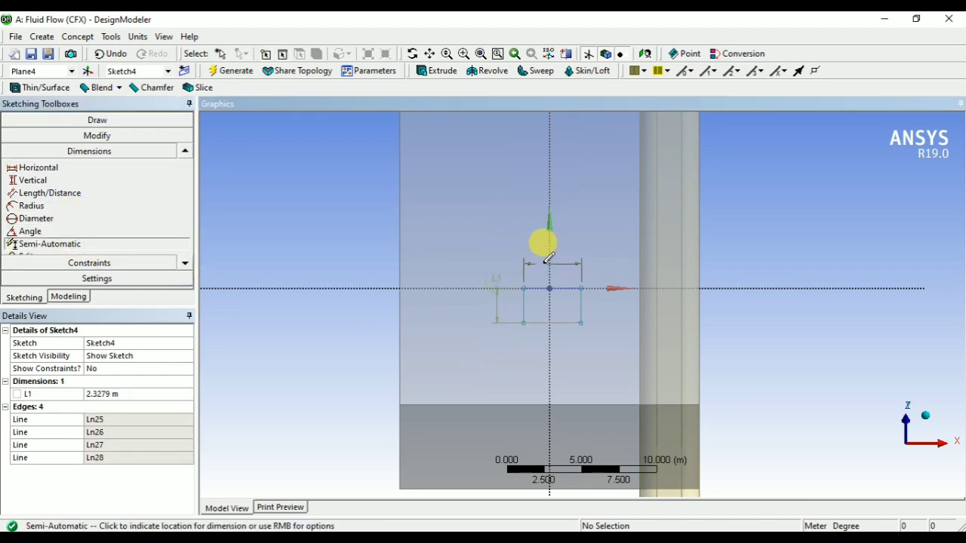
left_click(551, 255)
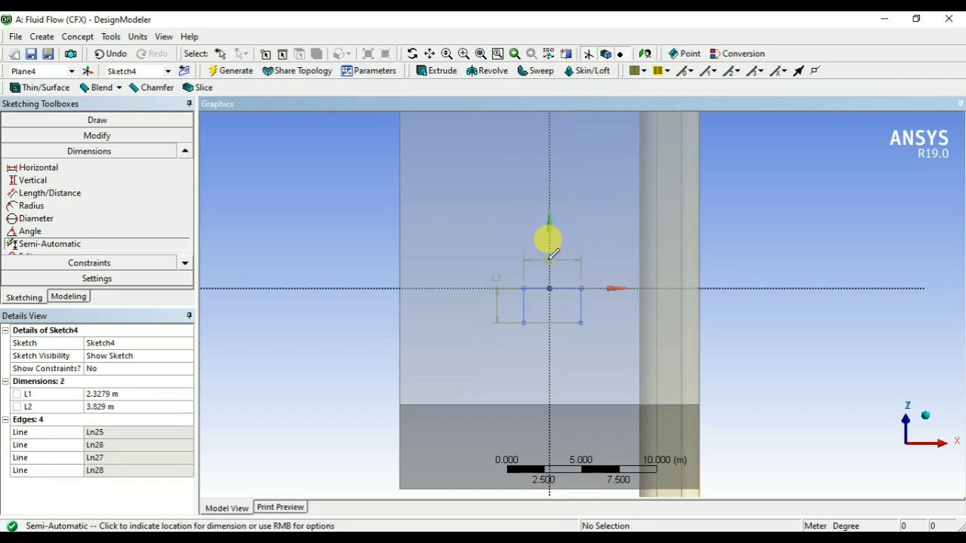
left_click(583, 279)
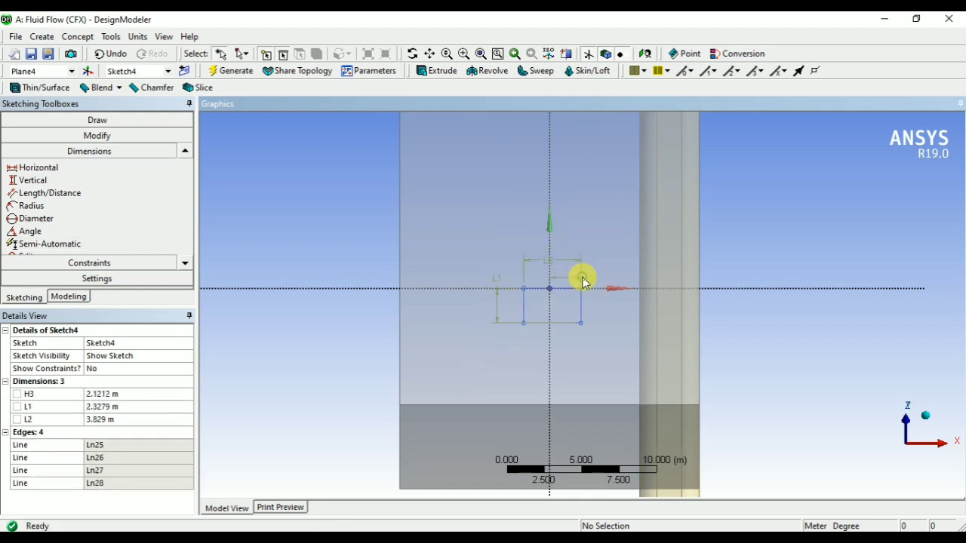
Set the rectangle's right-edge distance from the vertical axis to 3 m, its height to 4 m and its width to 6 m.
left_click(130, 396)
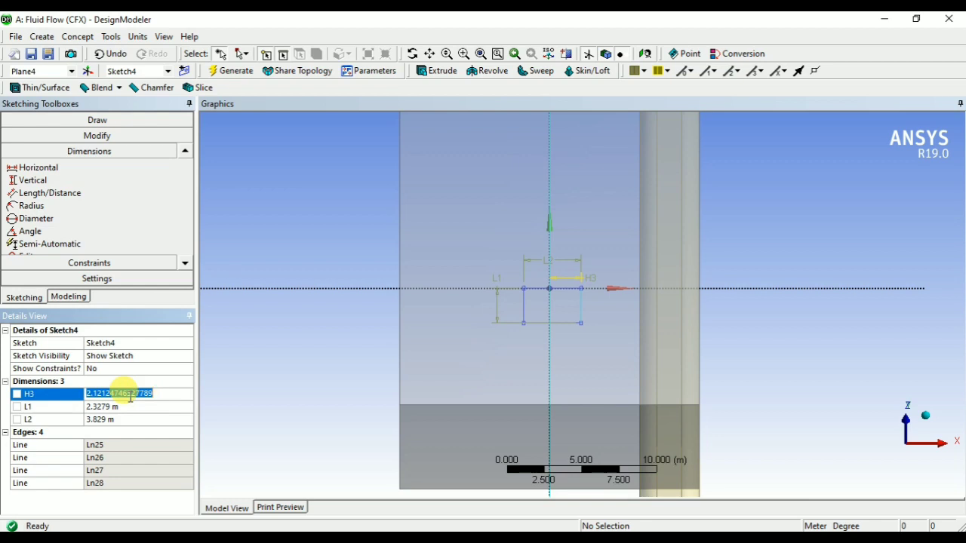
type("3")
key("Return")
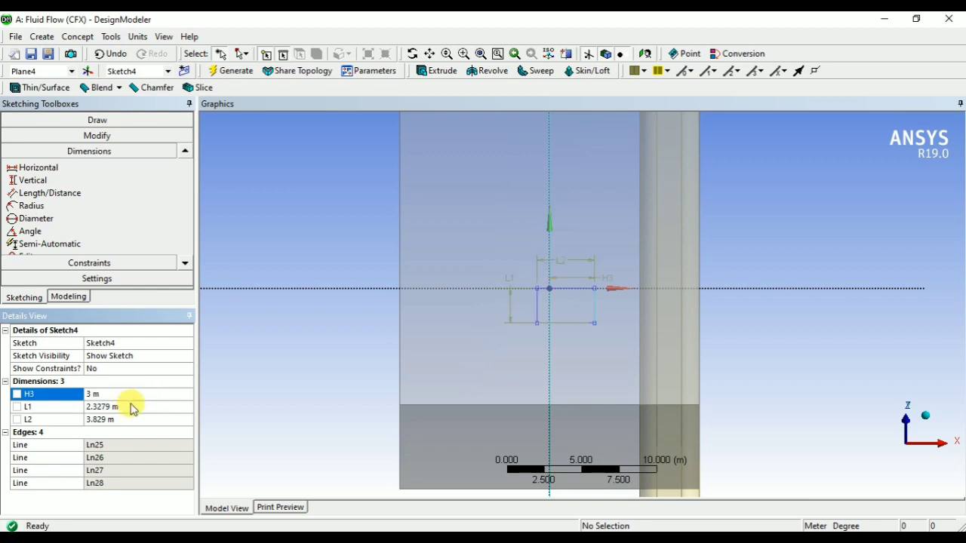
left_click(131, 405)
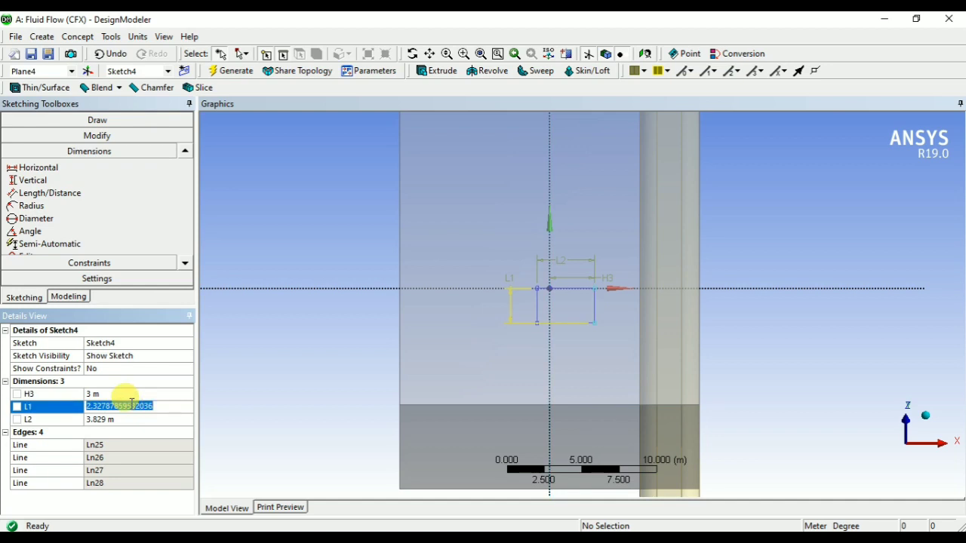
type("4")
key("Return")
left_click(129, 420)
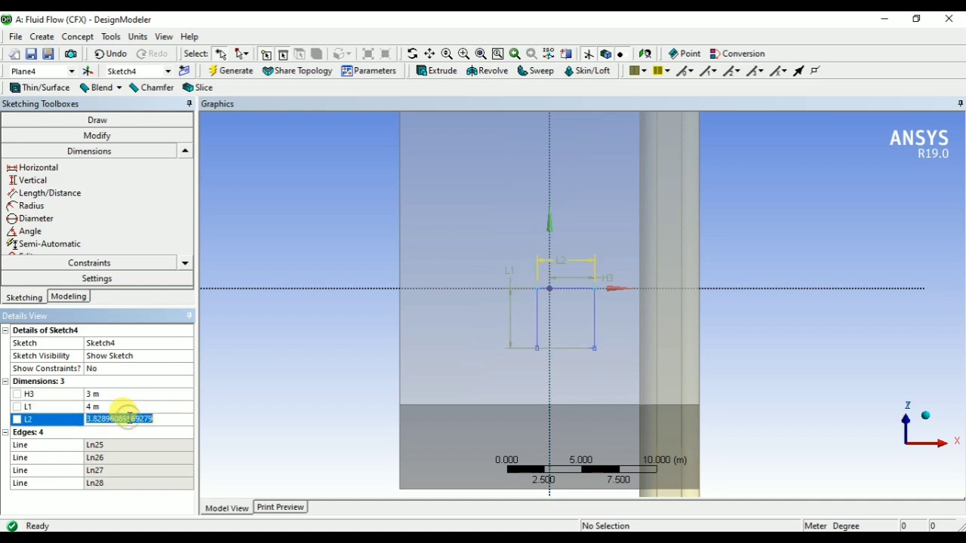
type("6")
key("Return")
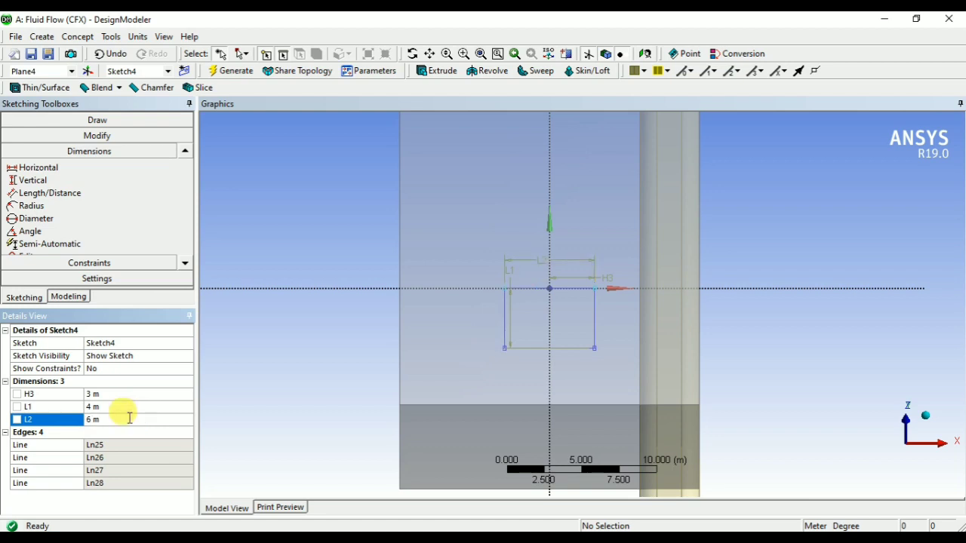
left_click(230, 71)
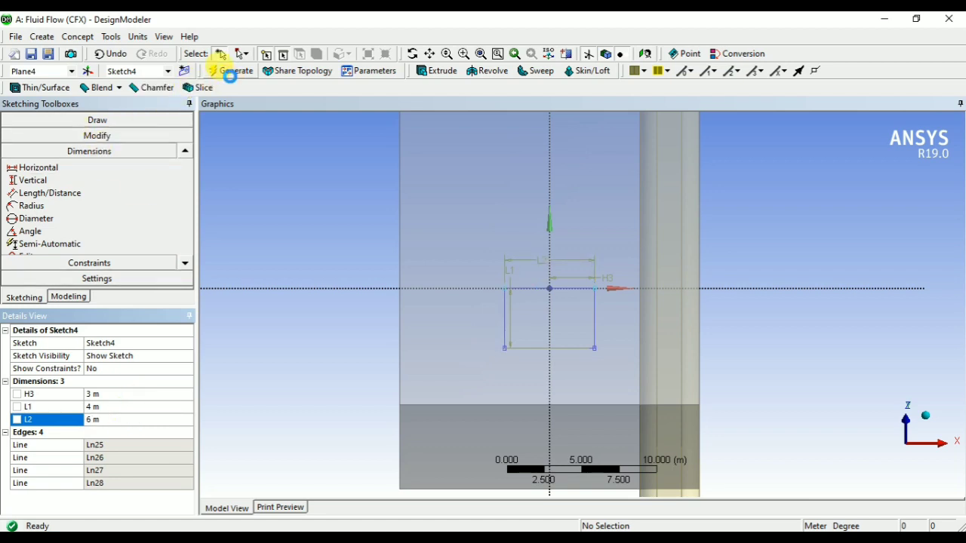
Extrude the rectangle sketch on Plane4 by 25 m as added material and generate the body.
left_click(68, 296)
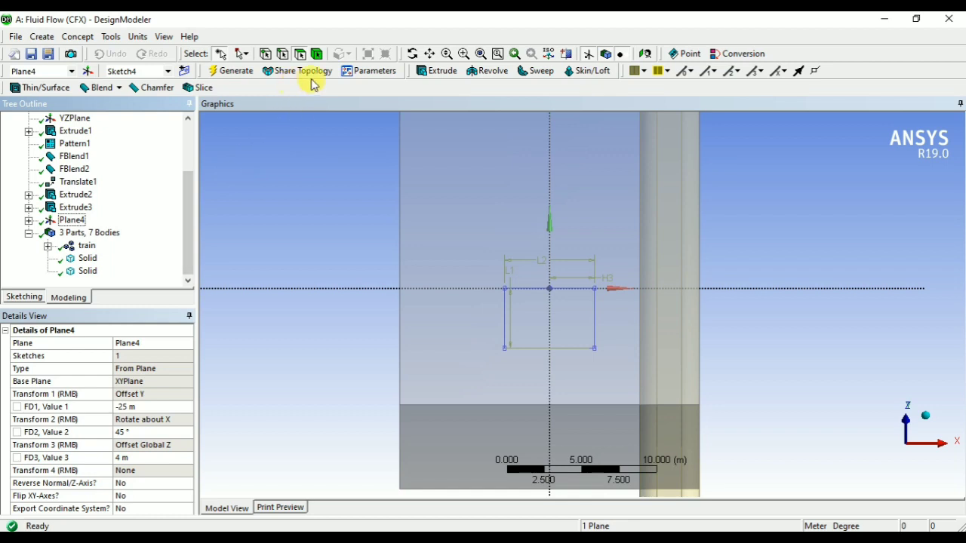
left_click(30, 219)
left_click(89, 233)
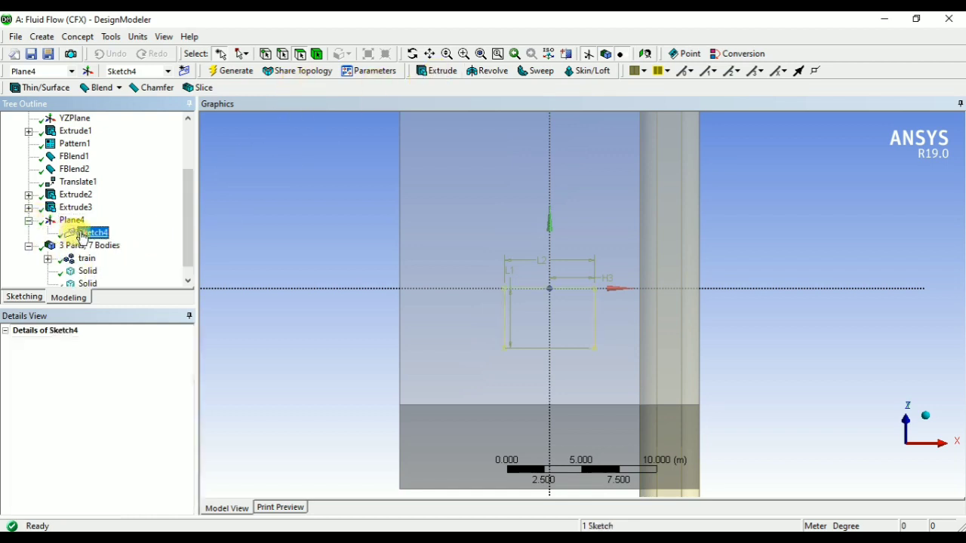
left_click(443, 76)
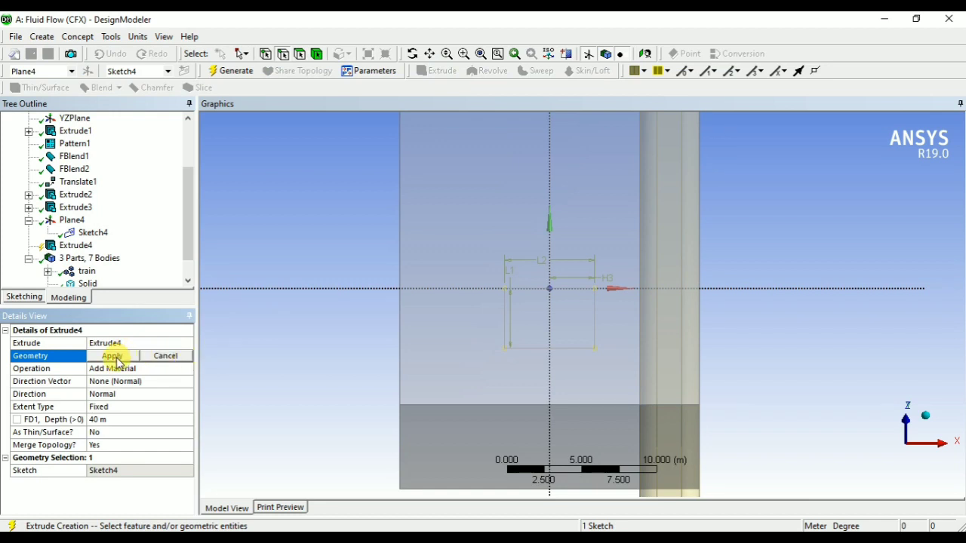
left_click(112, 357)
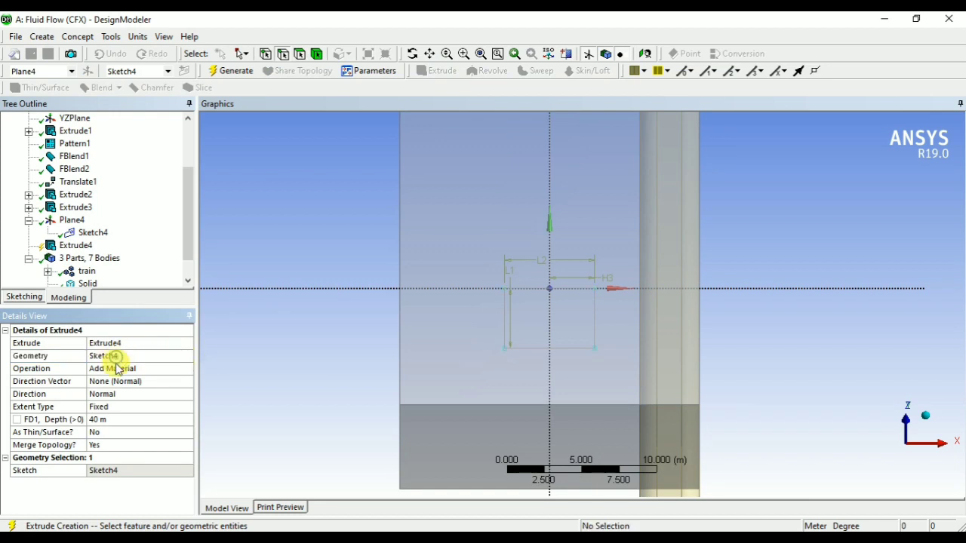
left_click(113, 421)
type("2")
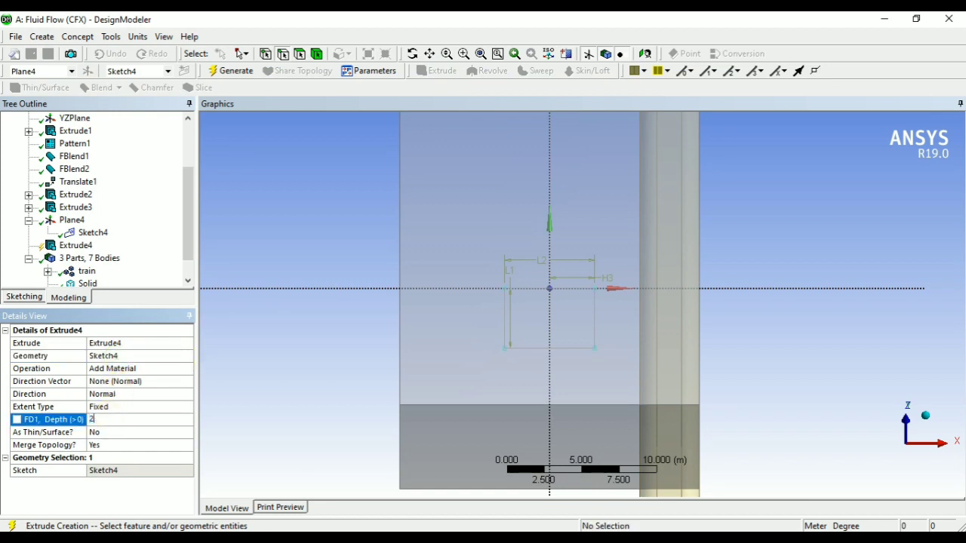
type("5")
key("Return")
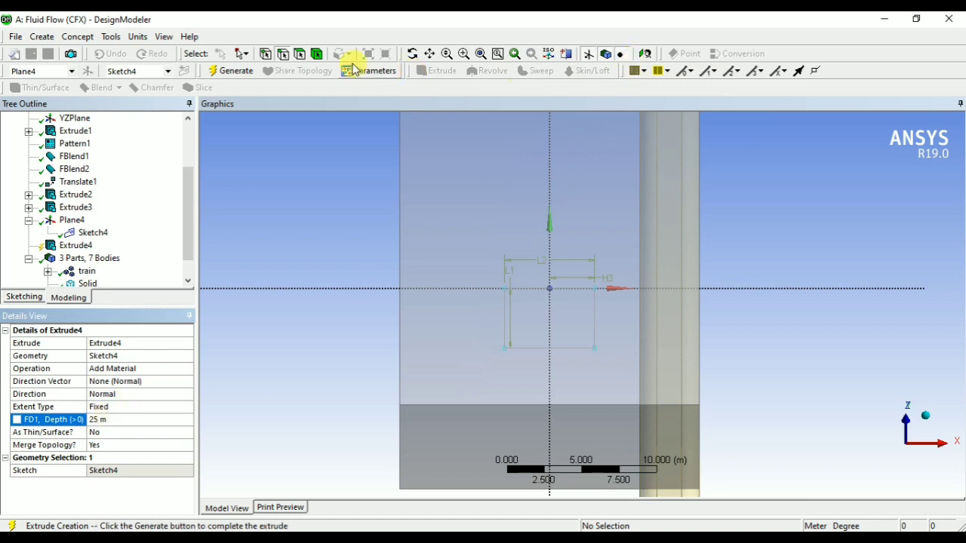
left_click(232, 75)
Examine from the side and up close how the inclined extrusion meets the station and tunnel bodies.
middle_click_drag(374, 311, 739, 216)
scroll(472, 333, "down", 4)
scroll(473, 333, "down", 4)
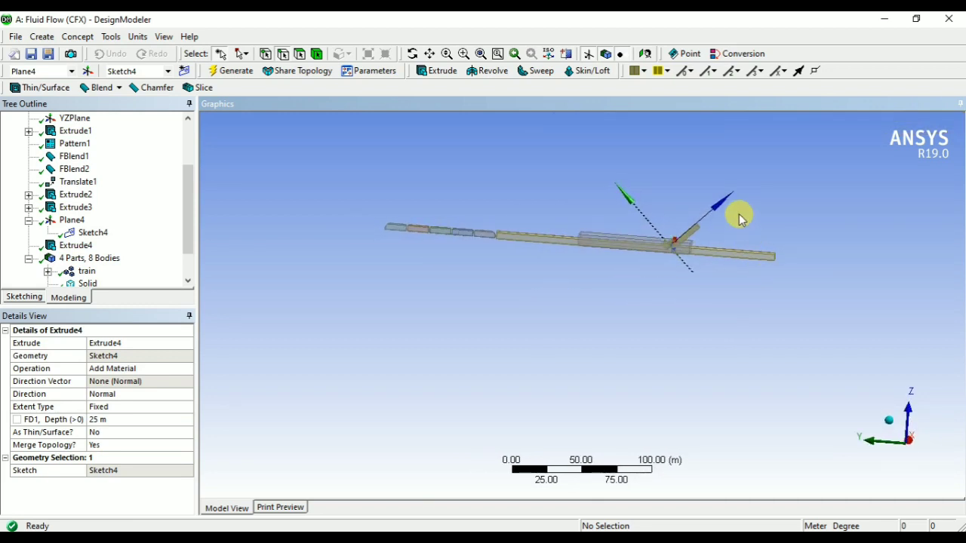
scroll(724, 216, "down", 3)
scroll(670, 215, "up", 6)
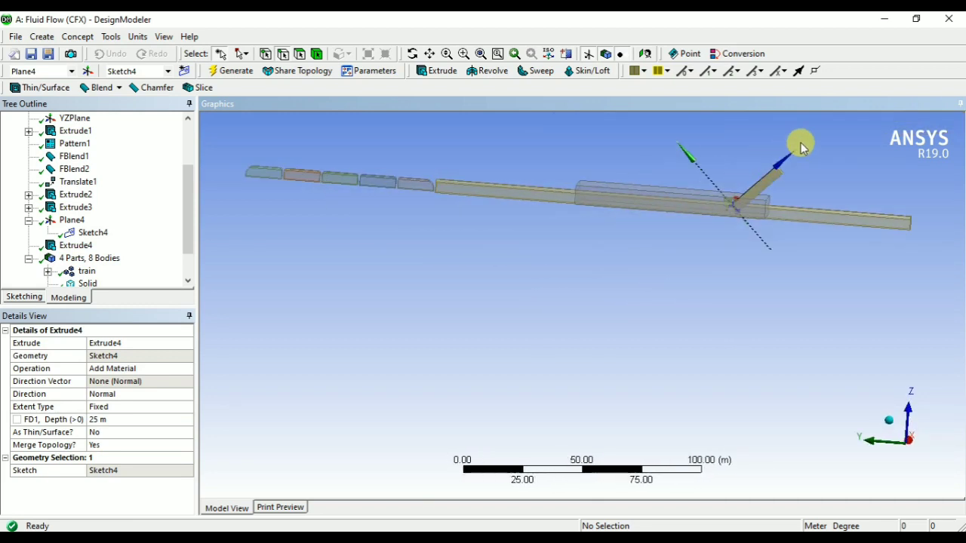
middle_click_drag(730, 157, 577, 311)
scroll(632, 357, "up", 3)
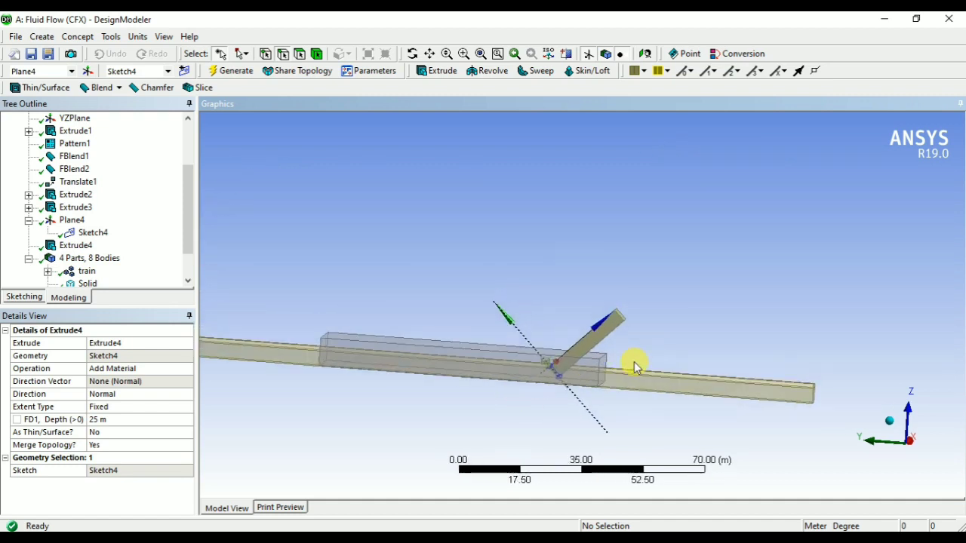
scroll(634, 365, "up", 3)
middle_click_drag(518, 360, 511, 284, "ctrl")
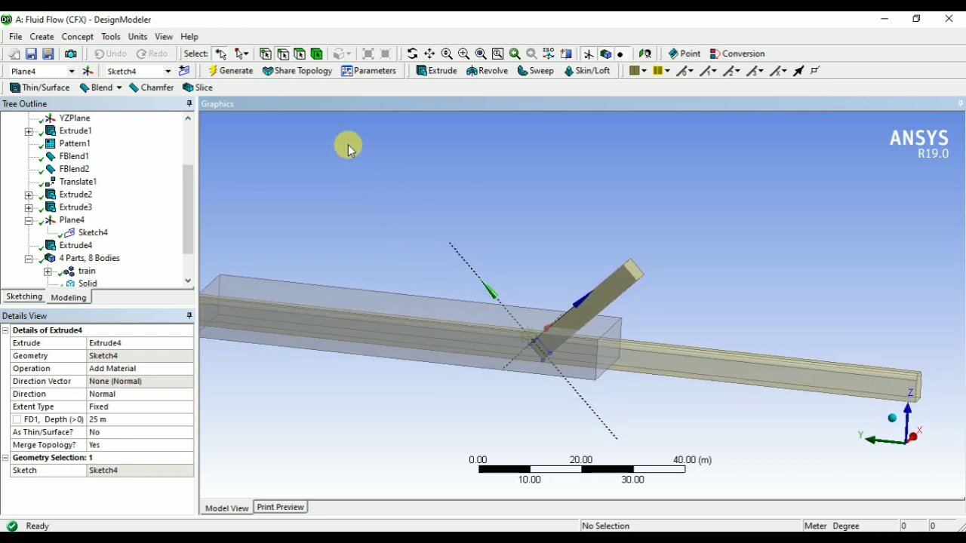
Set up a Revolve of the inclined passage's free end face about that face's lower 6 m edge.
left_click(488, 70)
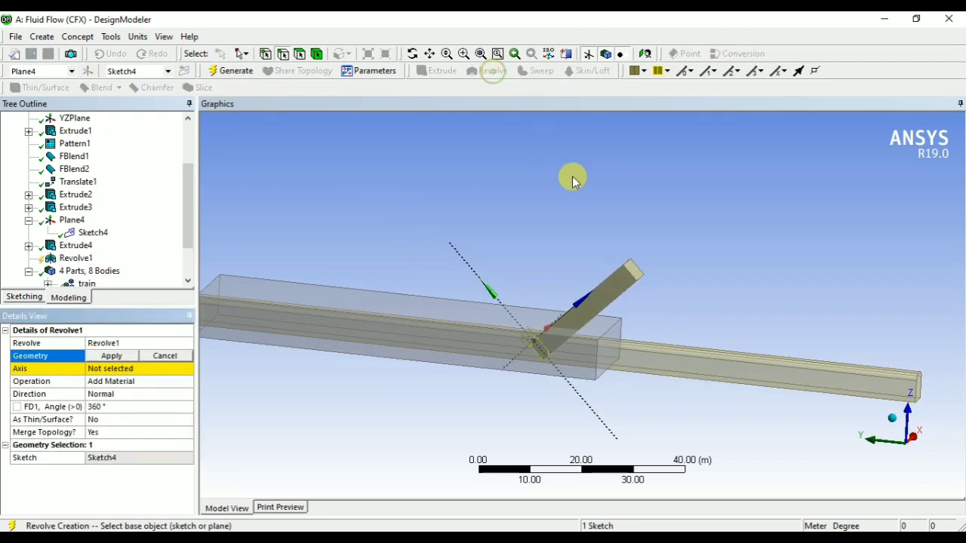
left_click(636, 272)
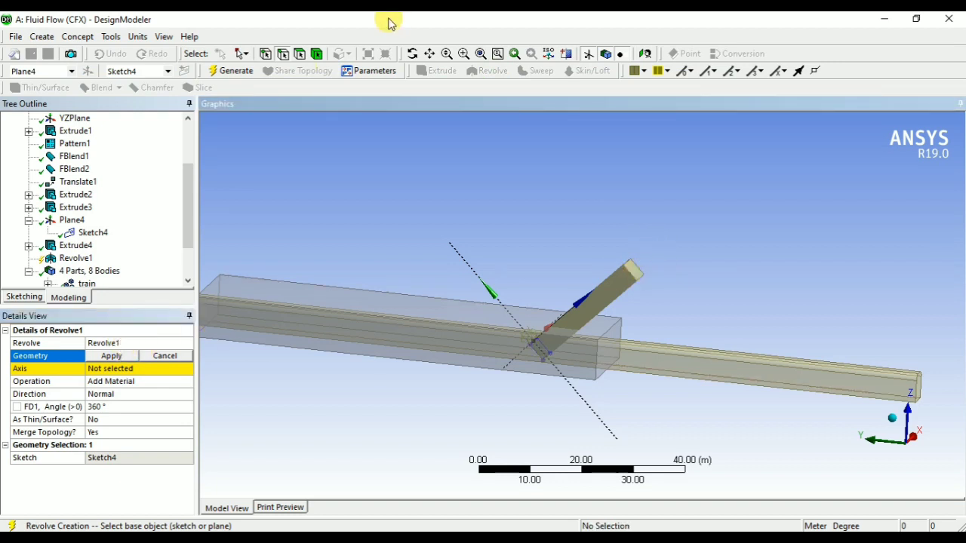
left_click(300, 53)
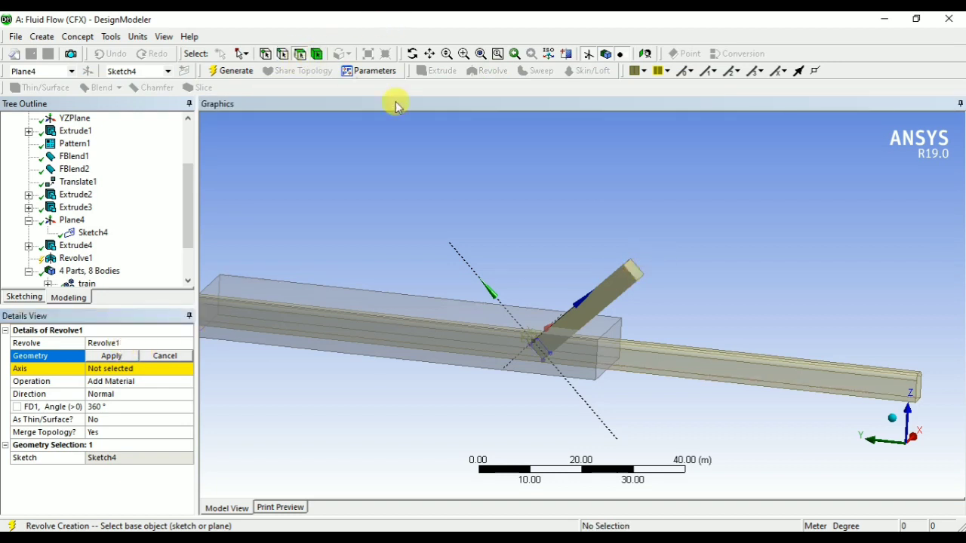
left_click(635, 269)
left_click(124, 355)
left_click(125, 368)
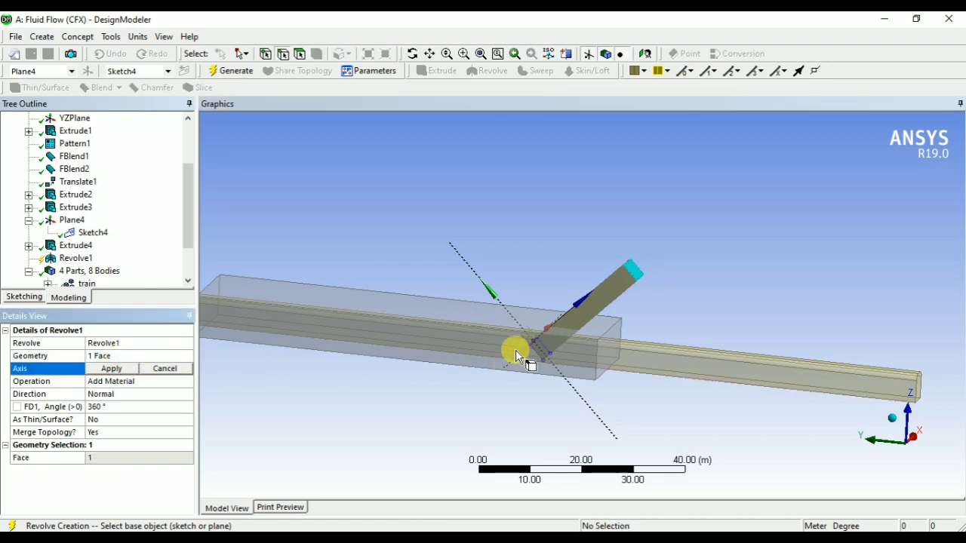
left_click(640, 278)
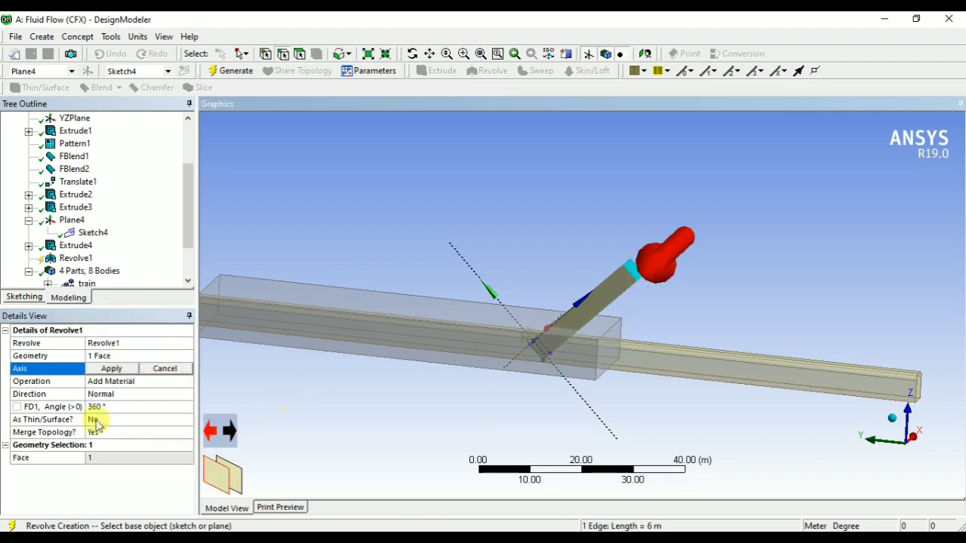
left_click(111, 368)
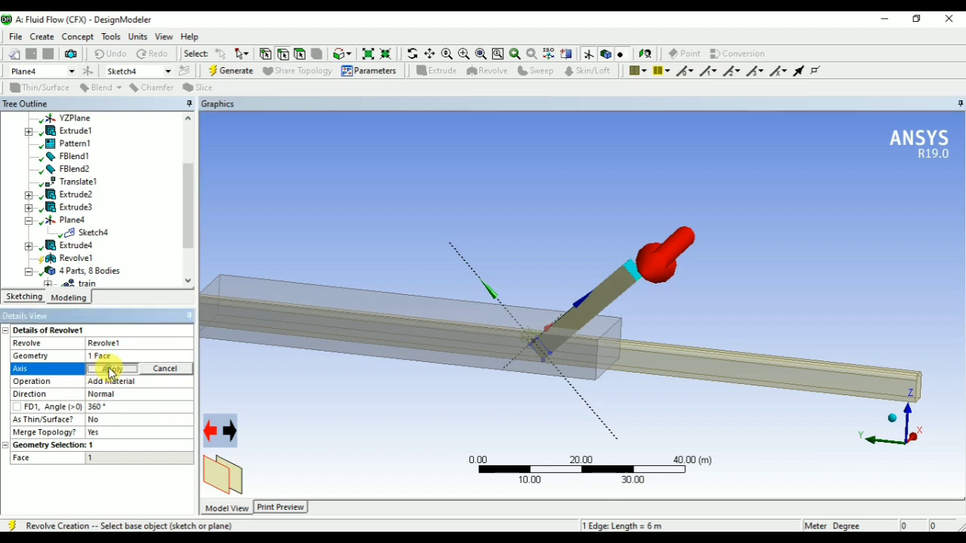
Set the revolve angle to 45° with the Reversed direction and generate the feature.
left_click(121, 408)
type("45")
key("Return")
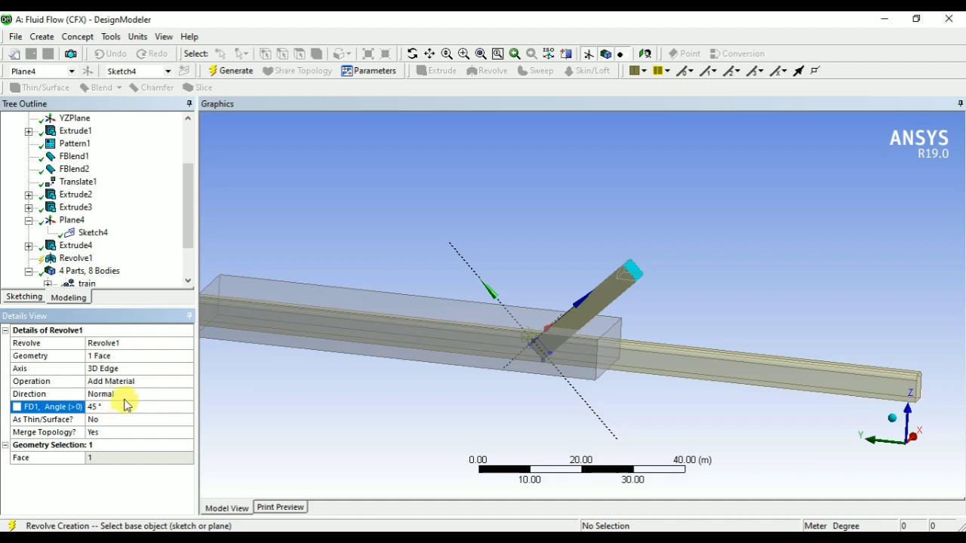
left_click(125, 394)
left_click(186, 394)
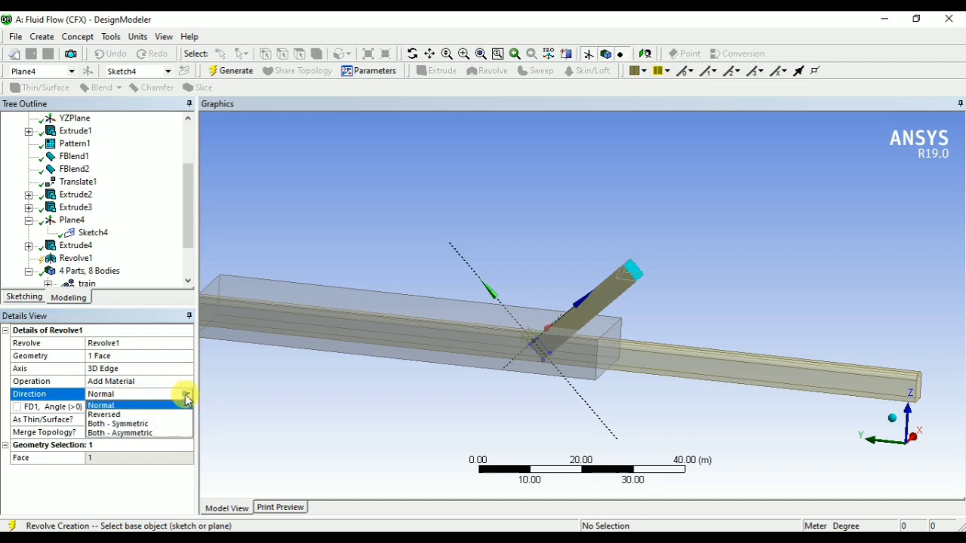
left_click(143, 415)
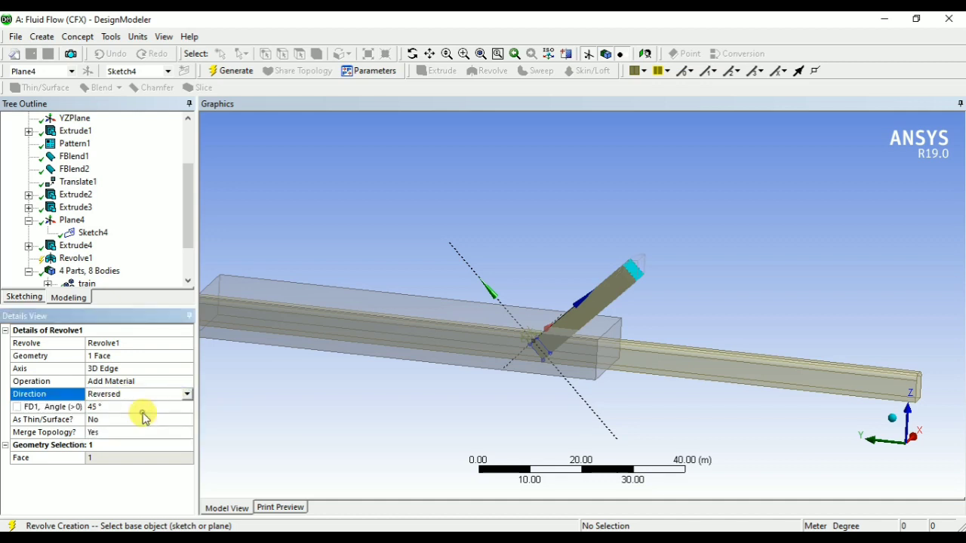
left_click(228, 73)
middle_click_drag(521, 164, 529, 205, "shift")
middle_click_drag(580, 254, 509, 274)
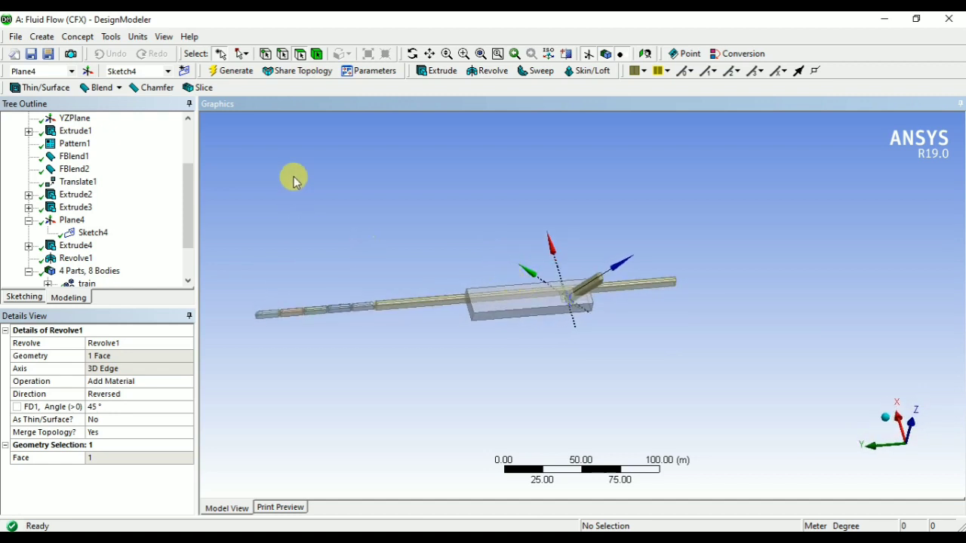
Set up a Circular pattern using the train part, the tunnel solid and the inclined passage solid as its geometry.
left_click(42, 37)
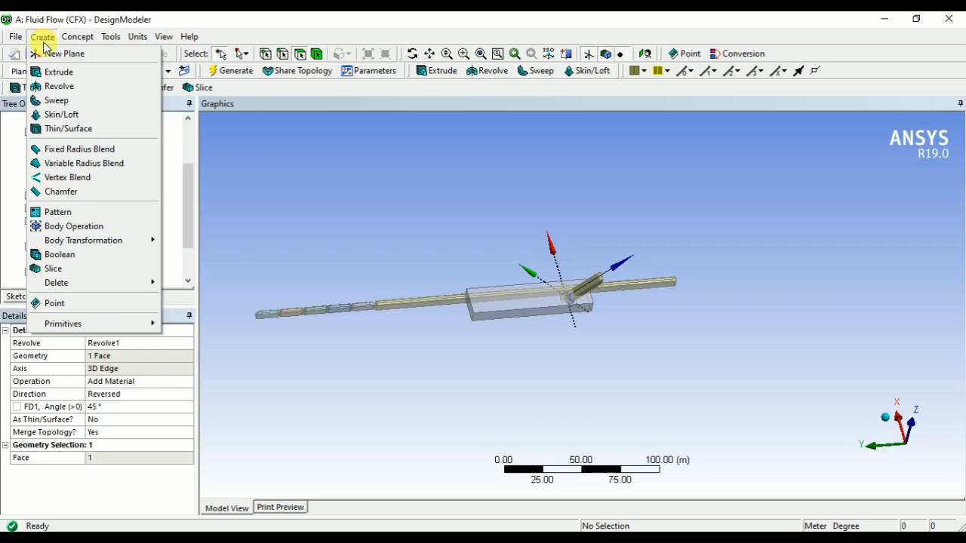
left_click(80, 212)
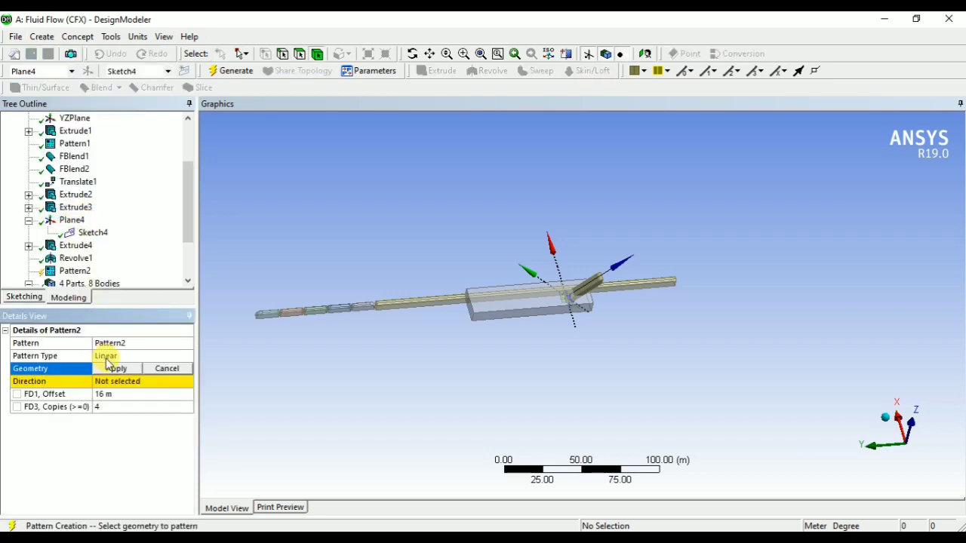
left_click(113, 355)
left_click(187, 355)
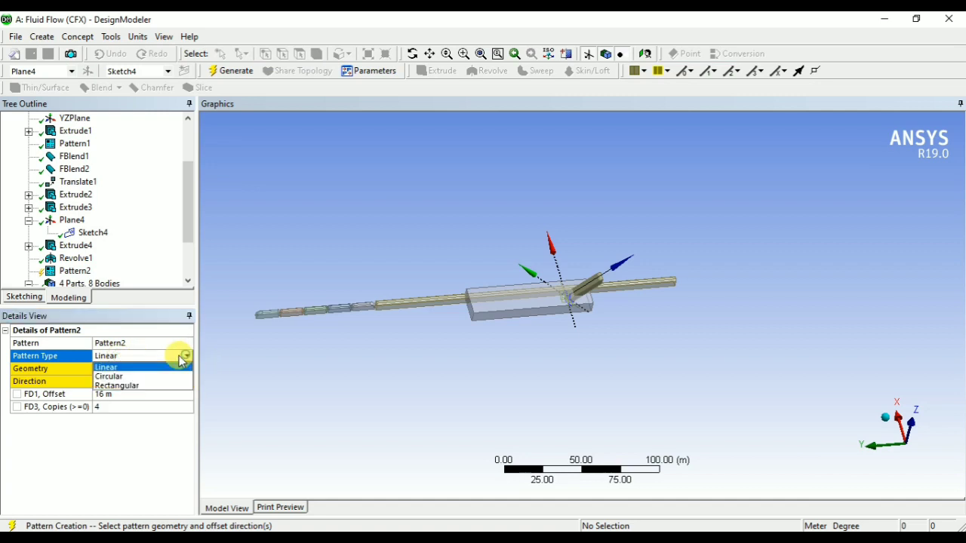
left_click(154, 377)
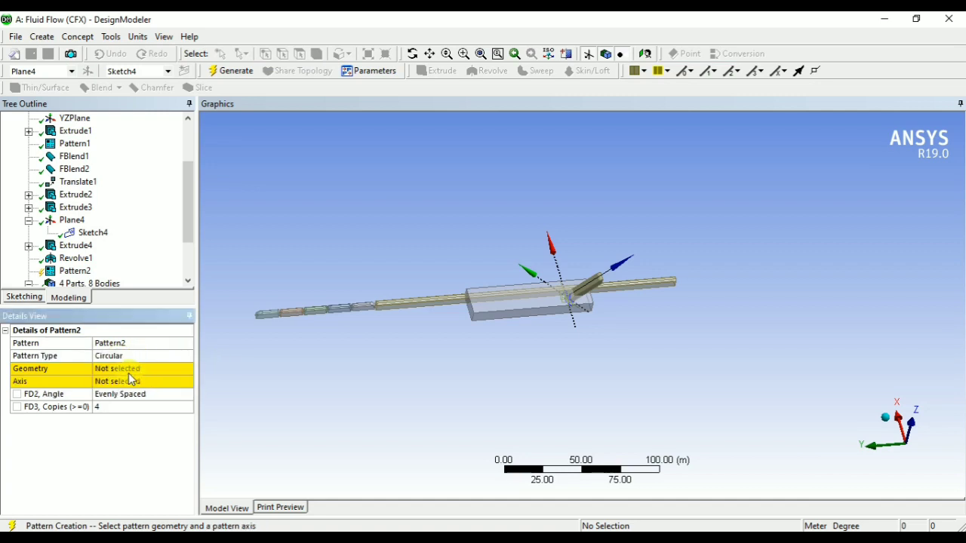
left_click(127, 369)
scroll(129, 276, "down", 2)
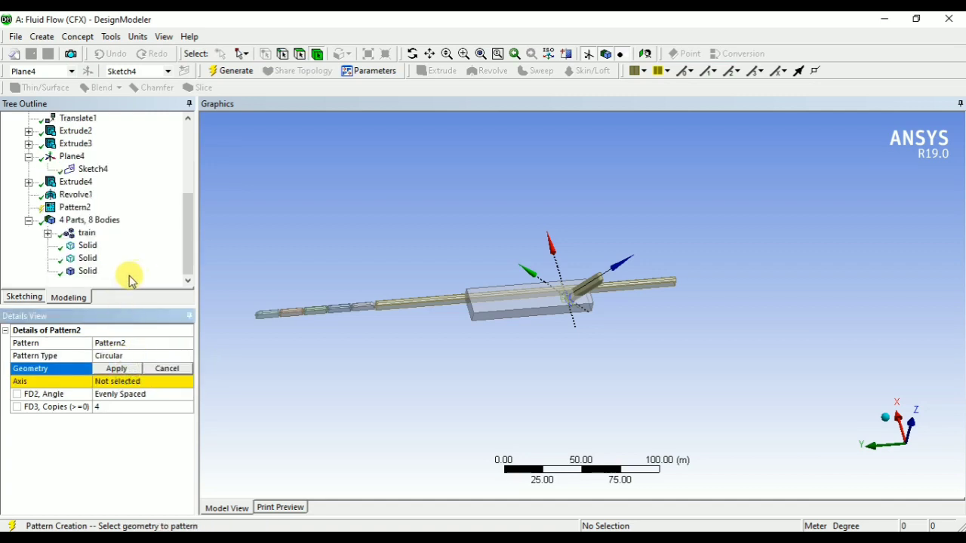
left_click(87, 233)
left_click(86, 248, "ctrl")
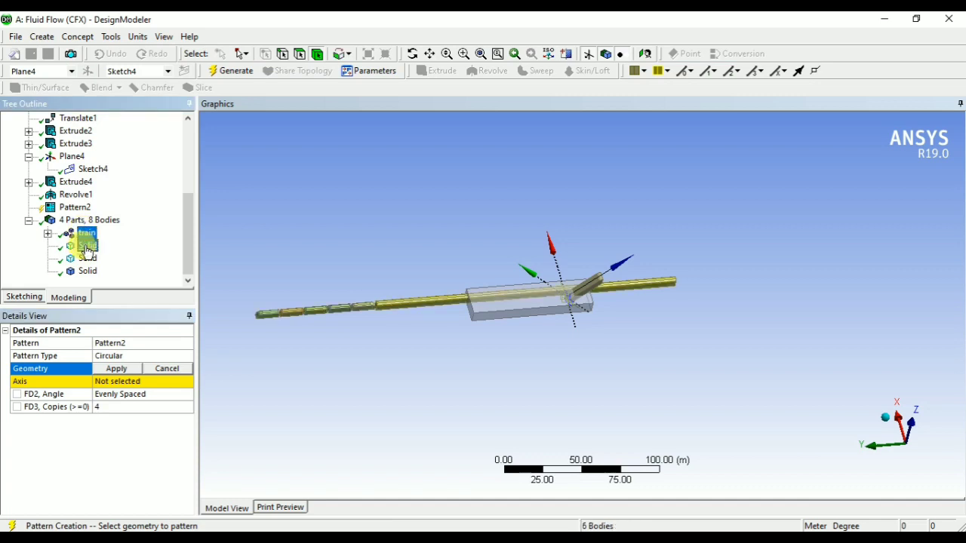
left_click(87, 259, "ctrl")
left_click(88, 259, "ctrl")
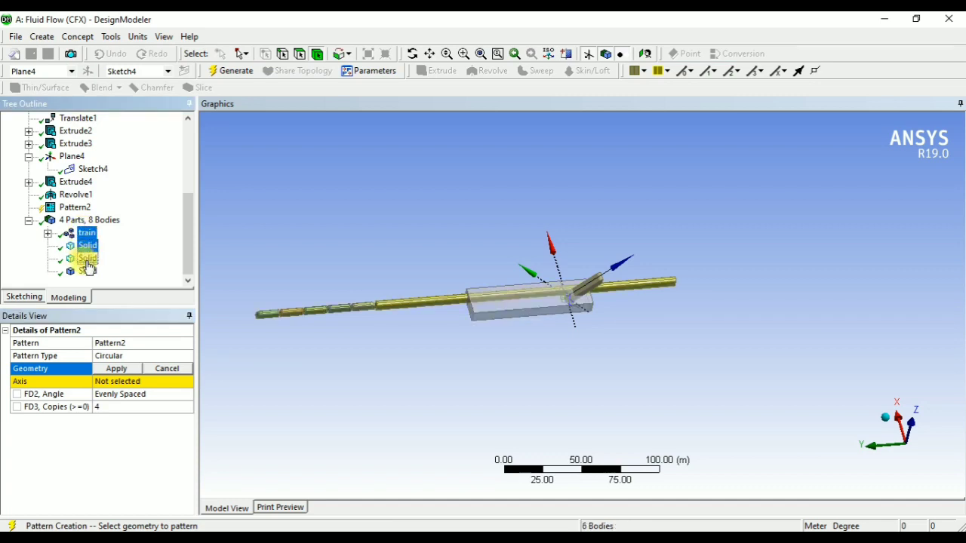
left_click(115, 369)
Use the XYPlane normal as the pattern axis, set 1 copy with even spacing and generate the pattern.
scroll(72, 151, "up", 4)
left_click(75, 133)
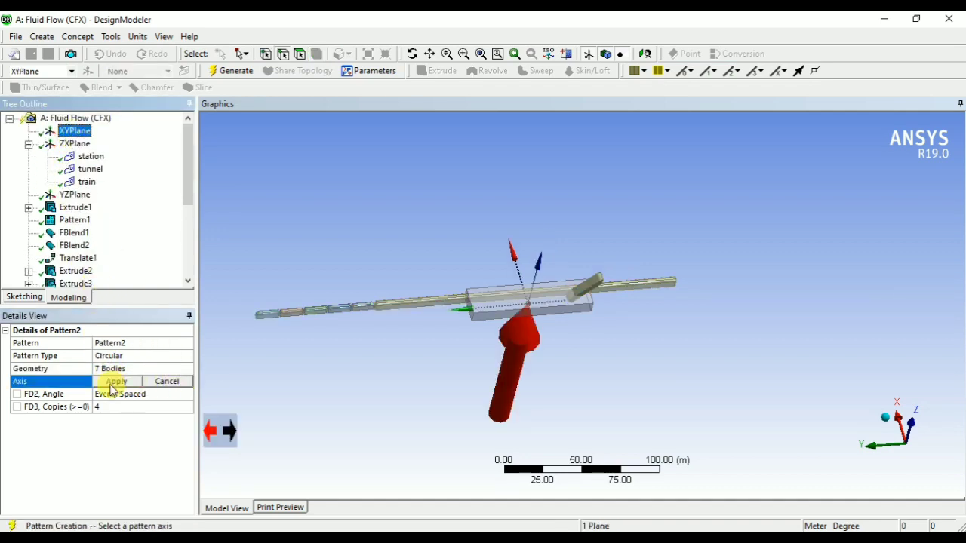
left_click(116, 381)
left_click(120, 407)
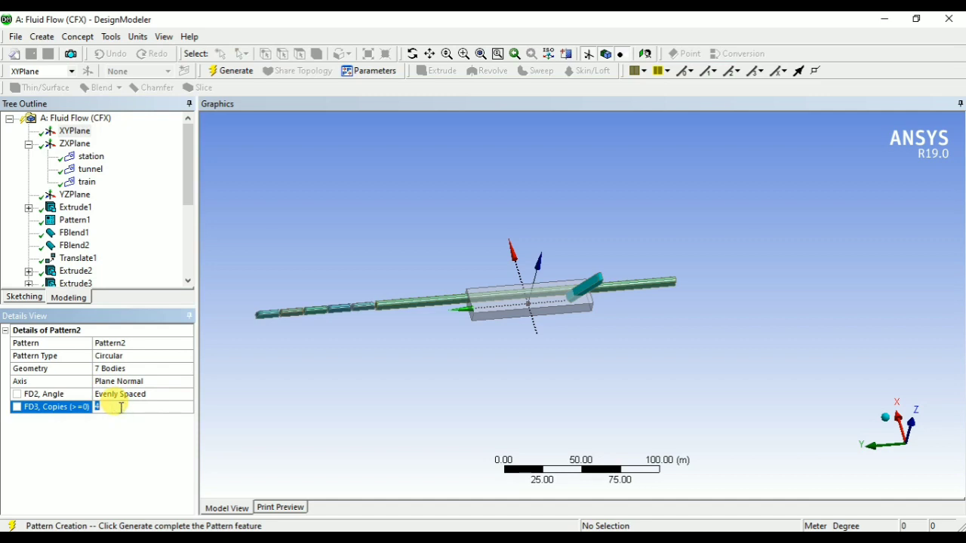
type("1")
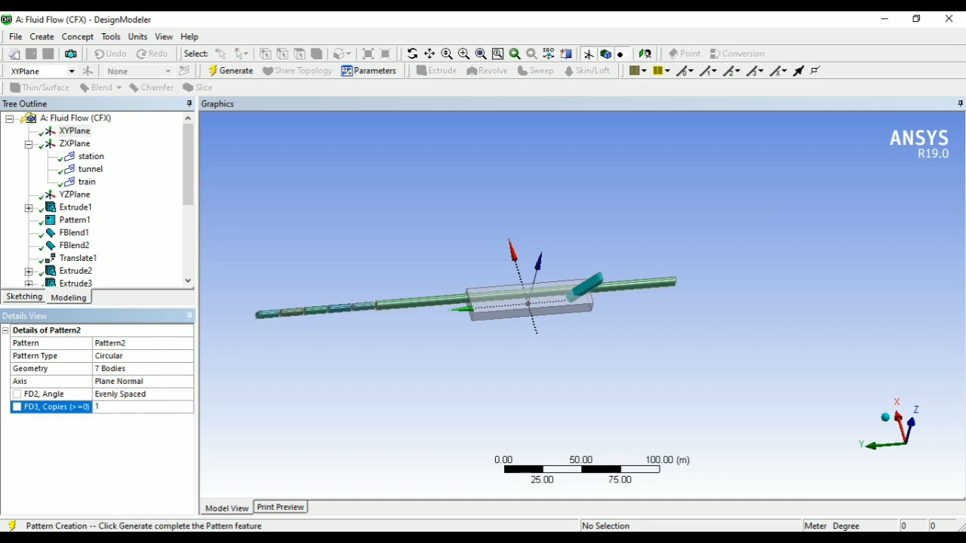
left_click(231, 71)
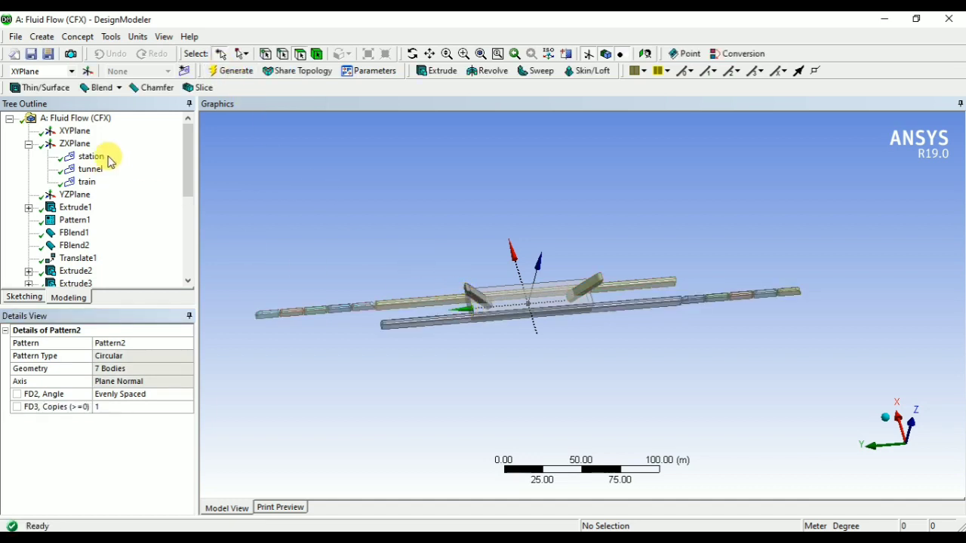
middle_click_drag(422, 226, 460, 198)
Unfreeze the five standalone solid bodies, leaving out the two train parts, and generate the merged geometry.
left_click(42, 37)
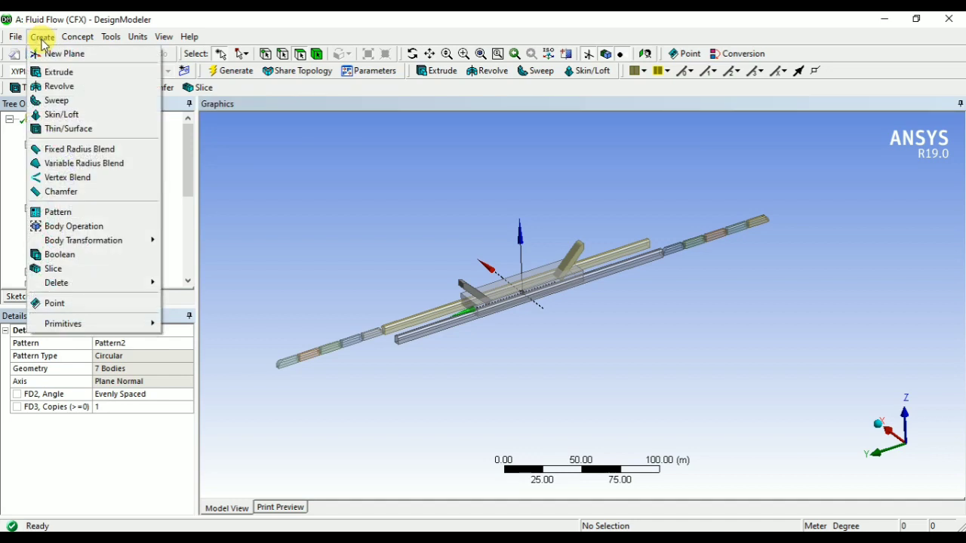
left_click(54, 38)
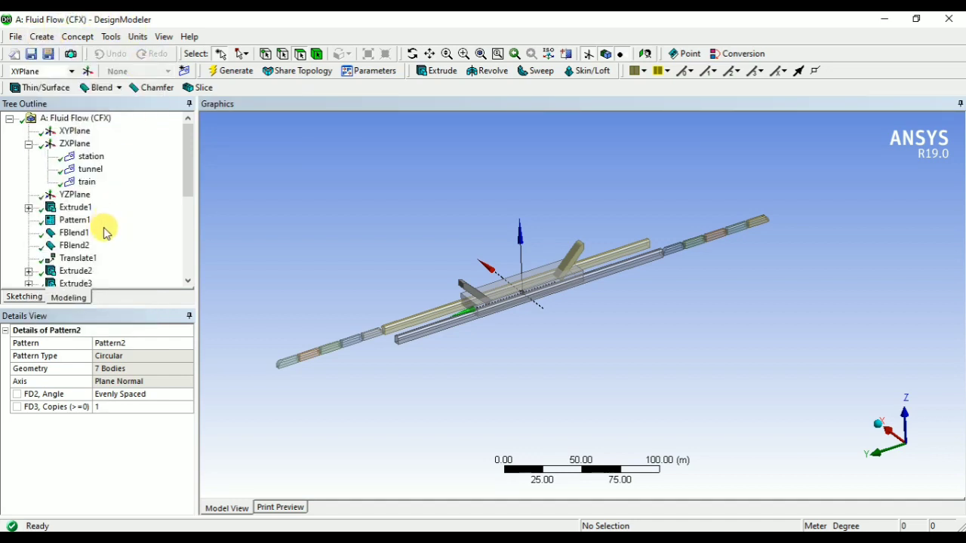
scroll(103, 230, "down", 2)
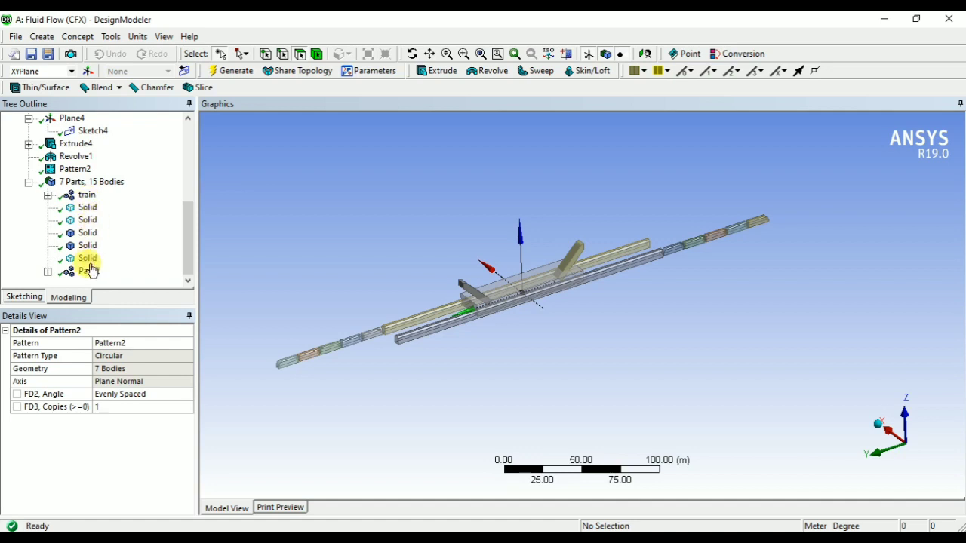
left_click(89, 260)
left_click(88, 207, "shift")
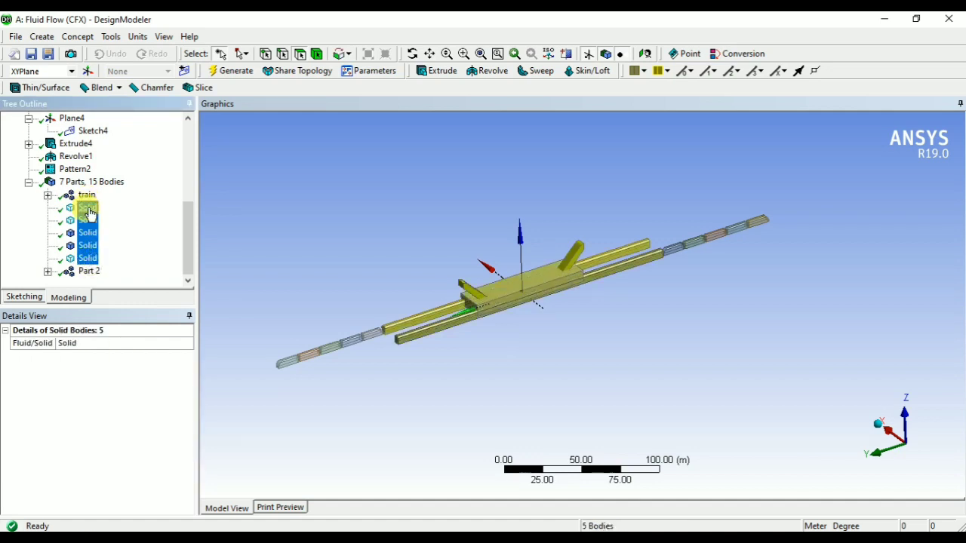
left_click(121, 37)
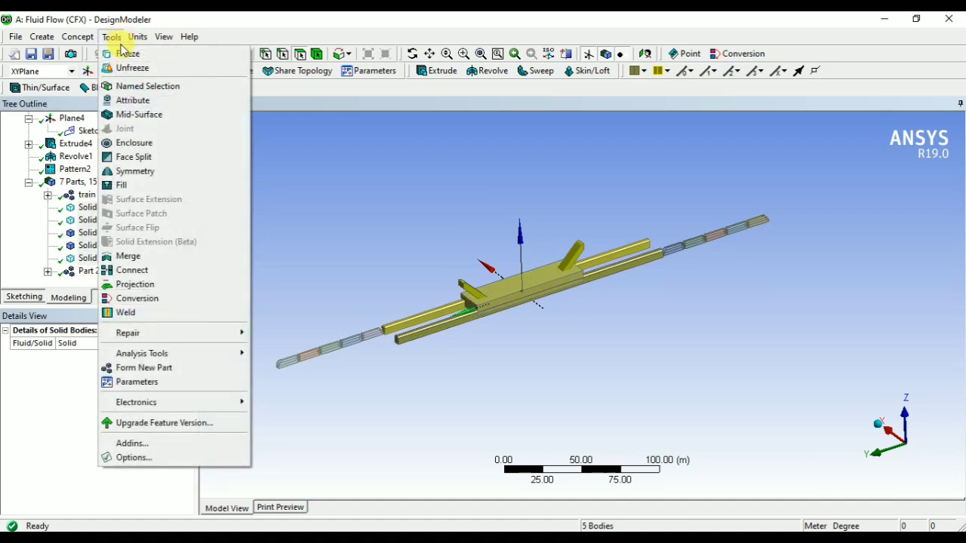
left_click(130, 67)
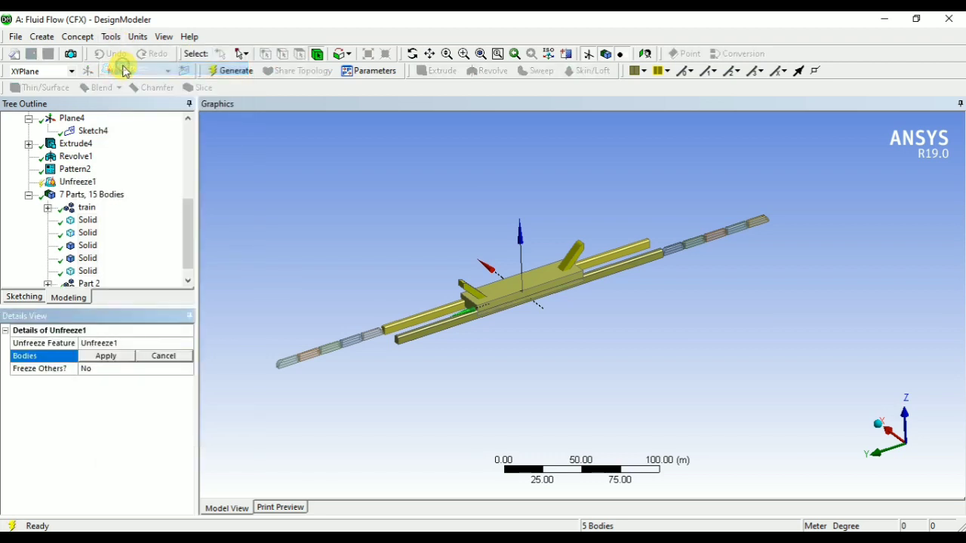
left_click(105, 356)
left_click(226, 71)
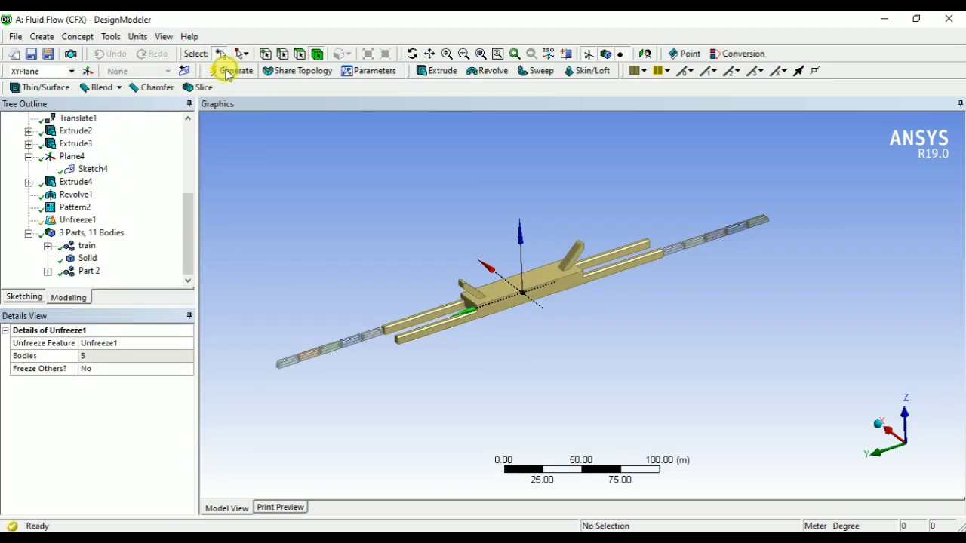
Check the merged station and tunnel body, and rename Part 2, the patterned train, as train2.
scroll(581, 331, "up", 4)
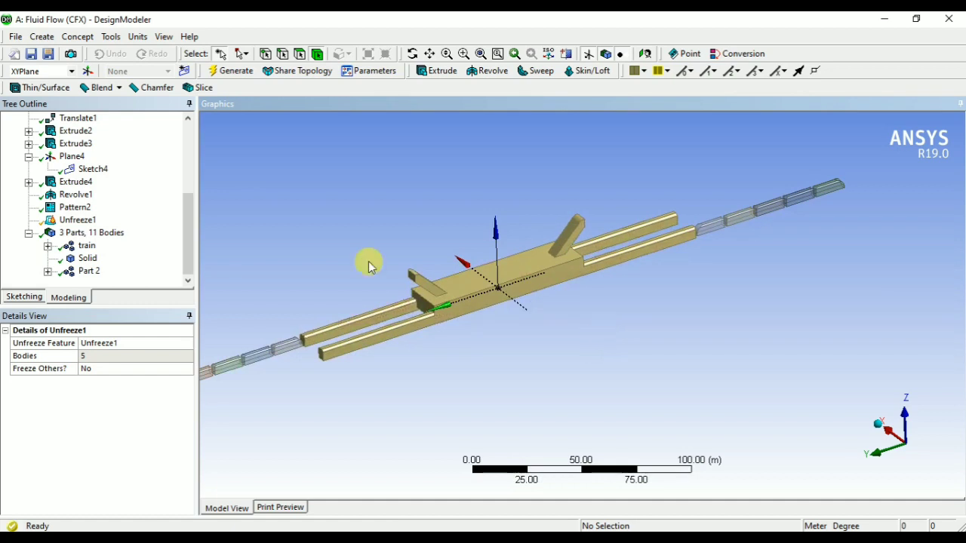
left_click(449, 312)
left_click(617, 371)
scroll(510, 349, "up", 5)
scroll(504, 356, "down", 5)
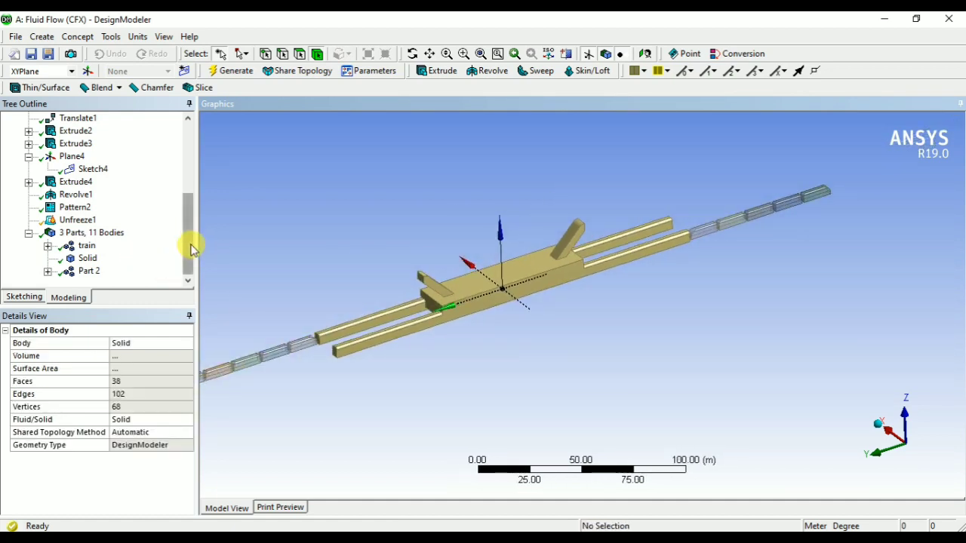
left_click(89, 246)
left_click(90, 271)
right_click(91, 273)
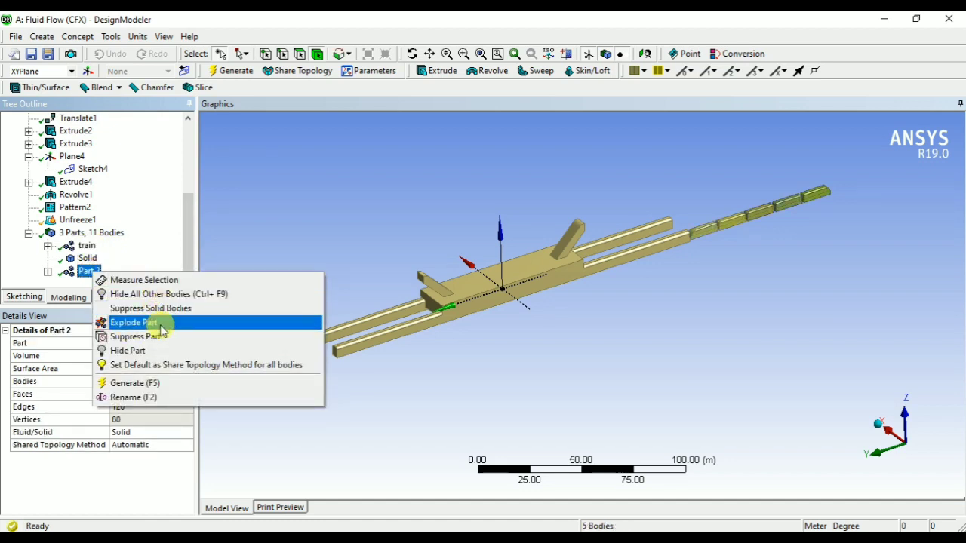
left_click(150, 396)
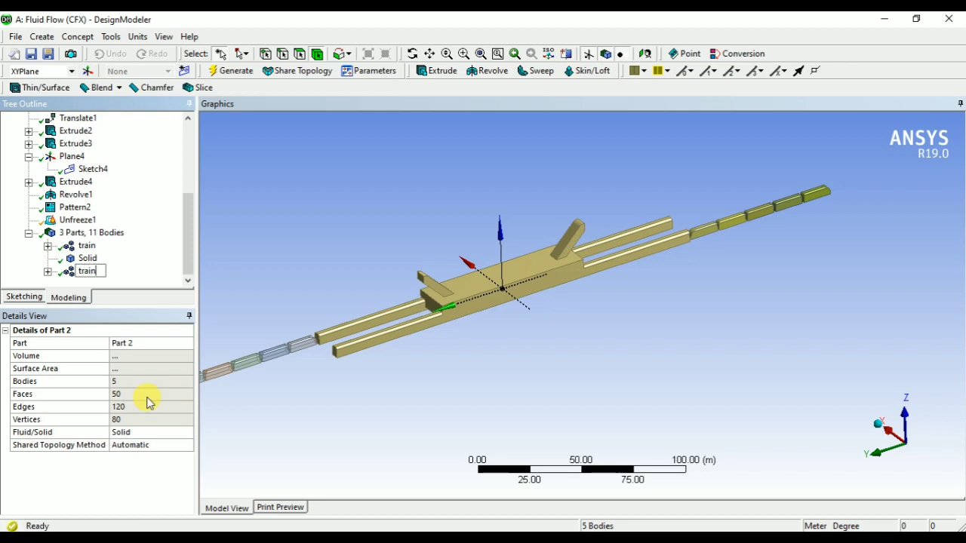
key("Return")
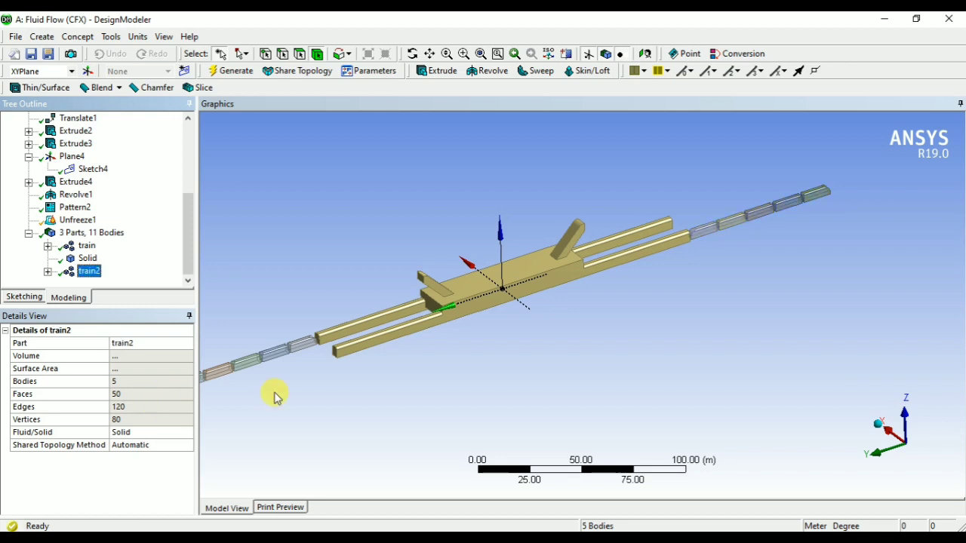
Rename the first train part as train1 and the merged station and tunnel solid as station.
right_click(88, 246)
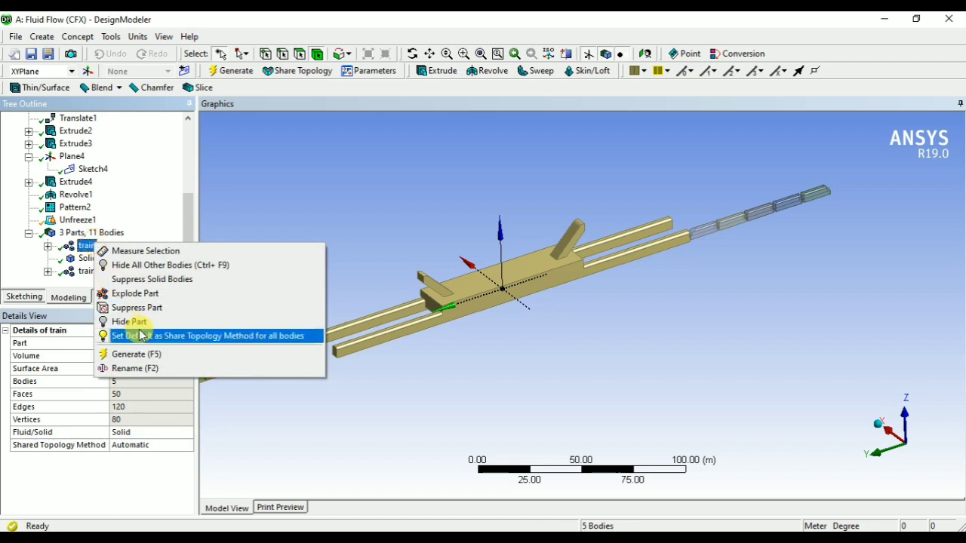
left_click(143, 368)
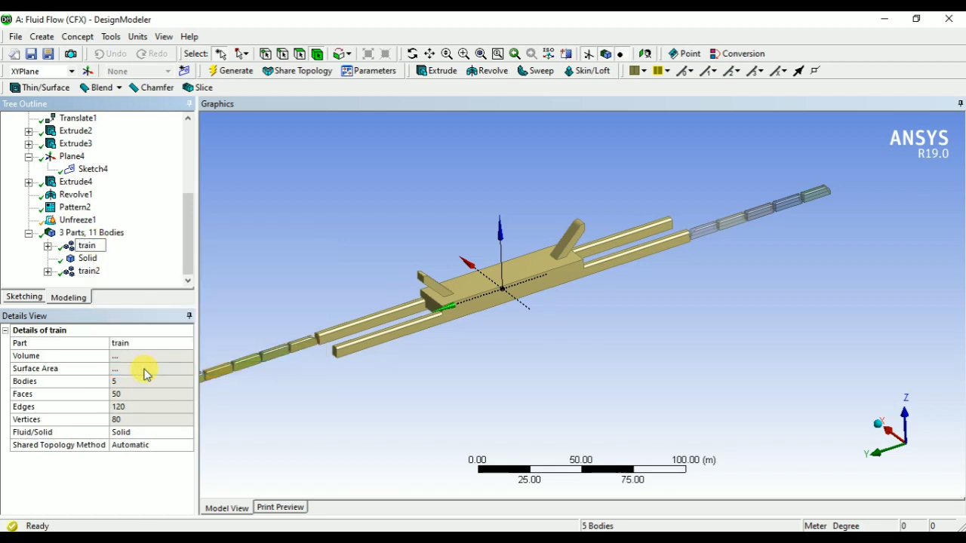
type("train1")
left_click(88, 258)
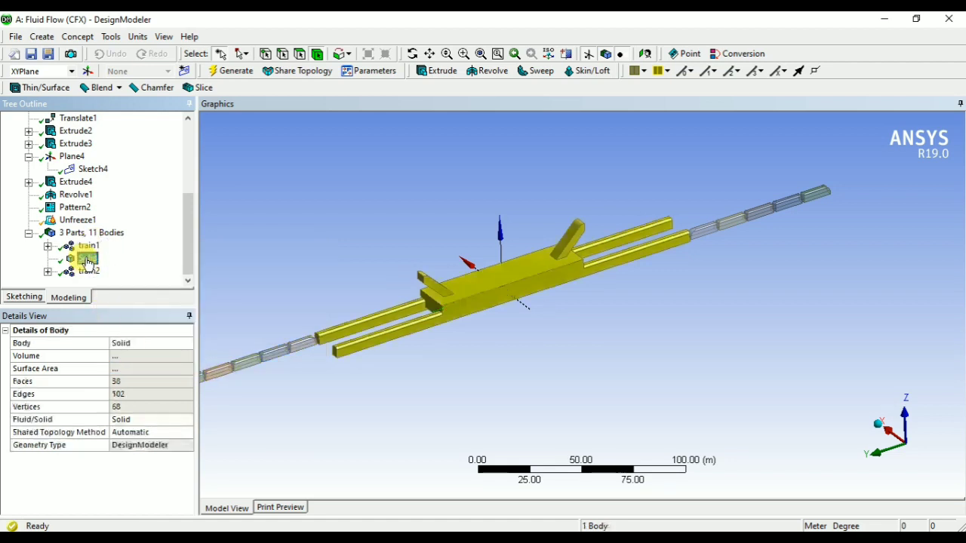
right_click(88, 260)
left_click(142, 340)
type("stat")
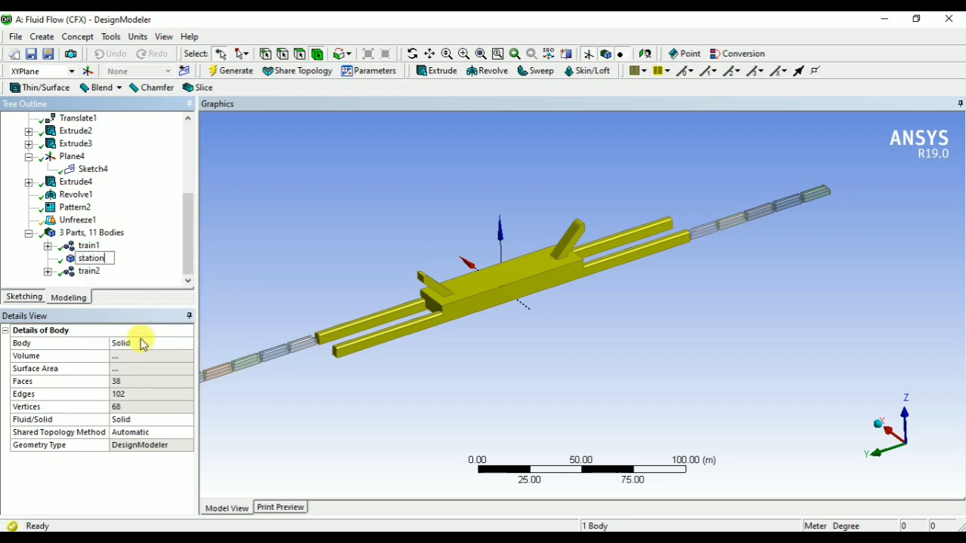
type("ion")
key("Return")
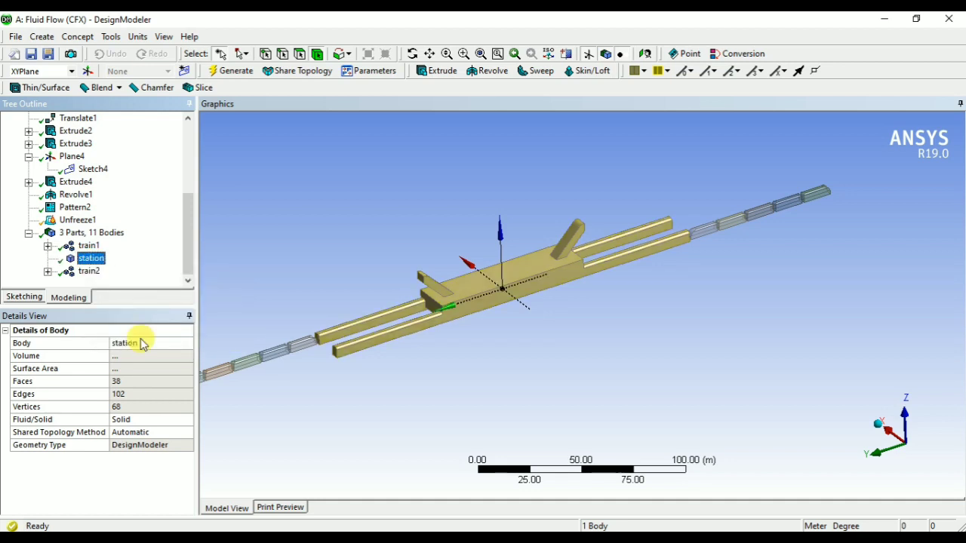
Save the finished geometry and return to the Workbench project schematic.
left_click(539, 378)
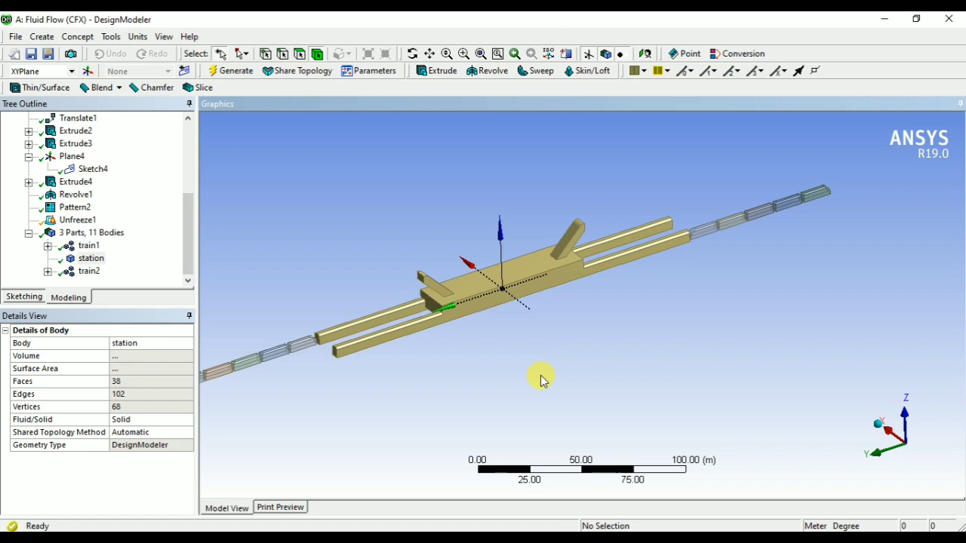
left_click(31, 54)
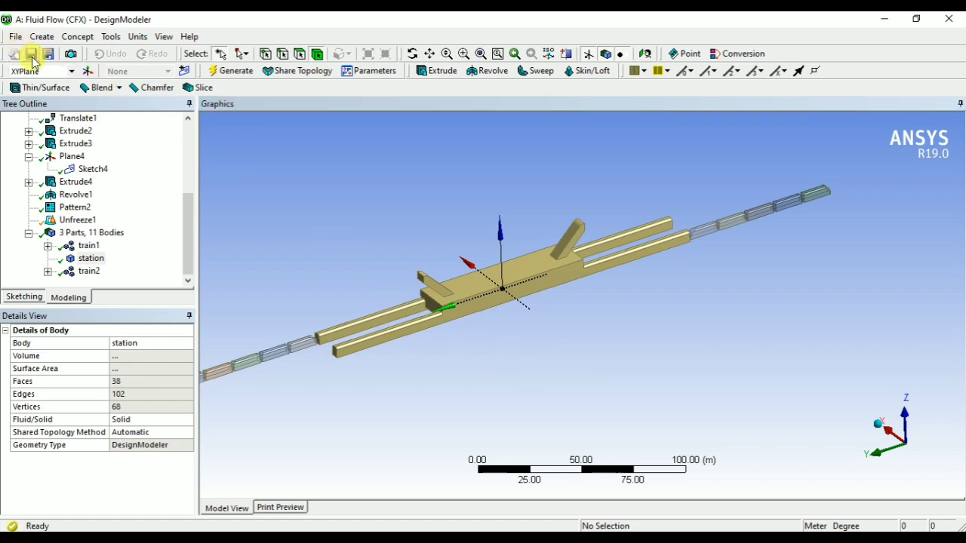
left_click(945, 23)
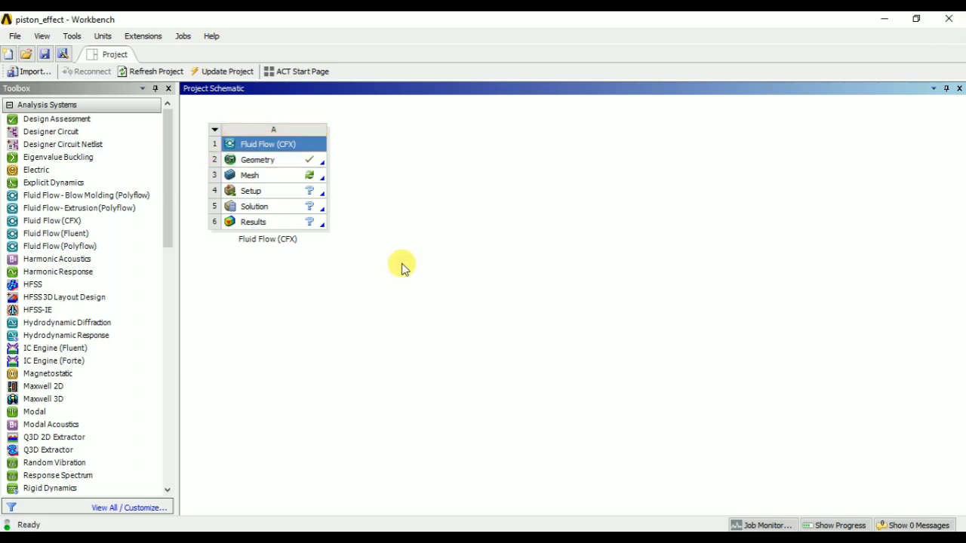
Open the Mesh cell of the Fluid Flow (CFX) system in Meshing and inspect the imported geometry.
double_click(252, 177)
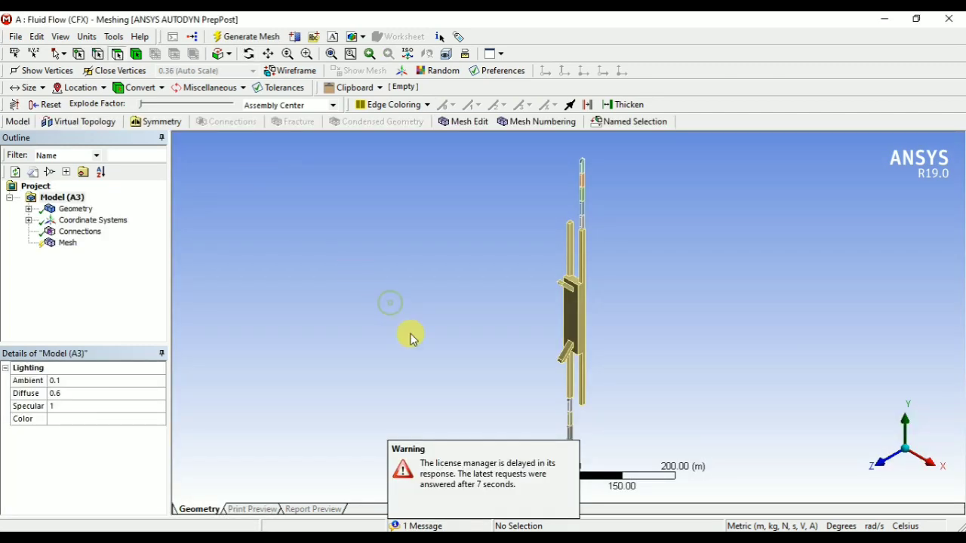
left_click(422, 459)
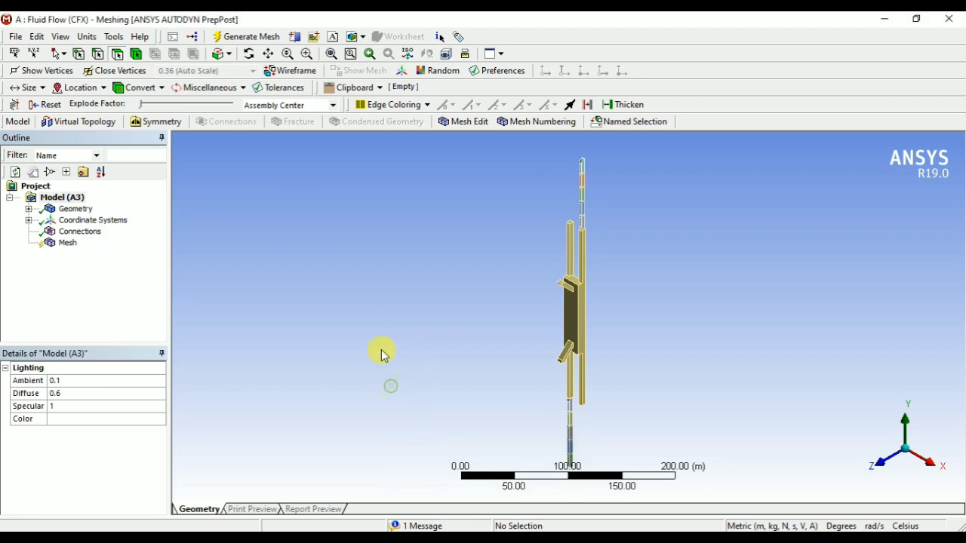
middle_click_drag(302, 209, 207, 122)
middle_click_drag(473, 238, 560, 343)
scroll(545, 370, "up", 5)
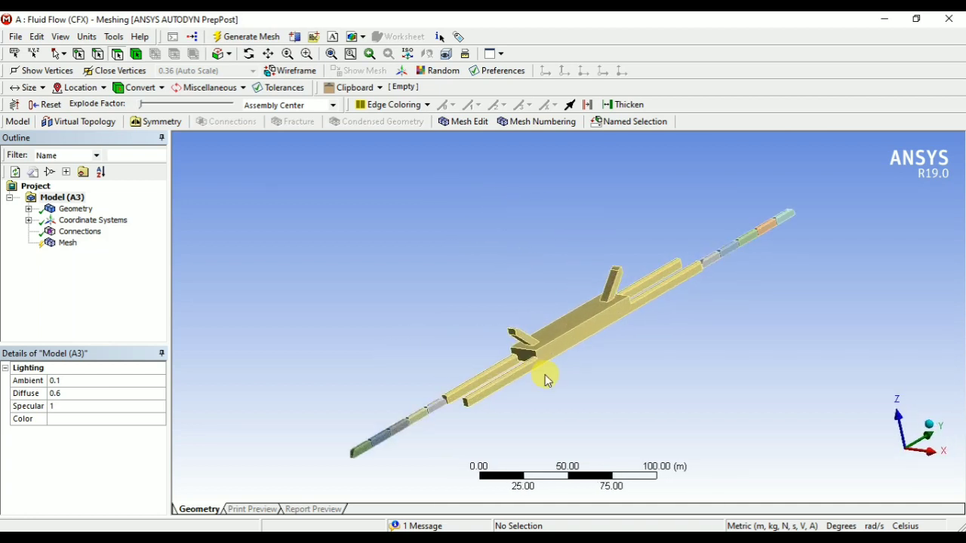
middle_click_drag(495, 294, 431, 310)
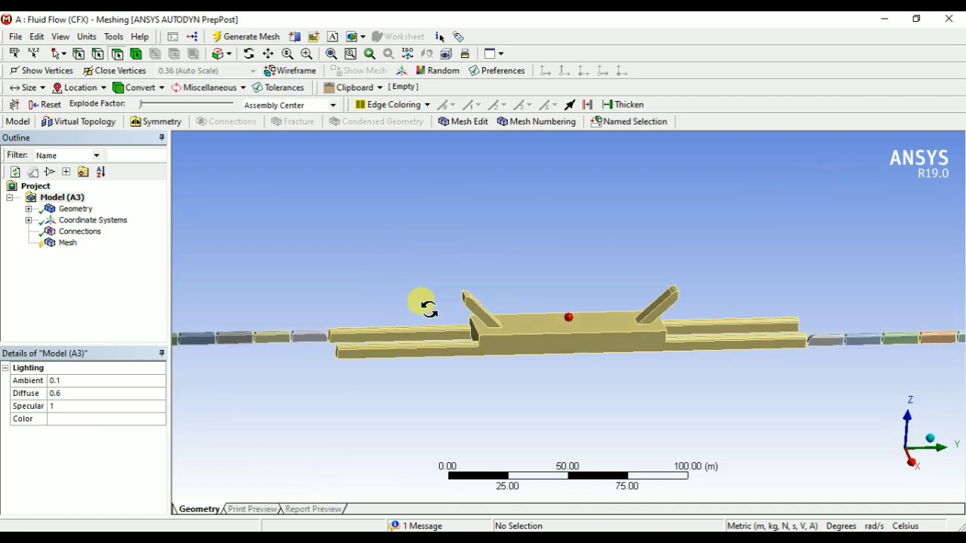
Set the global mesh sizing to a maximum face size of 0.60 m and a maximum tet size of 0.80 m.
left_click(68, 243)
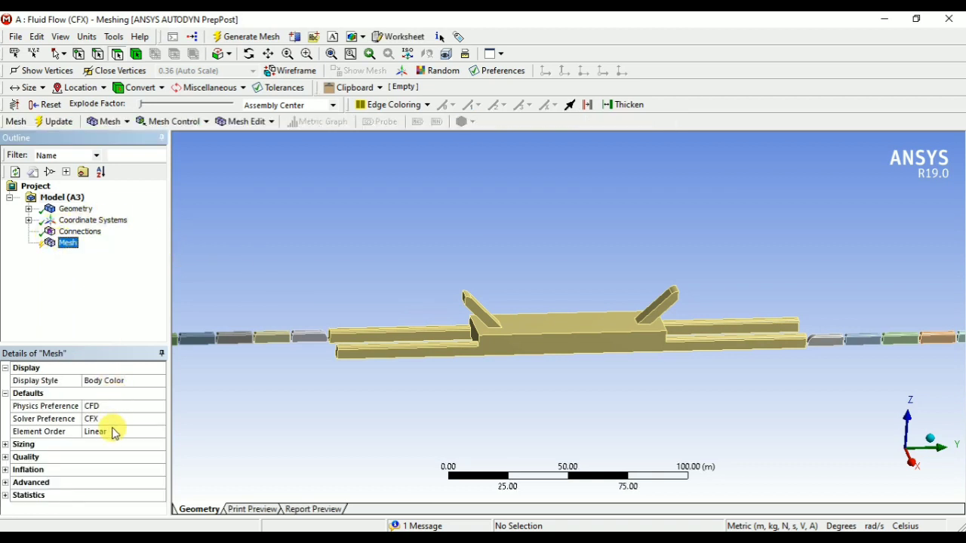
left_click(7, 445)
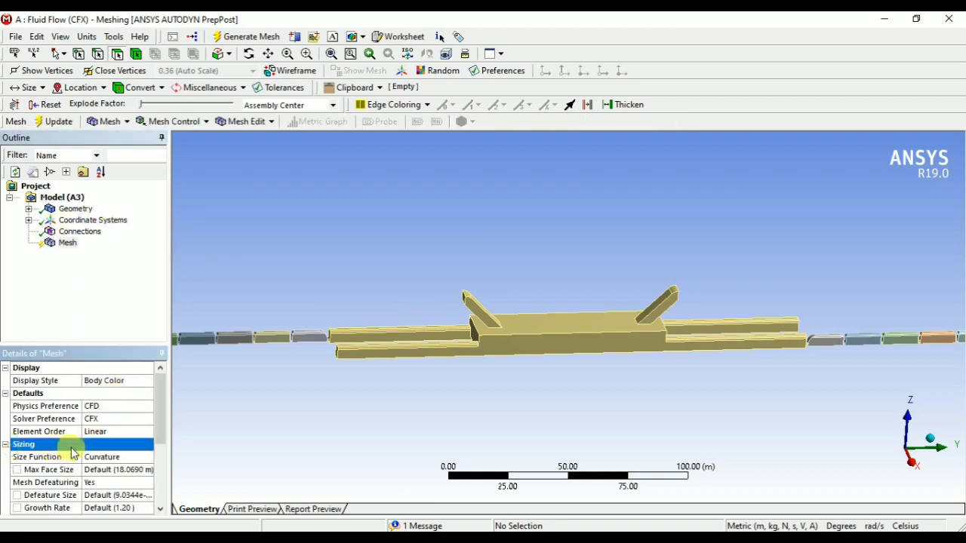
left_click(129, 470)
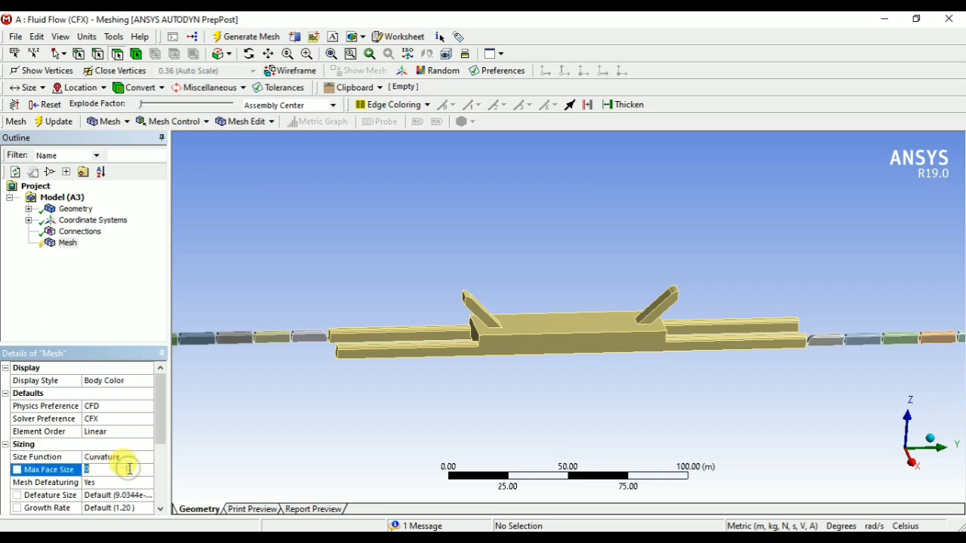
type("0.65")
key("Return")
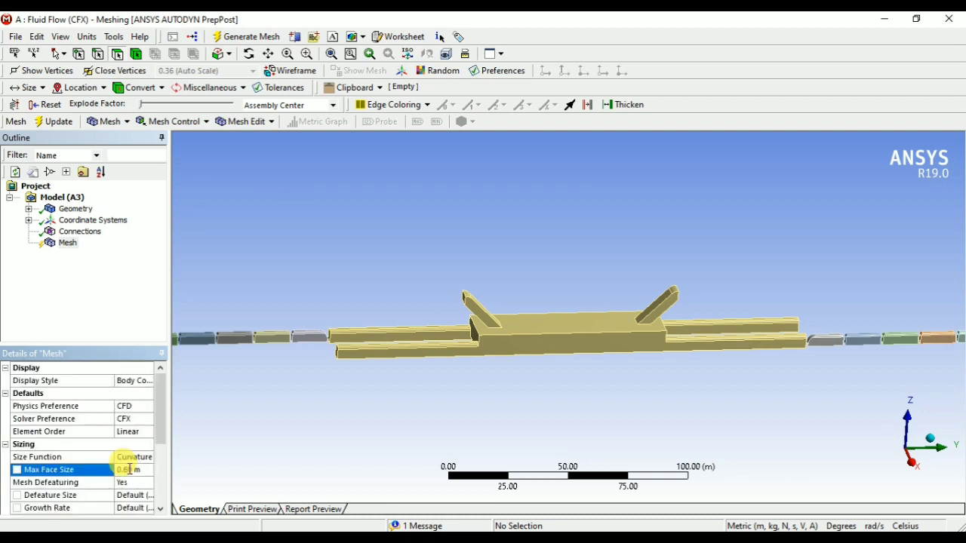
scroll(130, 469, "down", 2)
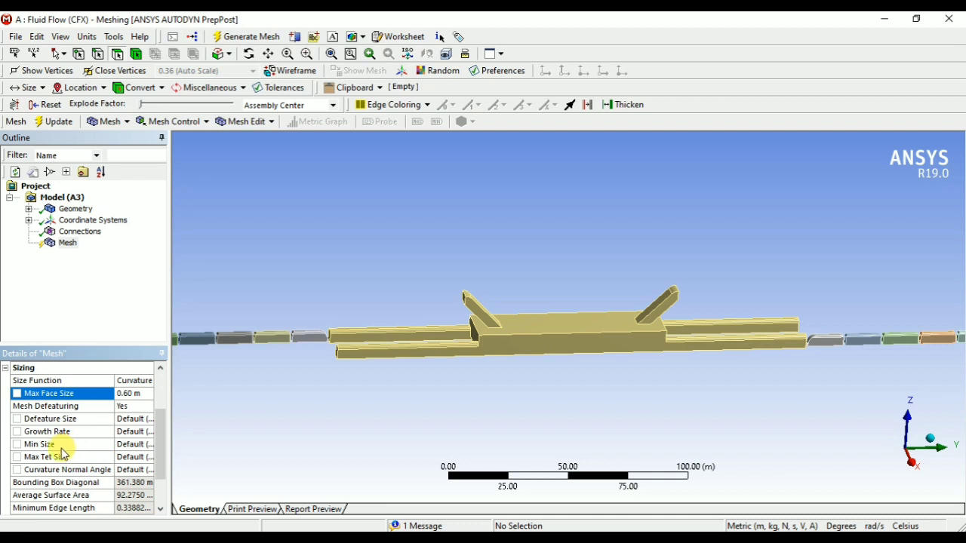
left_click(136, 456)
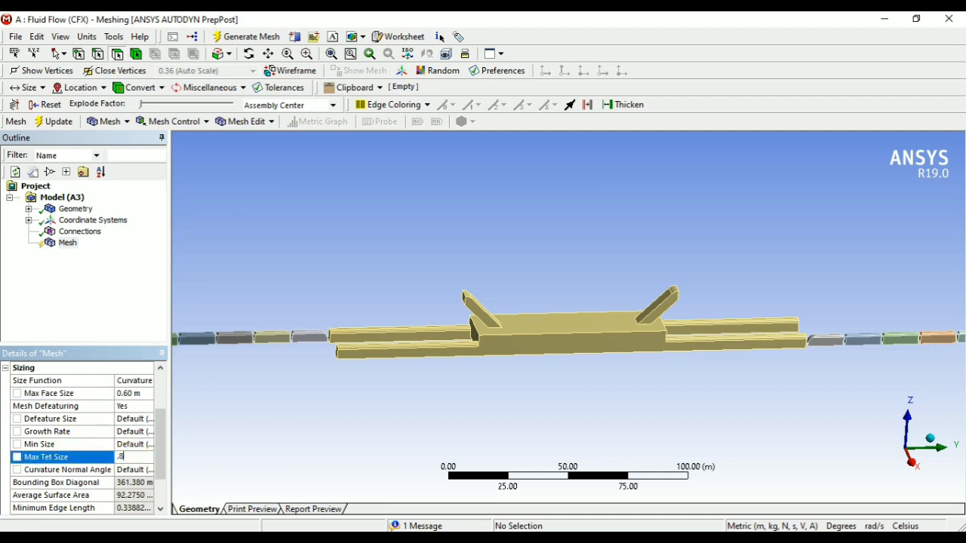
key("Return")
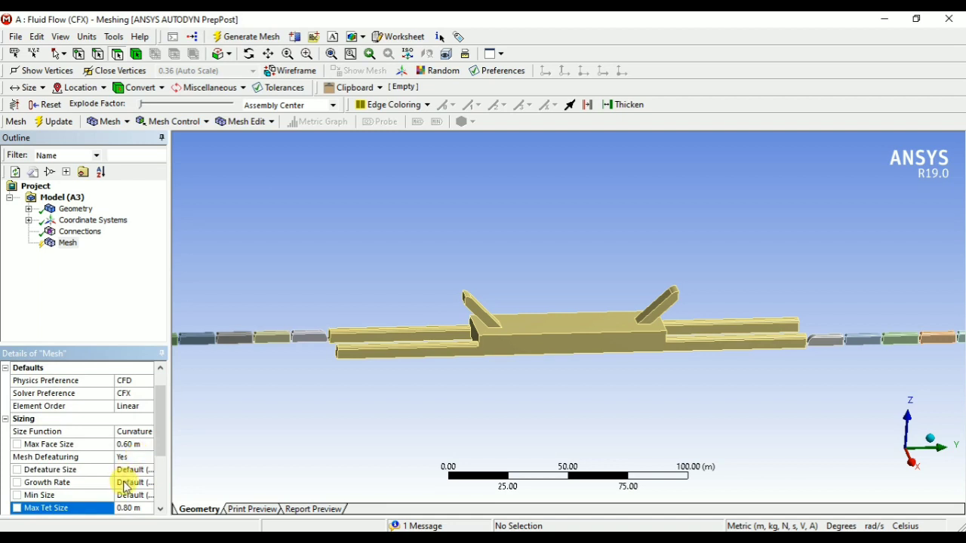
Set the mesh growth rate to 1.15 and update the mesh.
left_click(125, 482)
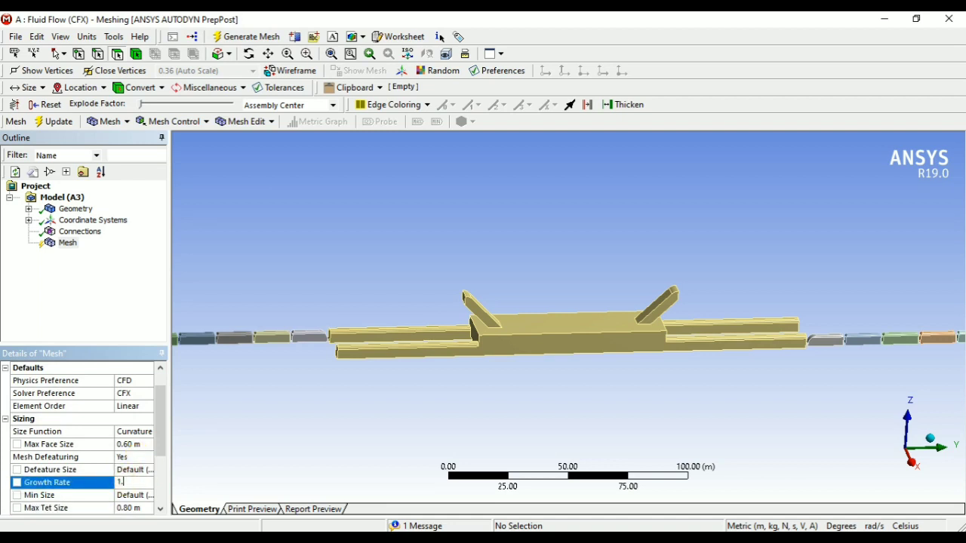
left_click(445, 206)
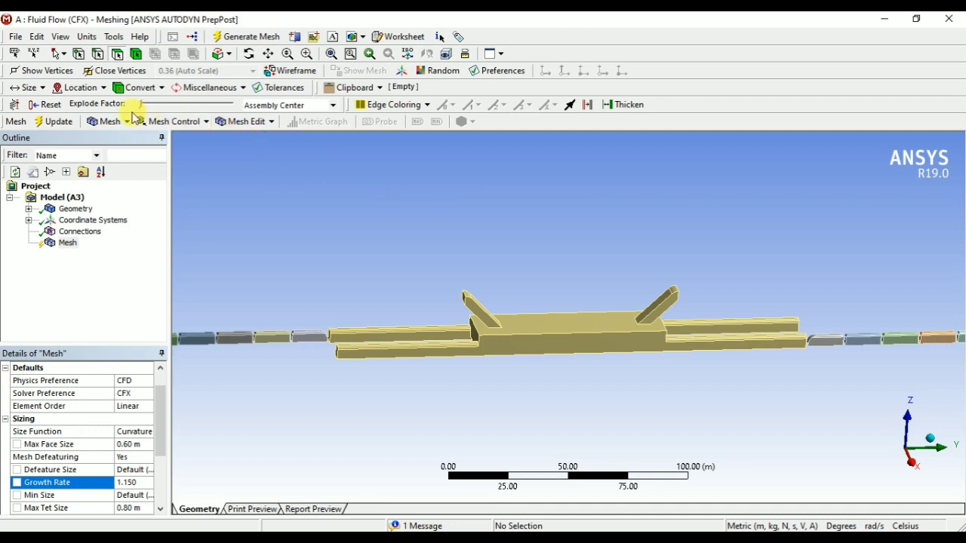
left_click(49, 123)
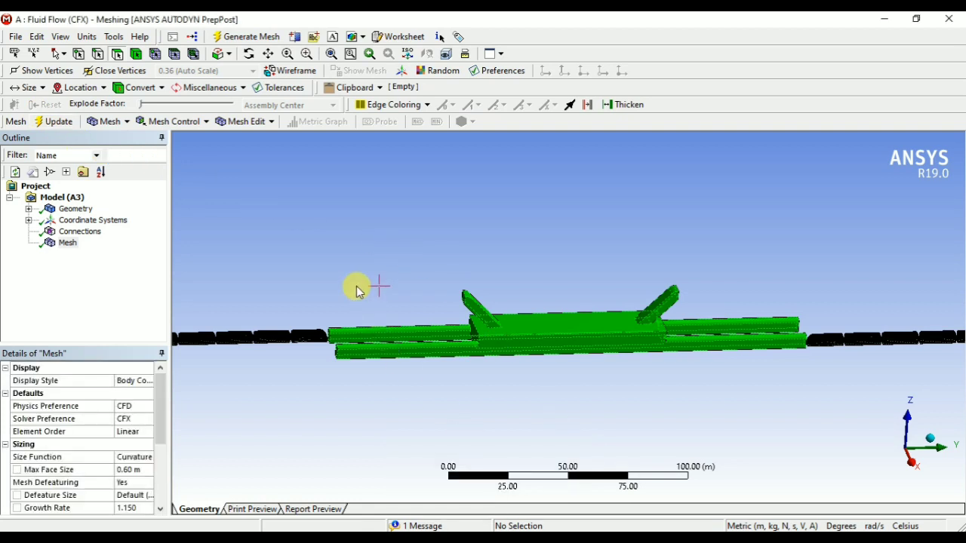
Examine the generated mesh on the station, tunnels, inclined passages and trains from several sides.
left_click(65, 244)
middle_click_drag(377, 272, 420, 364)
scroll(571, 351, "up", 5)
scroll(407, 386, "up", 2)
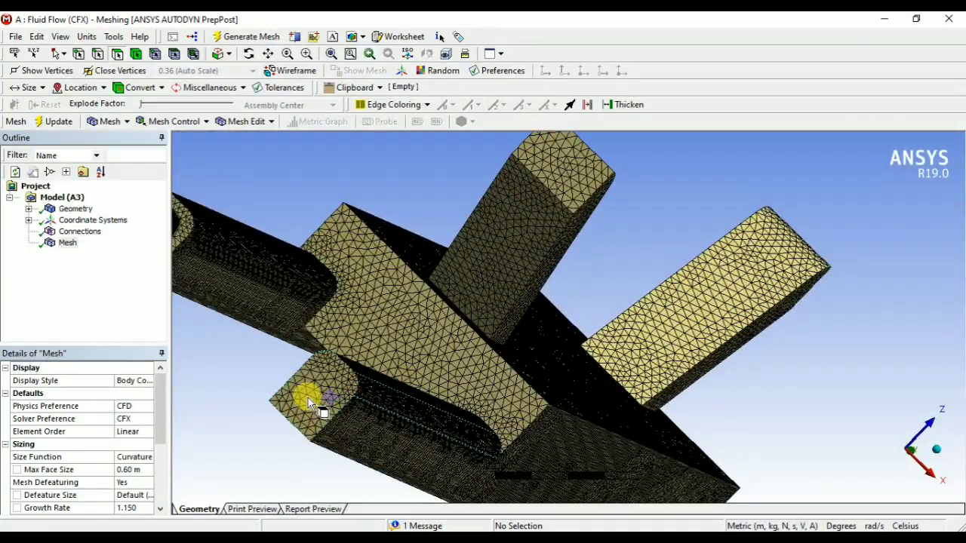
scroll(309, 404, "down", 3)
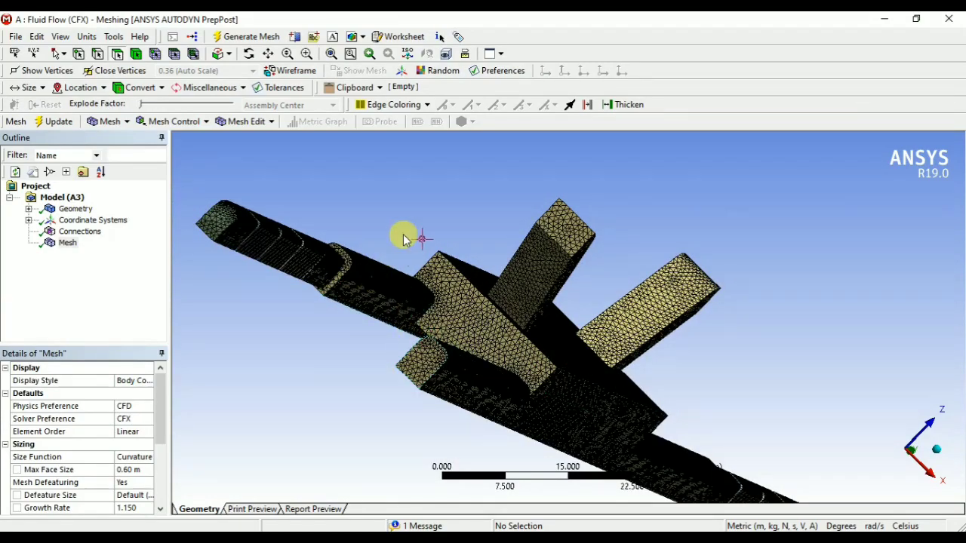
middle_click_drag(491, 151, 381, 192)
scroll(351, 209, "down", 3)
middle_click_drag(483, 225, 335, 209)
scroll(334, 209, "down", 3)
middle_click_drag(884, 264, 830, 261)
scroll(847, 377, "up", 3)
middle_click_drag(830, 355, 858, 238)
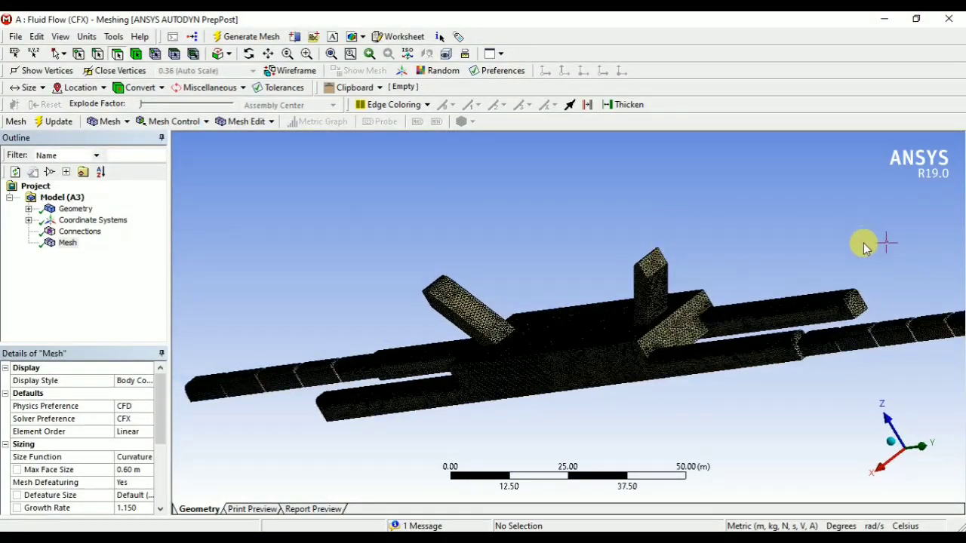
scroll(908, 332, "up", 3)
scroll(676, 231, "down", 3)
middle_click_drag(824, 280, 784, 291)
scroll(769, 399, "up", 2)
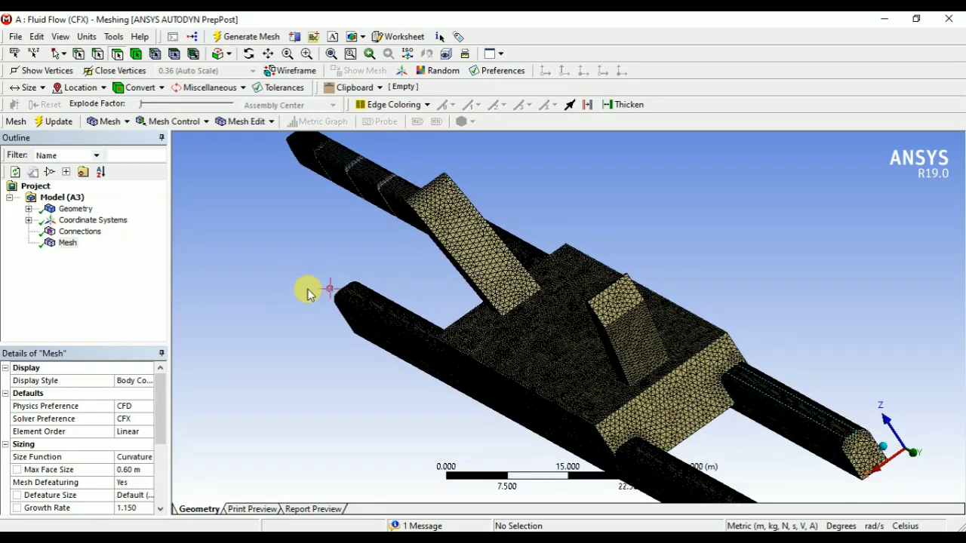
Insert an Inflation control under the mesh and scope its geometry to the station body.
right_click(65, 250)
mouse_move(103, 254)
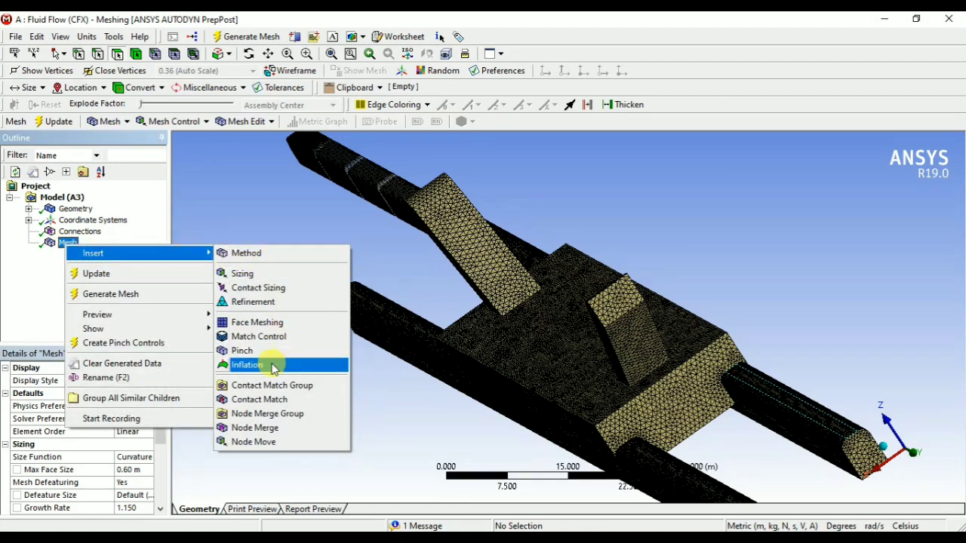
left_click(271, 365)
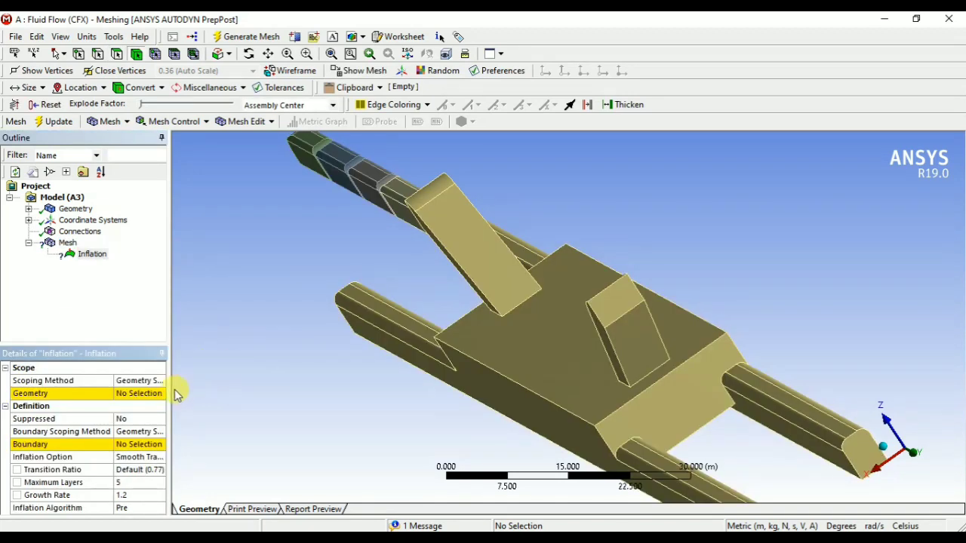
left_click_drag(169, 378, 250, 392)
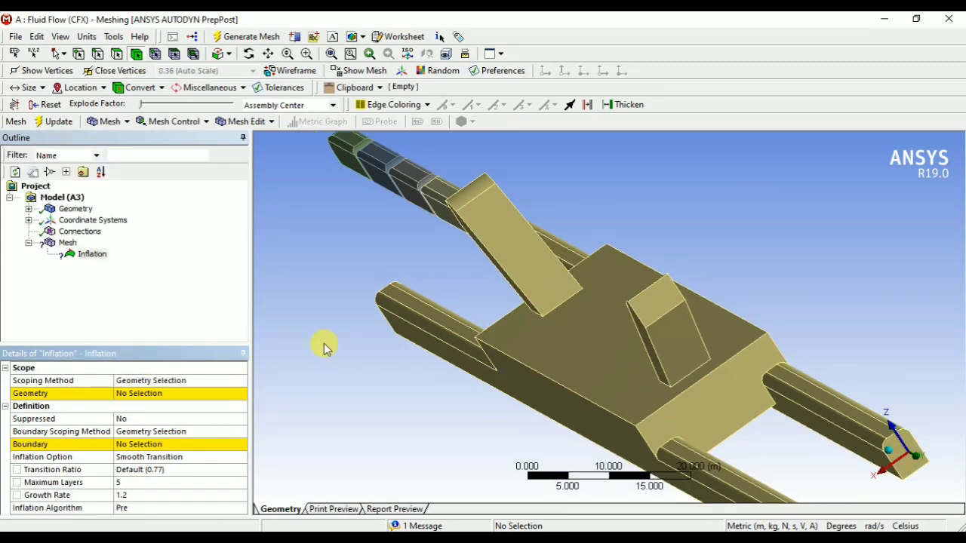
middle_click_drag(319, 347, 355, 323)
left_click(154, 393)
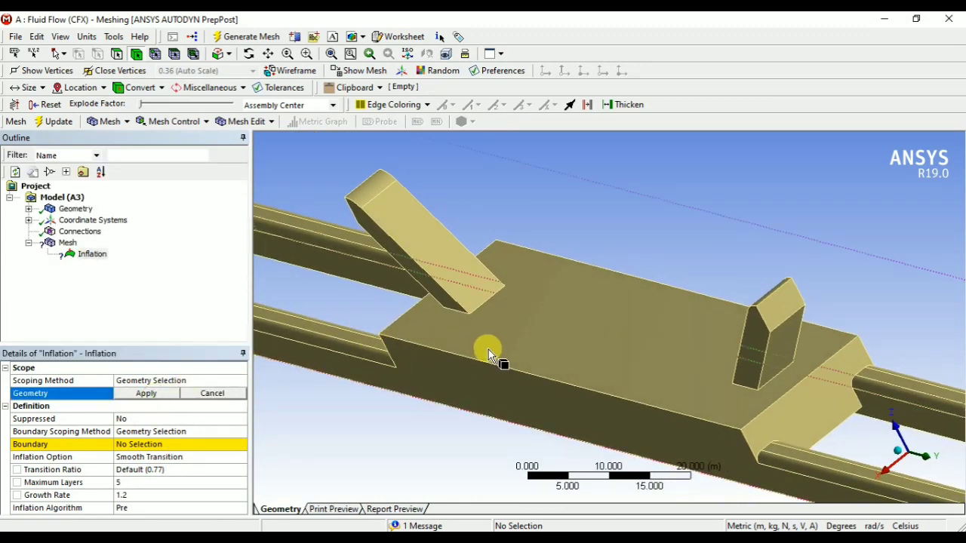
left_click(489, 354)
left_click(144, 393)
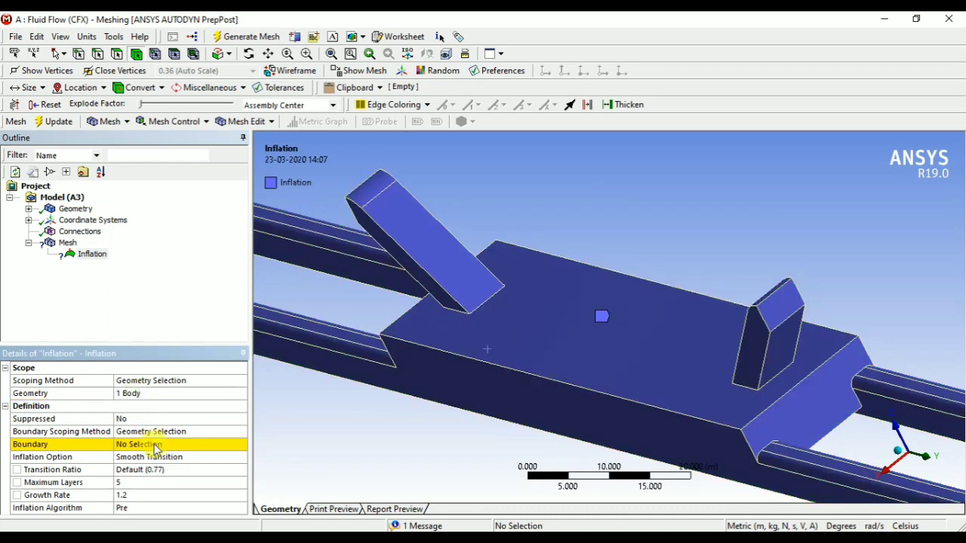
Begin the inflation boundary selection with the long outer side wall shared by the station and the near tunnel.
left_click(151, 443)
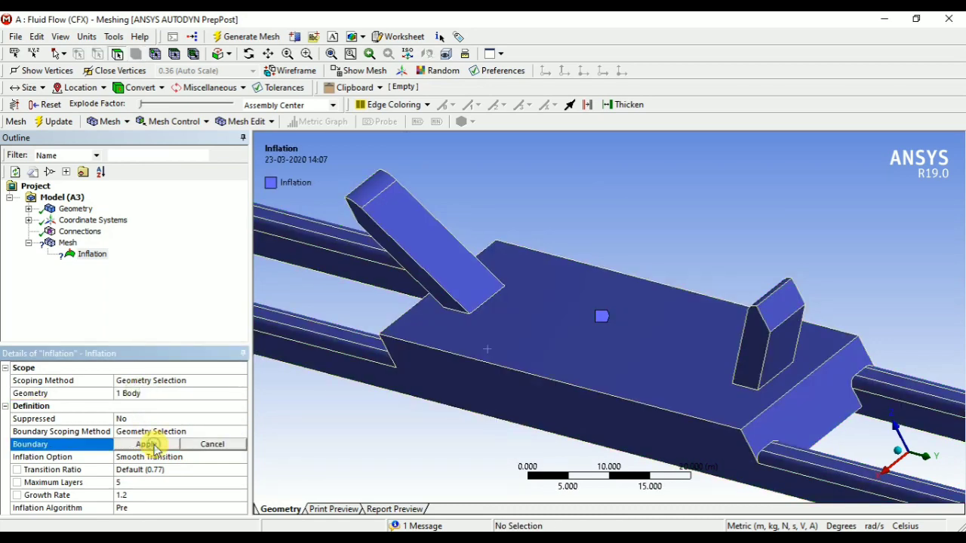
left_click(511, 389)
scroll(503, 339, "down", 2)
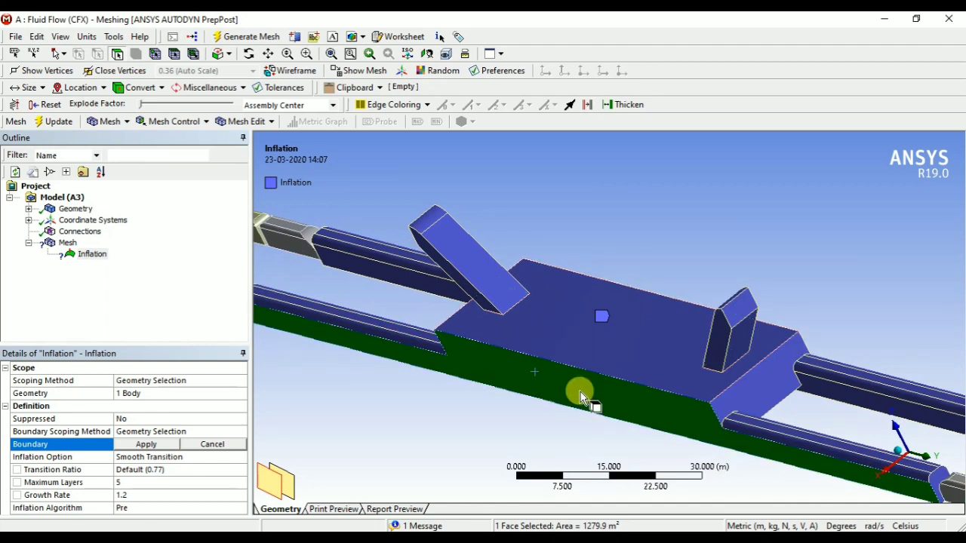
scroll(578, 392, "down", 2)
right_click_drag(845, 427, 852, 432)
right_click(866, 445)
left_click(520, 17)
scroll(618, 305, "down", 3)
scroll(624, 310, "down", 5)
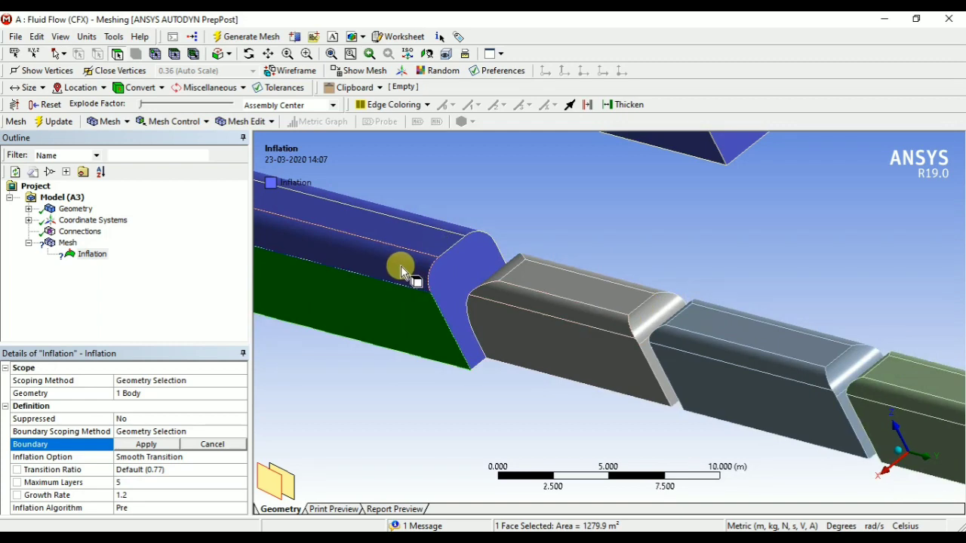
Add the near tunnel's rounded edges, roof and inner wall beside the train to the inflation boundary selection.
left_click(401, 265, "ctrl")
left_click(408, 238, "ctrl")
middle_click_drag(436, 221, 471, 250)
left_click(511, 211, "ctrl")
middle_click_drag(510, 211, 538, 319)
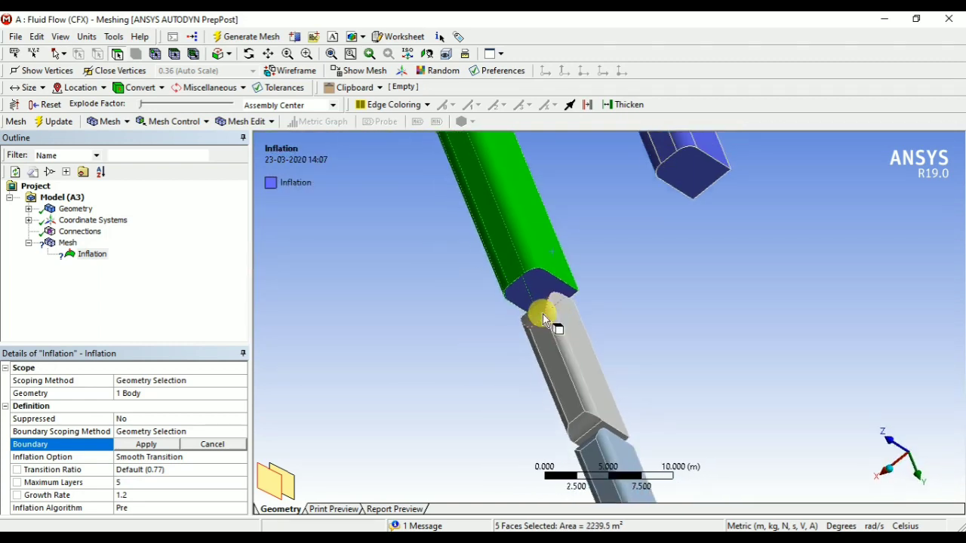
Add the near tunnel's floor and the opposite tunnel's floor and long outer wall to the inflation boundary selection.
middle_click_drag(682, 190, 521, 235)
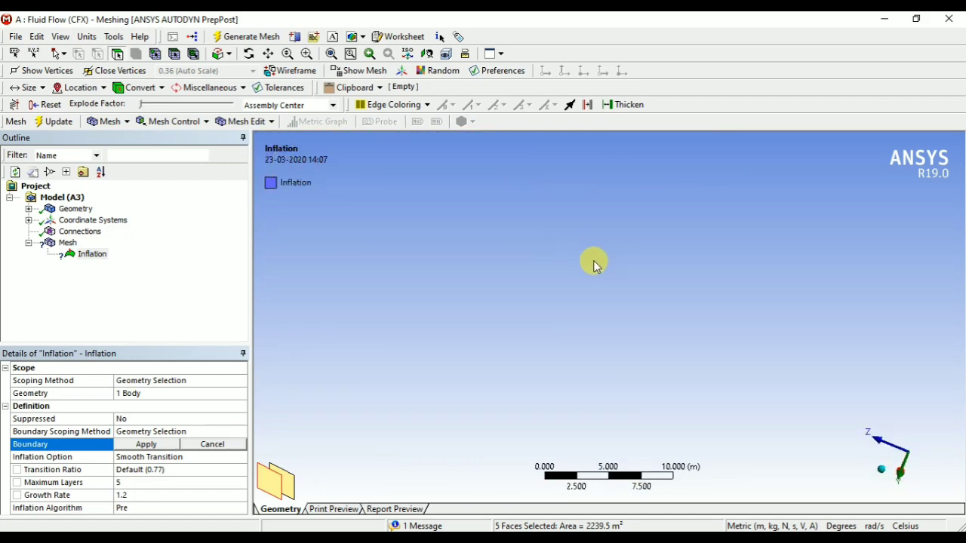
scroll(618, 271, "down", 8)
middle_click_drag(504, 293, 441, 248)
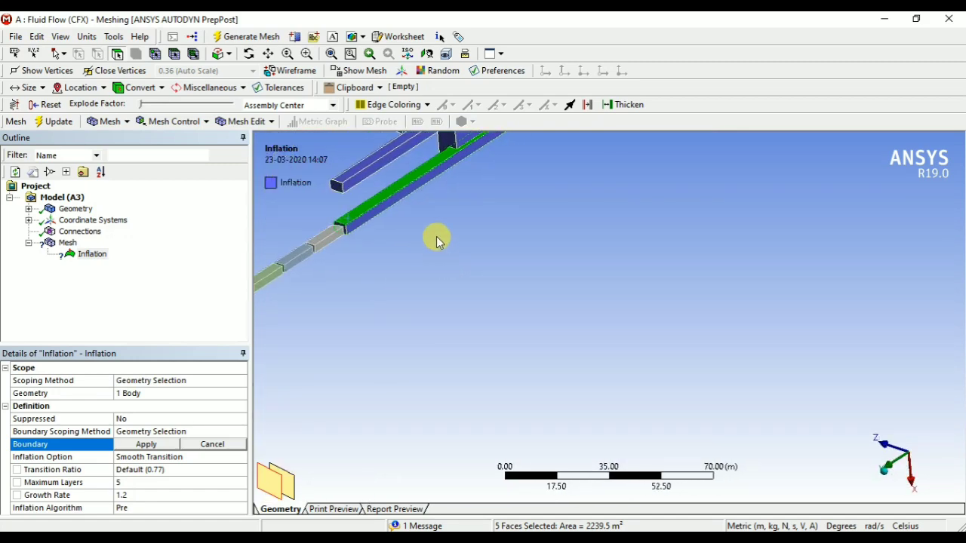
scroll(429, 255, "down", 4)
scroll(429, 250, "up", 2)
scroll(436, 256, "up", 2)
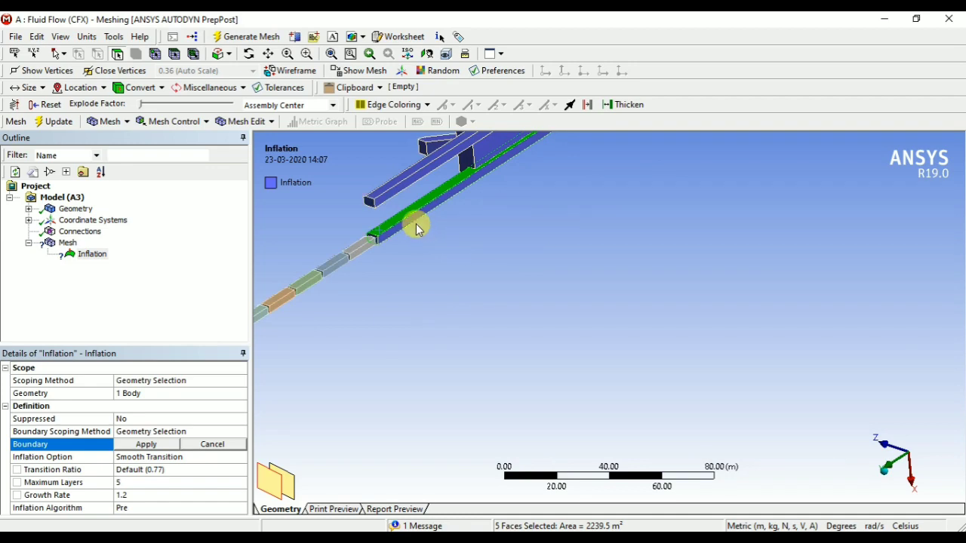
middle_click_drag(390, 211, 456, 324, "ctrl")
scroll(507, 392, "up", 6)
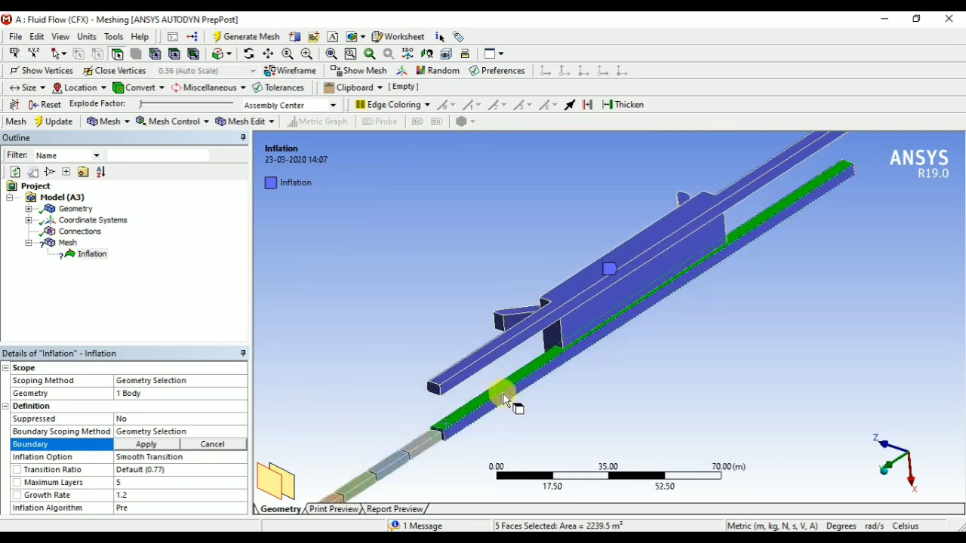
left_click(541, 382, "ctrl")
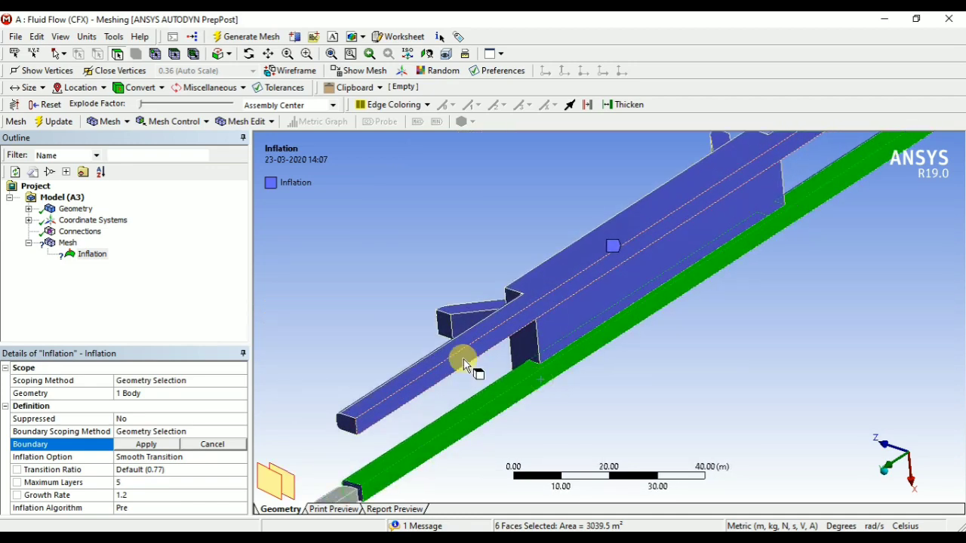
left_click(461, 367, "ctrl")
left_click(519, 349, "ctrl")
Add the inner wall, rounded edges and roof of the opposite tunnel's train-free end to the inflation boundary selection.
scroll(491, 360, "down", 6)
middle_click_drag(579, 337, 826, 334)
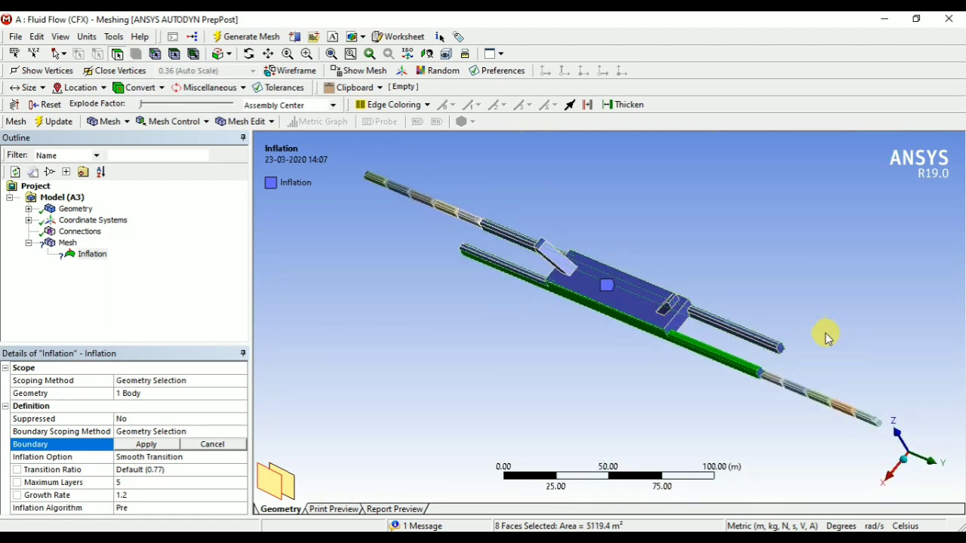
scroll(839, 338, "up", 5)
scroll(632, 328, "down", 2)
middle_click_drag(632, 329, 844, 330)
scroll(843, 330, "up", 2)
middle_click_drag(868, 253, 427, 275, "ctrl")
scroll(618, 355, "up", 1)
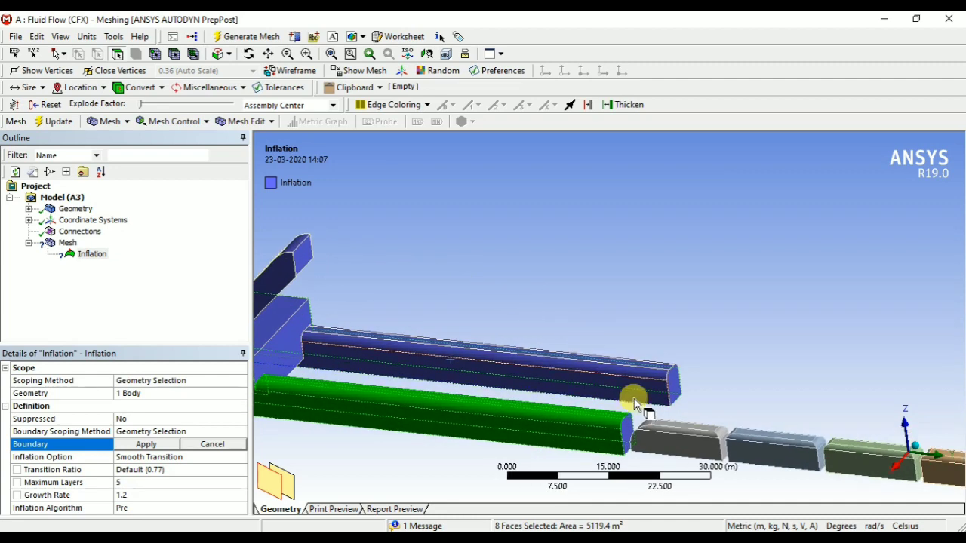
left_click(647, 381, "ctrl")
left_click(656, 373, "ctrl")
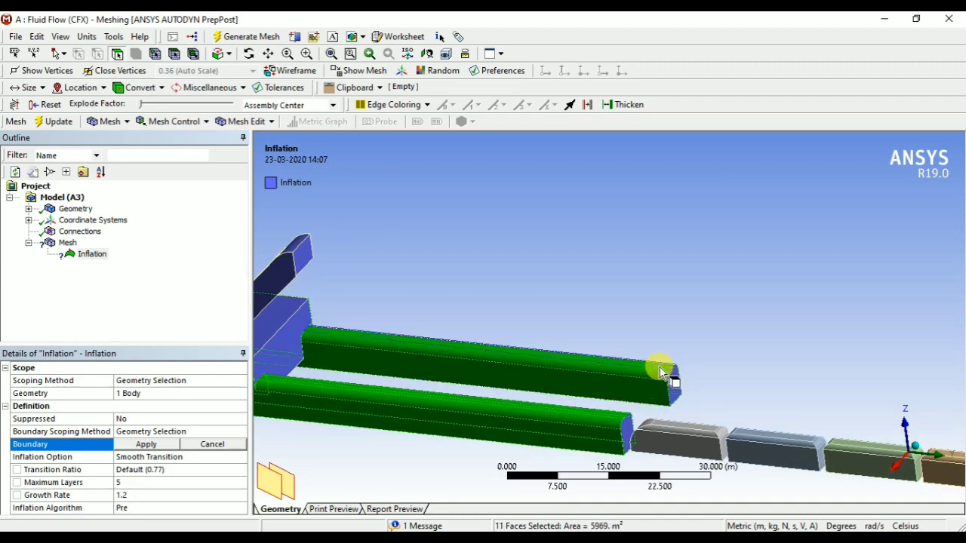
scroll(668, 355, "down", 2)
middle_click_drag(670, 344, 479, 335)
scroll(478, 418, "up", 2)
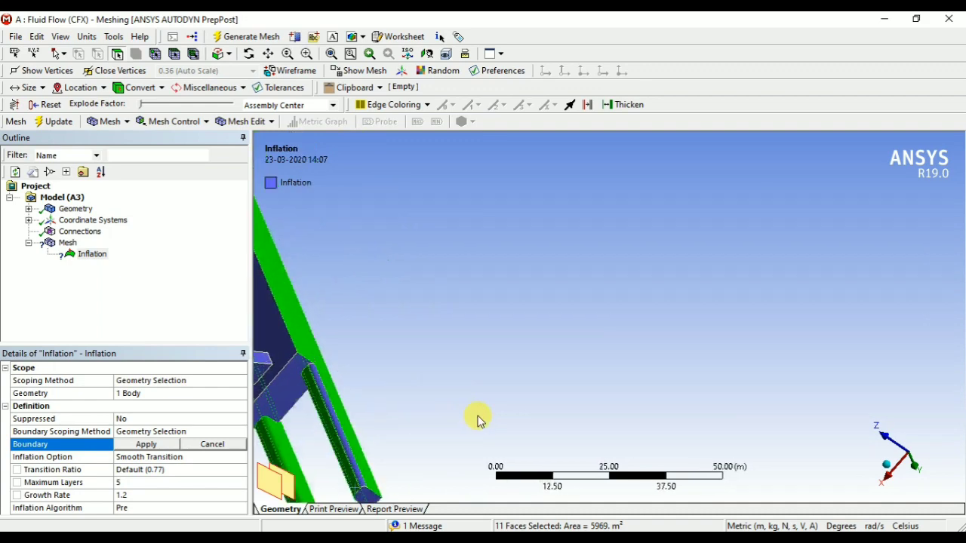
left_click(344, 445, "ctrl")
Add the remaining wall, rounded and roof faces of the near tunnel at the station's other end to the selection.
middle_click_drag(372, 440, 545, 442)
scroll(496, 233, "down", 2)
middle_click_drag(495, 233, 615, 199)
scroll(772, 245, "up", 1)
scroll(759, 283, "down", 3)
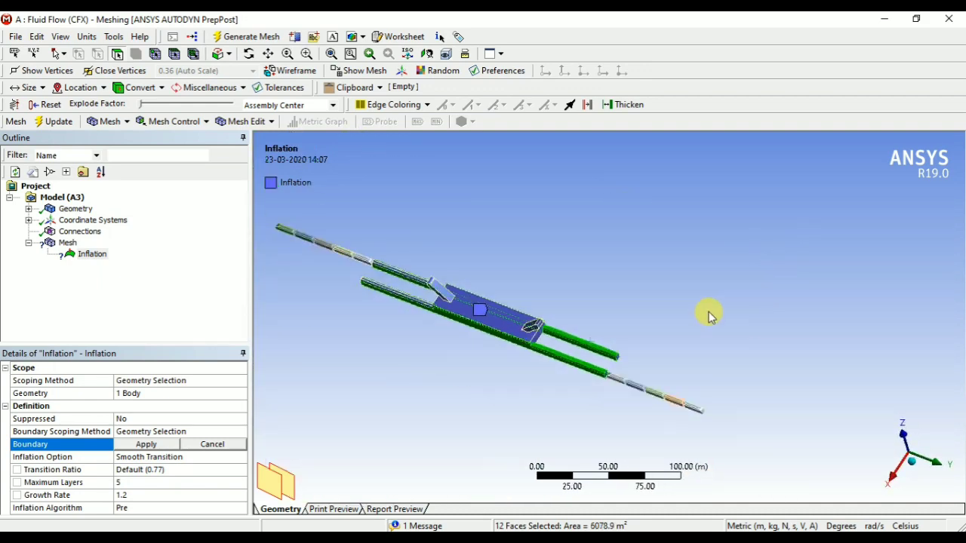
middle_click_drag(356, 279, 516, 362)
scroll(452, 414, "up", 3)
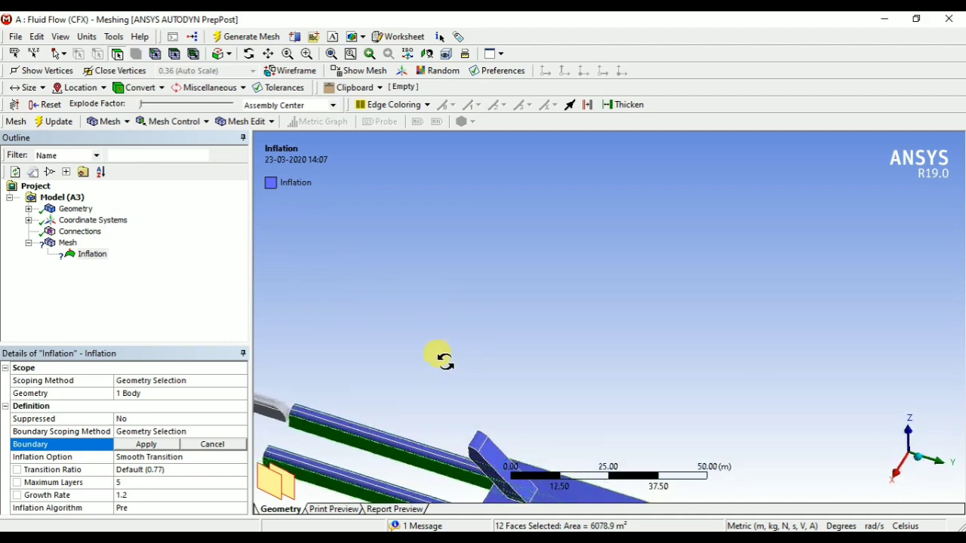
middle_click_drag(390, 417, 511, 226, "ctrl")
scroll(510, 227, "up", 4)
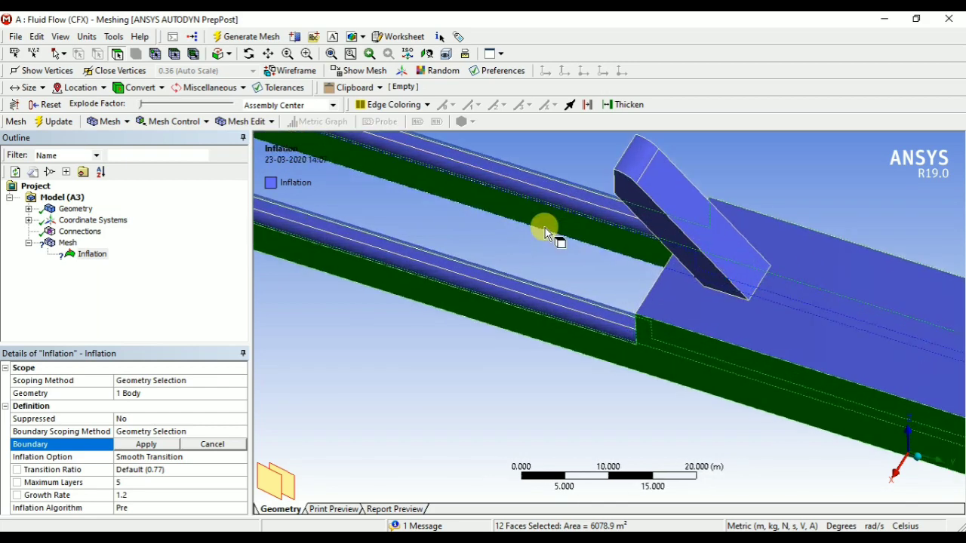
left_click(490, 289, "ctrl")
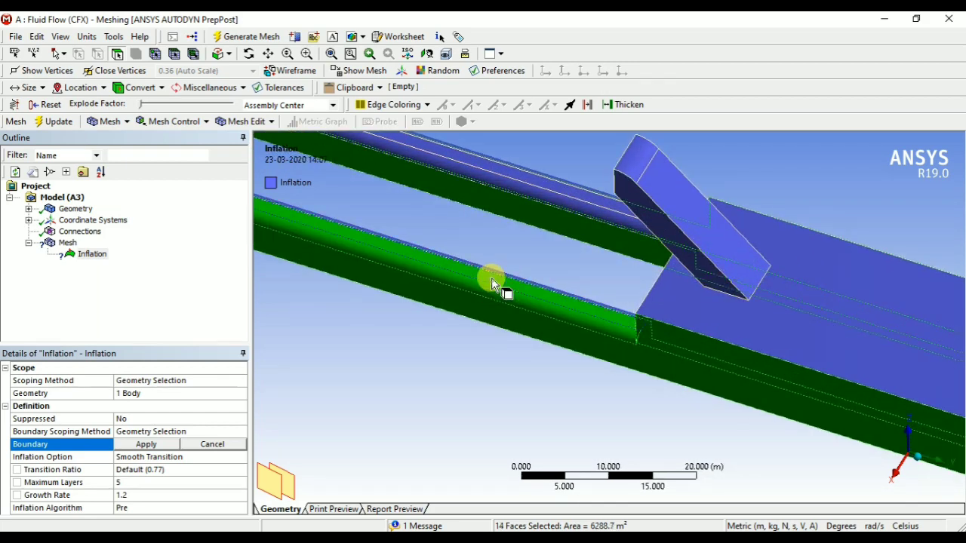
middle_click_drag(488, 216, 447, 273)
left_click(425, 314, "ctrl")
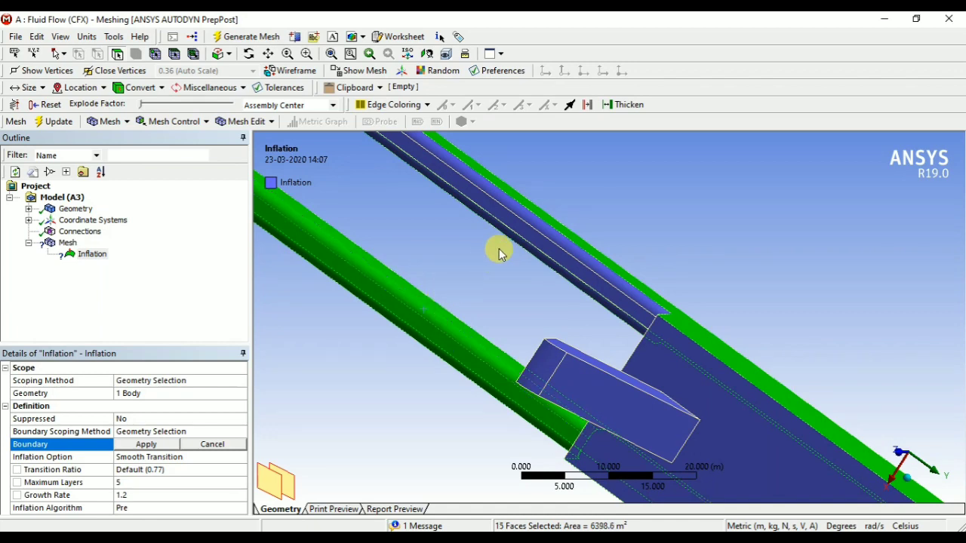
Add the inner wall, rounded and roof faces of the opposite tunnel at that same end to the selection.
left_click(534, 229, "ctrl")
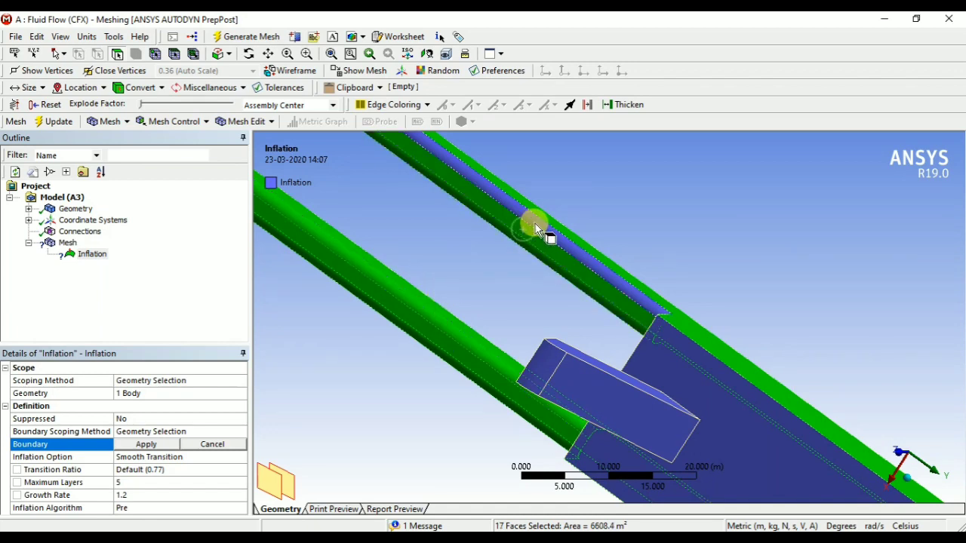
left_click(534, 230, "ctrl")
scroll(545, 304, "down", 5)
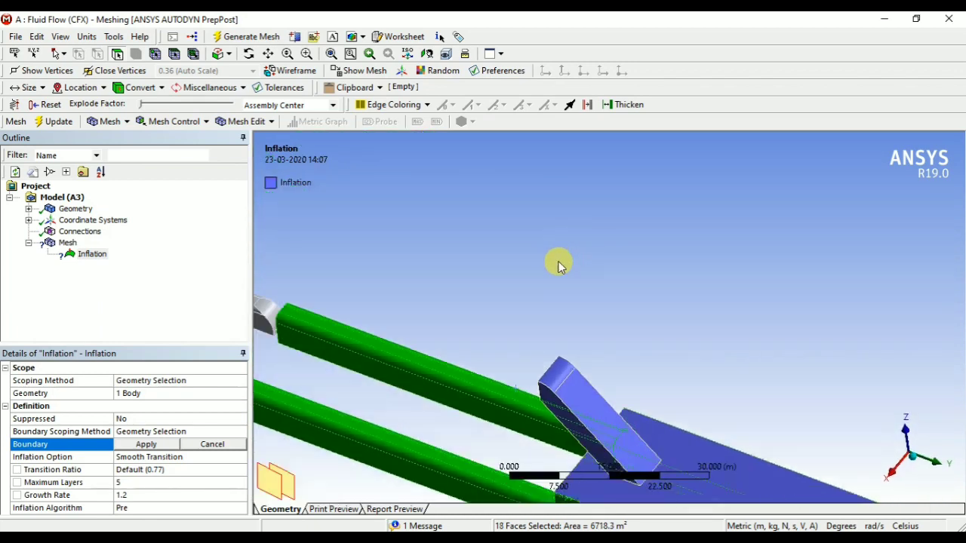
Apply the 18 selected wall faces as the inflation boundary and update the mesh.
middle_click_drag(523, 295, 309, 195)
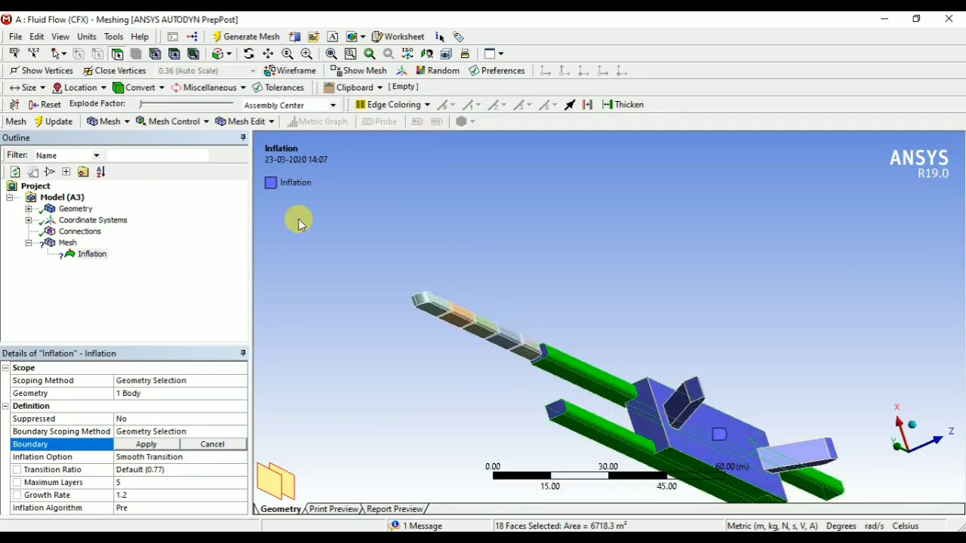
left_click(148, 445)
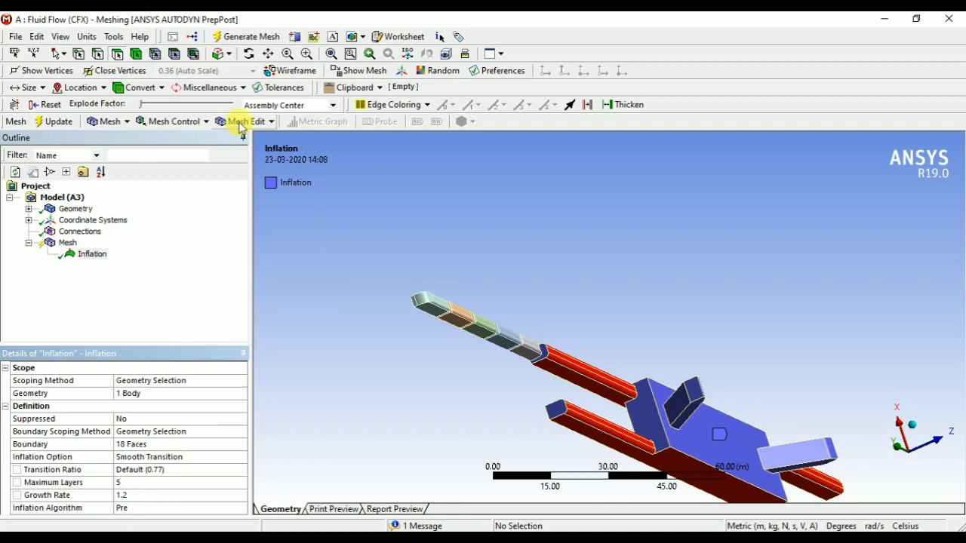
left_click(59, 124)
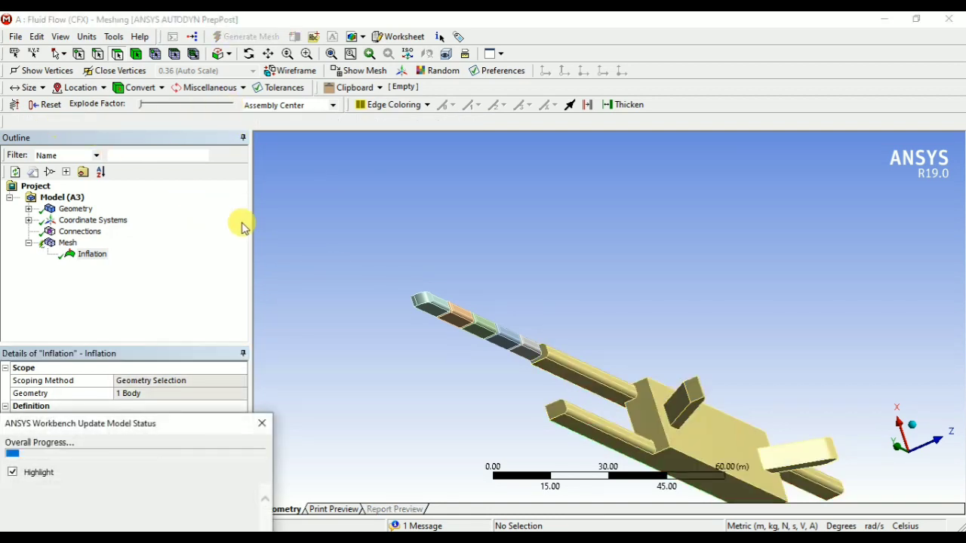
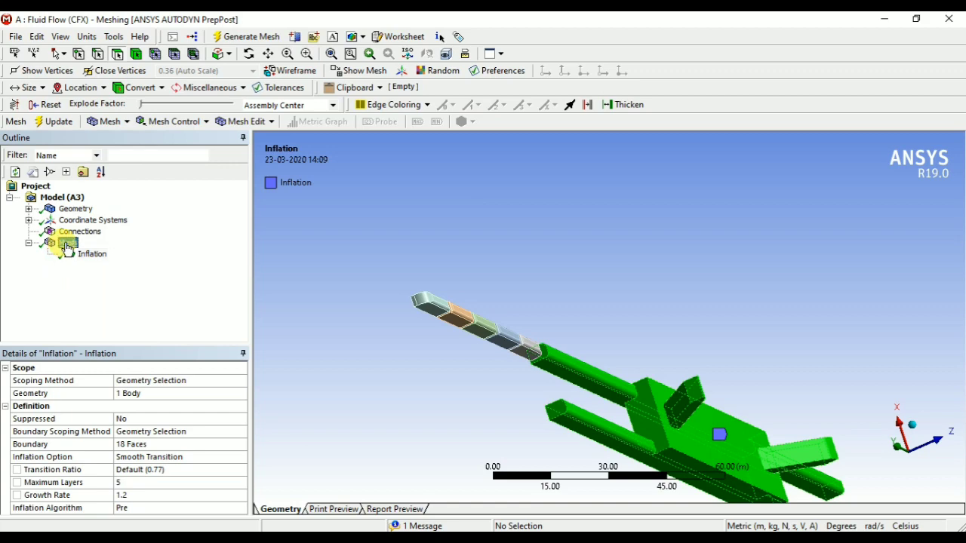
Examine the updated mesh on the station, tunnel walls, tunnel end faces and train cars, checking the inflation layers.
left_click(67, 244)
scroll(451, 406, "up", 5)
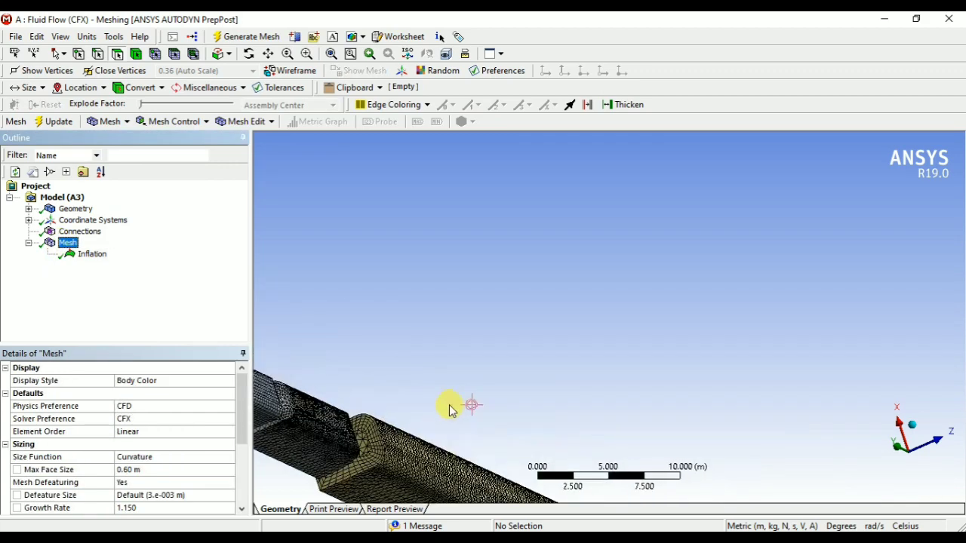
scroll(407, 366, "up", 5)
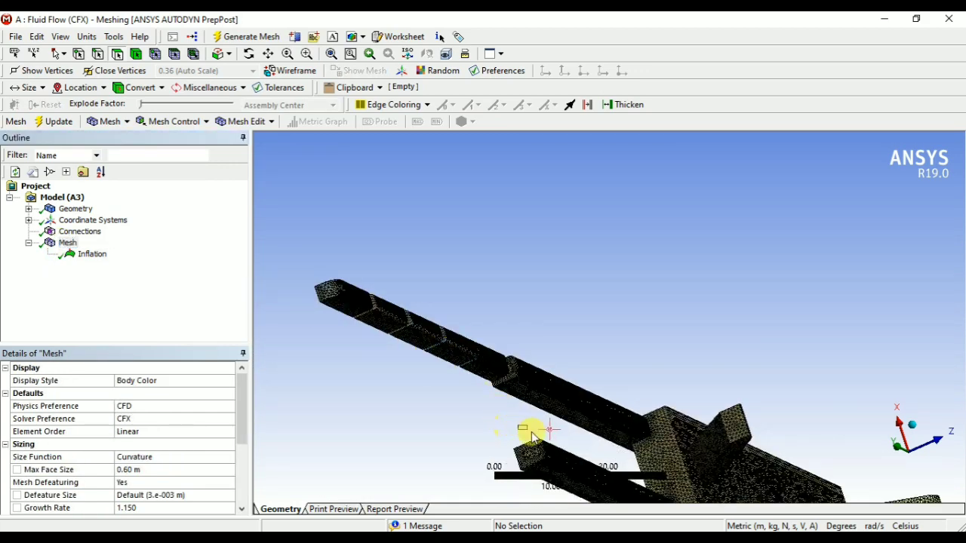
scroll(528, 441, "up", 10)
scroll(522, 450, "up", 10)
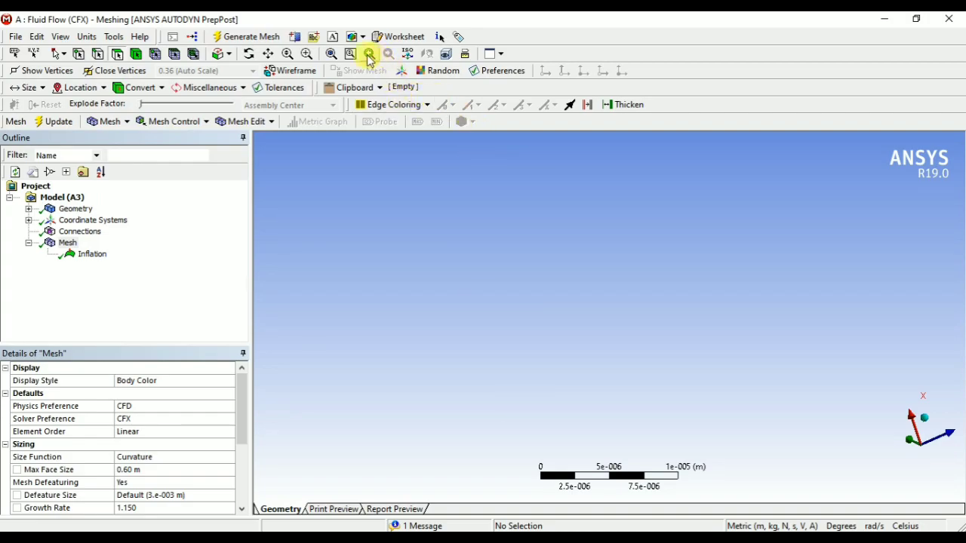
left_click(332, 55)
scroll(442, 304, "up", 5)
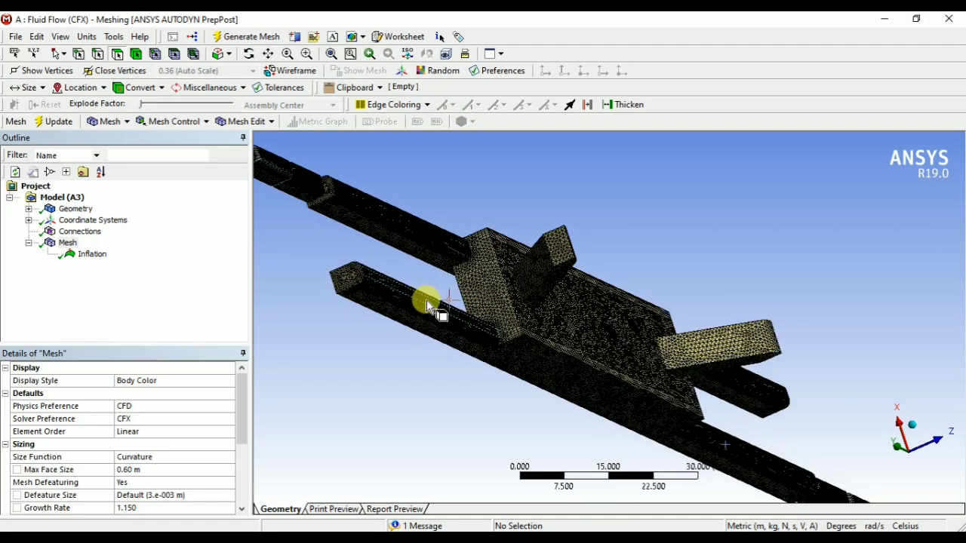
middle_click_drag(324, 246, 604, 279, "ctrl")
scroll(412, 306, "up", 5)
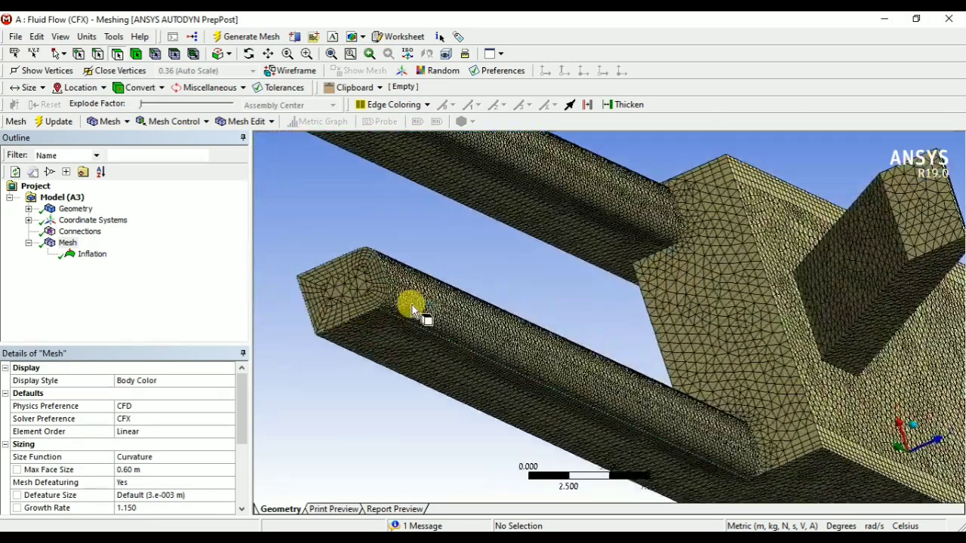
scroll(407, 305, "down", 6)
scroll(532, 313, "down", 6)
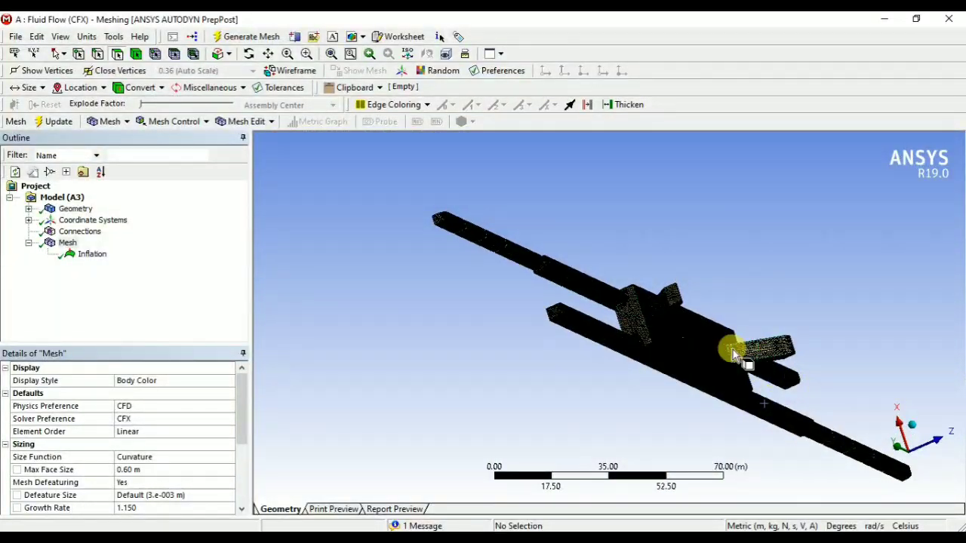
middle_click_drag(661, 266, 552, 225)
scroll(648, 396, "down", 5)
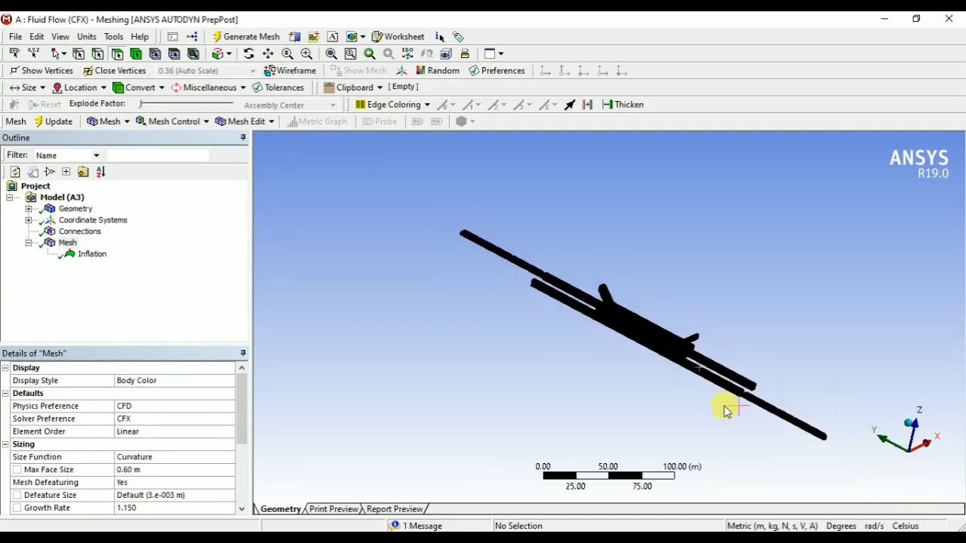
scroll(720, 381, "up", 8)
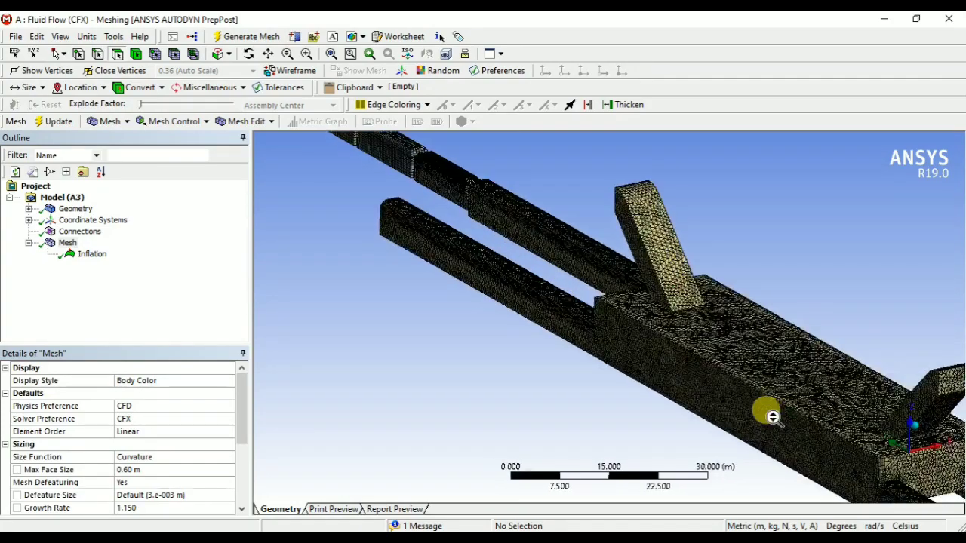
middle_click_drag(637, 339, 221, 125, "ctrl")
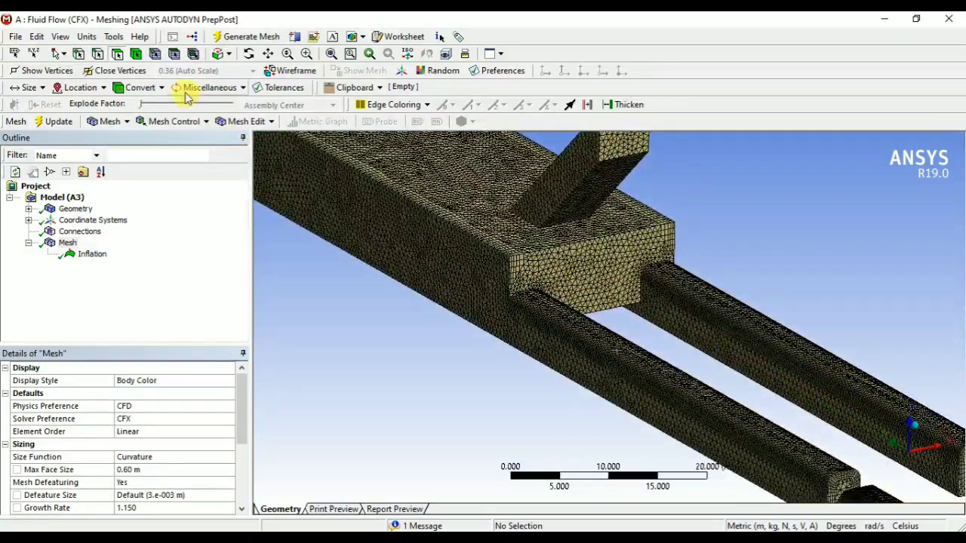
scroll(615, 341, "down", 2)
scroll(789, 401, "up", 5)
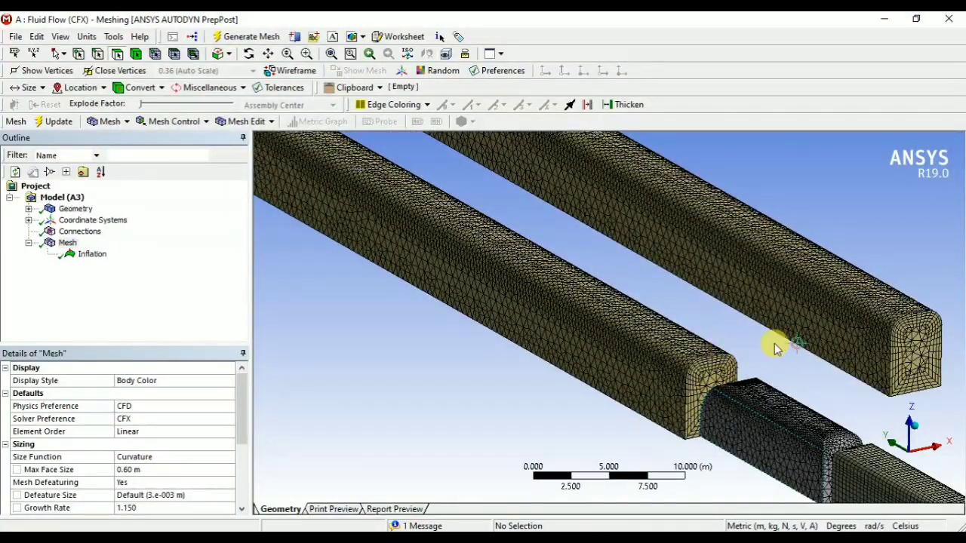
scroll(746, 343, "down", 3)
middle_click_drag(718, 340, 682, 340)
scroll(792, 355, "down", 5)
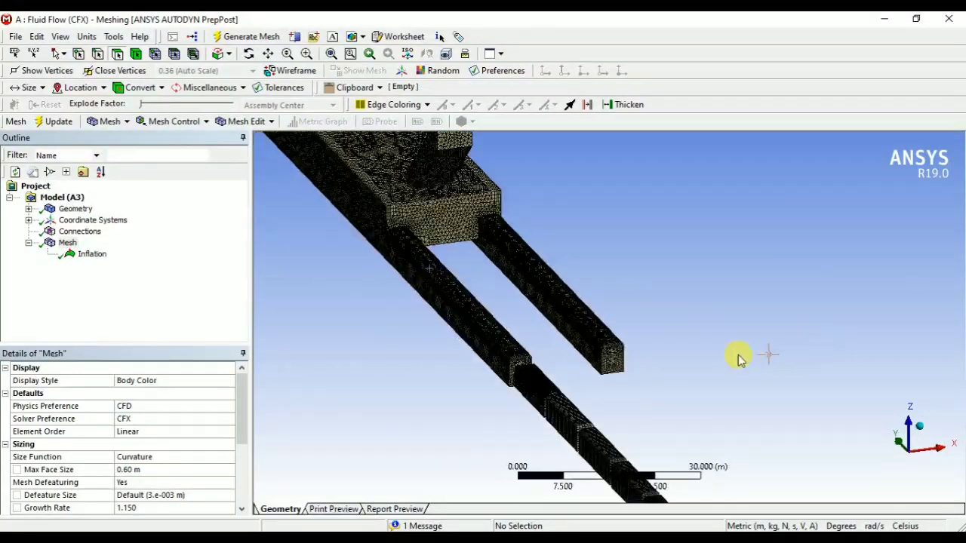
scroll(649, 360, "up", 2)
scroll(520, 222, "down", 4)
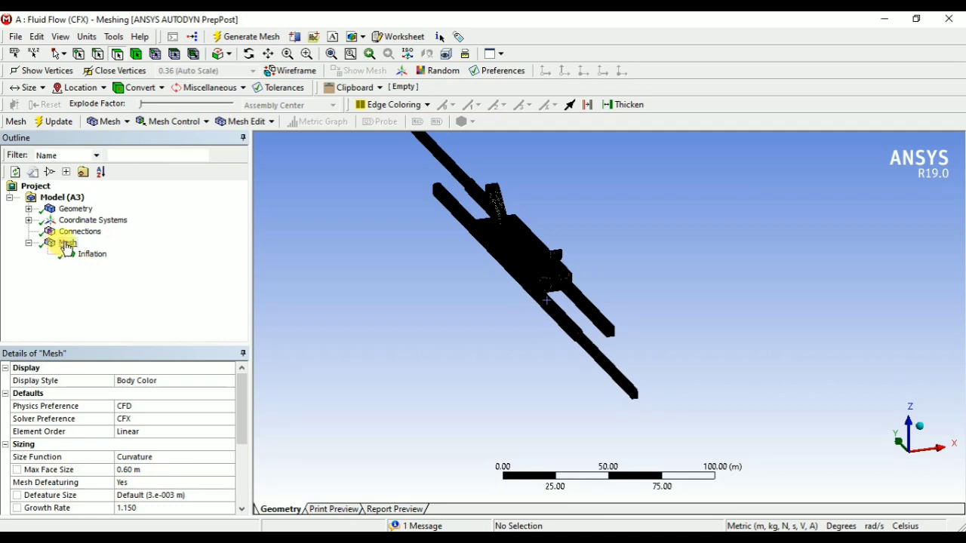
scroll(565, 323, "up", 5)
scroll(569, 325, "up", 1)
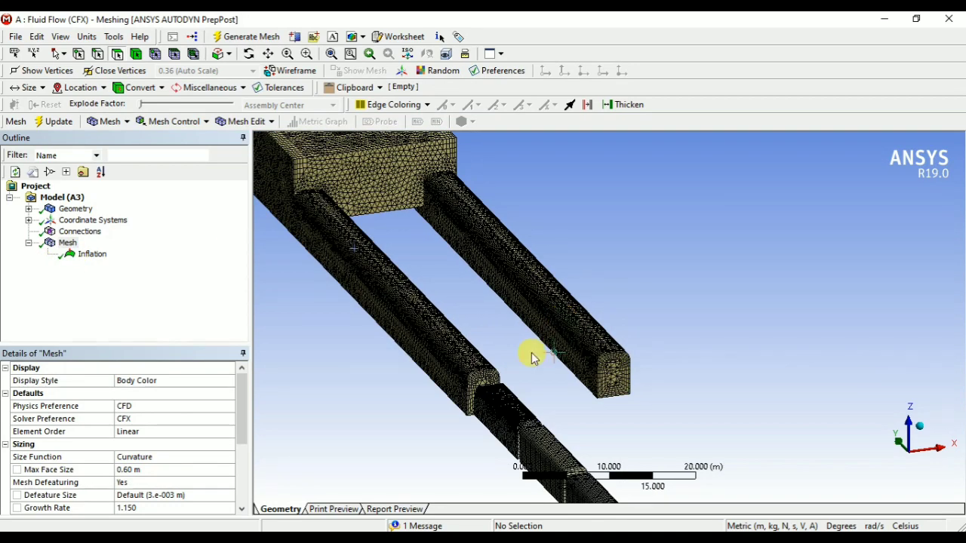
left_click(488, 388)
left_click(617, 384, "ctrl")
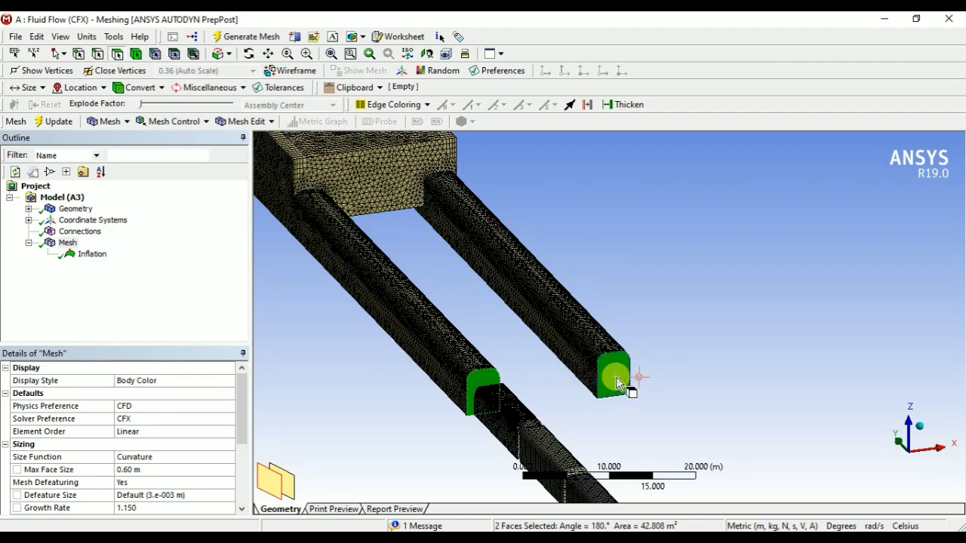
scroll(621, 384, "down", 6)
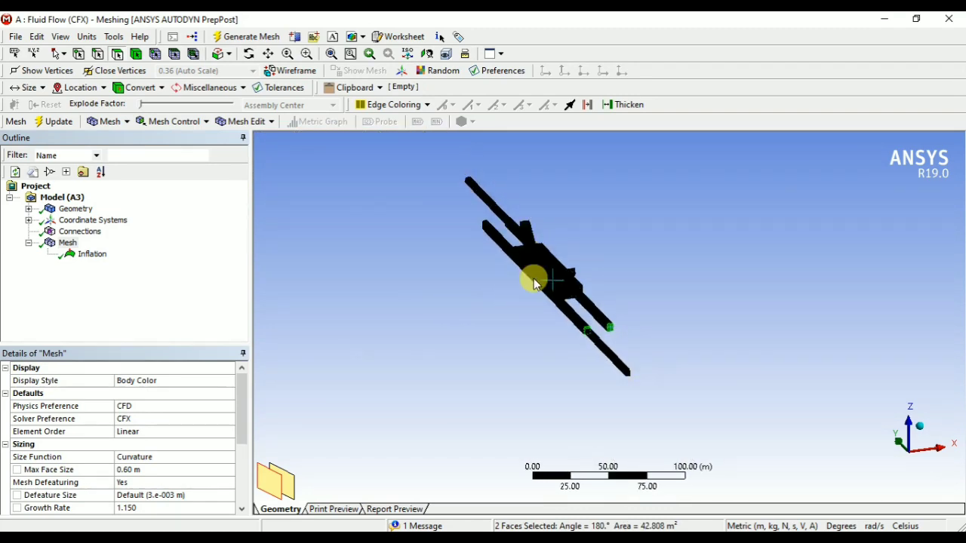
middle_click_drag(490, 334, 795, 369)
scroll(446, 342, "up", 5)
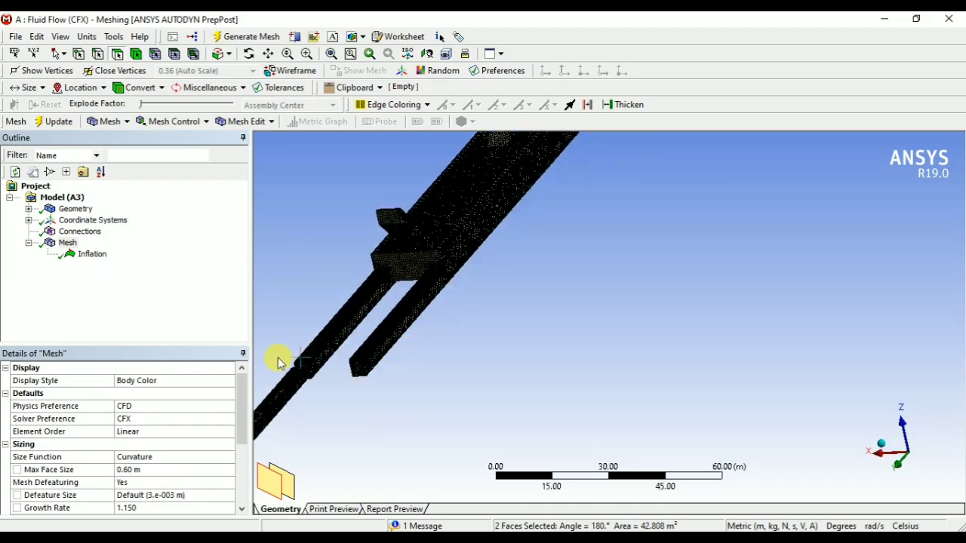
right_click(331, 370)
left_click(378, 393)
right_click(480, 335)
left_click(500, 335)
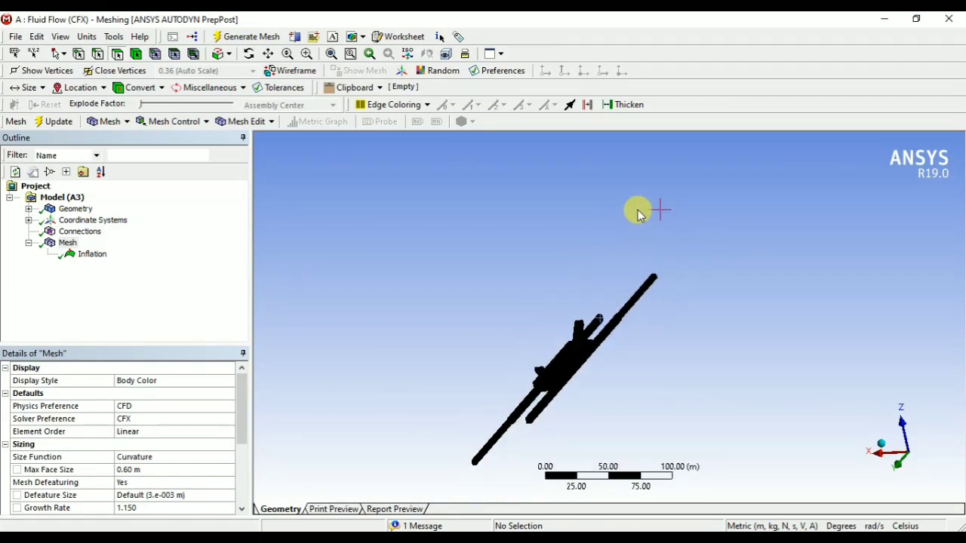
middle_click_drag(407, 366, 457, 419)
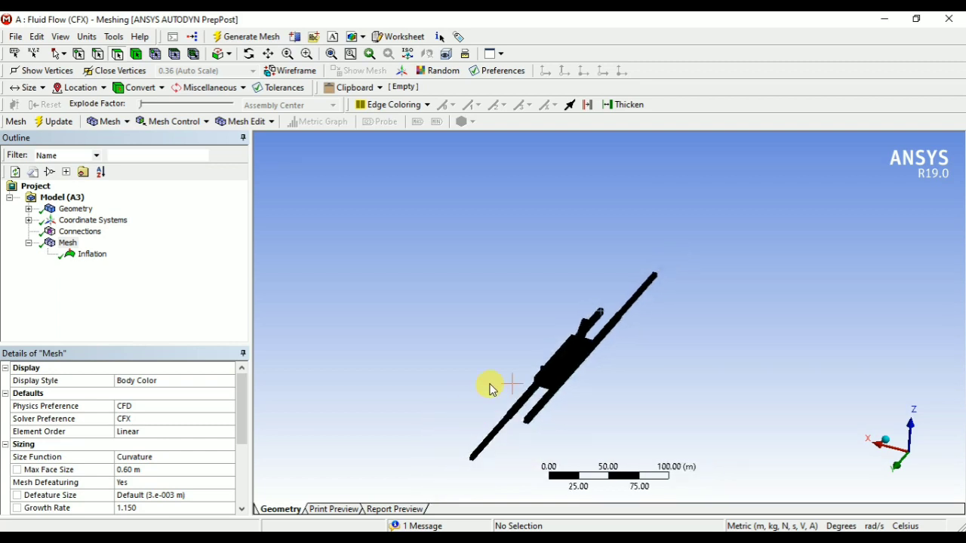
right_click_drag(489, 383, 511, 400)
right_click(547, 443)
left_click(436, 218)
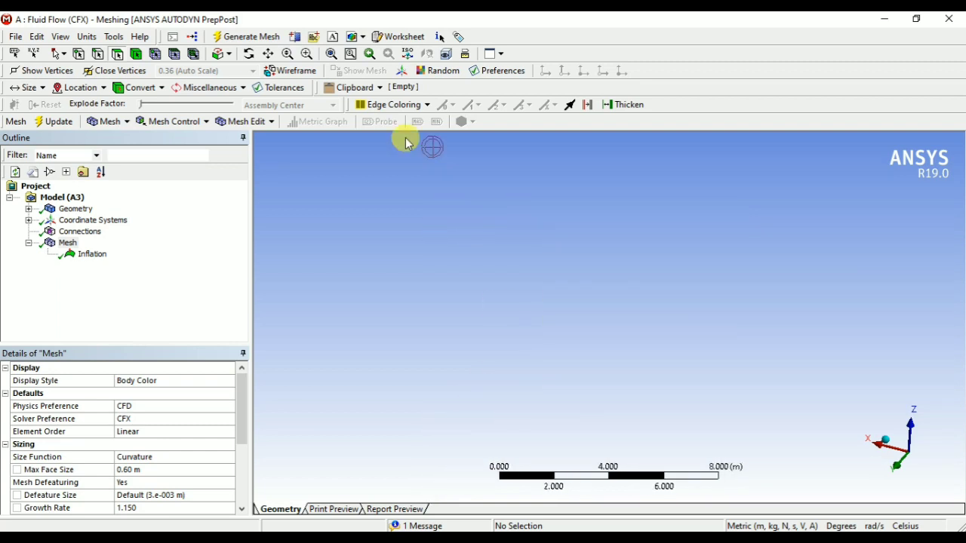
left_click(333, 54)
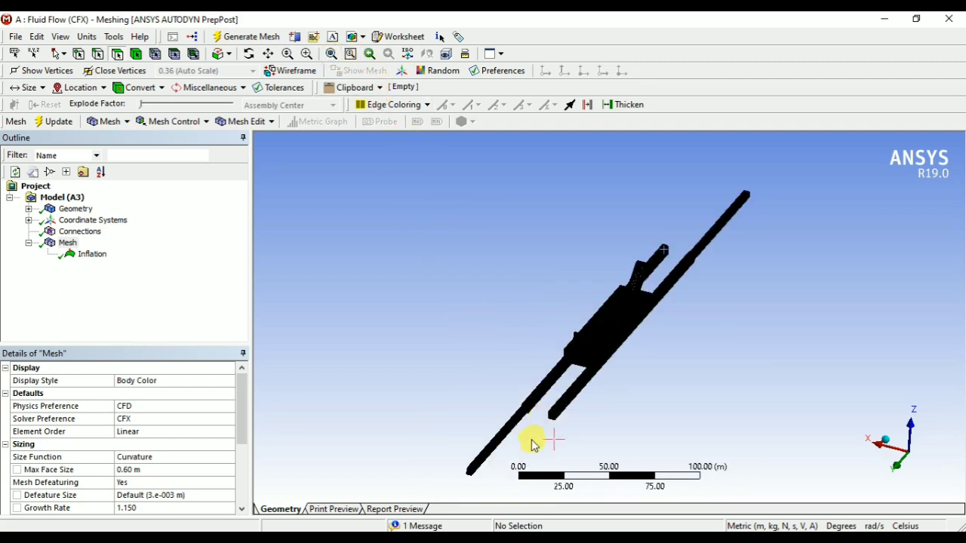
Create a named selection tunnel_opening_1 from the open end faces of both tunnels at one end of the station.
scroll(534, 444, "up", 6)
middle_click_drag(456, 483, 473, 190, "ctrl")
scroll(420, 287, "up", 5)
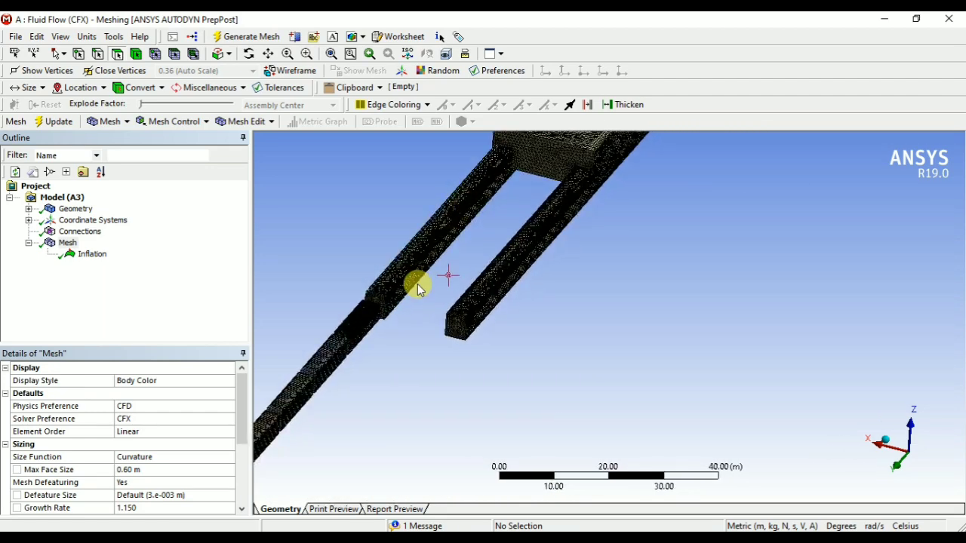
middle_click_drag(330, 313, 459, 339, "ctrl")
left_click(405, 317)
left_click(415, 322)
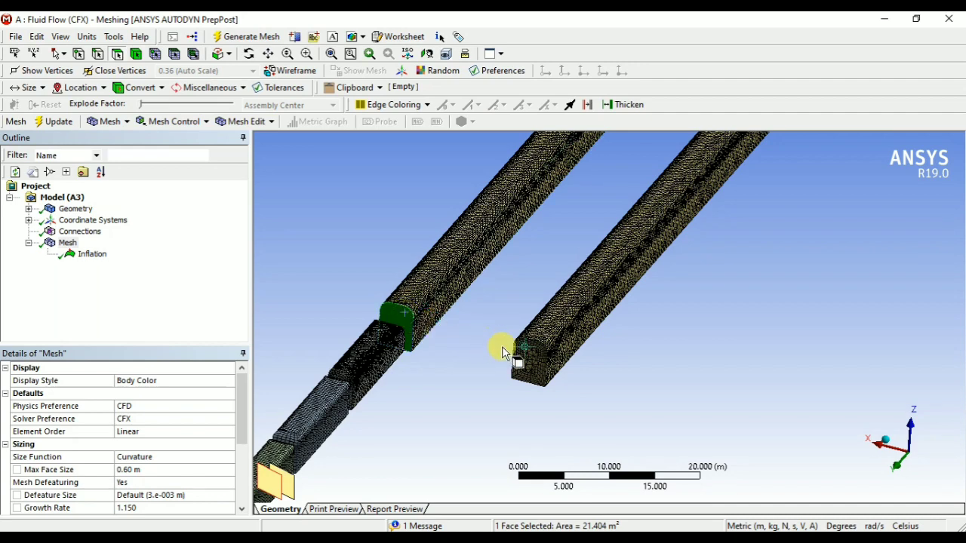
left_click(483, 357)
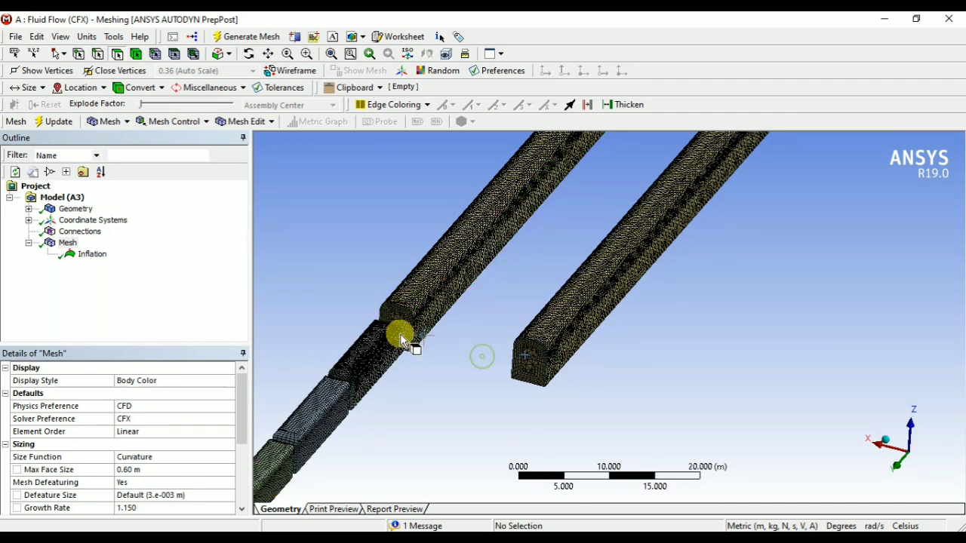
left_click(398, 322)
left_click(534, 371, "ctrl")
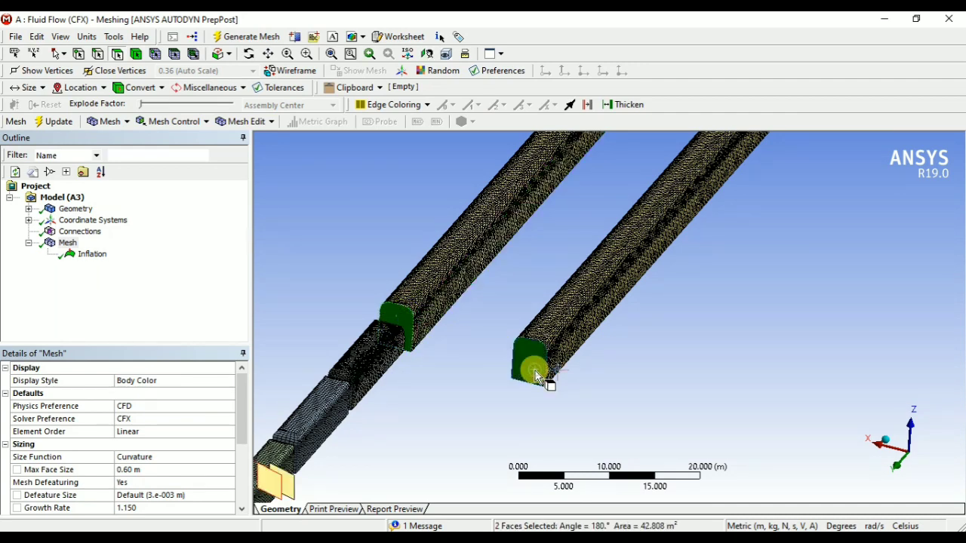
right_click(483, 366)
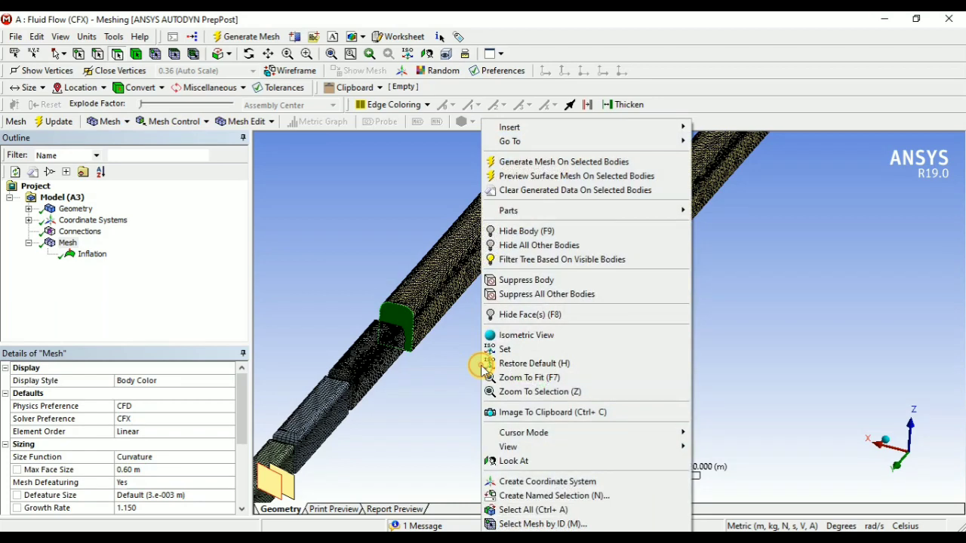
left_click(548, 496)
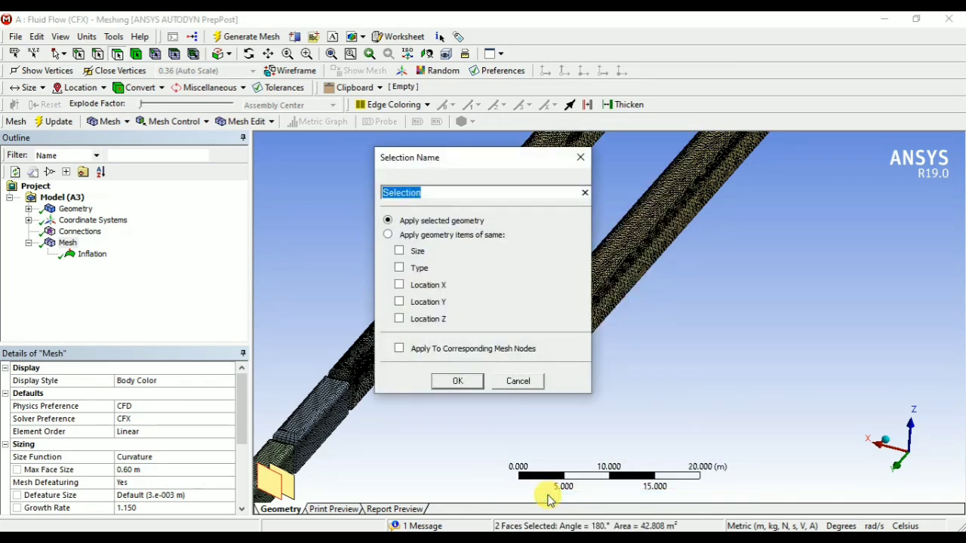
type("tunnel_opening_1")
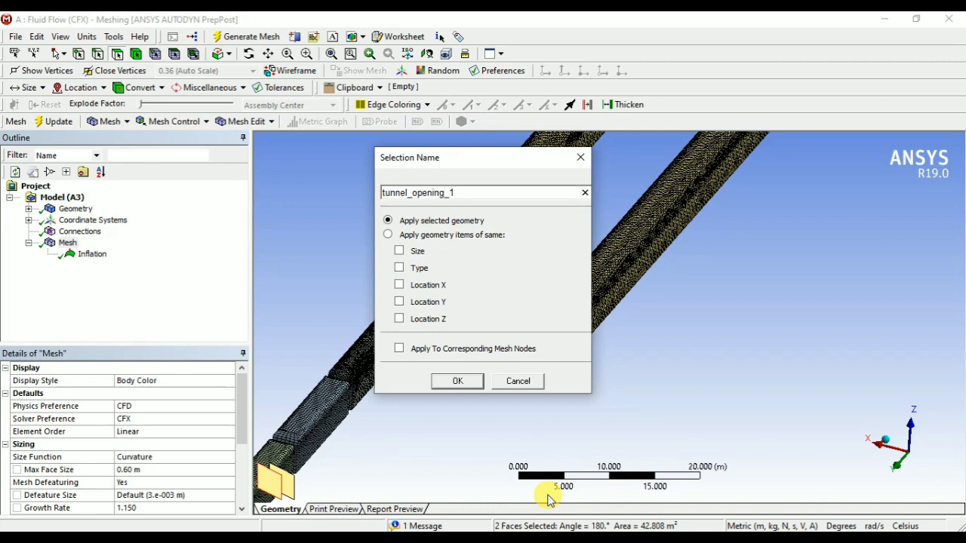
key("Return")
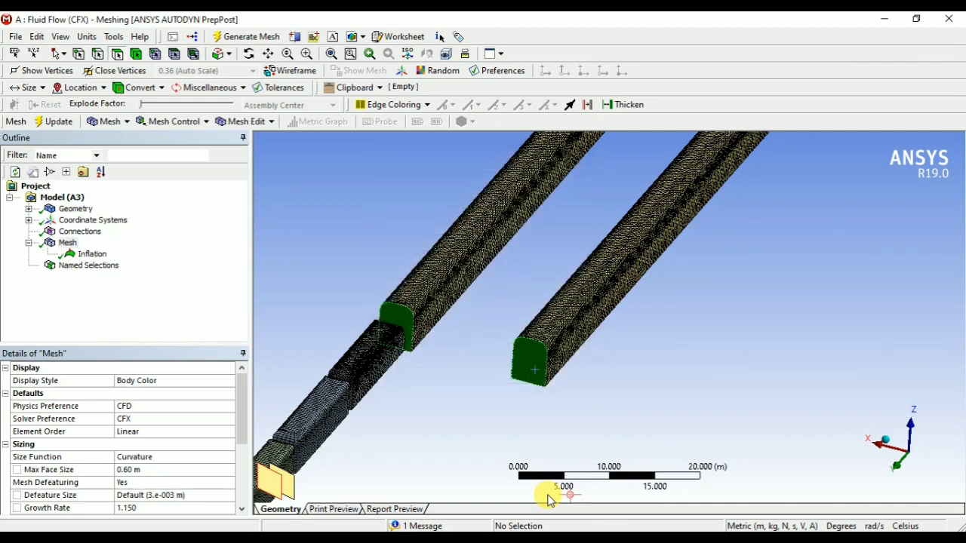
Display the tunnel_opening_1 named selection on the model to check which faces it covers.
left_click(88, 266)
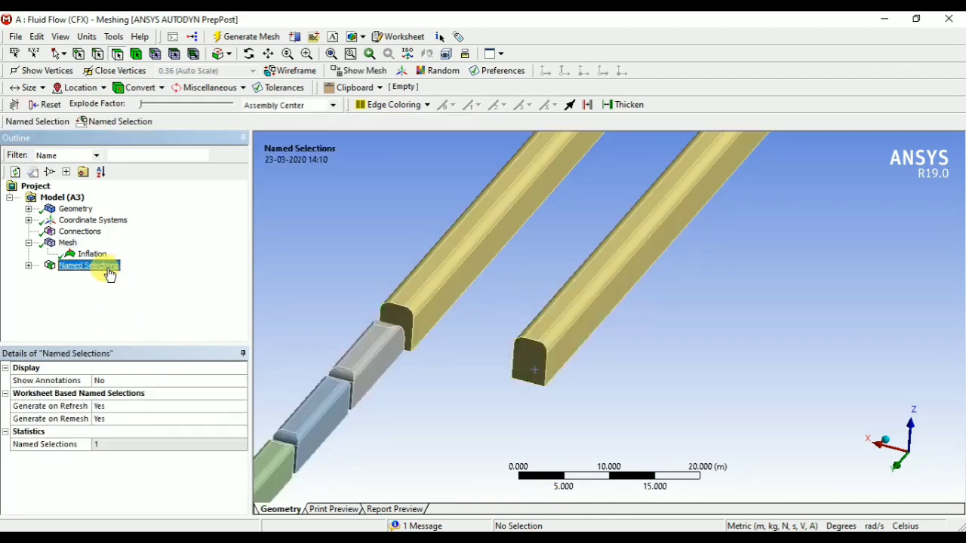
left_click(29, 265)
left_click(83, 278)
scroll(410, 339, "down", 5)
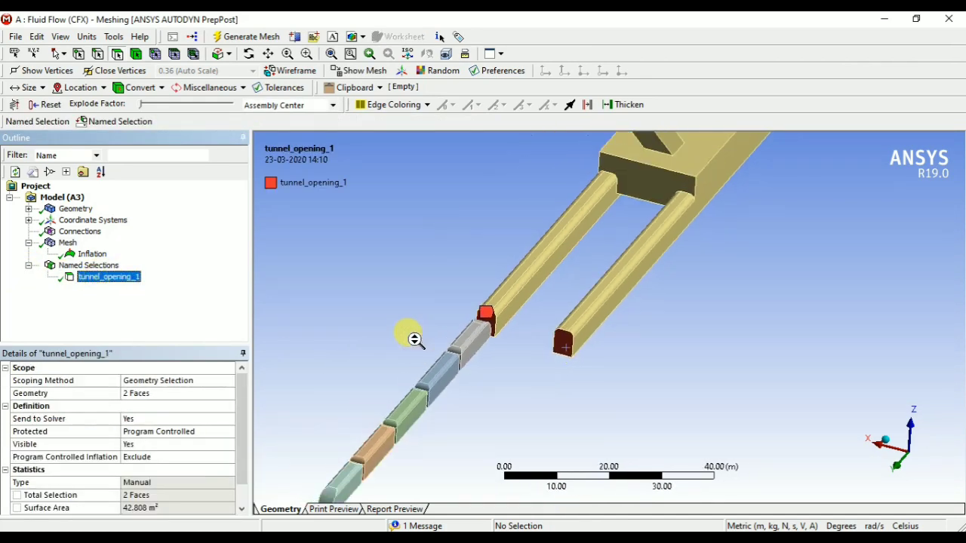
scroll(513, 386, "up", 2)
scroll(496, 395, "down", 1)
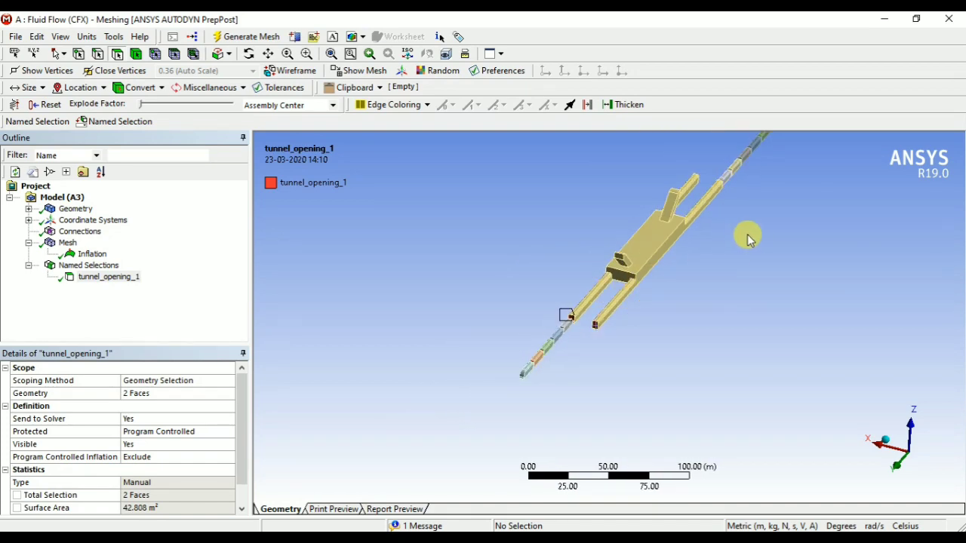
Create a named selection tunnel_opening_2 from the end faces of both tunnels at the opposite end of the station.
middle_click_drag(752, 224, 574, 285)
scroll(769, 230, "up", 3)
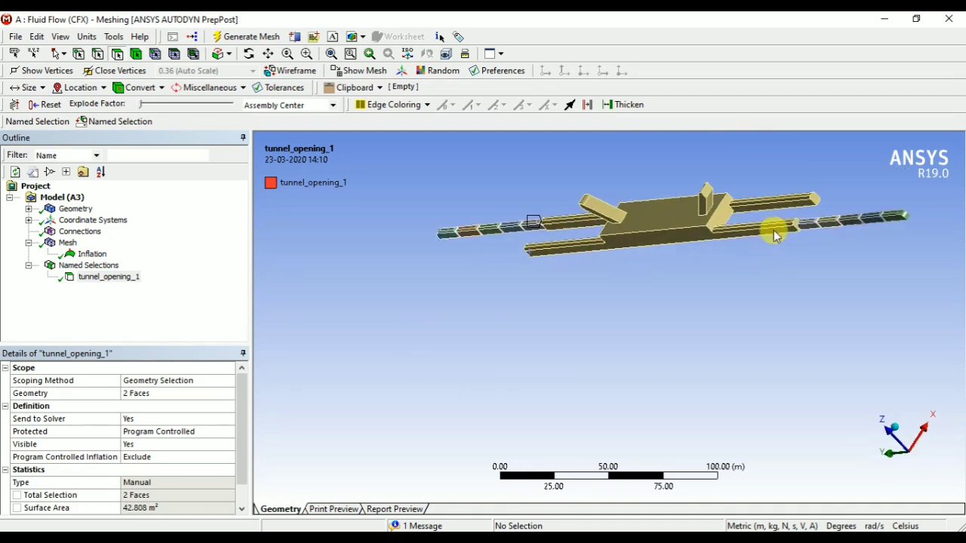
middle_click_drag(849, 185, 488, 417, "ctrl")
scroll(576, 375, "up", 3)
left_click(547, 457)
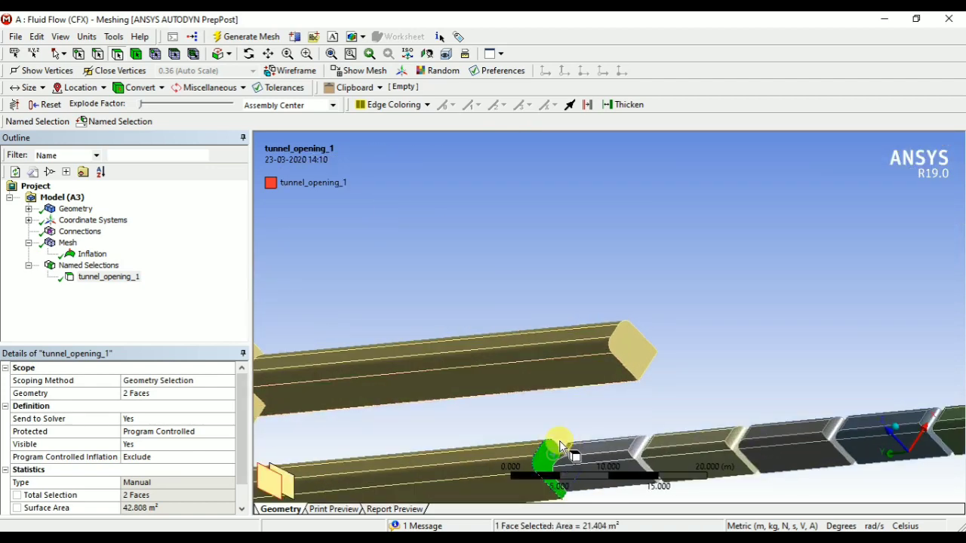
left_click(629, 347, "ctrl")
right_click(628, 343)
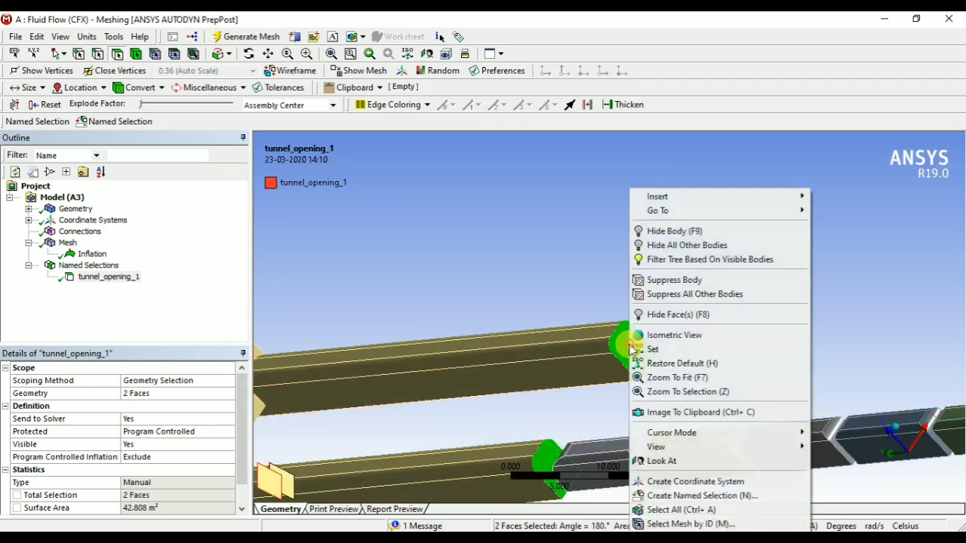
left_click(700, 497)
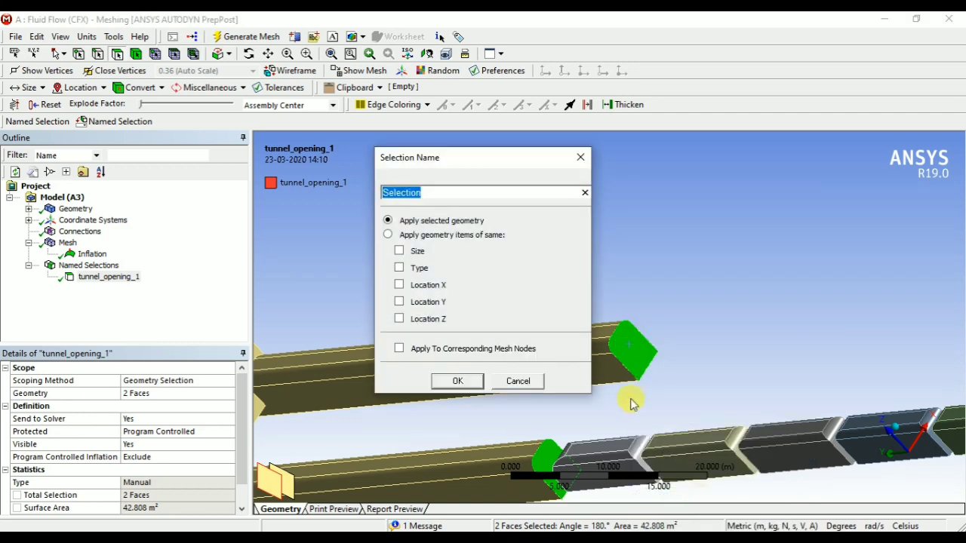
type("tunnel_opening_2")
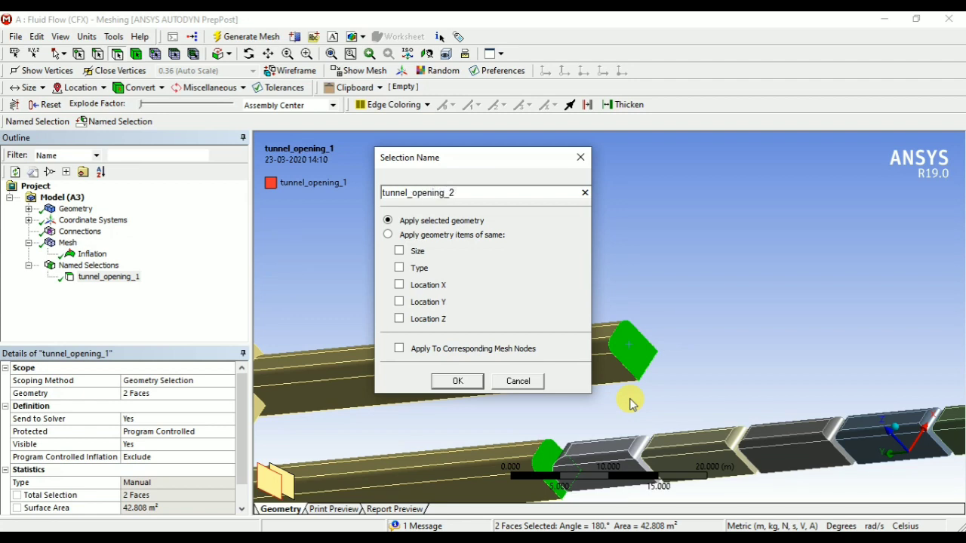
key("Return")
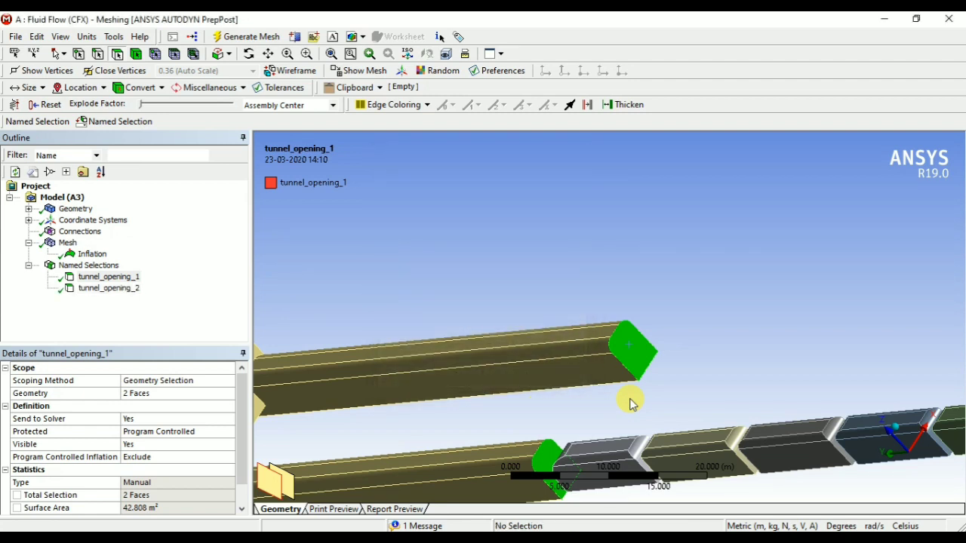
Select the end face of the inclined passage near the second tunnel openings for a new named selection.
scroll(689, 325, "down", 5)
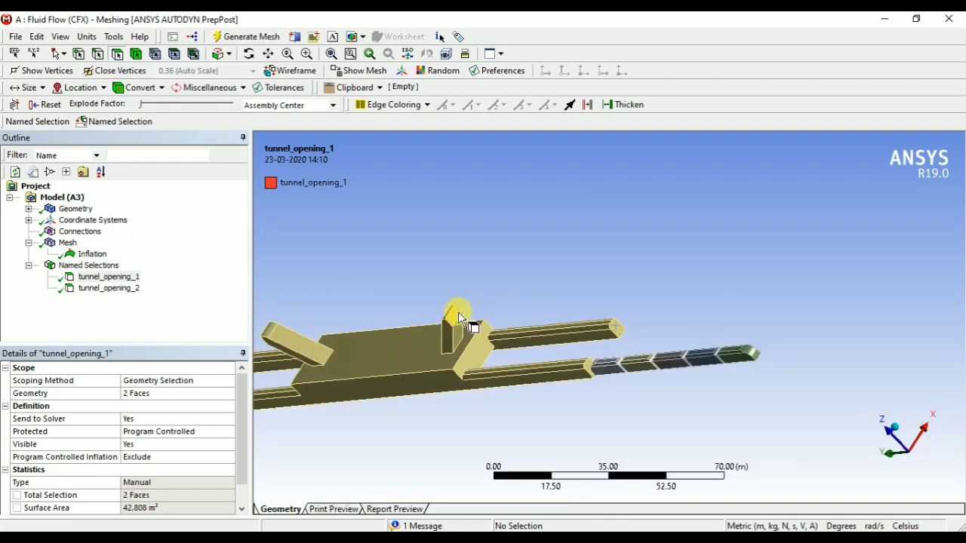
left_click(458, 311)
right_click(458, 311)
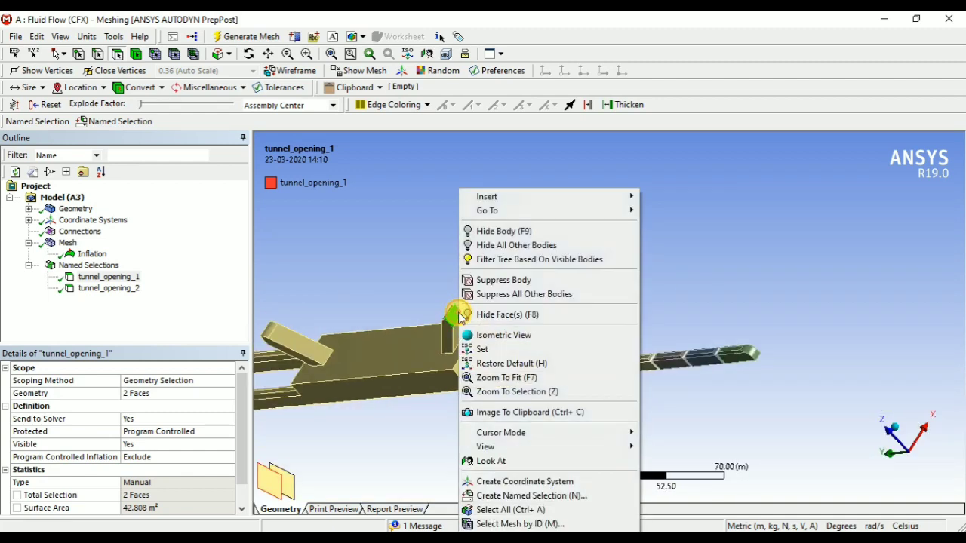
Create a named selection called station_door_1 from the selected end face of the inclined station entrance.
left_click(558, 496)
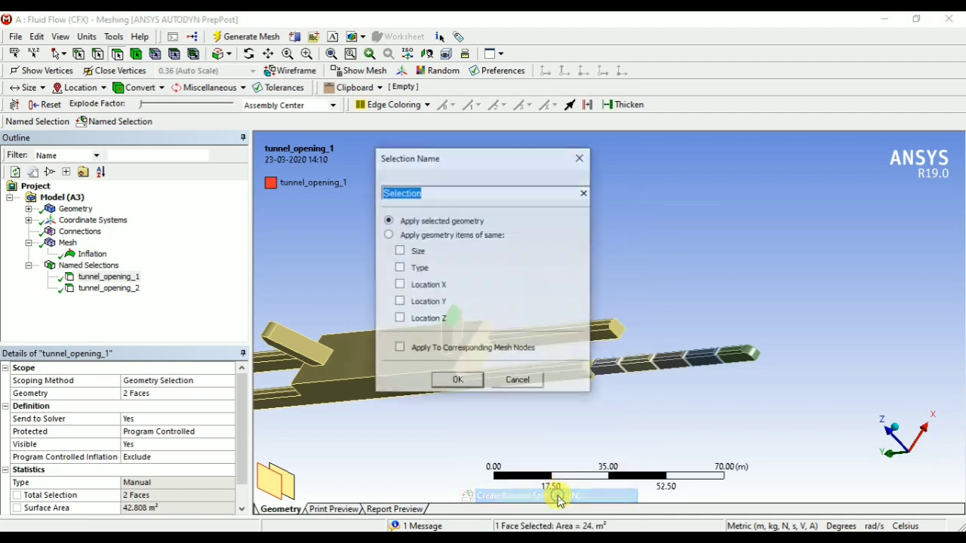
type("station_door_2")
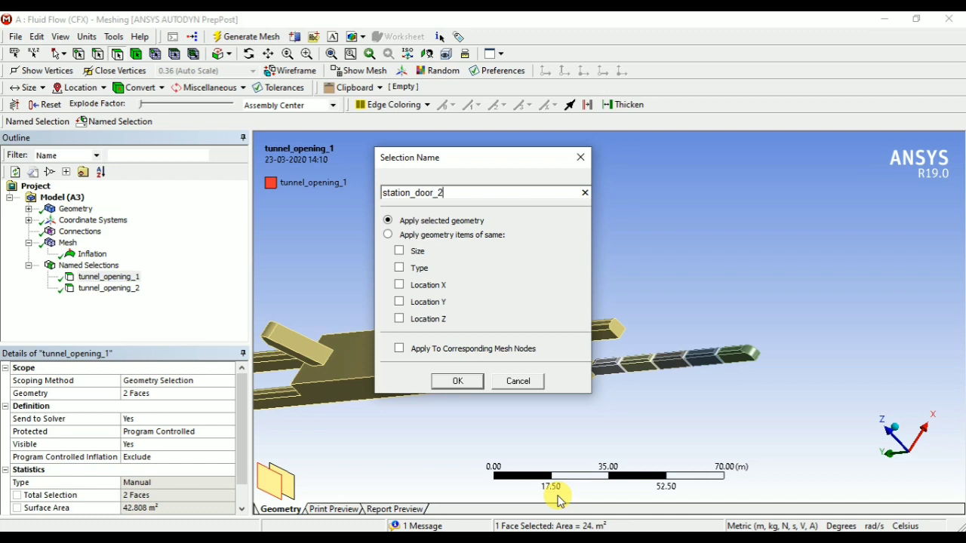
key("Return")
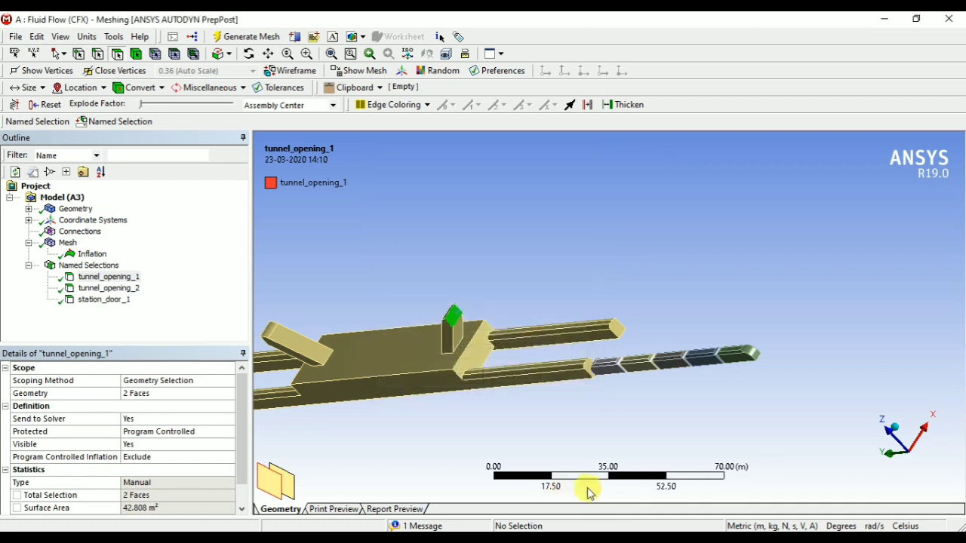
Create a named selection called station_door_2 from the end face of the inclined entrance at the station's opposite end.
scroll(656, 402, "down", 7)
middle_click_drag(575, 398, 411, 363)
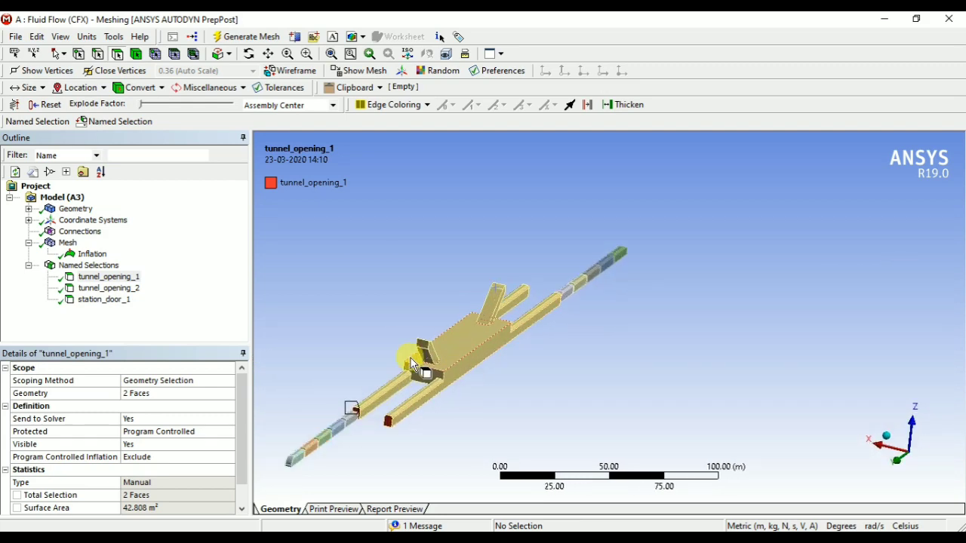
scroll(411, 364, "up", 10)
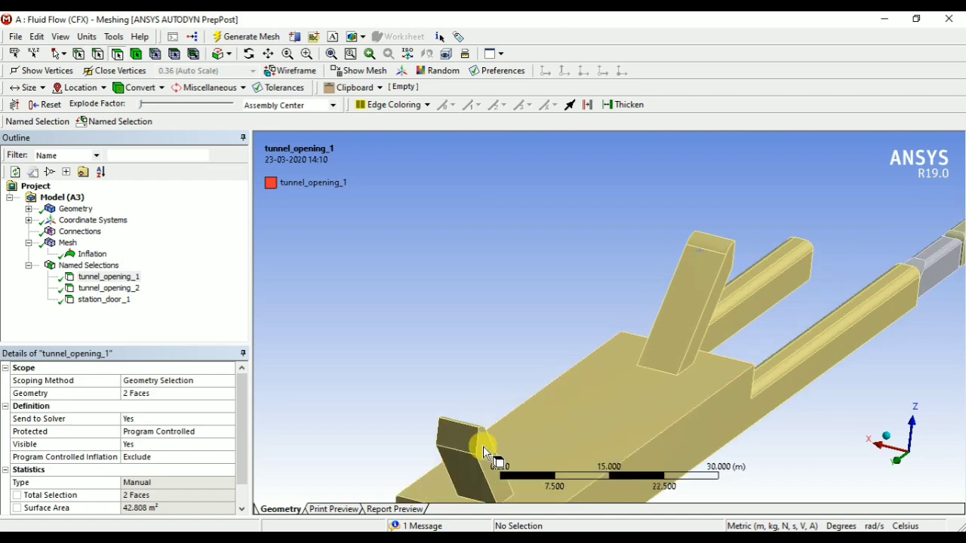
scroll(483, 446, "down", 2)
left_click(427, 455)
right_click(427, 455)
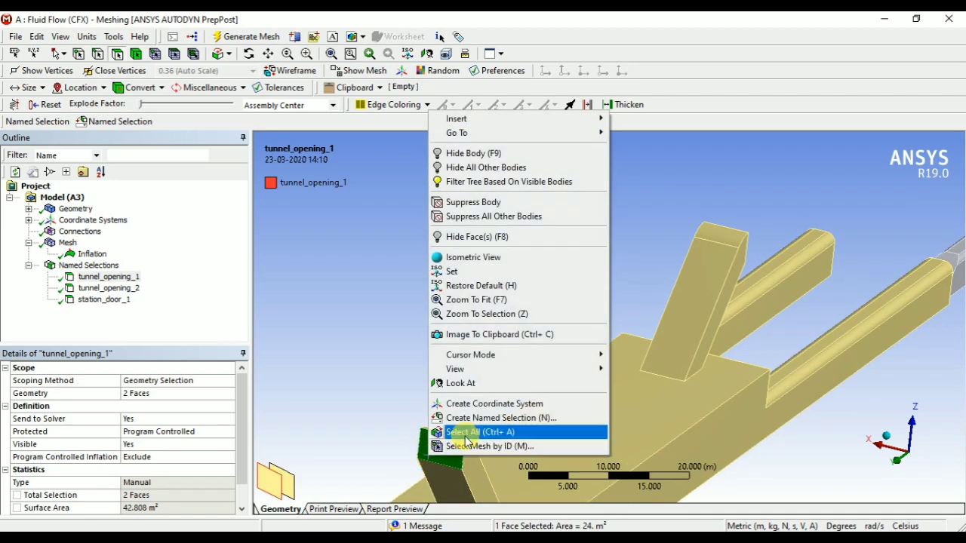
left_click(468, 418)
type("station_door_2")
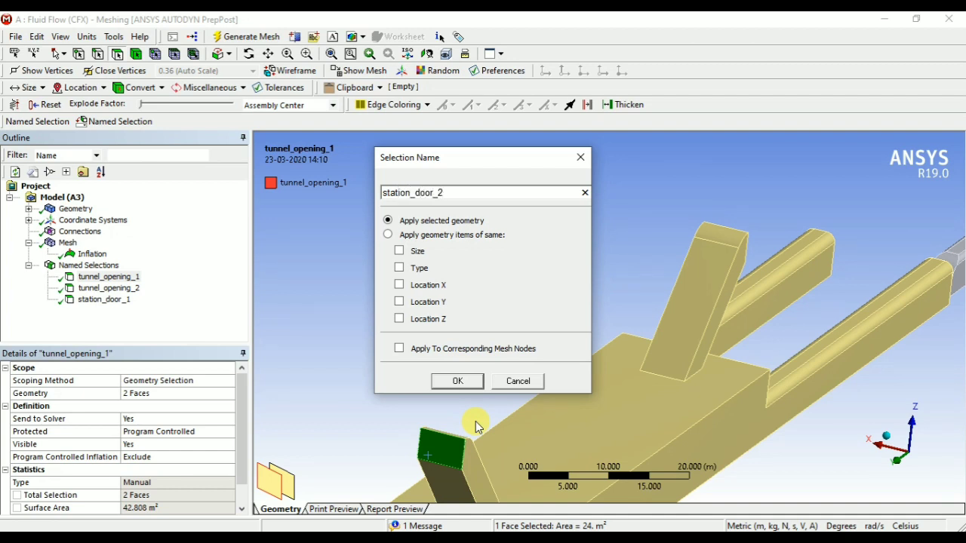
key("Return")
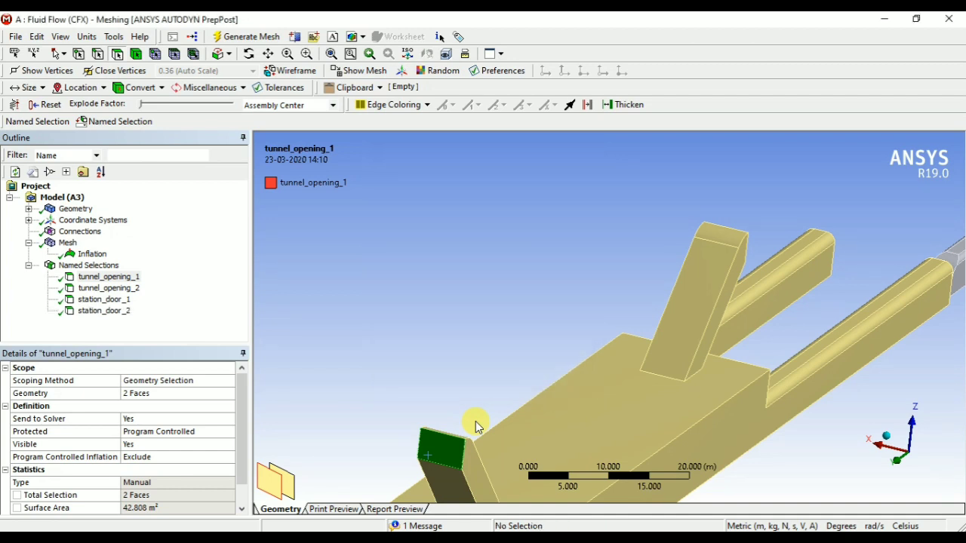
Update the mesh with the new named selections and fit the whole model in view.
left_click(67, 242)
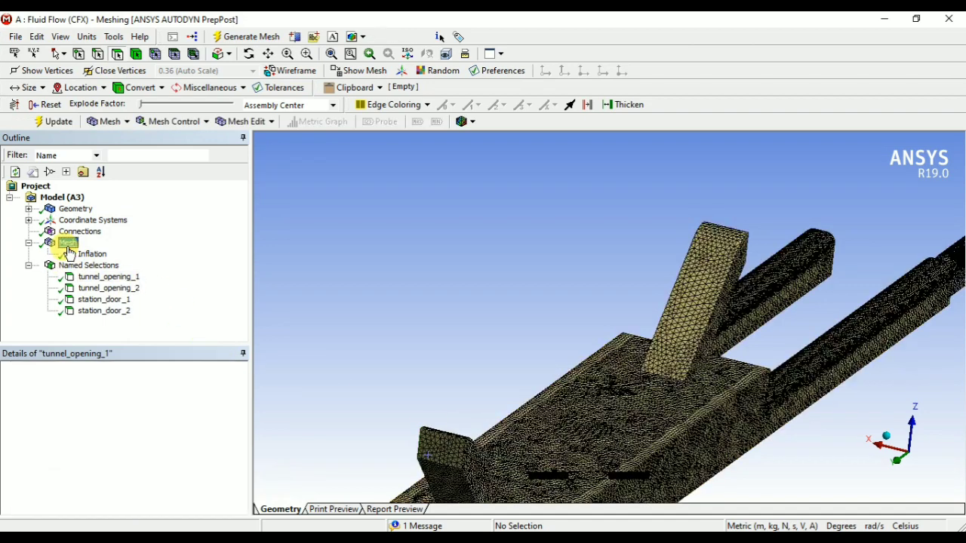
left_click(59, 121)
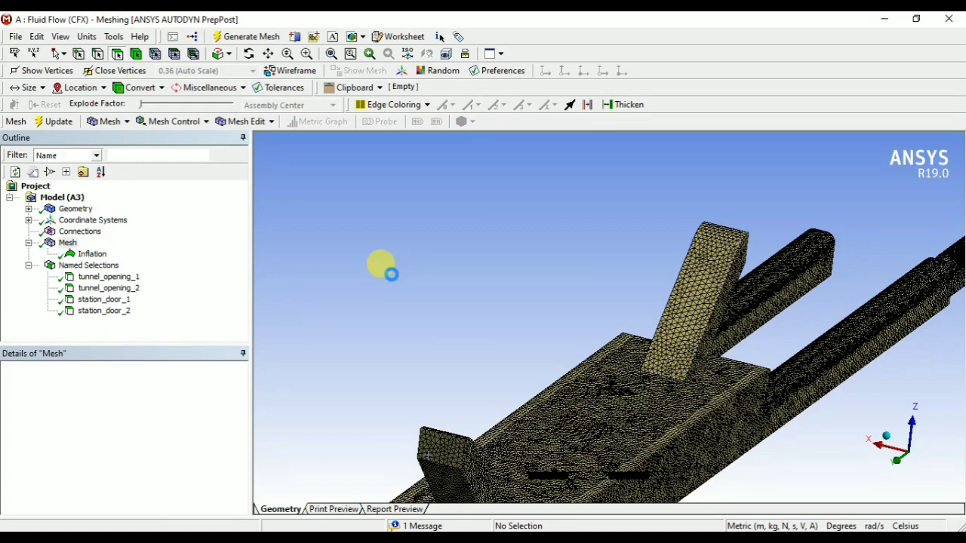
key("F7")
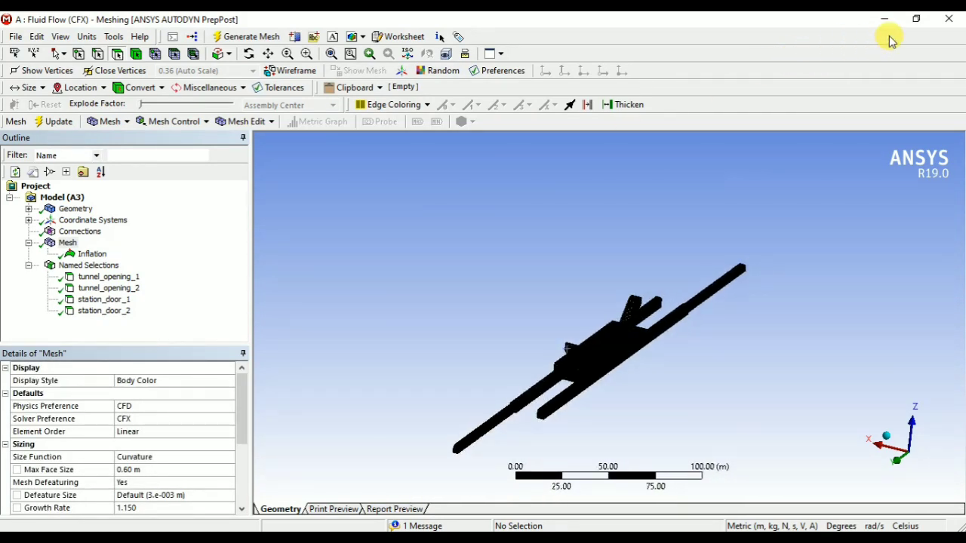
Save the project from the Meshing application and close Meshing.
left_click(15, 36)
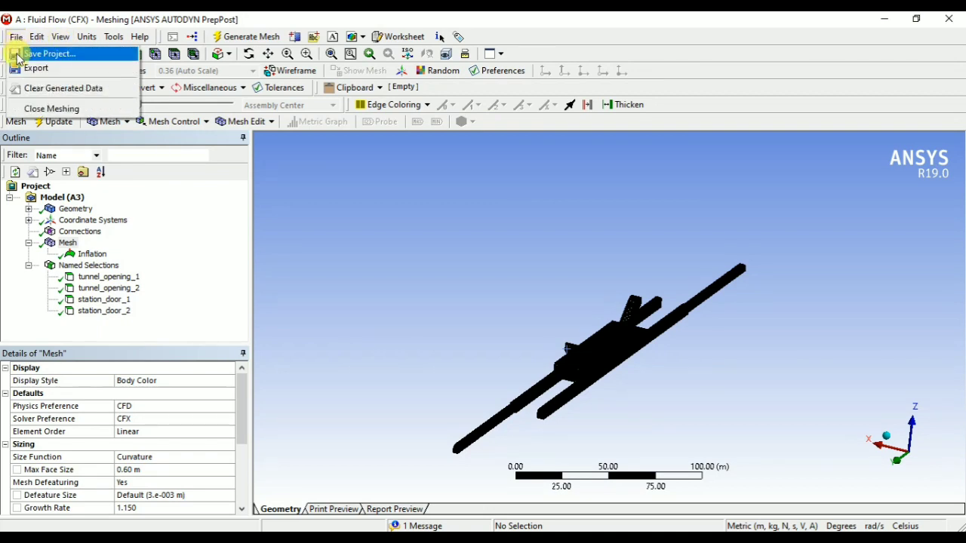
left_click(20, 54)
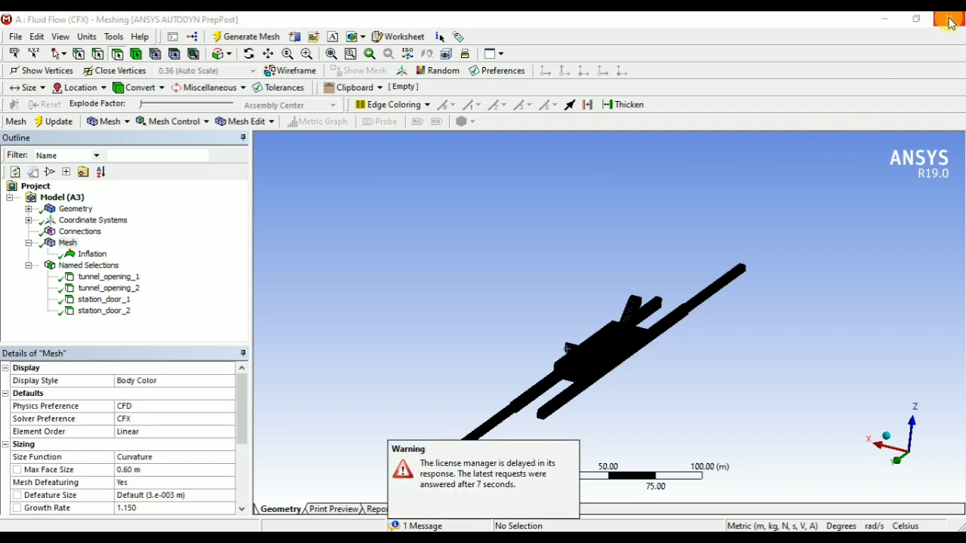
left_click(485, 499)
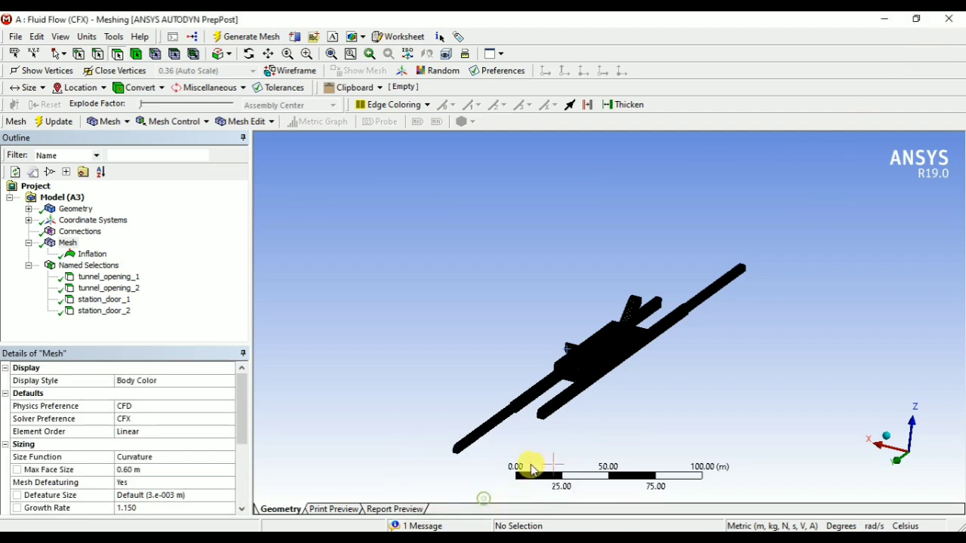
left_click(948, 23)
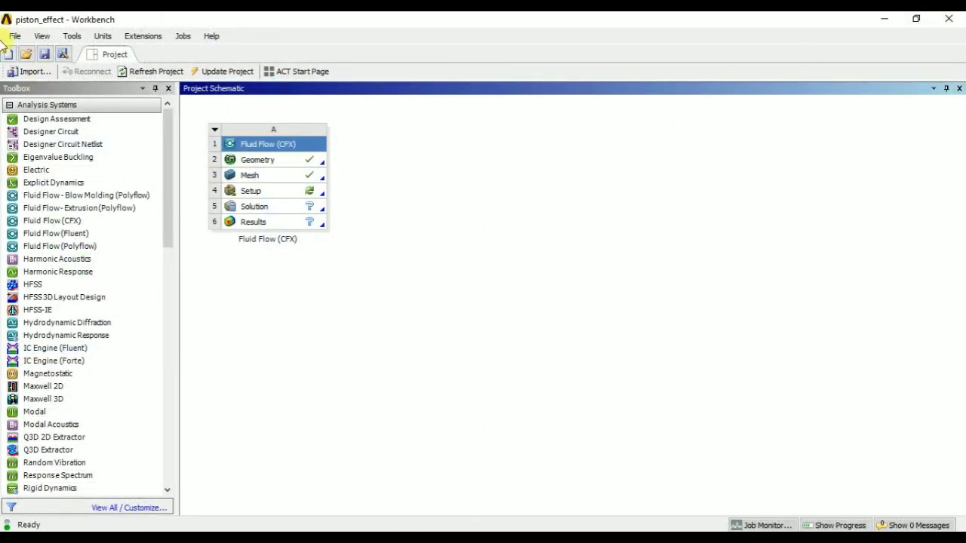
Save the piston_effect project in Workbench and open the Fluid Flow (CFX) Setup in a maximized CFX-Pre window.
left_click(44, 53)
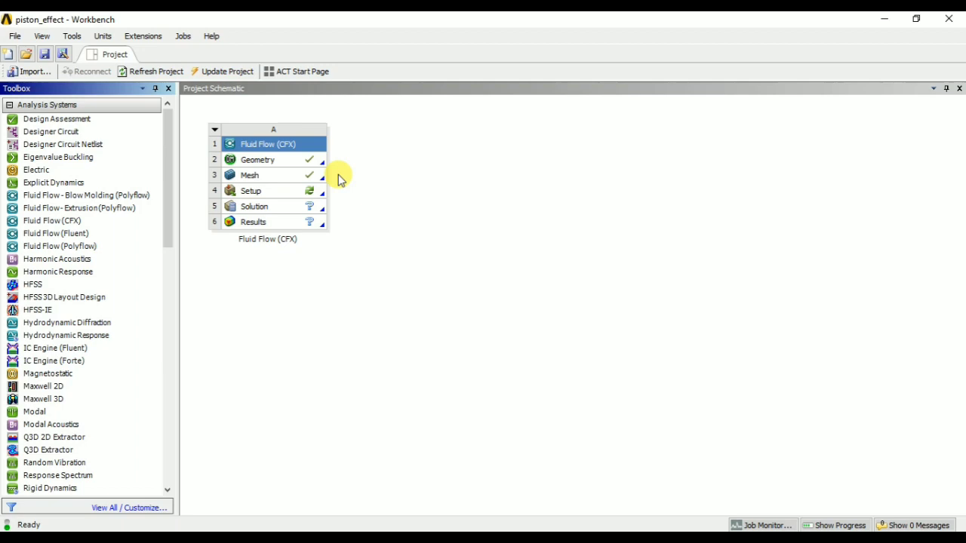
double_click(270, 192)
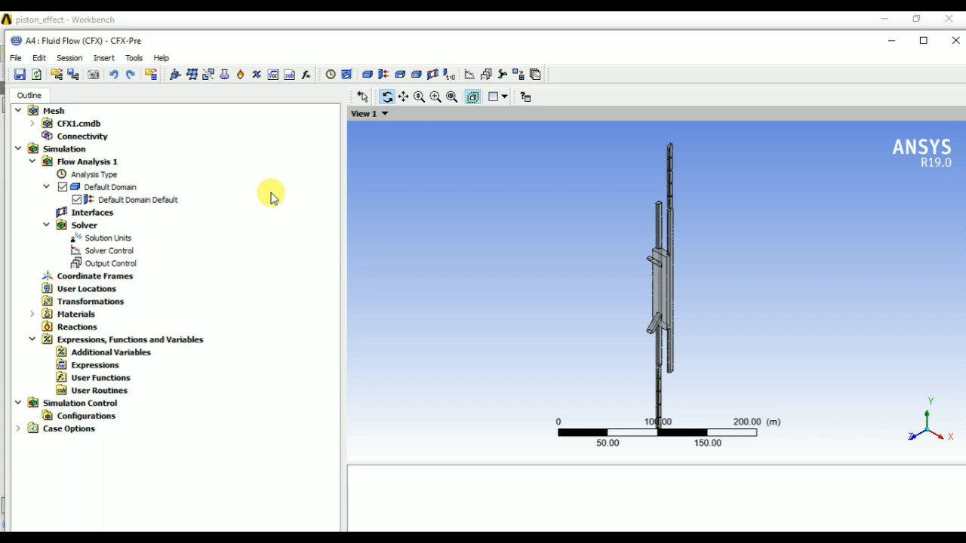
left_click(919, 40)
Delete the Default Domain from Flow Analysis 1.
left_click(96, 162)
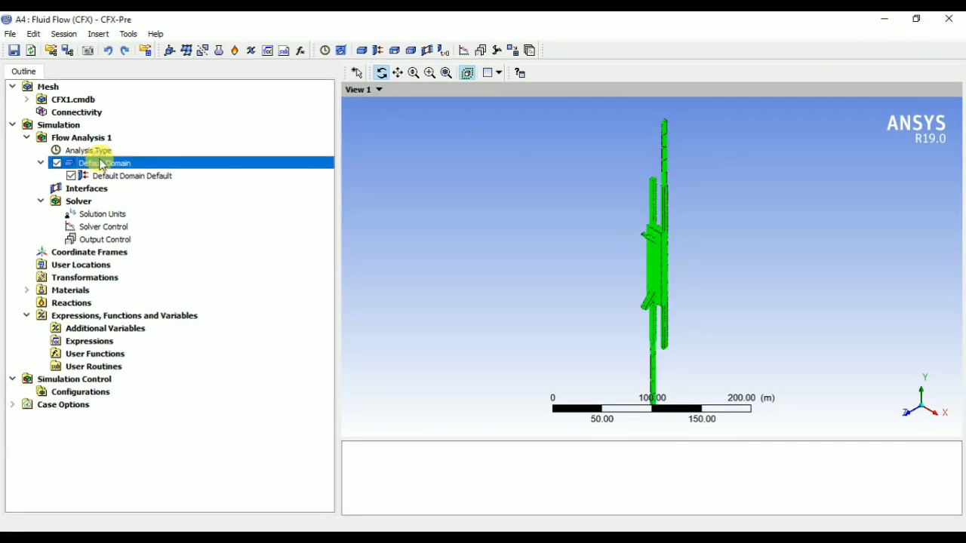
right_click(99, 163)
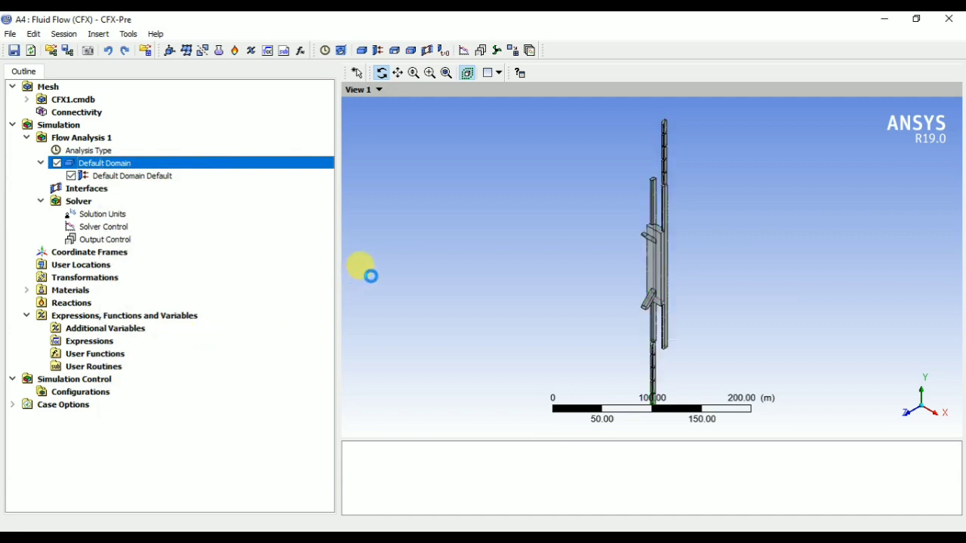
key("Delete")
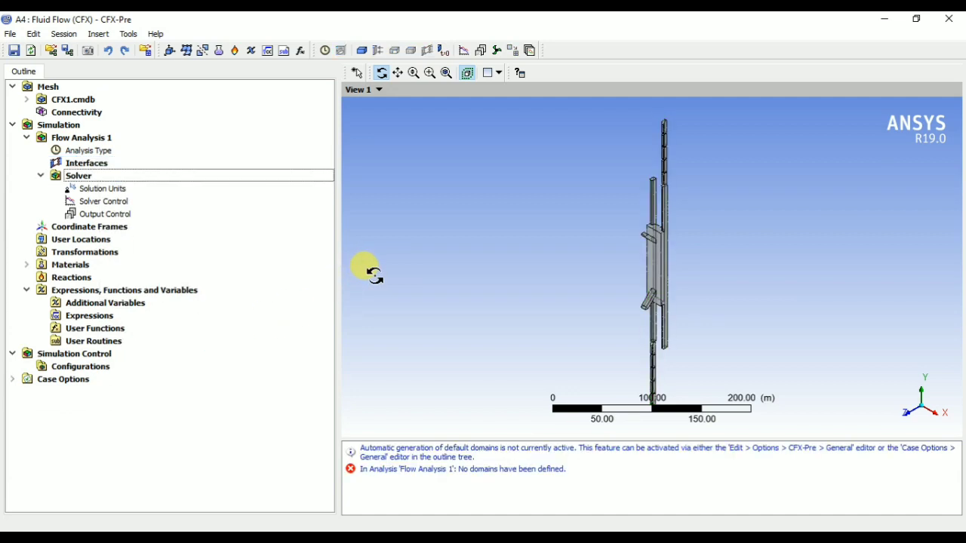
Insert a new expression named initialVelocity.
double_click(88, 317)
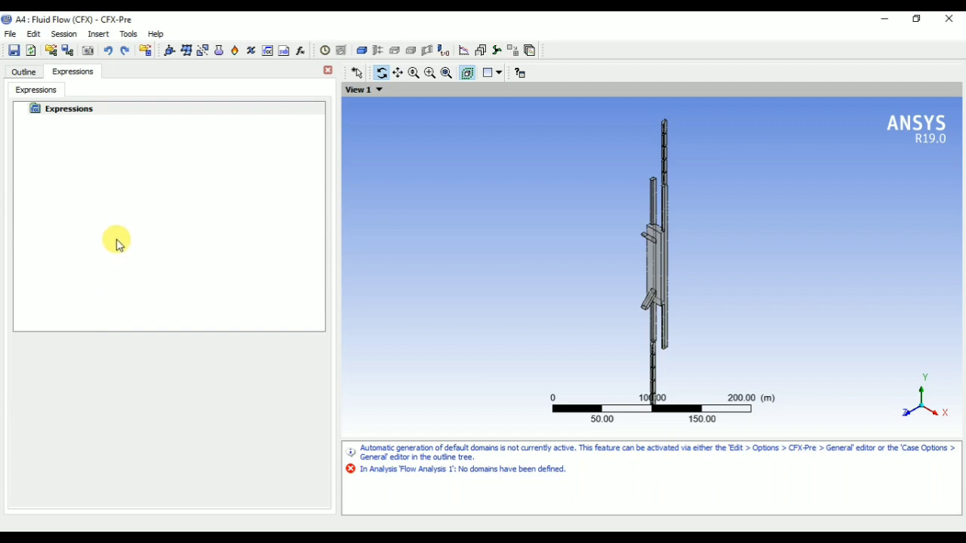
right_click(72, 109)
mouse_move(85, 118)
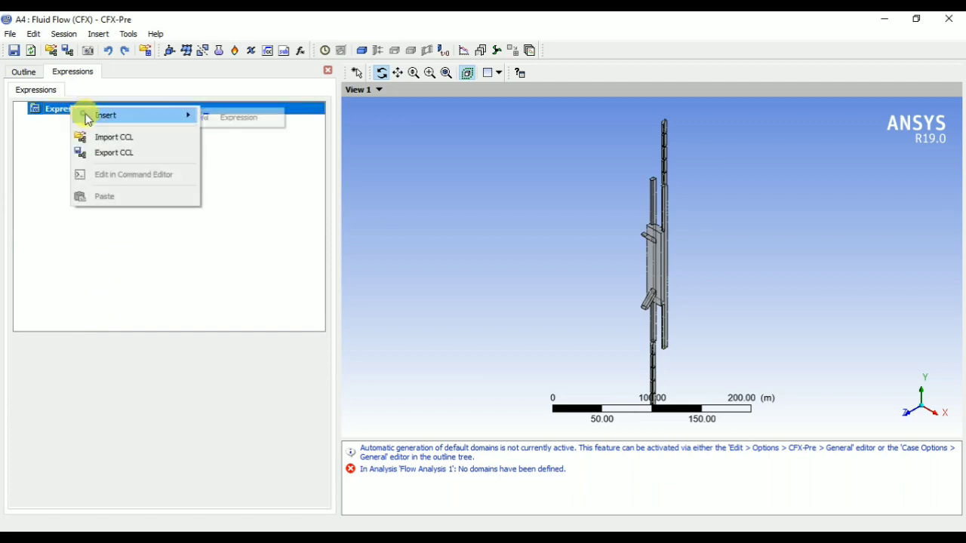
left_click(236, 113)
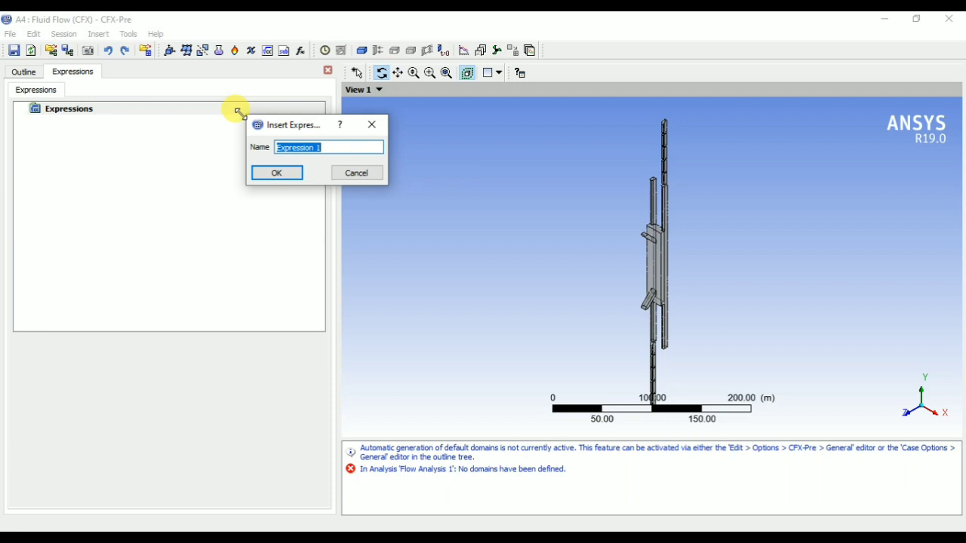
type("initialCelocit")
key("BackSpace")
key("BackSpace")
key("BackSpace")
key("BackSpace")
key("BackSpace")
key("BackSpace")
key("BackSpace")
type("Velocity")
key("Return")
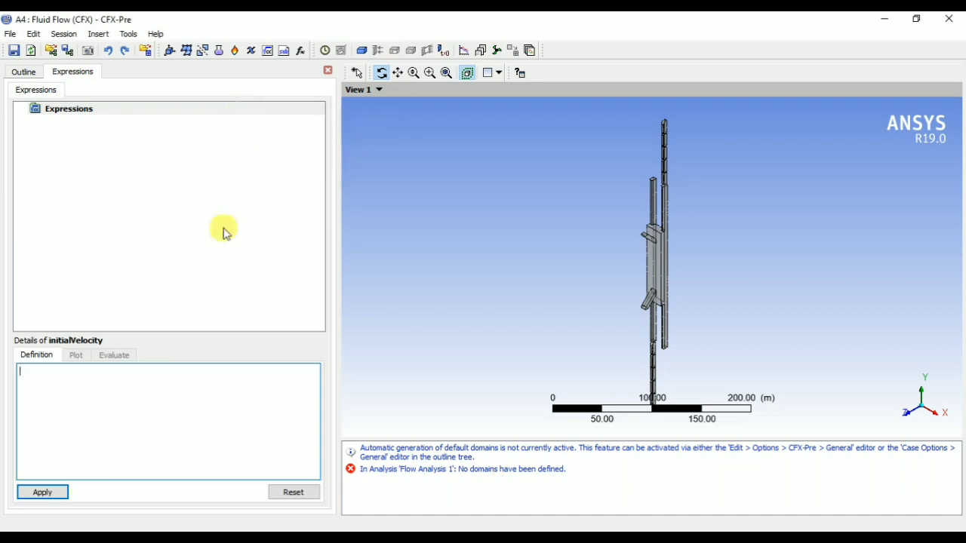
Define the initialVelocity expression as 10 [m s^-1] and apply it.
type("10 [")
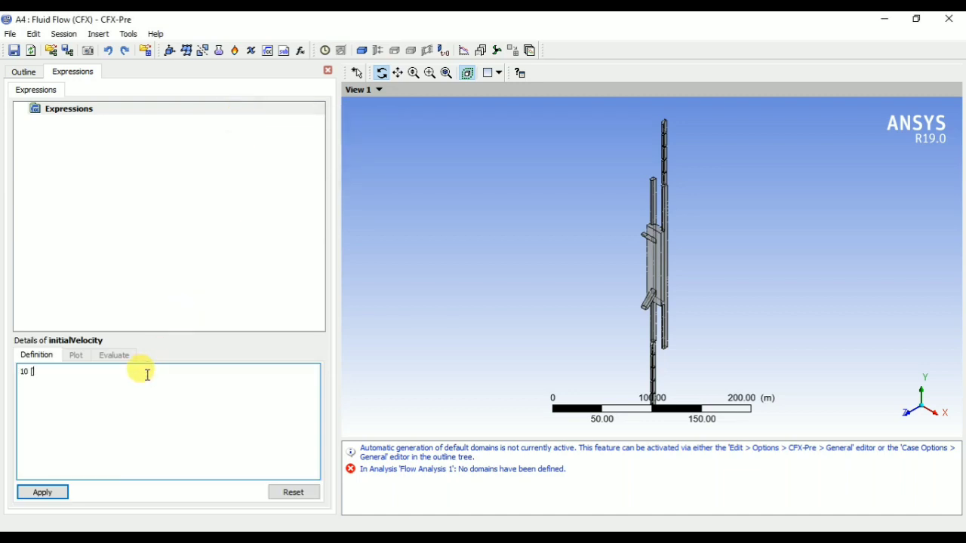
type("m s^-1]")
left_click(41, 494)
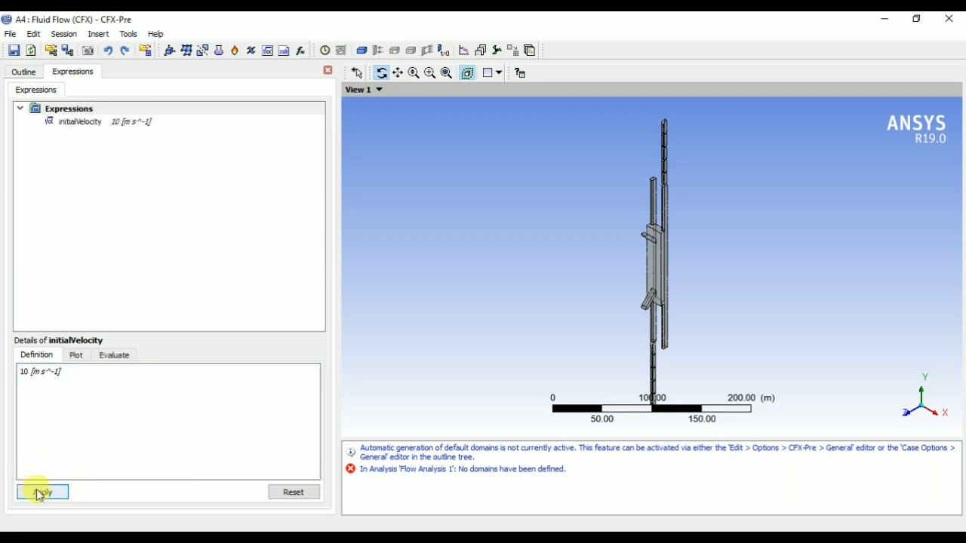
Add an expression named zeroVelocity and define it as 0 [m s^-1].
left_click(76, 110)
right_click(75, 112)
mouse_move(126, 116)
left_click(218, 117)
type("zeroV")
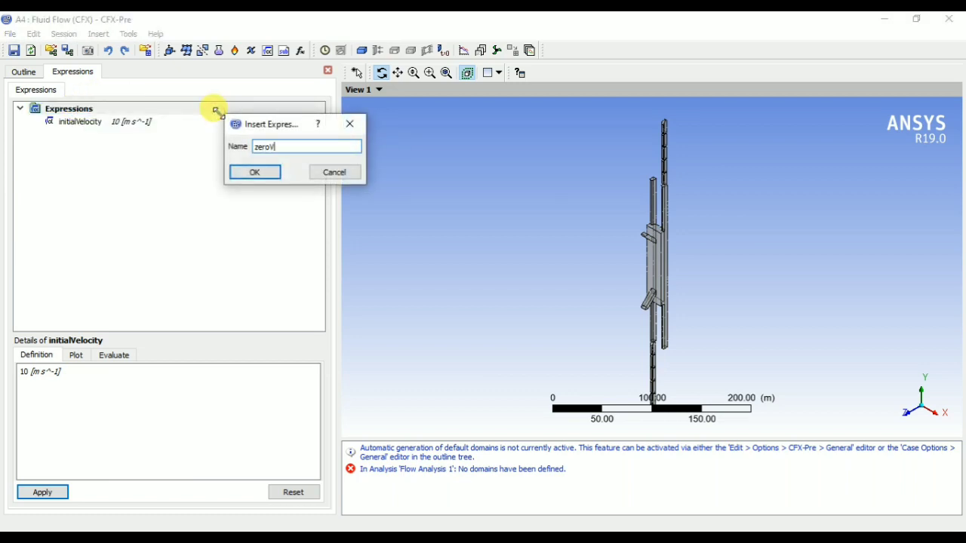
type("elocity")
left_click(262, 172)
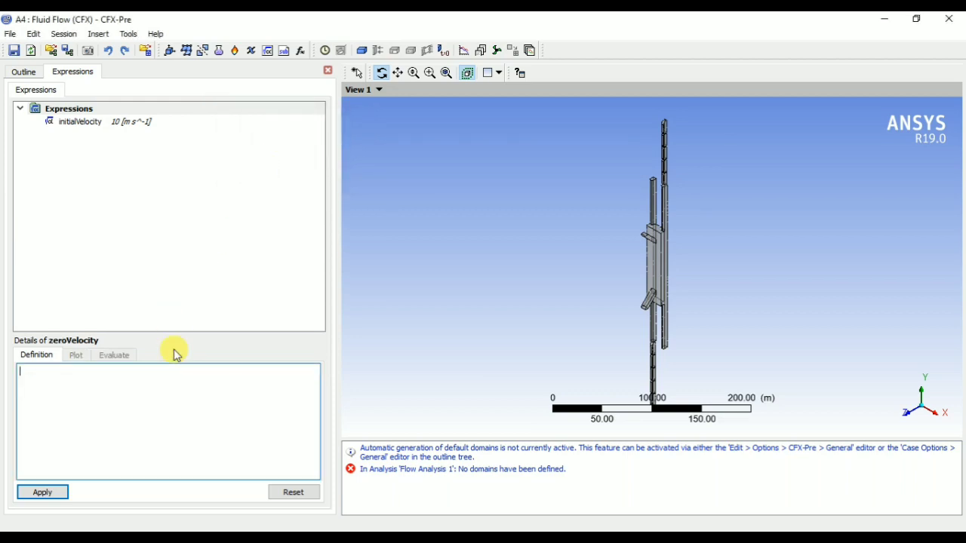
type("0")
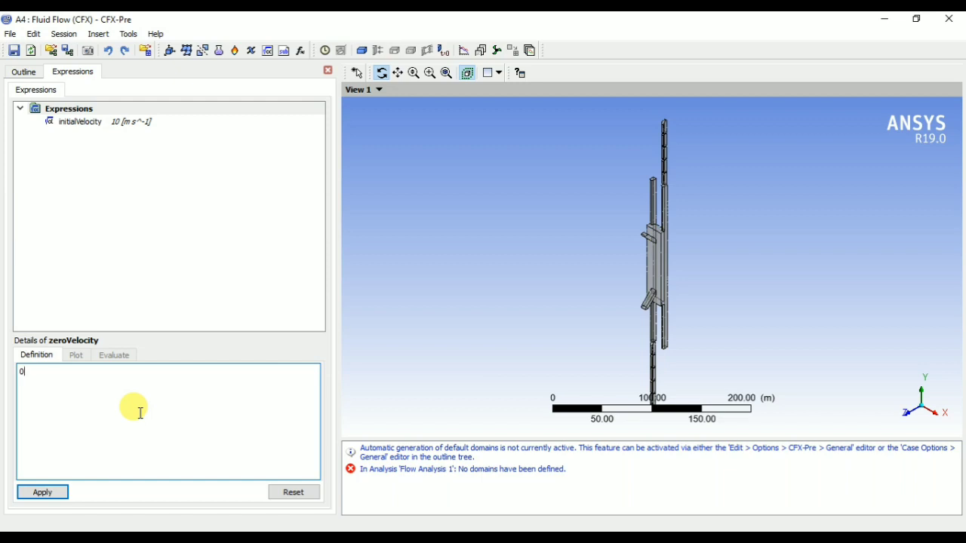
type(" [m s^-1]")
left_click(41, 492)
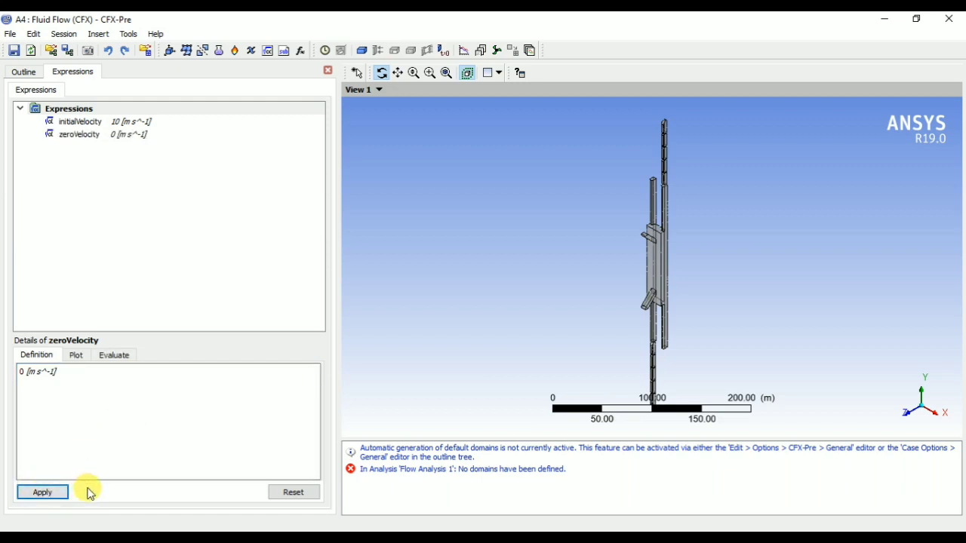
left_click(43, 495)
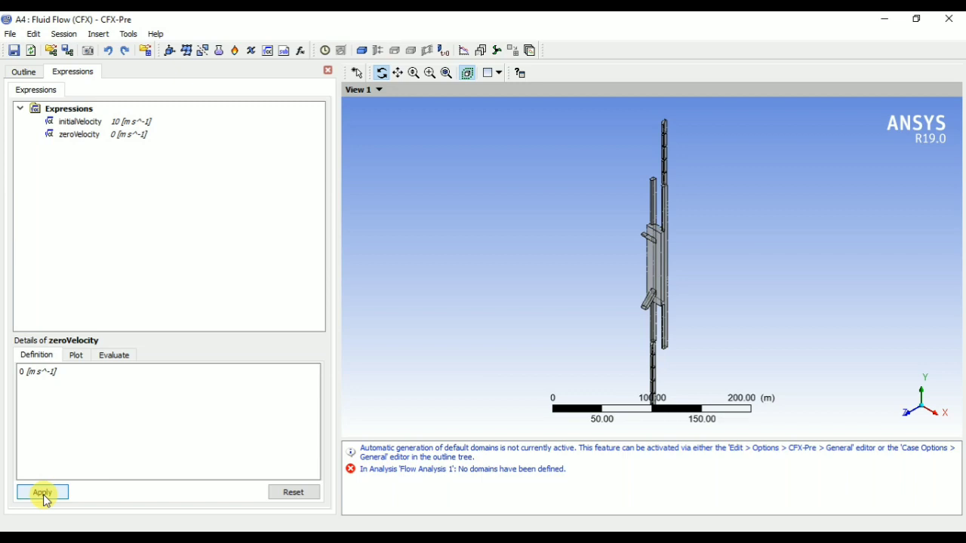
Add an expression named tArrive and define it as 22 [s].
left_click(80, 110)
right_click(81, 114)
mouse_move(176, 121)
left_click(236, 123)
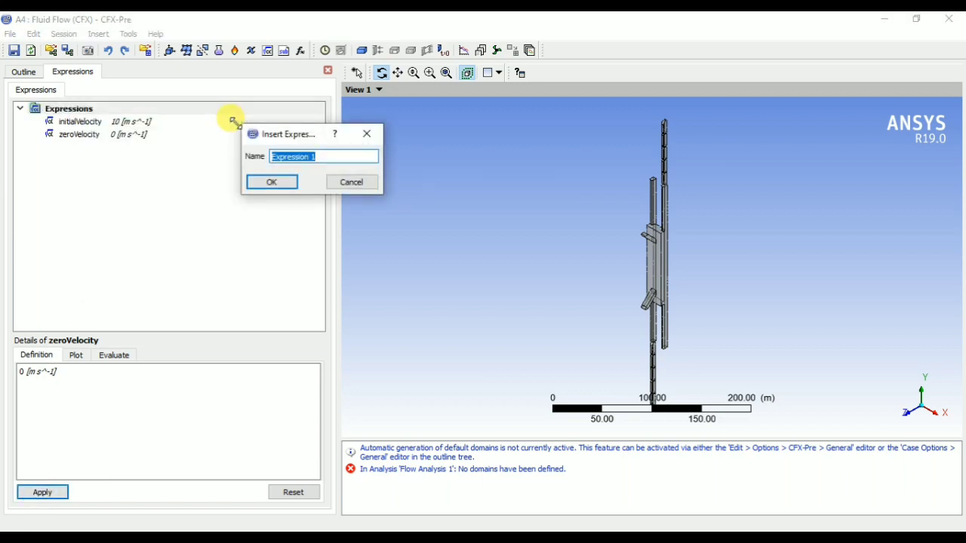
type("tArrive")
left_click(285, 184)
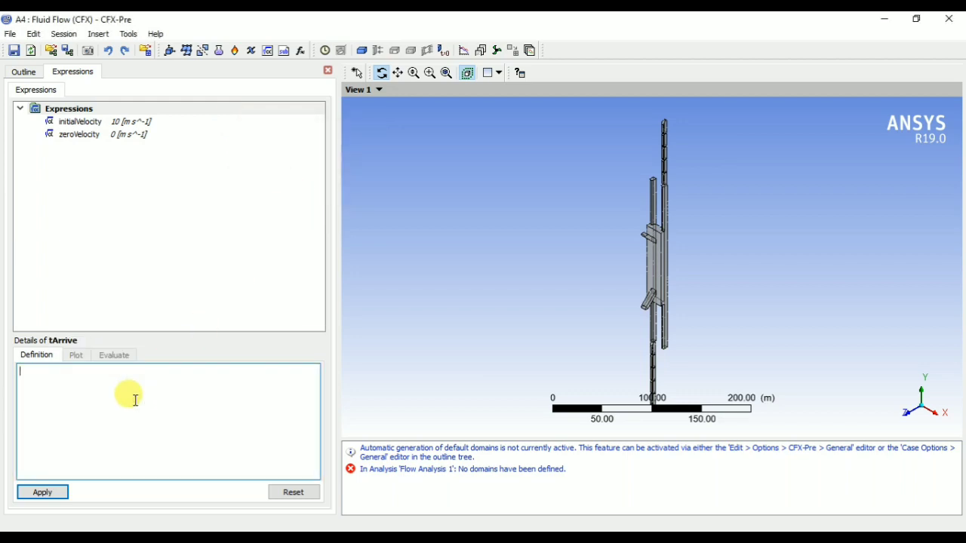
type("22 [s]")
left_click(43, 491)
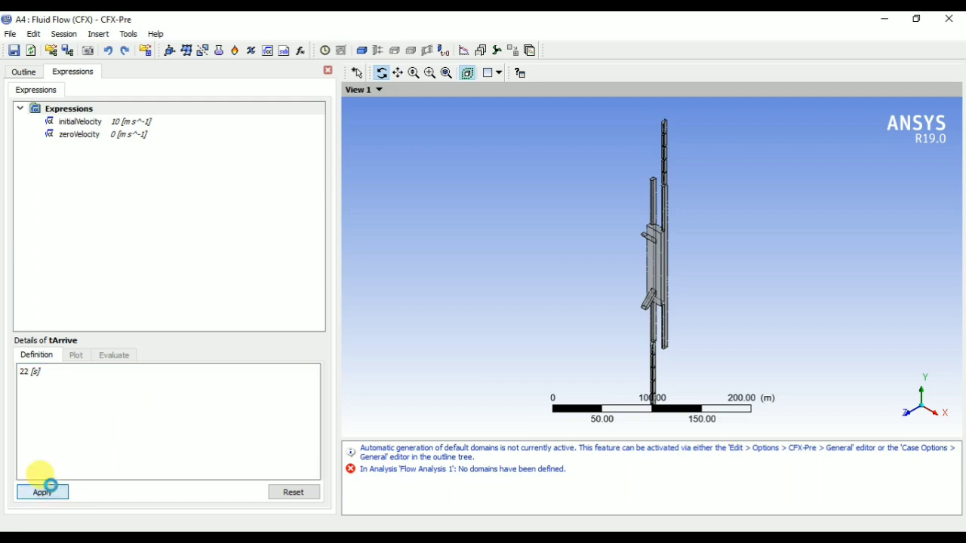
Insert a new expression named tDepart.
right_click(84, 108)
left_click(208, 110)
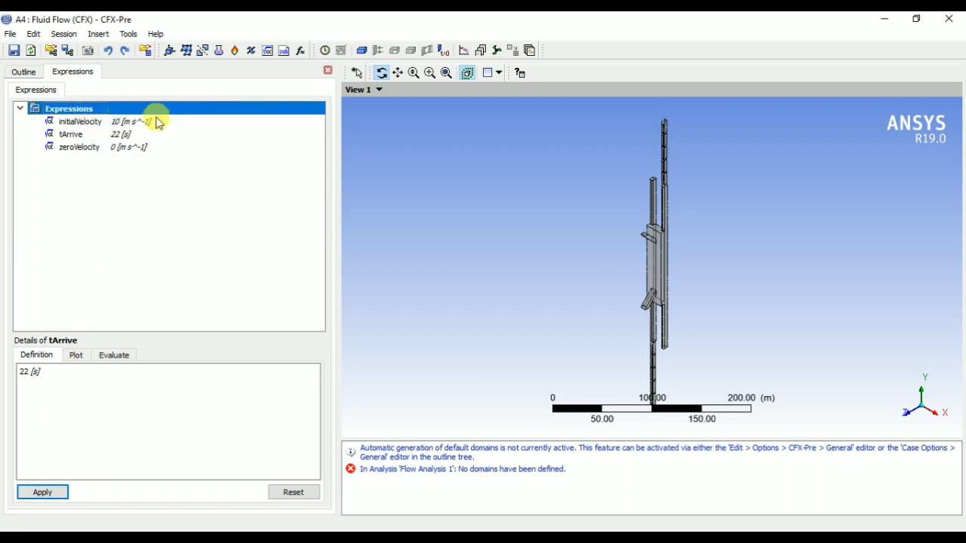
right_click(86, 110)
mouse_move(117, 112)
left_click(255, 118)
type("tDepart")
left_click(317, 178)
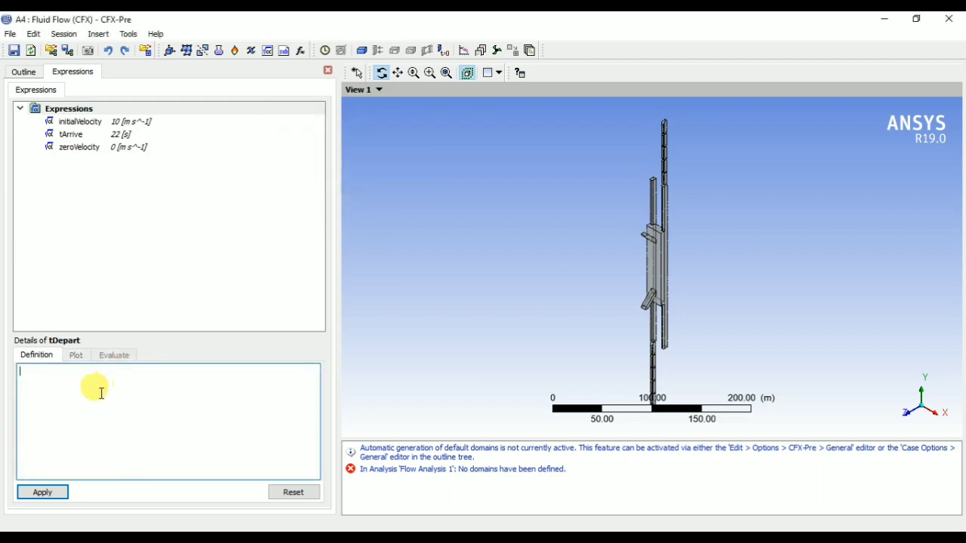
Define the tDepart expression as 40 [s] and apply it.
type("20")
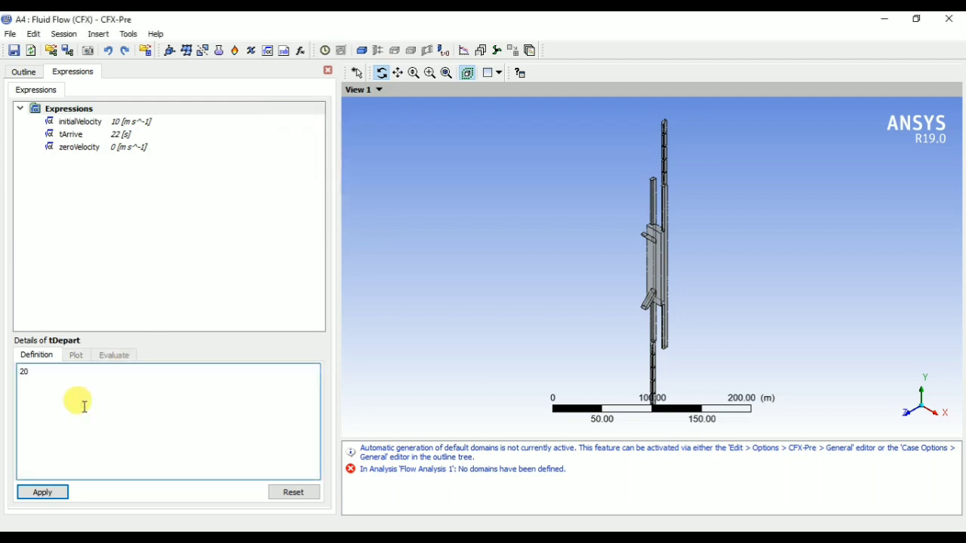
type(" [s")
key("BackSpace")
key("BackSpace")
key("BackSpace")
key("BackSpace")
key("BackSpace")
type("40 [s]")
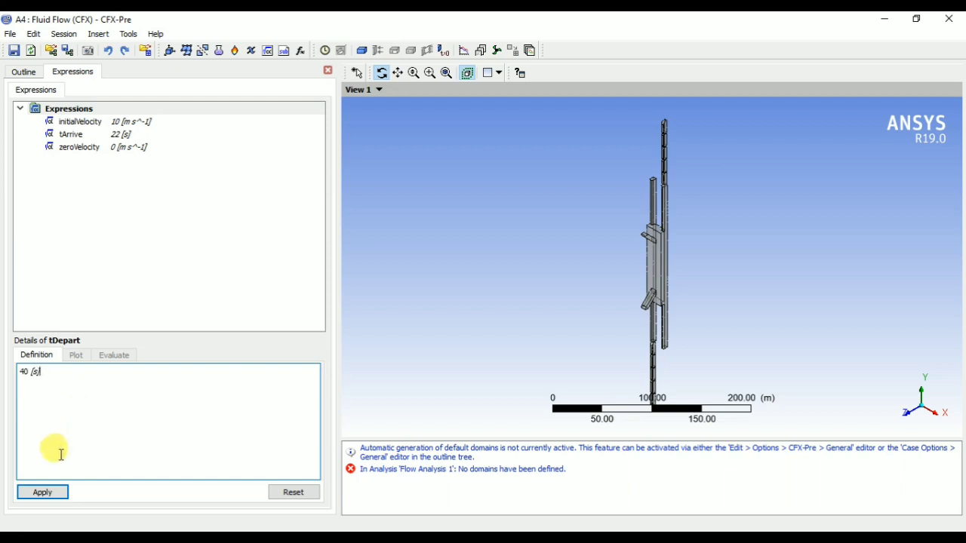
left_click(57, 497)
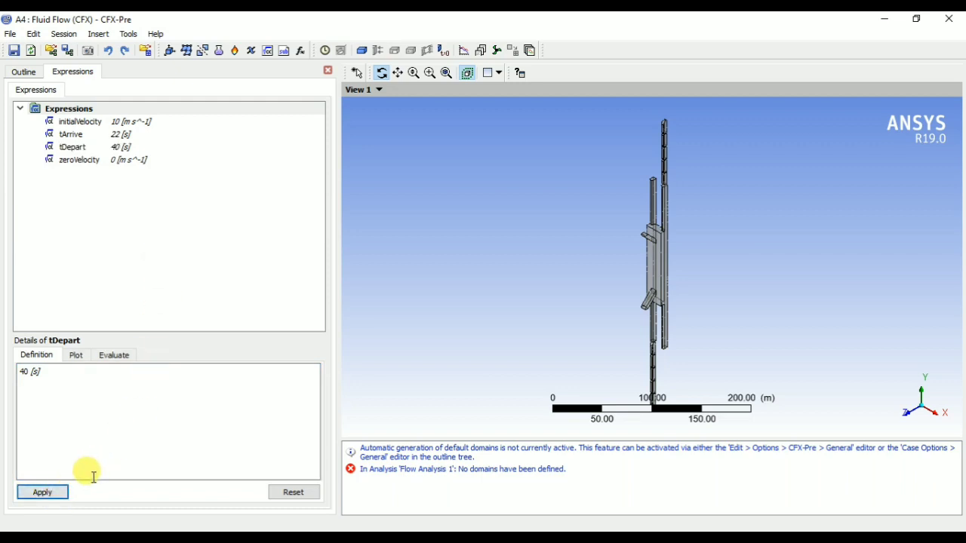
Add an expression named peakAcc and define it as (120/360) [m s^-2].
right_click(54, 110)
mouse_move(166, 115)
left_click(223, 115)
type("peakAcc")
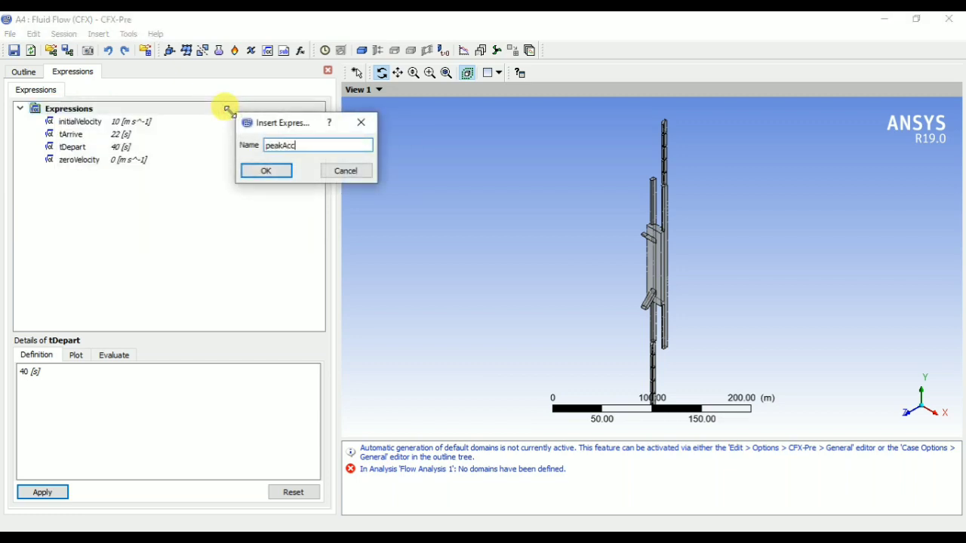
key("Return")
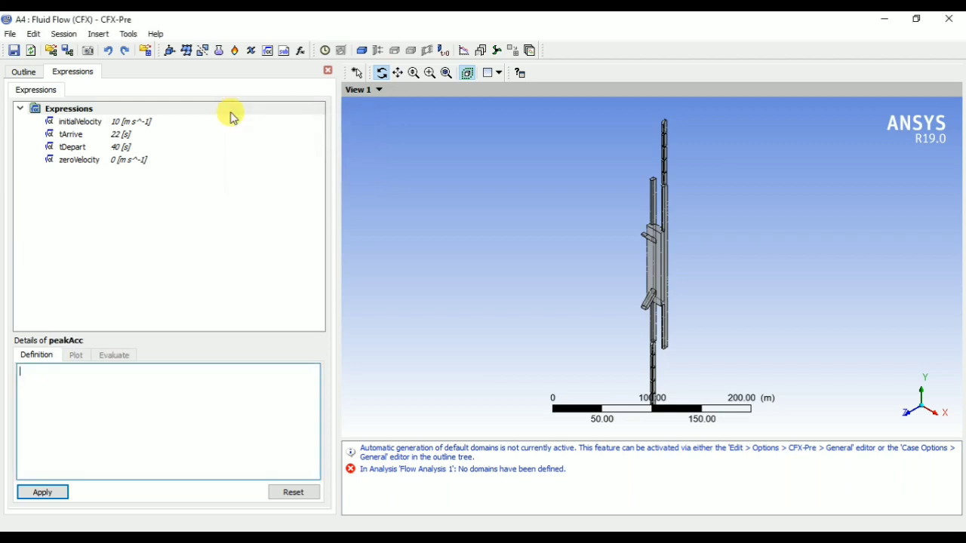
left_click(192, 394)
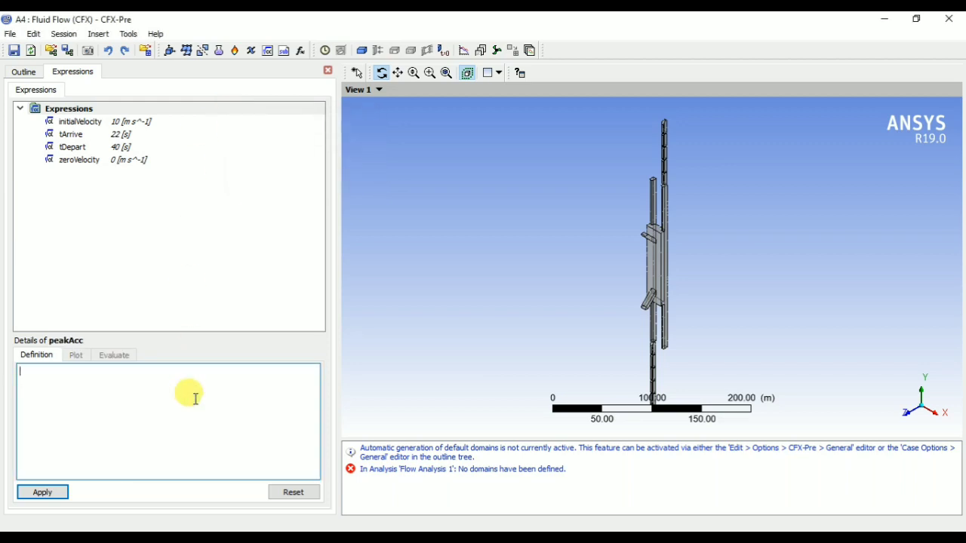
type("(120/360) [m s^-2]")
left_click(26, 494)
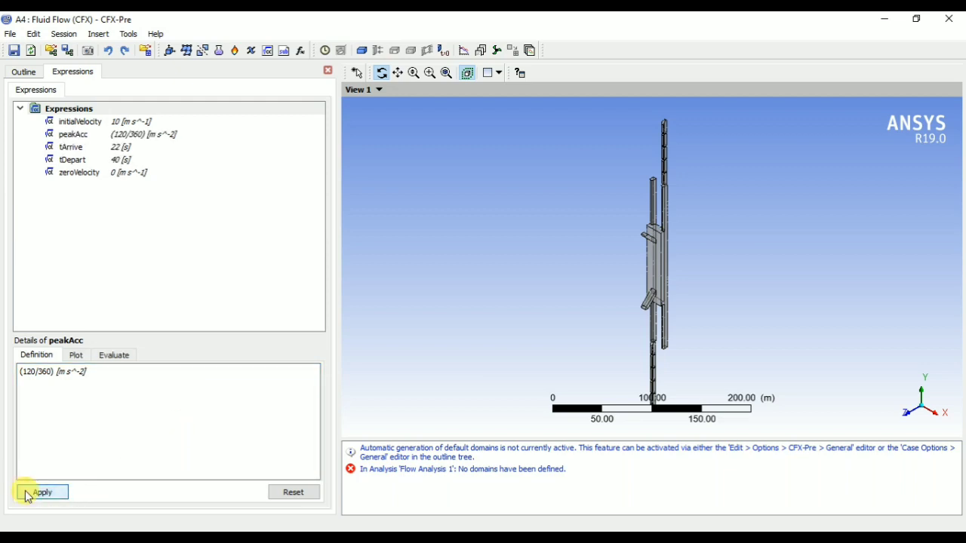
Copy the unit text [m s^-2] from the peakAcc definition.
left_click_drag(91, 371, 62, 372)
left_click(58, 373)
right_click(58, 373)
mouse_move(151, 480)
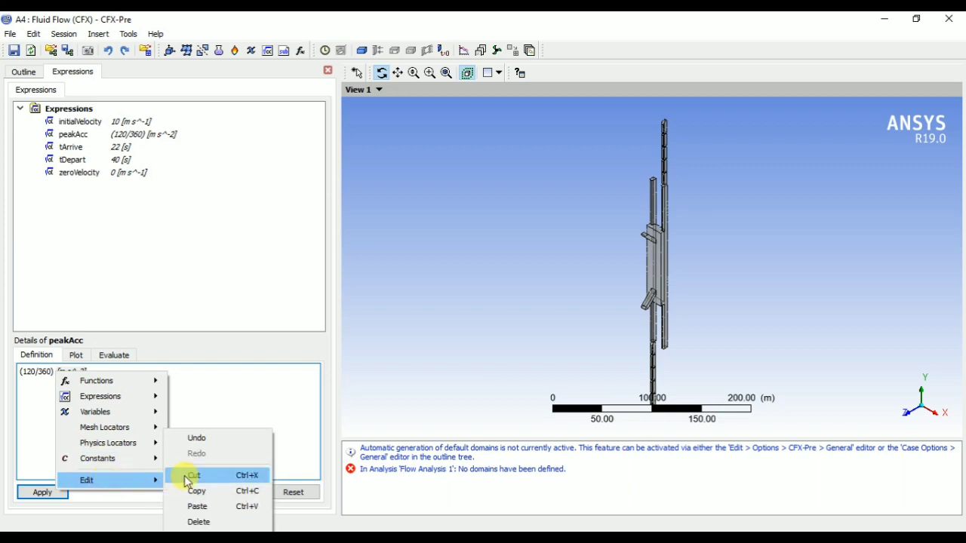
left_click(226, 489)
left_click(232, 419)
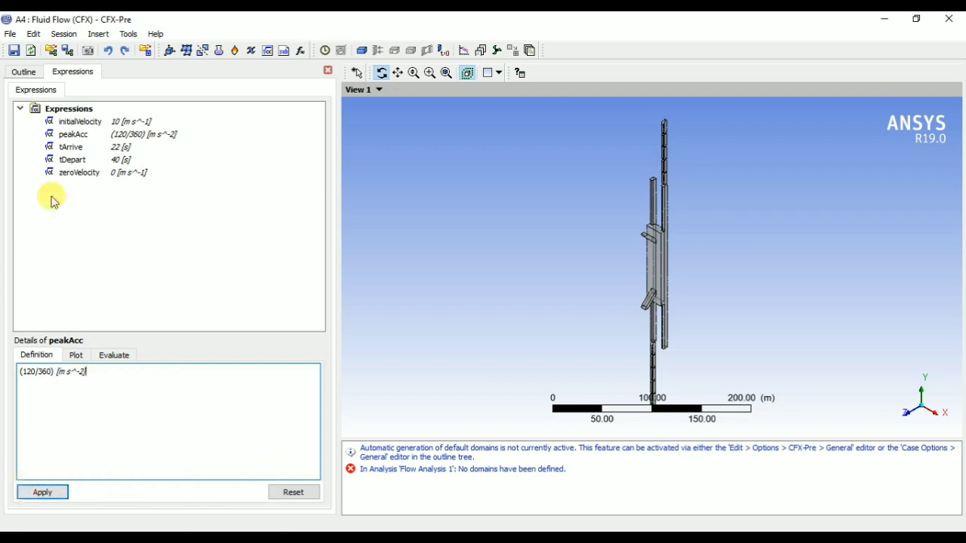
Add an expression named zeroAcc and define it as 0 [m s^-2].
right_click(66, 109)
mouse_move(120, 118)
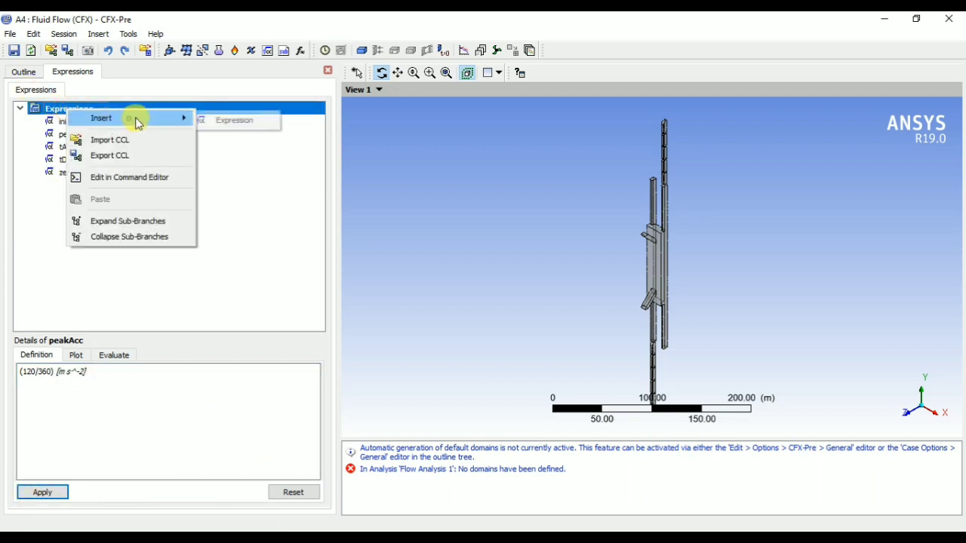
left_click(232, 118)
type("zeroAcc")
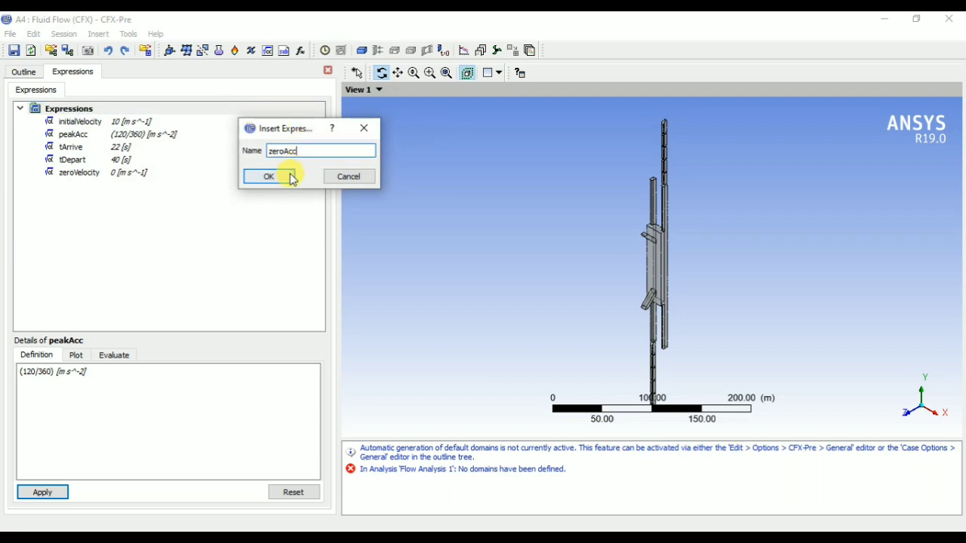
left_click(291, 176)
left_click(153, 402)
type("0")
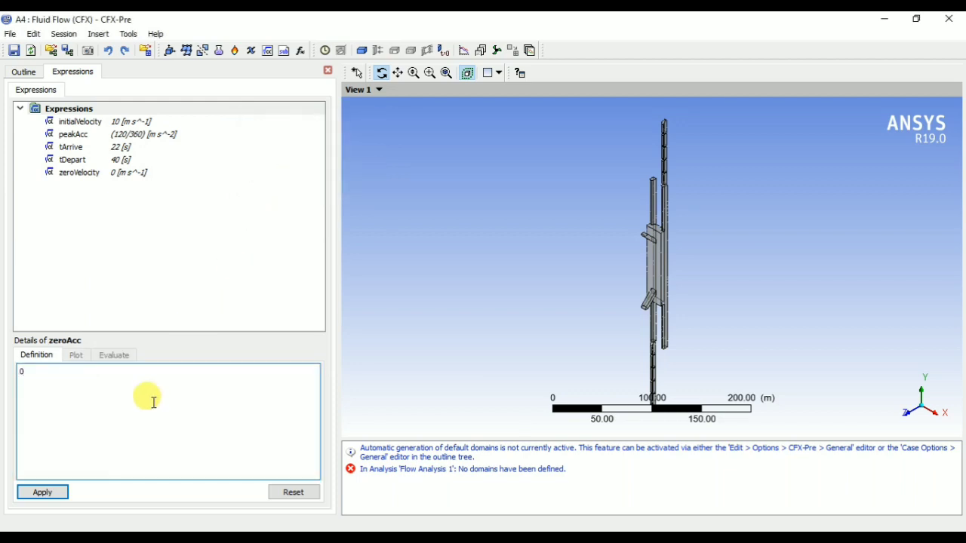
type(" [m s^-2]")
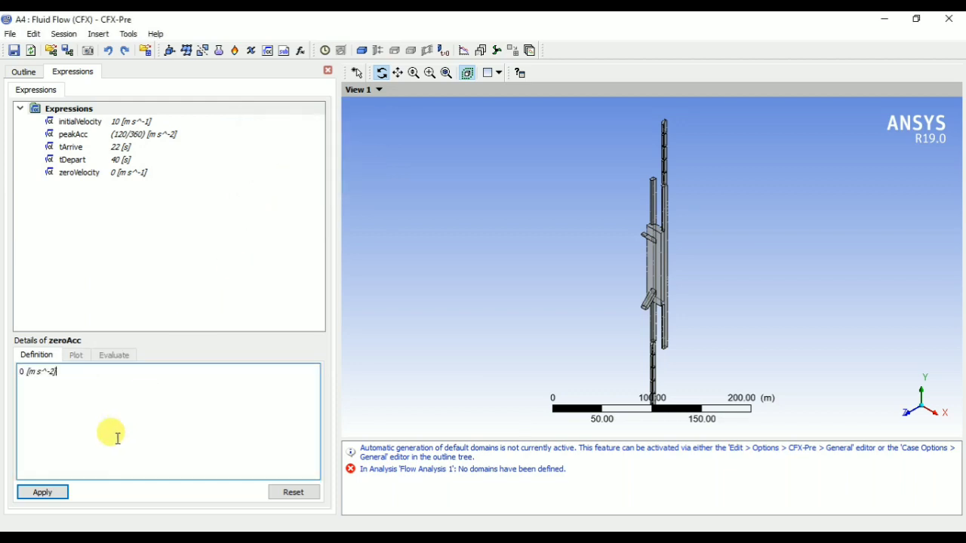
left_click(54, 487)
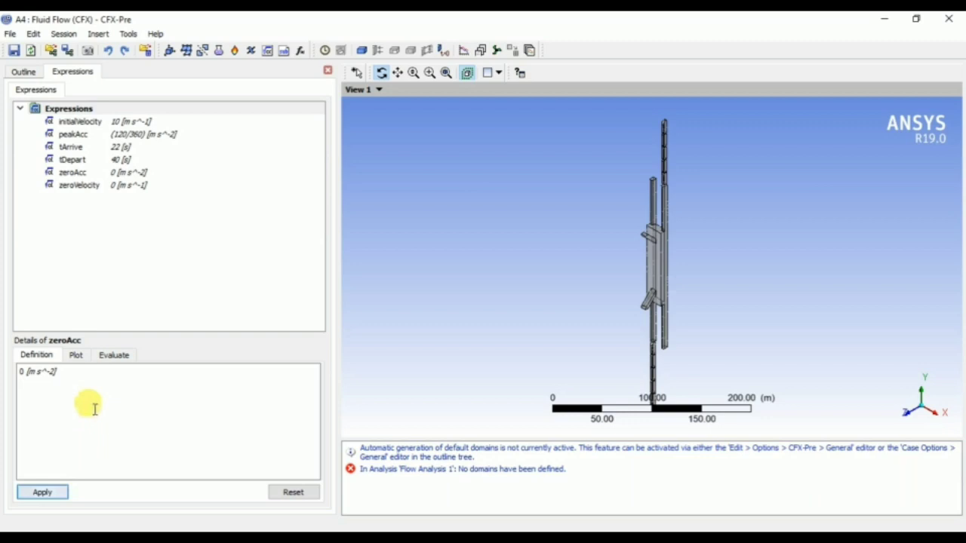
Insert a new expression named acc.
right_click(79, 113)
mouse_move(113, 122)
left_click(237, 123)
type("acc")
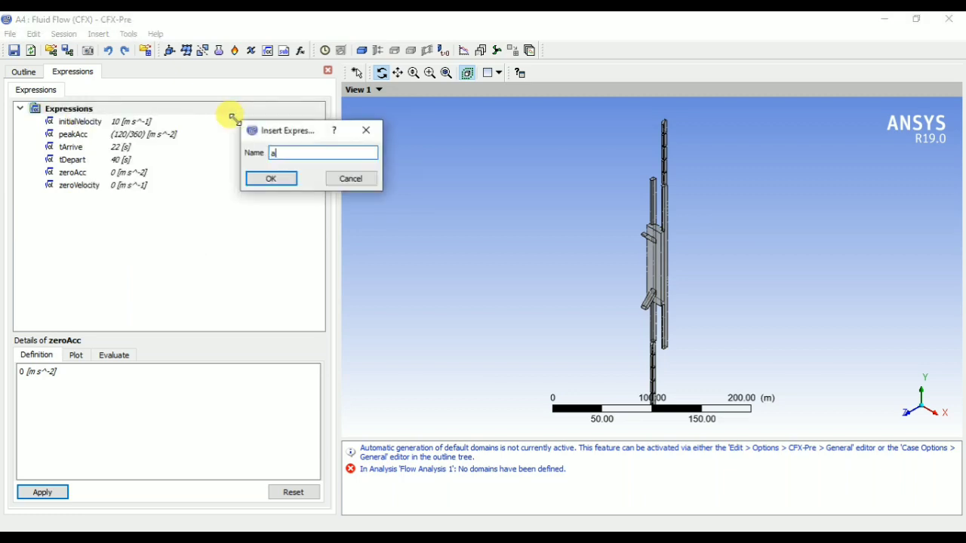
left_click(271, 180)
Start the acc definition with the arrival condition if(t<tArrive,-peakAcc, using the existing tArrive and peakAcc expressions.
type("if")
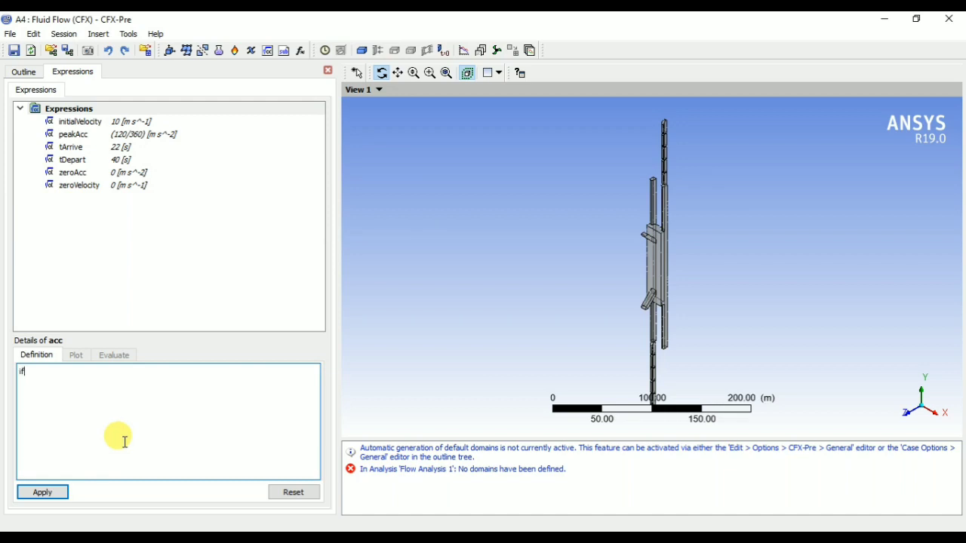
type("(t<")
right_click(125, 443)
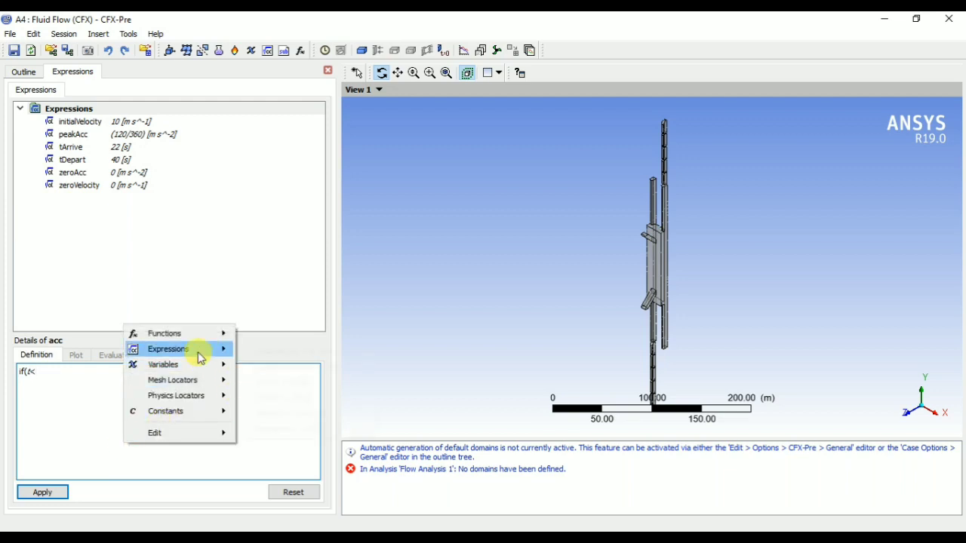
mouse_move(220, 350)
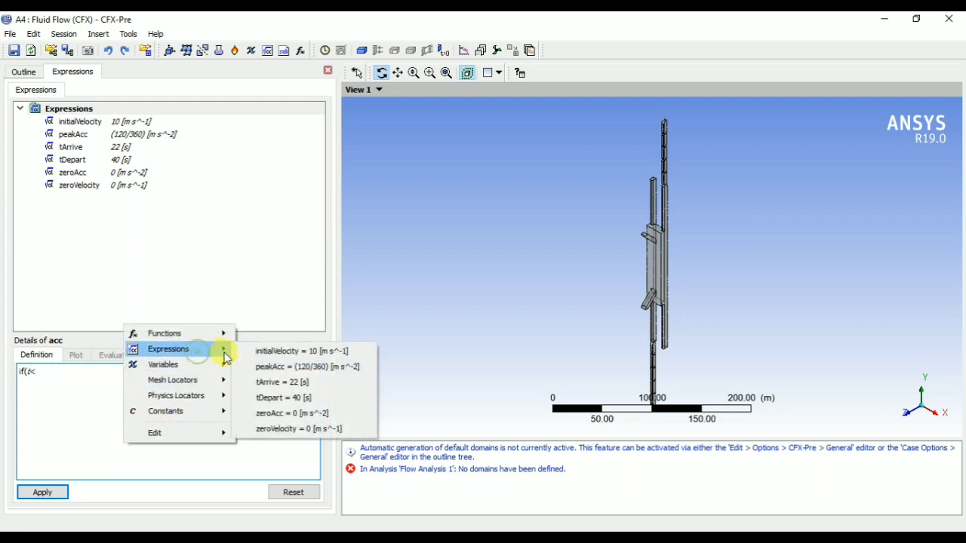
left_click(299, 381)
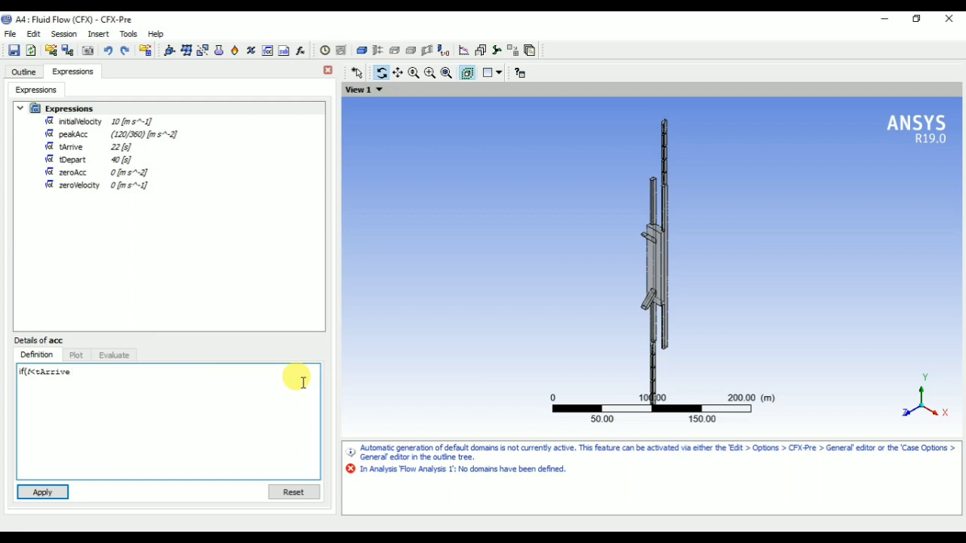
type(",-")
right_click(251, 392)
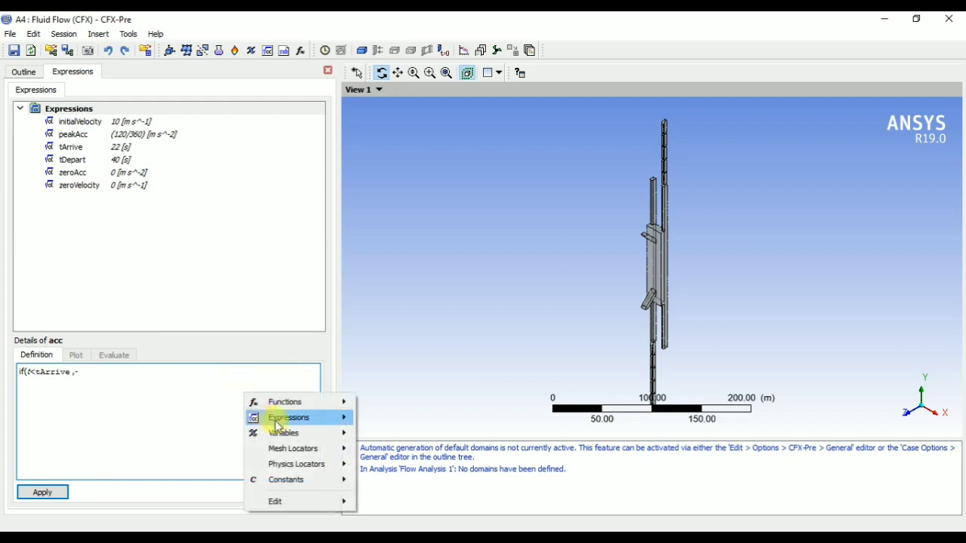
mouse_move(317, 417)
left_click(417, 436)
type(",")
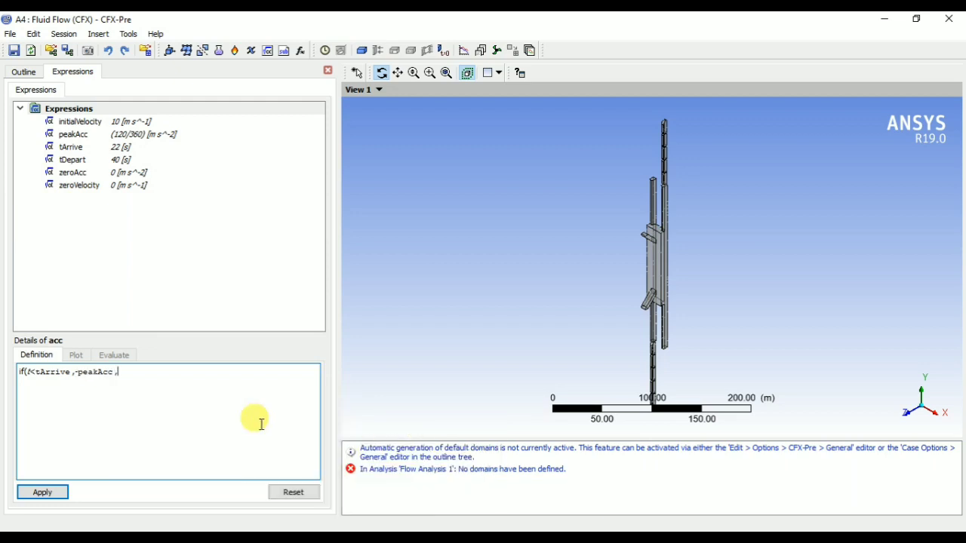
Extend the acc definition with the nested condition if(t<tDepart,zeroAcc, using the existing tDepart and zeroAcc expressions.
type("if(t<")
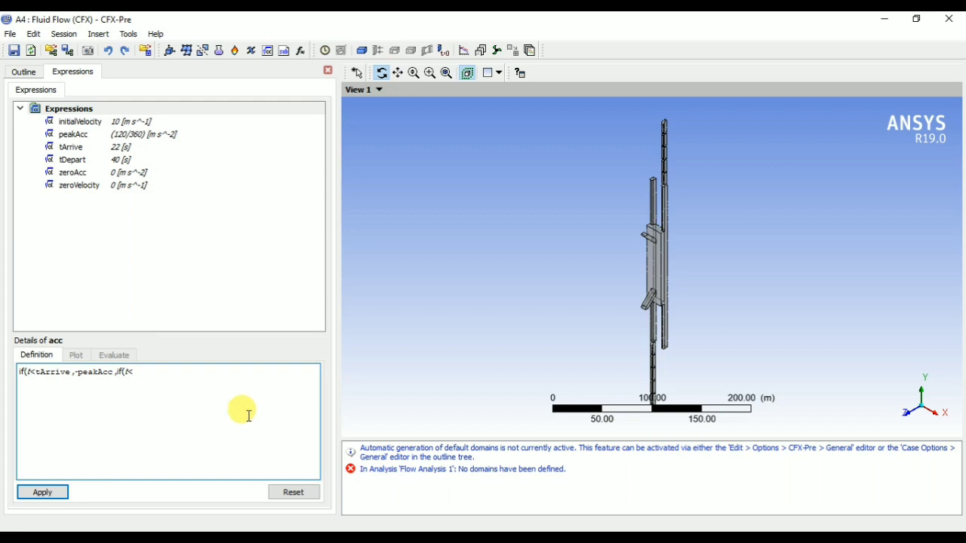
right_click(248, 415)
mouse_move(298, 439)
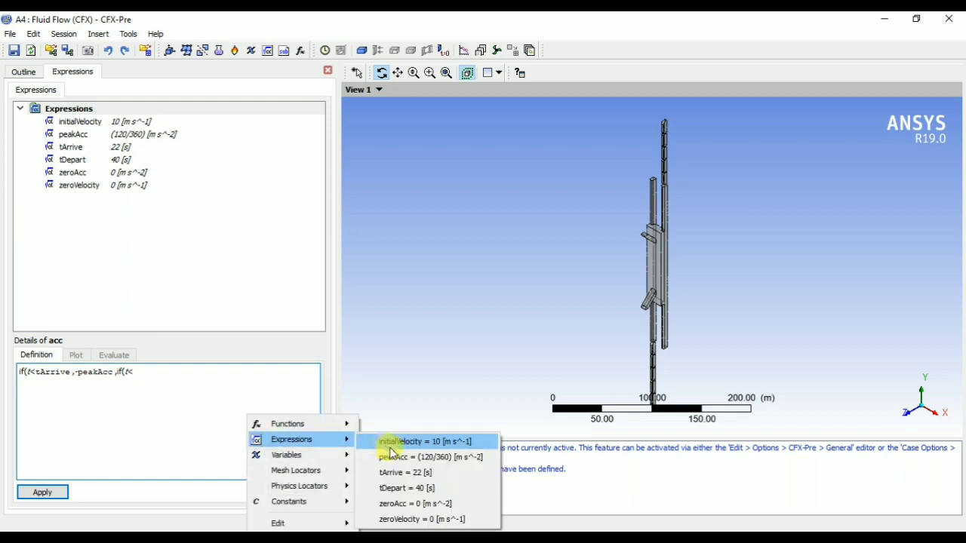
left_click(422, 489)
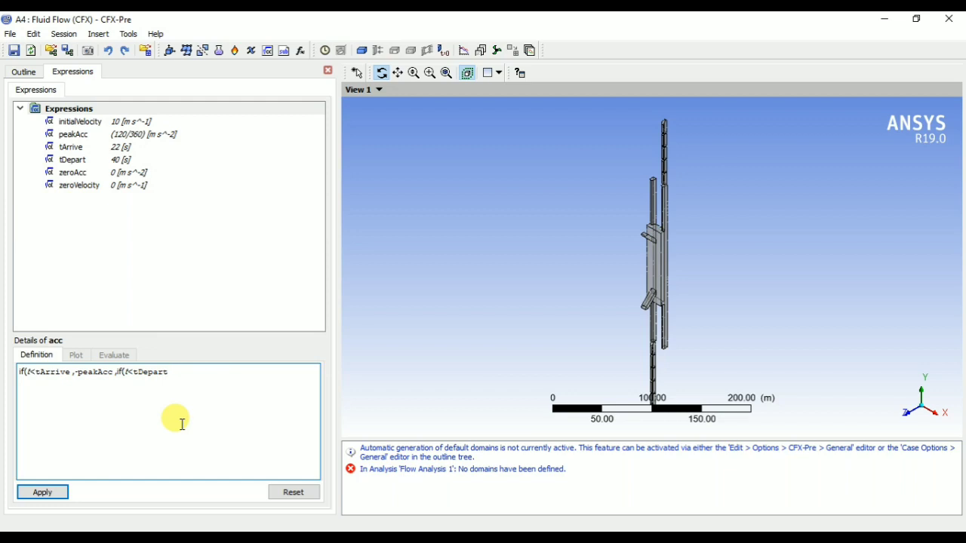
right_click(207, 387)
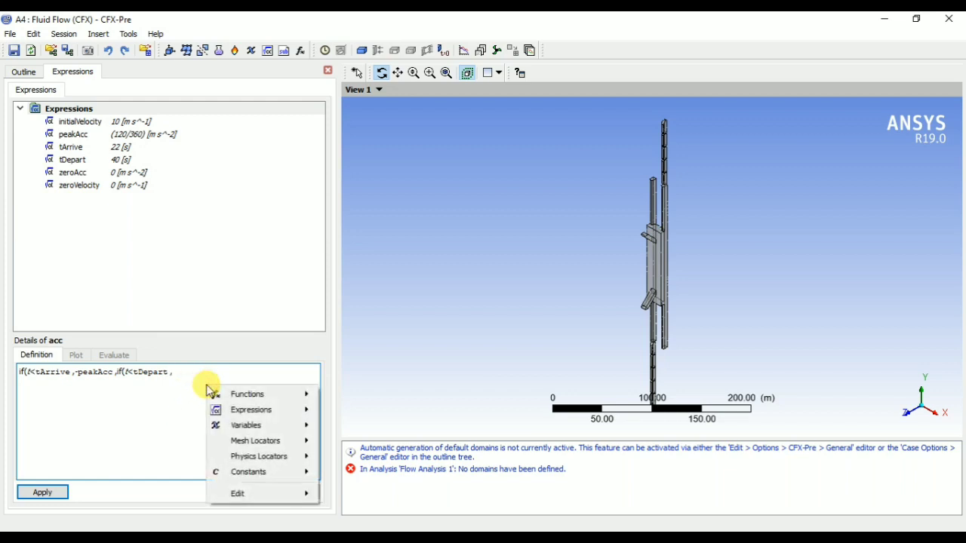
mouse_move(249, 410)
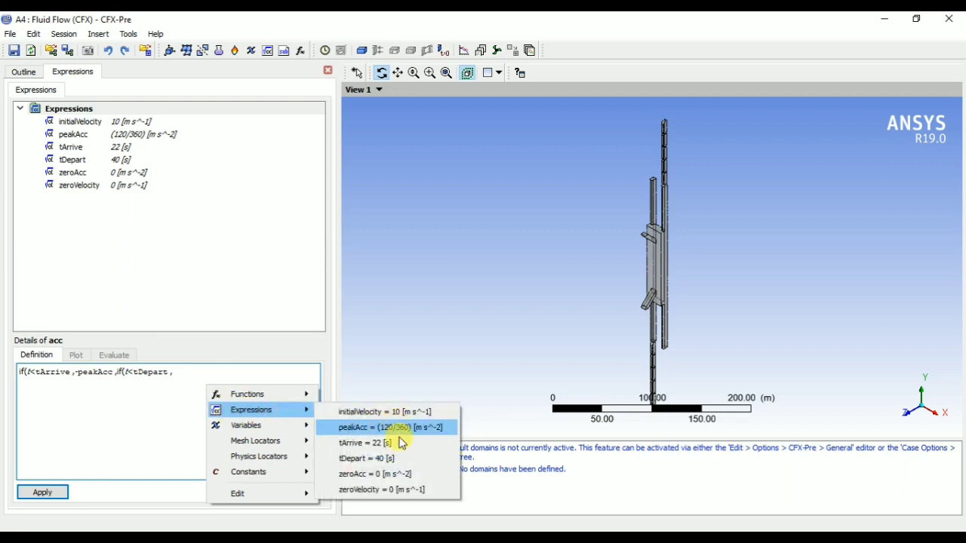
left_click(381, 474)
type(",")
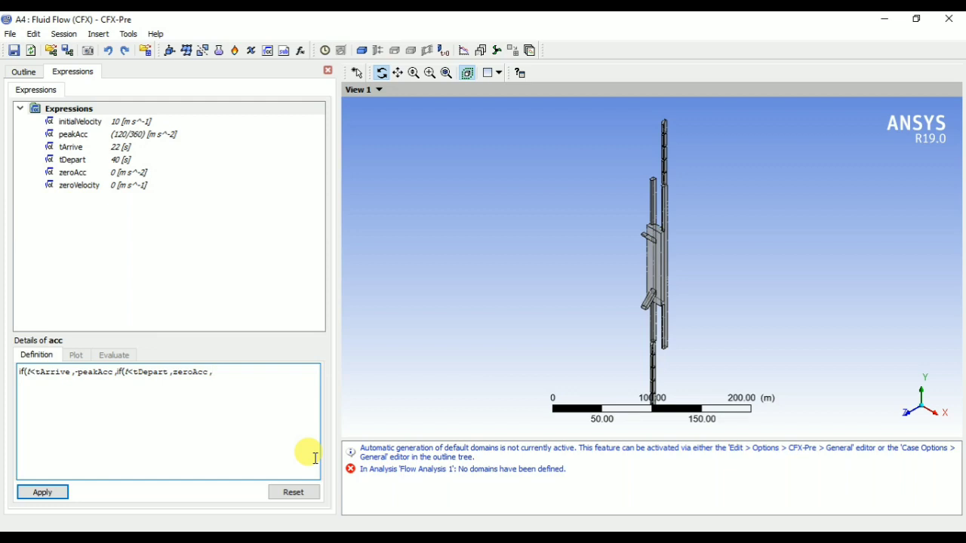
Complete the acc definition with peakAcc as the final value, close both parentheses and apply it.
right_click(239, 374)
mouse_move(260, 411)
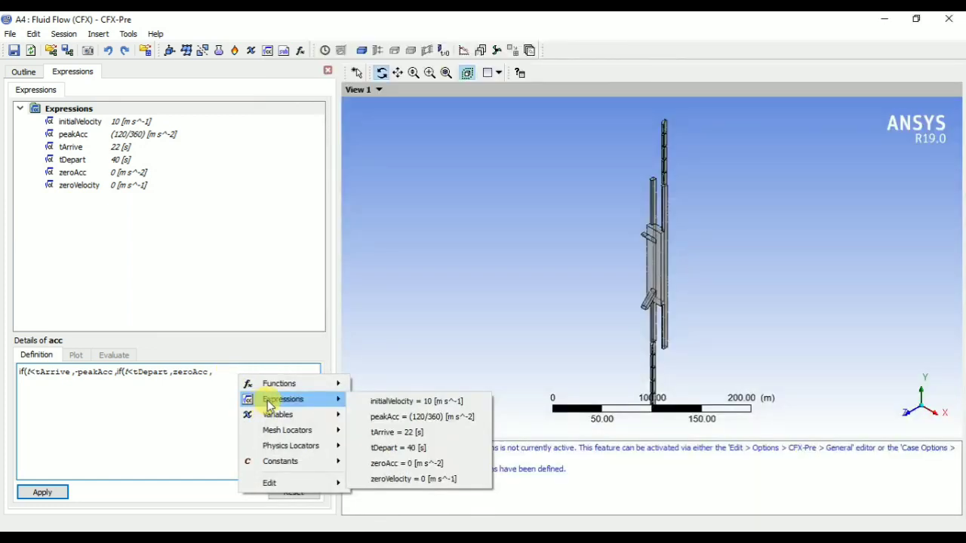
left_click(399, 414)
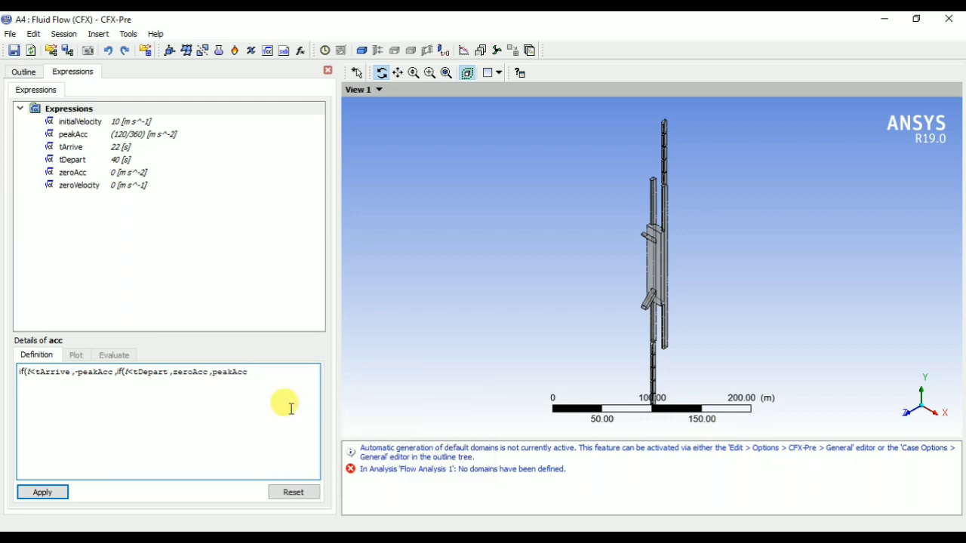
type("))")
left_click(57, 493)
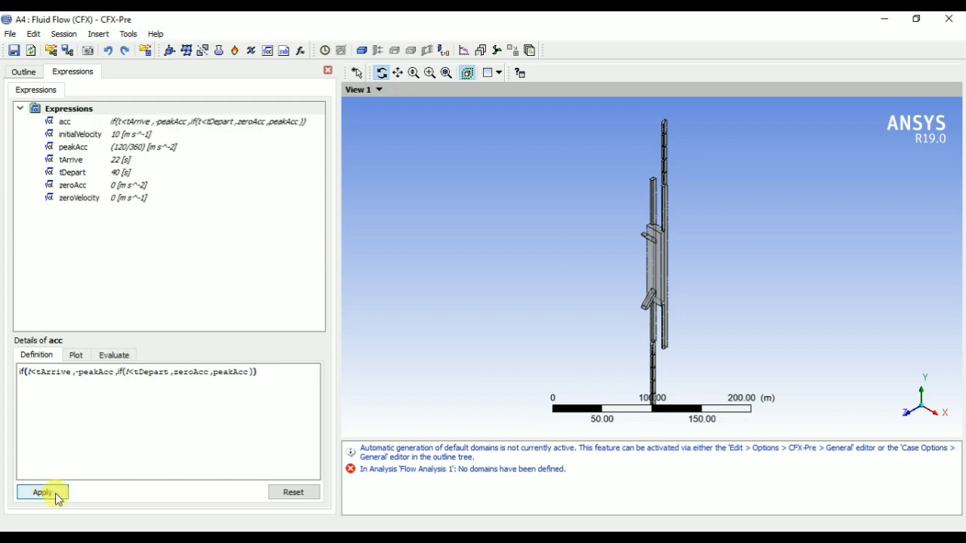
Insert a new expression named velocity.
left_click(81, 228)
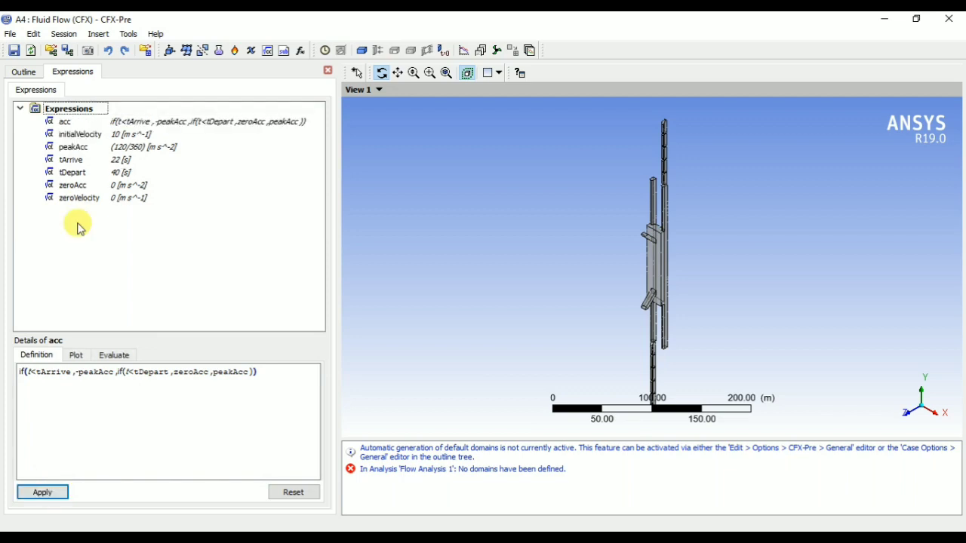
right_click(64, 109)
mouse_move(104, 119)
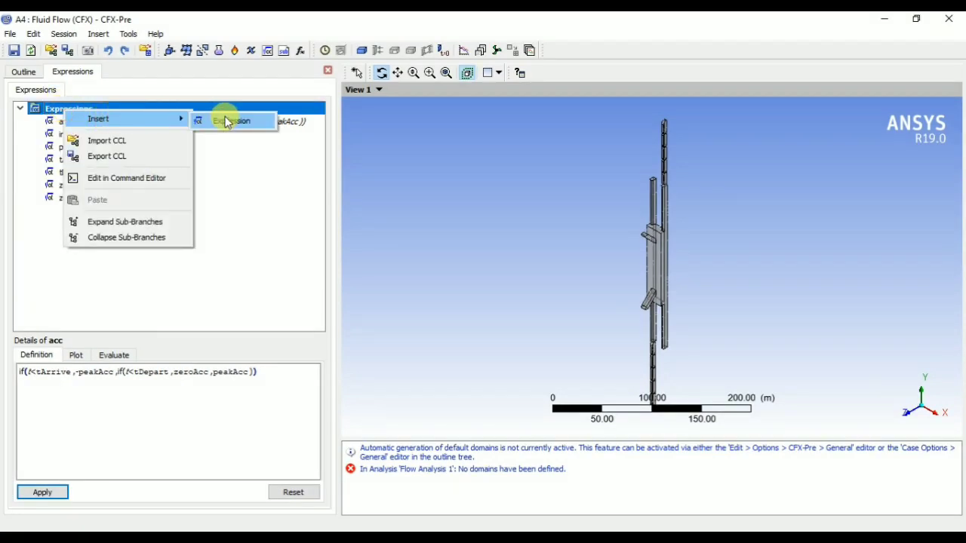
left_click(226, 122)
type("velocity")
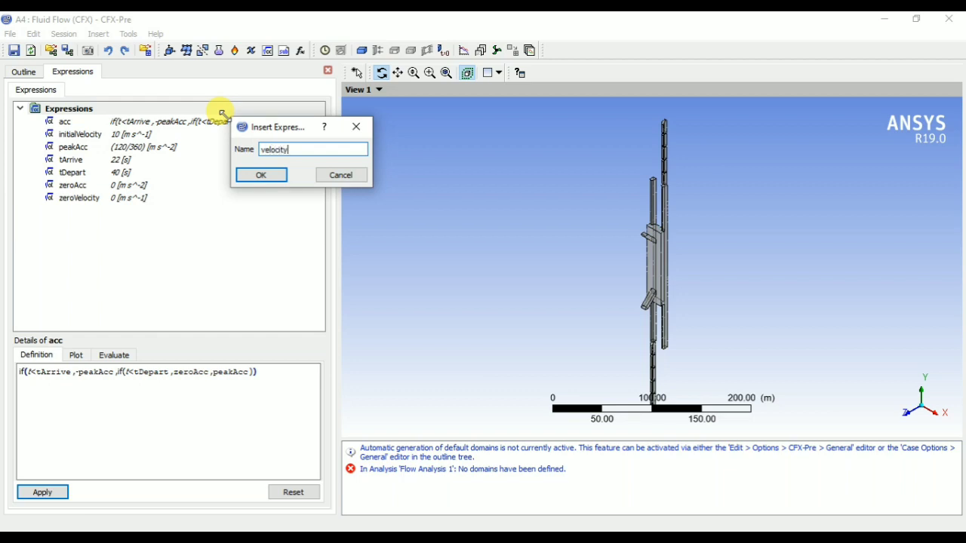
left_click(273, 177)
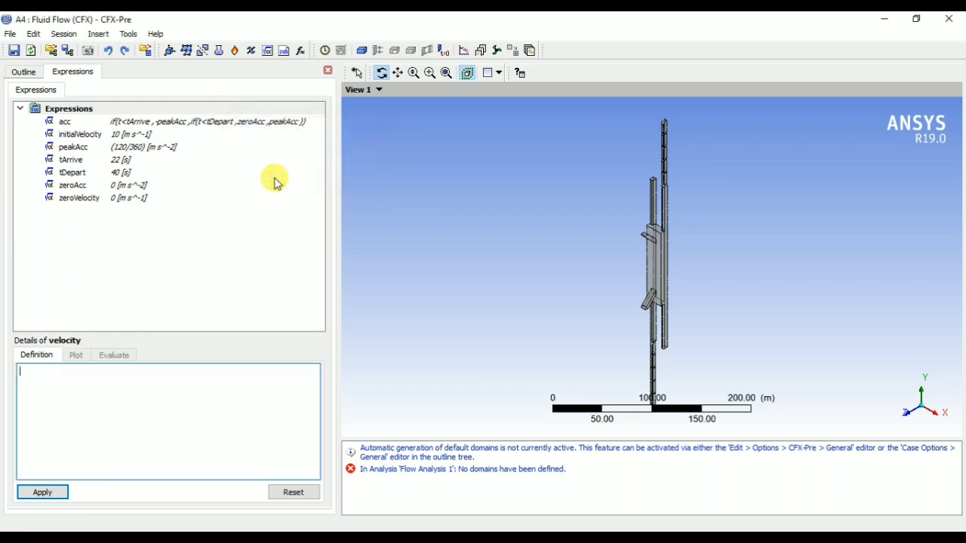
Define velocity as if(t<tArrive,initialVelocity+acc*t,acc*(t-tDepart)) and apply the definition.
type("if")
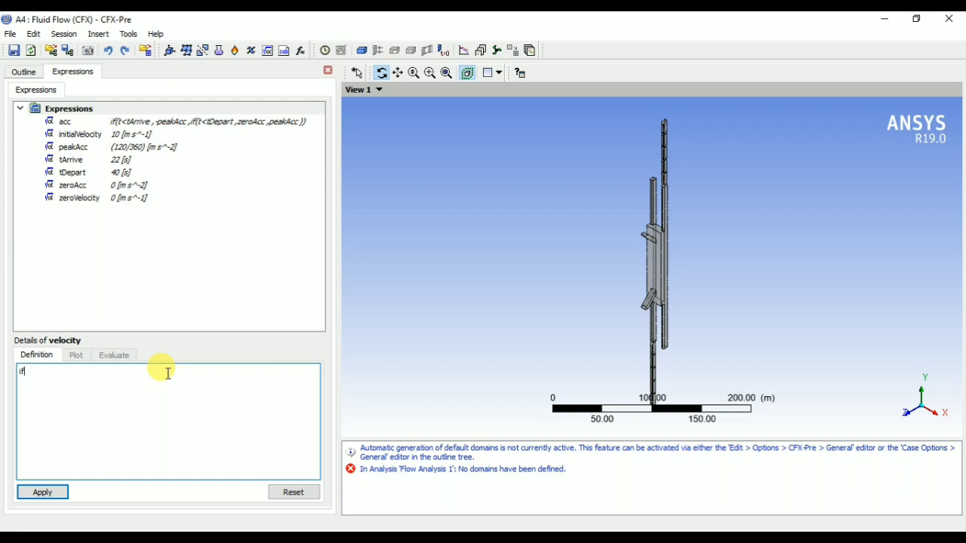
type("(t<tArrive,initialVelocity")
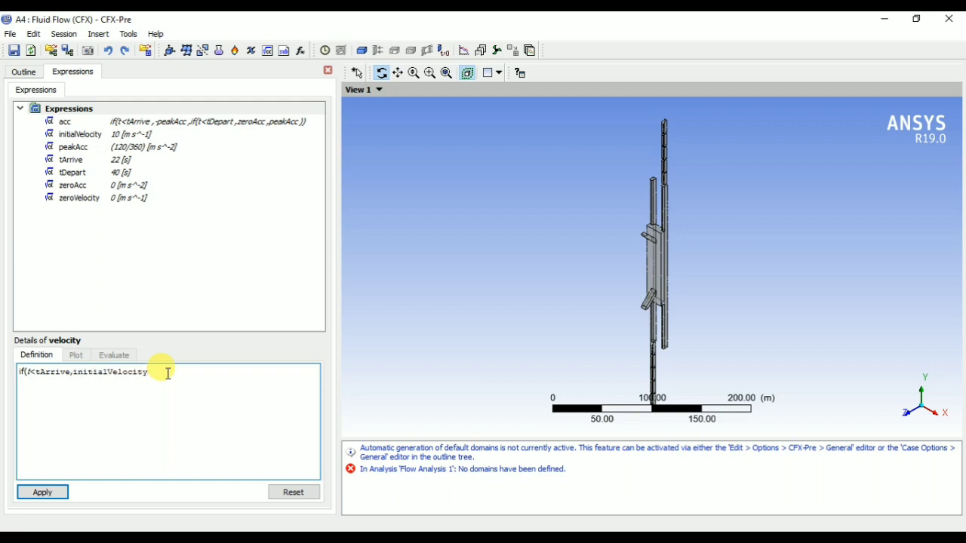
type("+acc*t")
type(",acc*t-tDepart)")
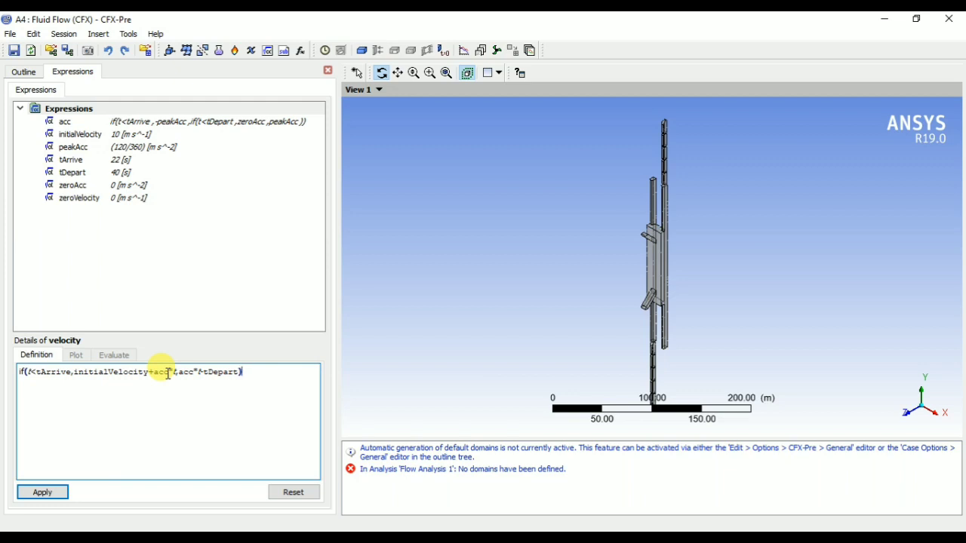
key("BackSpace")
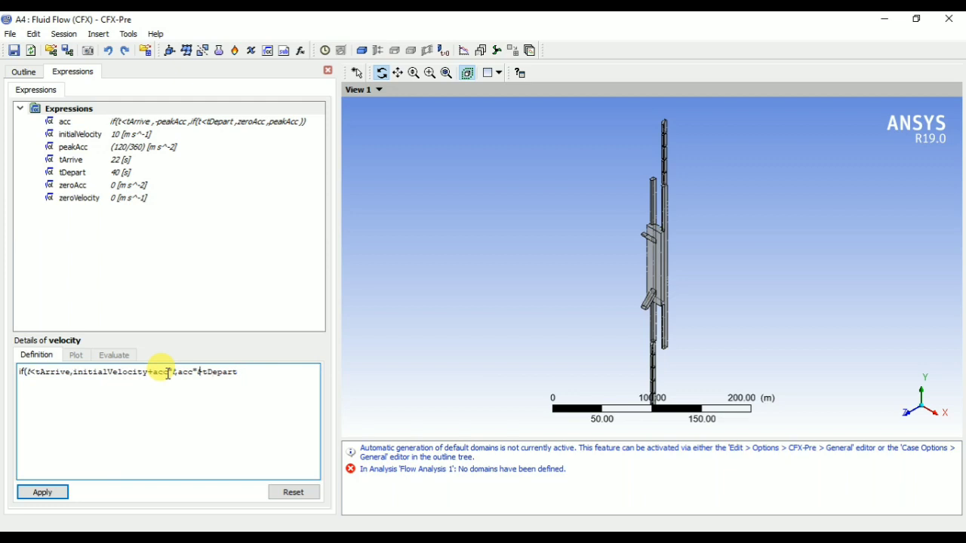
type("(")
key("End")
type("))")
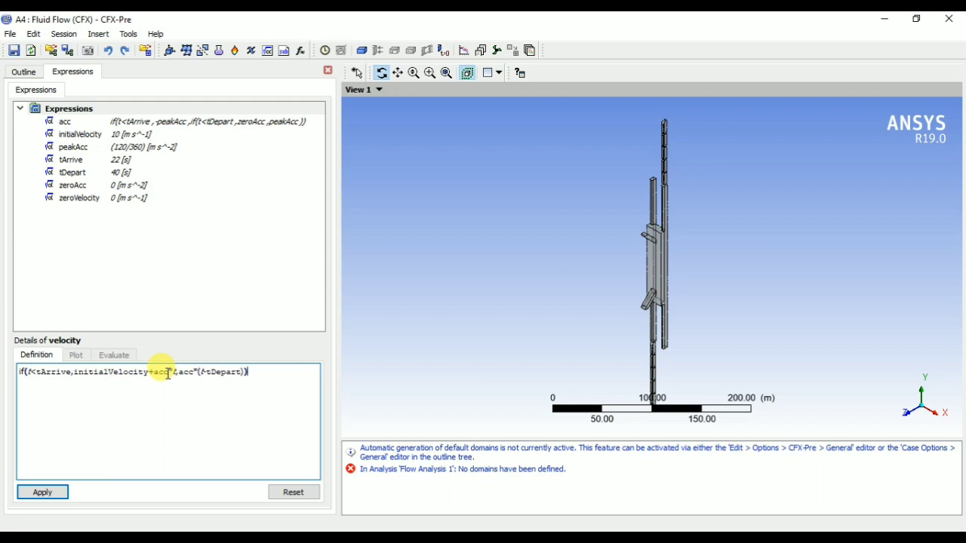
left_click(30, 494)
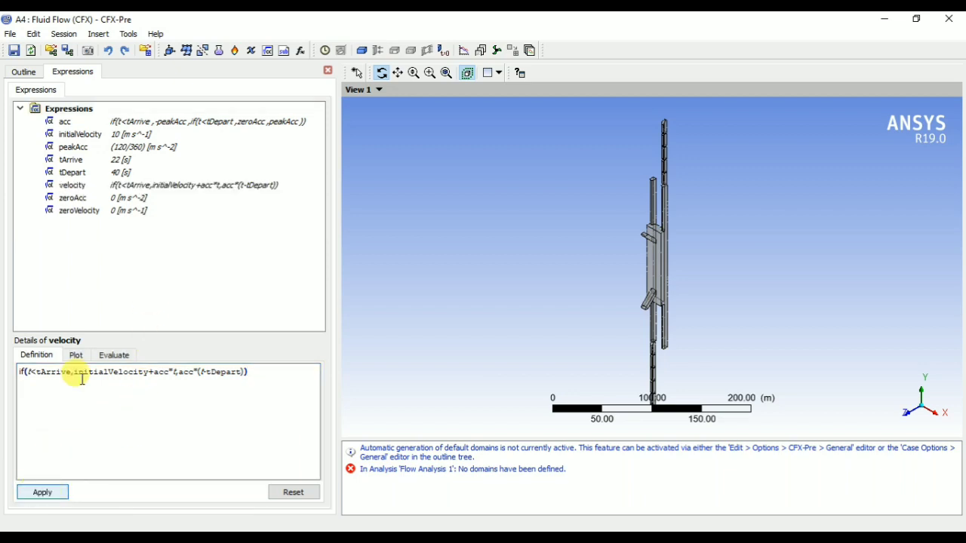
Insert a new expression named finalTrainVelocity.
left_click(73, 110)
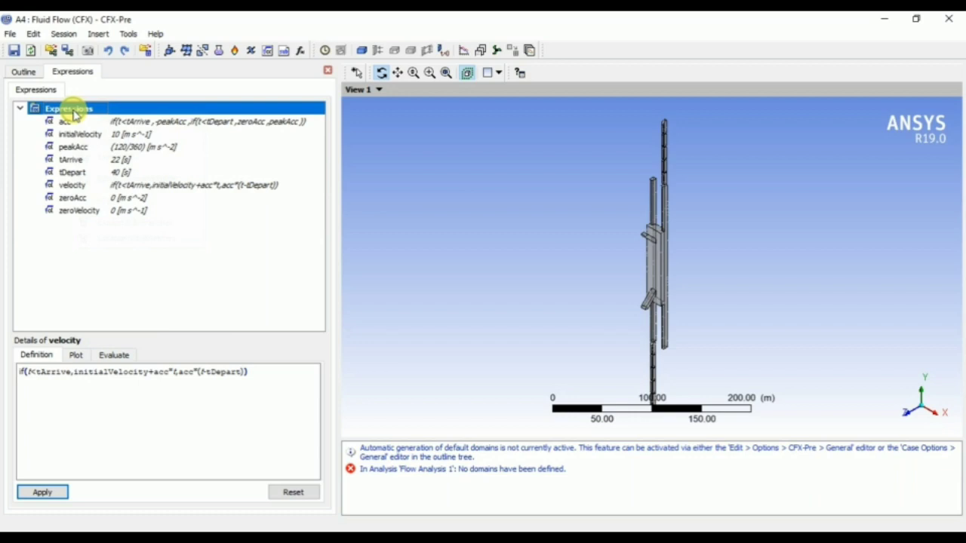
left_click(226, 118)
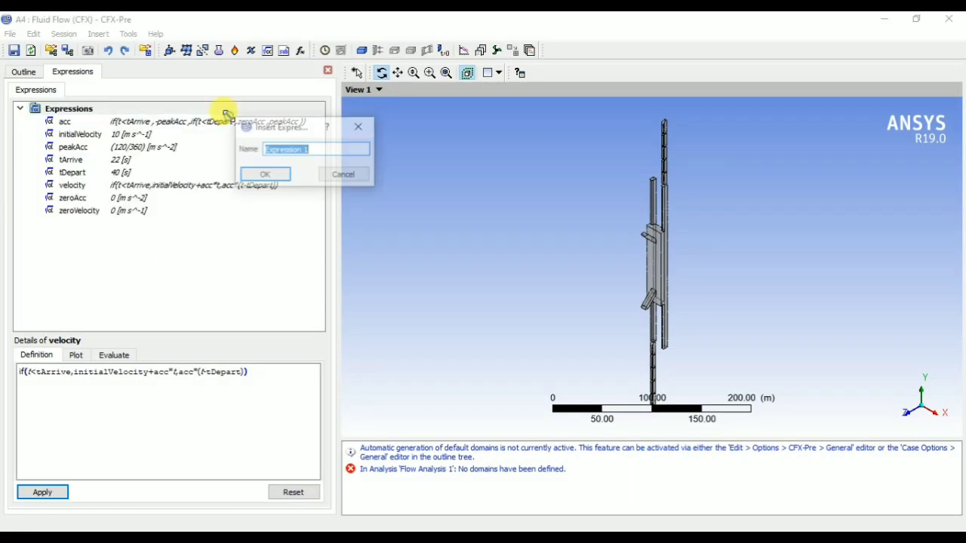
type("final")
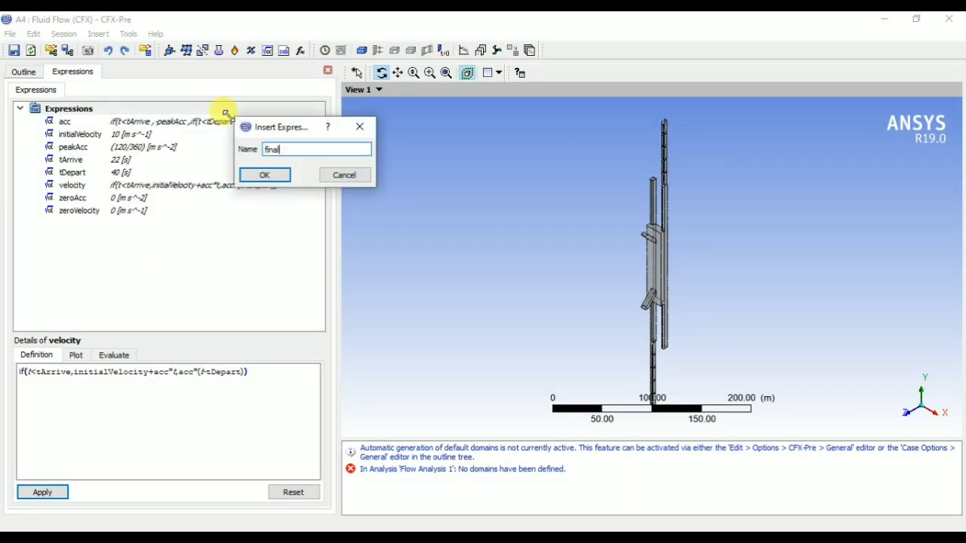
type("TrainVelocity")
left_click(263, 176)
Define finalTrainVelocity as if(velocity>zeroVelocity,velocity,zeroVelocity) and apply the definition.
left_click(136, 396)
type("if")
type("(t")
type("elocity")
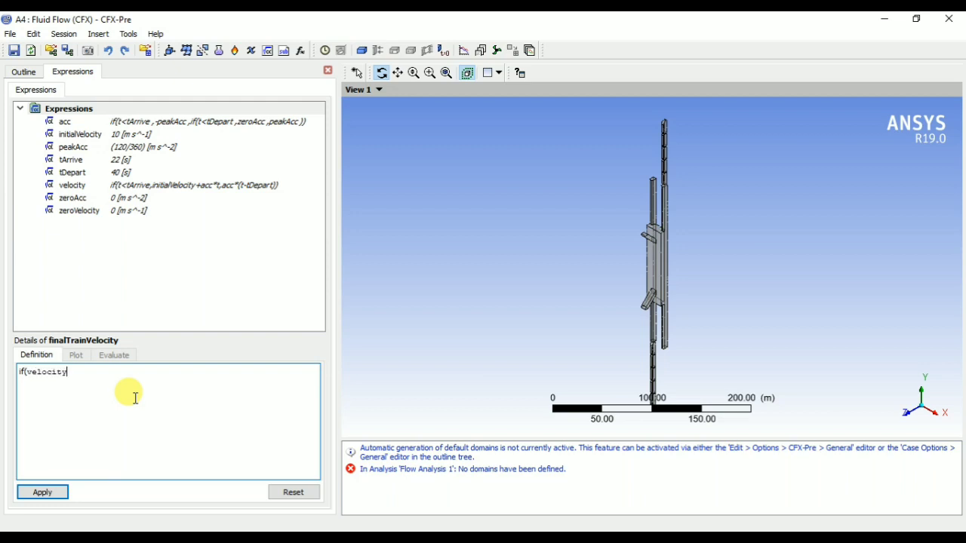
type(">zero")
type("ty")
type(",velocity,zeroV")
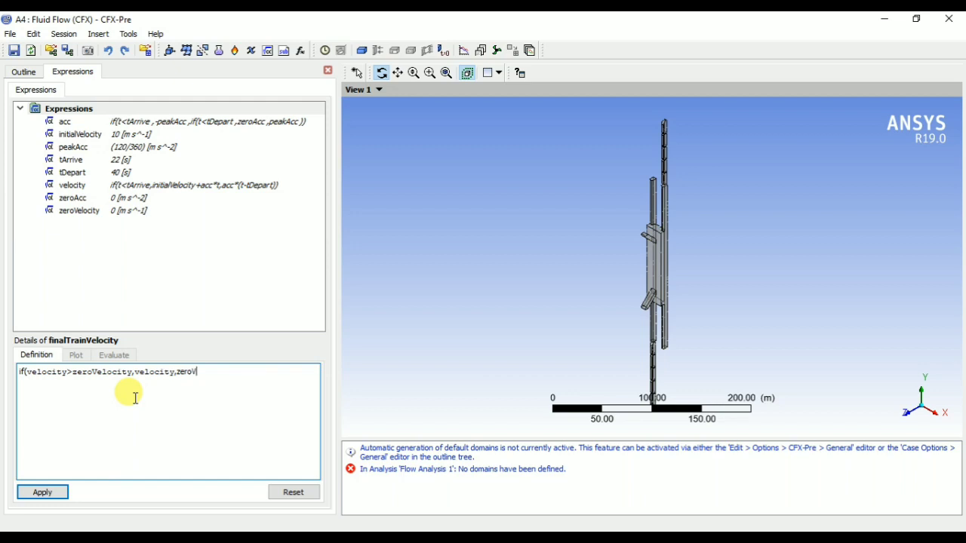
type("ty)")
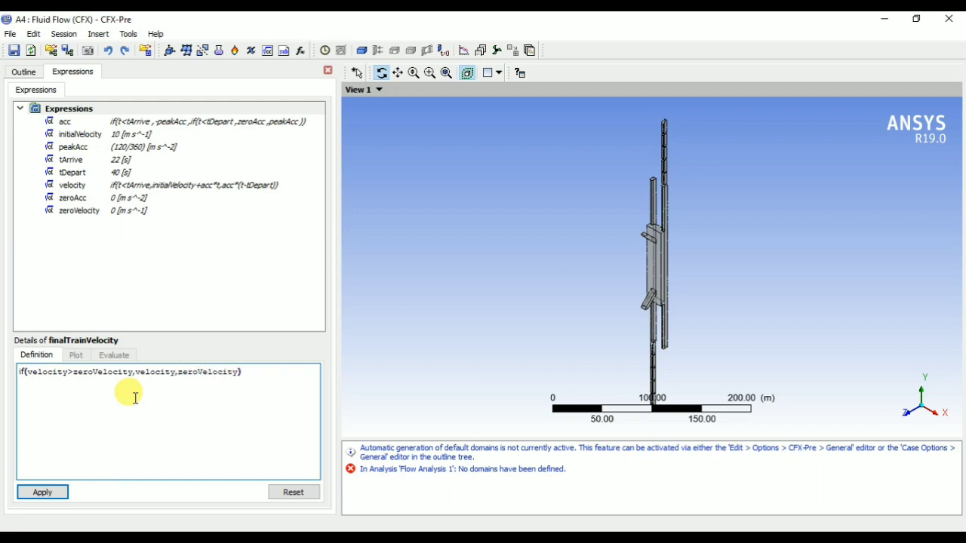
left_click(34, 494)
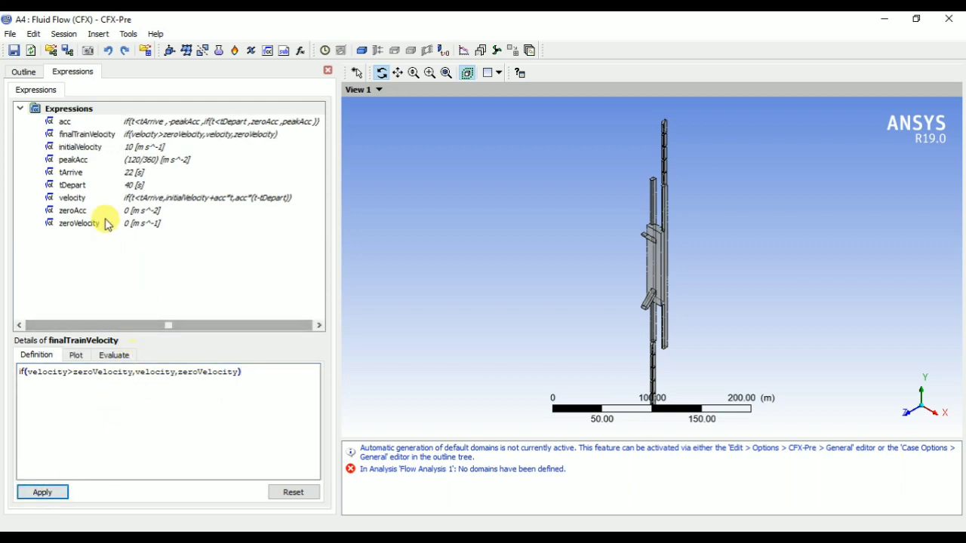
Open the Analysis Type settings of Flow Analysis 1 and set the analysis type to Transient.
left_click(15, 74)
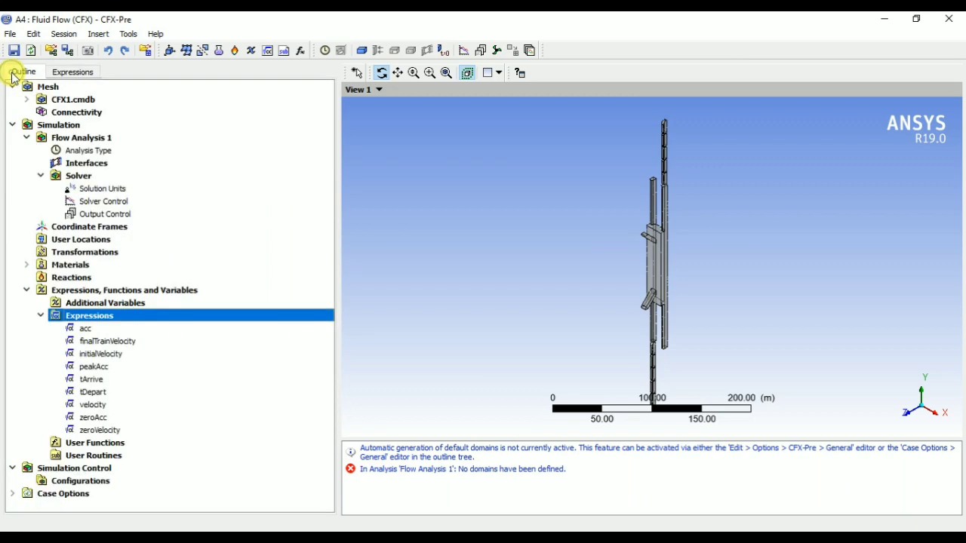
left_click(78, 137)
double_click(85, 150)
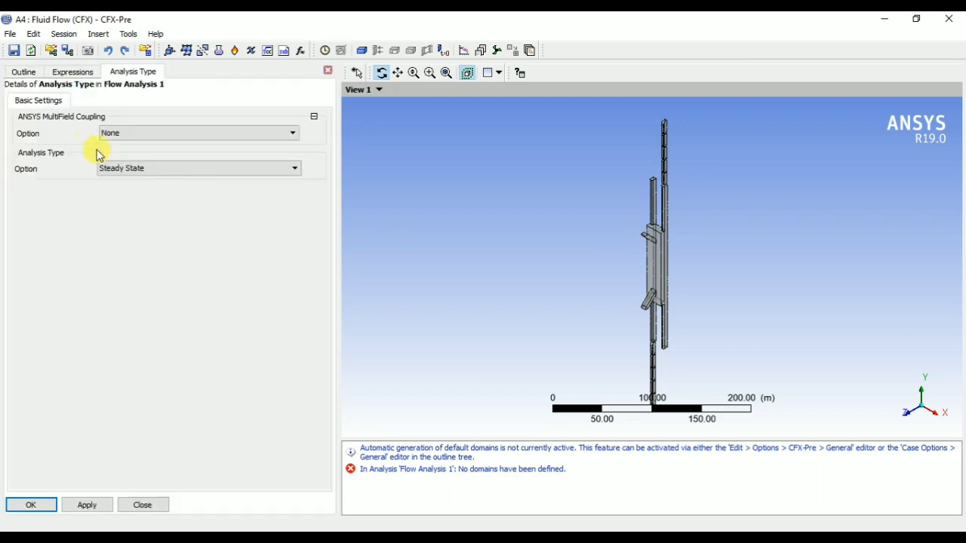
left_click(133, 169)
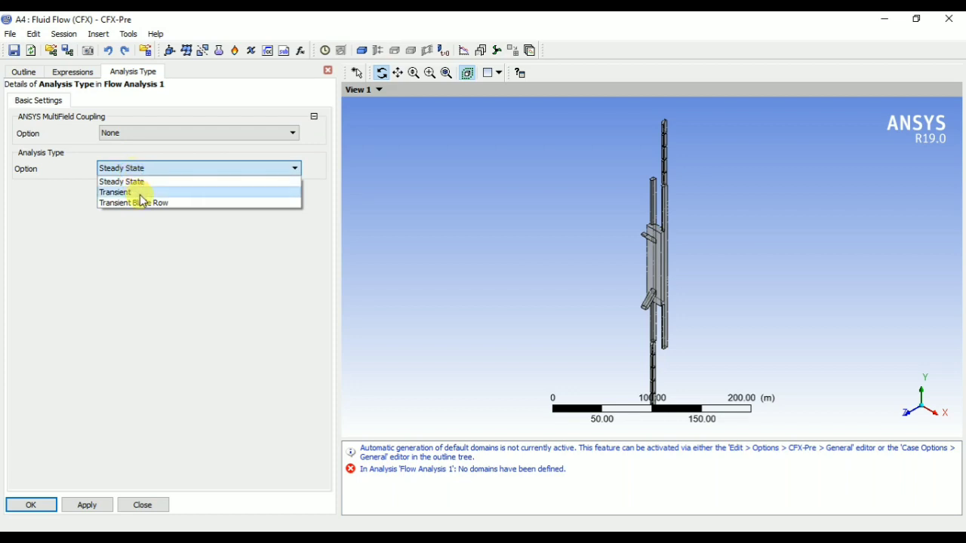
left_click(141, 193)
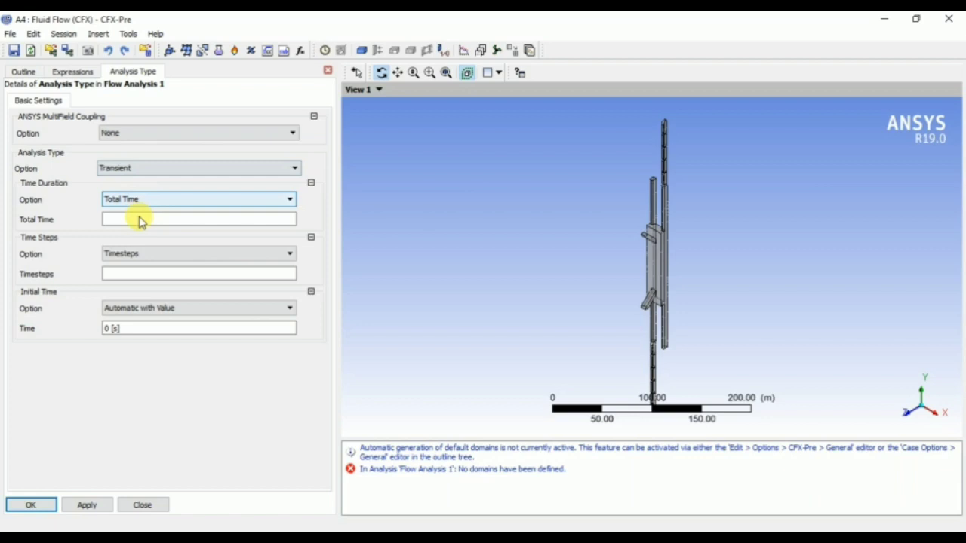
Set the transient total time to 80 s and the timesteps to 1 s, and confirm the analysis settings.
left_click(140, 219)
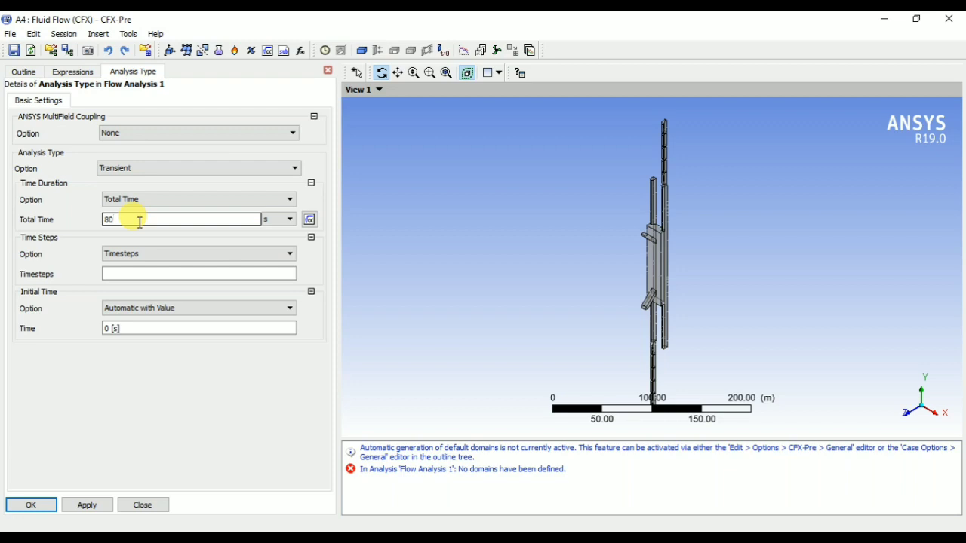
left_click(111, 276)
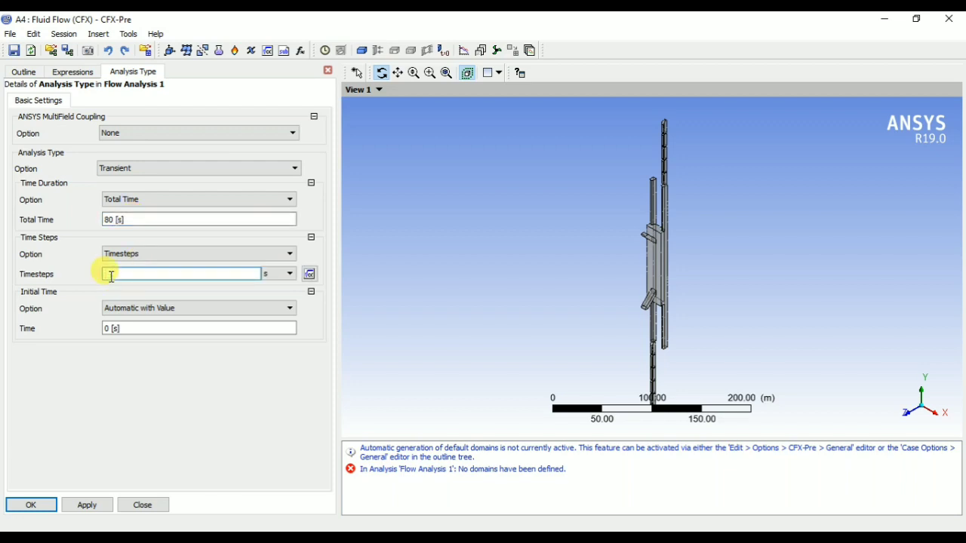
type("1")
left_click(141, 442)
left_click(33, 505)
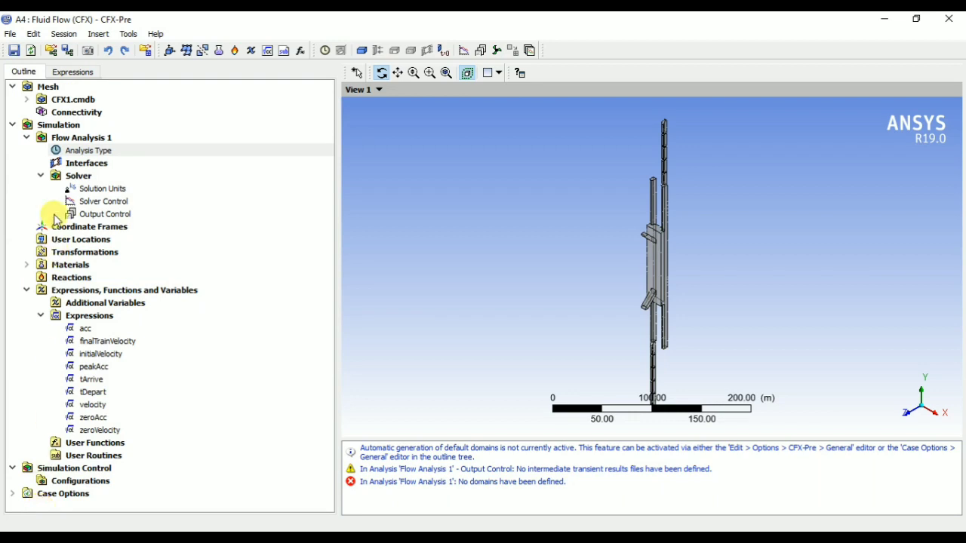
Insert a new domain named station in Flow Analysis 1.
right_click(72, 145)
mouse_move(107, 150)
left_click(216, 150)
type("station")
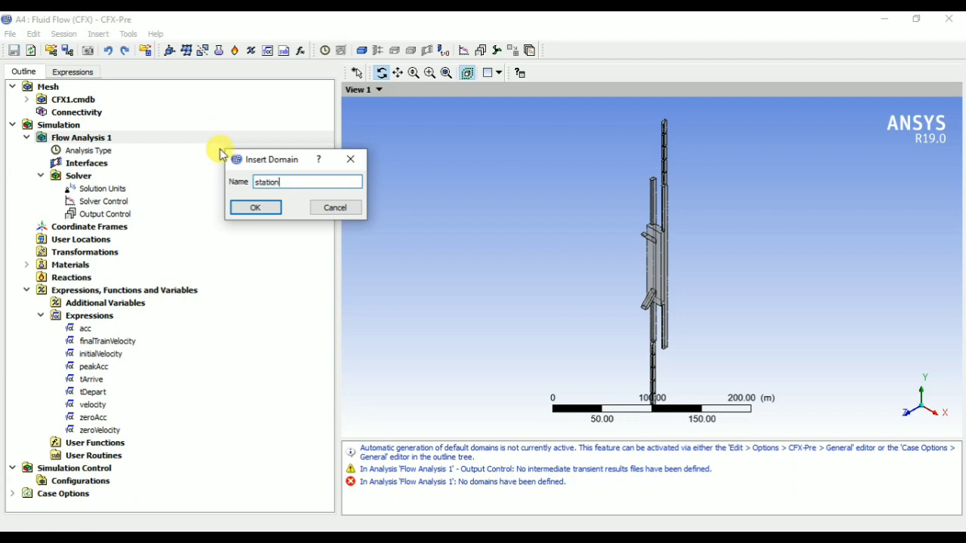
left_click(255, 208)
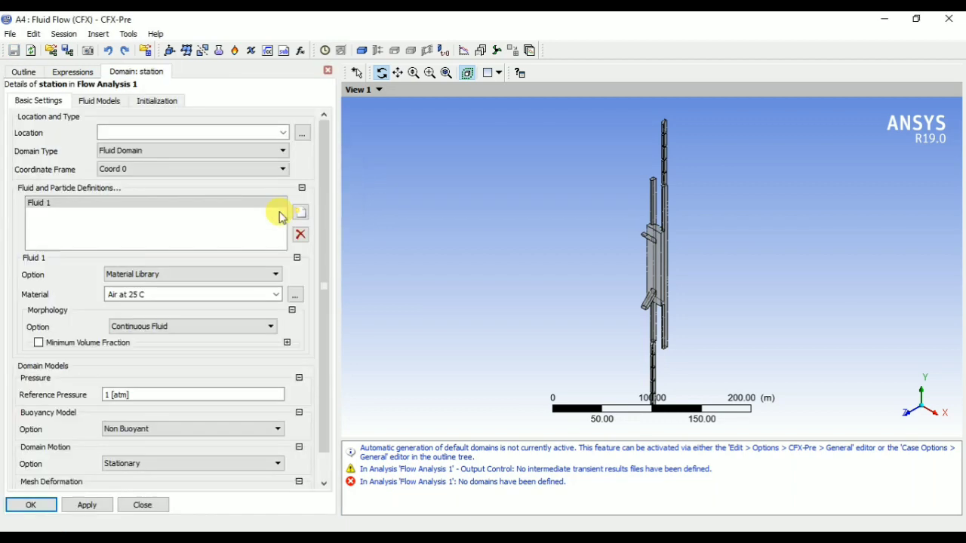
Assign body B370 as the location of the station domain and confirm the domain with its default fluid settings.
left_click(301, 133)
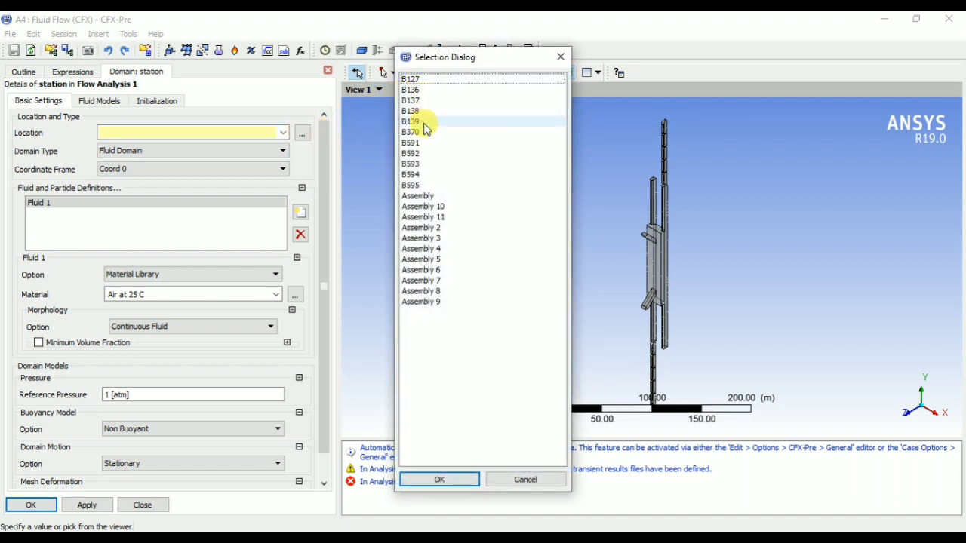
left_click(413, 83)
key("Down")
key("Down")
key("Down")
key("Down")
key("Down")
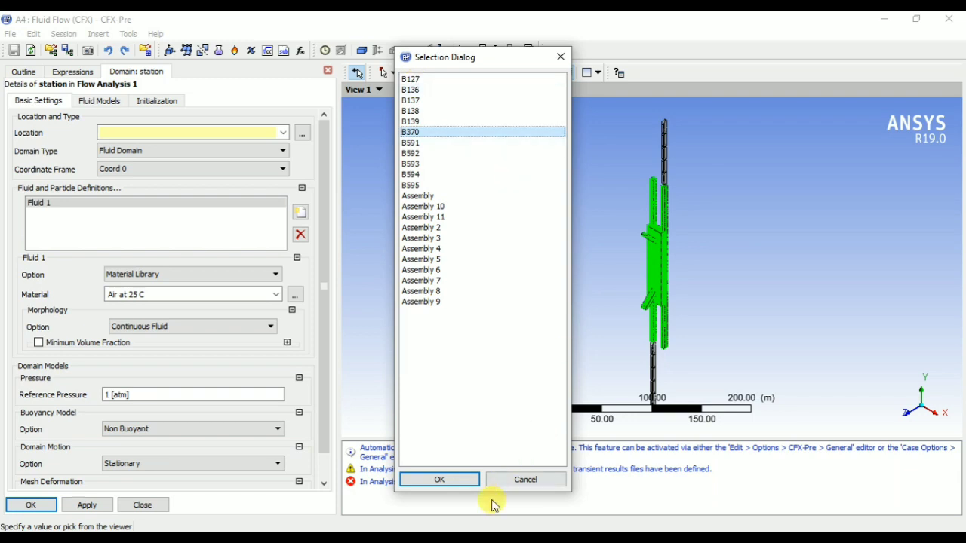
left_click(427, 478)
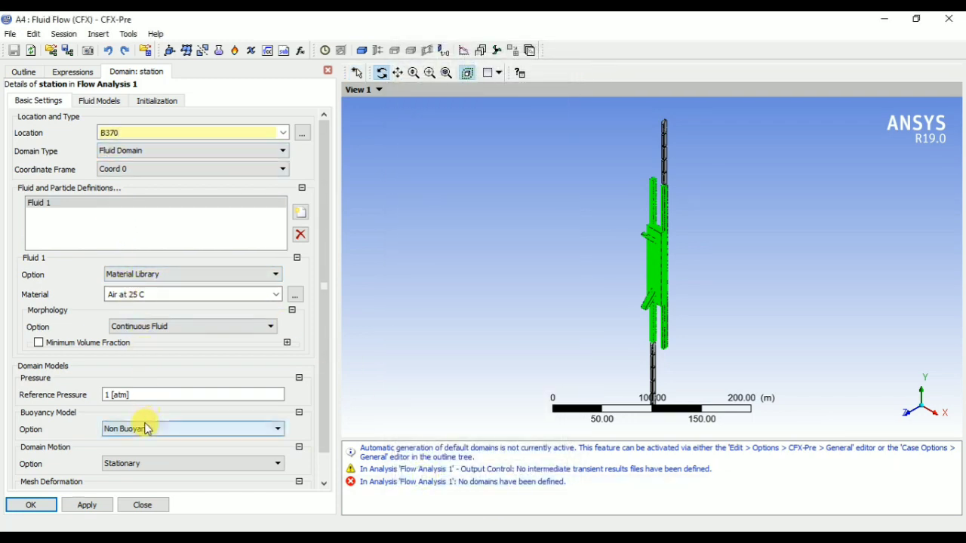
scroll(147, 428, "down", 1)
left_click(45, 506)
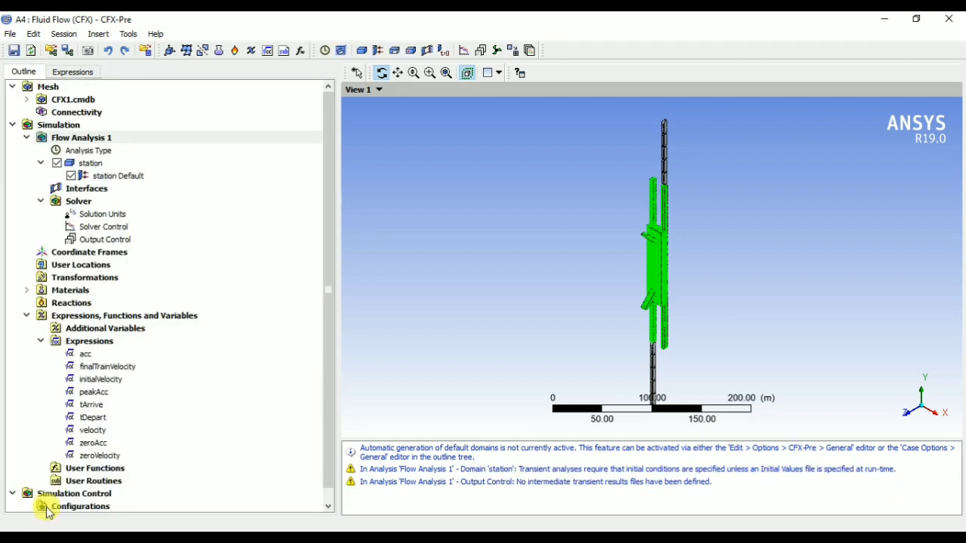
Insert a boundary named tunnelOpenings in the station domain.
right_click(95, 163)
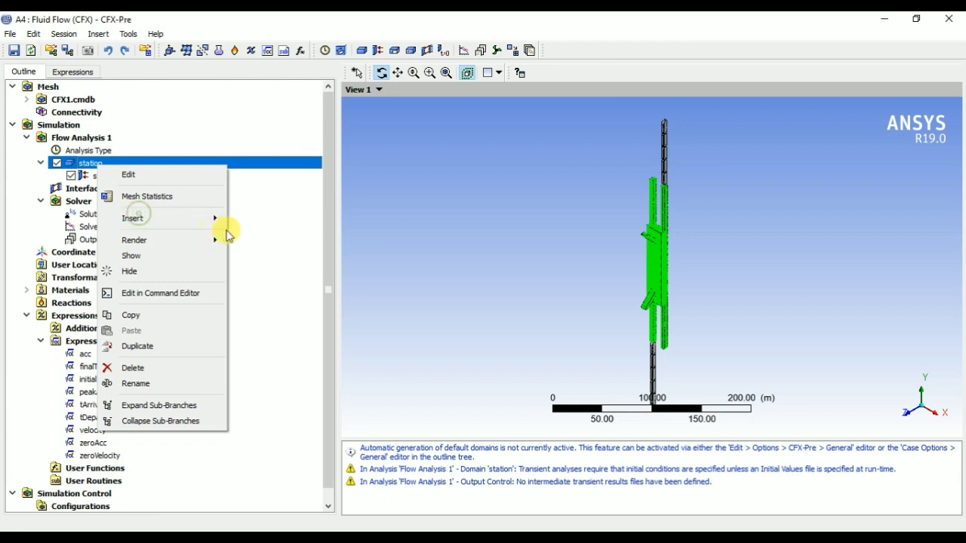
mouse_move(209, 218)
left_click(258, 221)
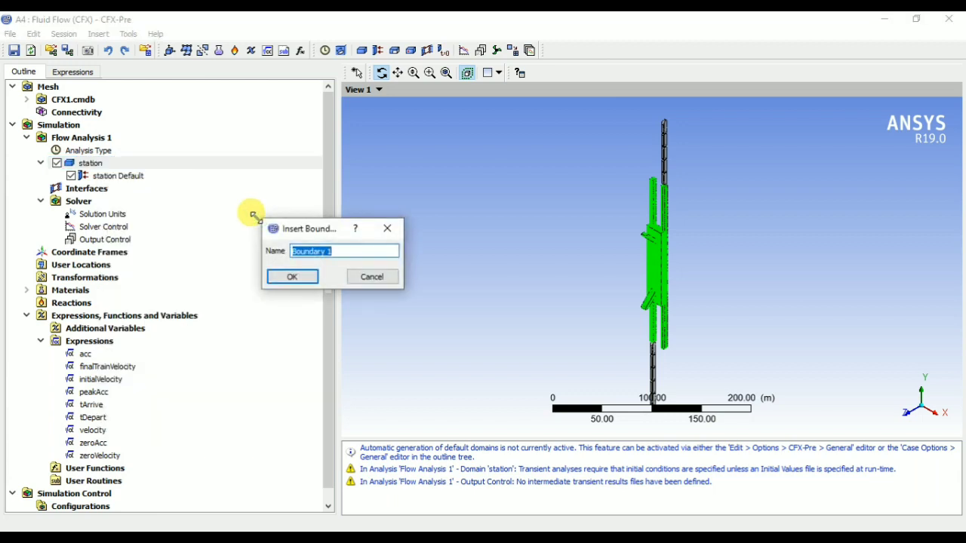
type("tunnelOpenings")
key("Return")
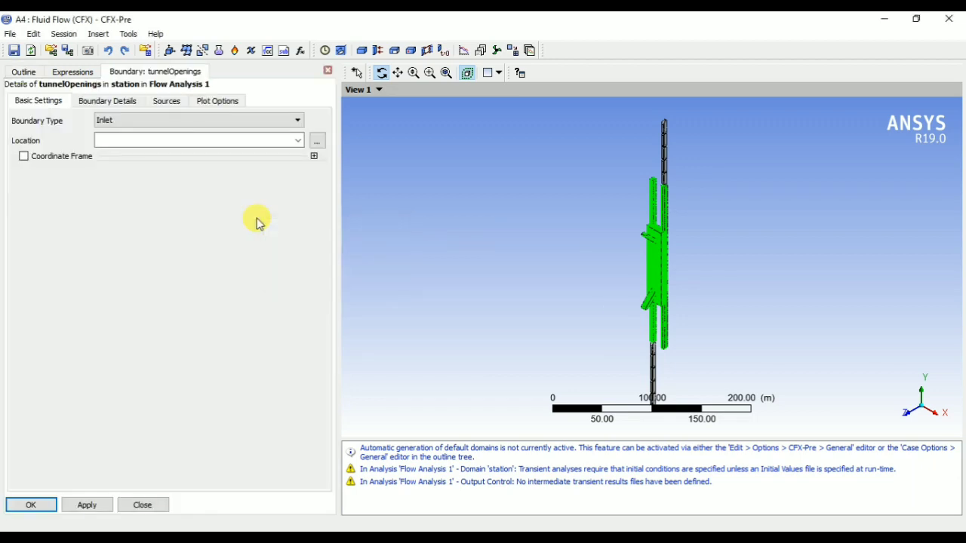
Make tunnelOpenings an Opening boundary located at tunnel_opening_1 and tunnel_opening_2.
left_click(186, 122)
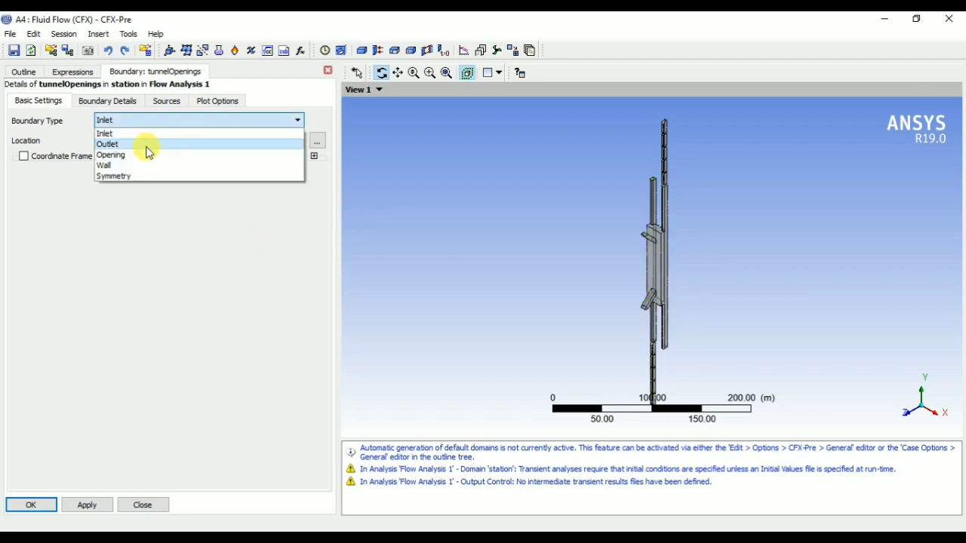
left_click(144, 155)
left_click(317, 141)
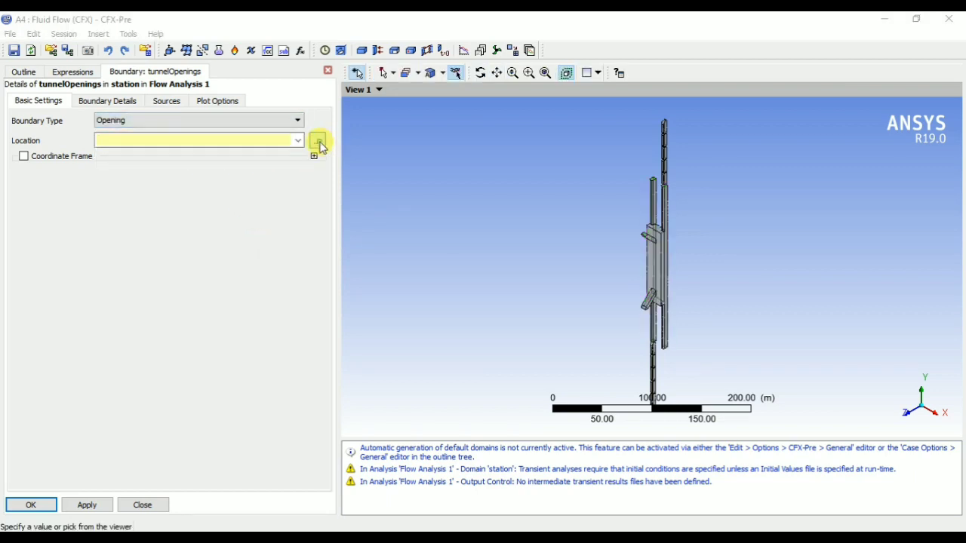
left_click(437, 101)
left_click(448, 112, "ctrl")
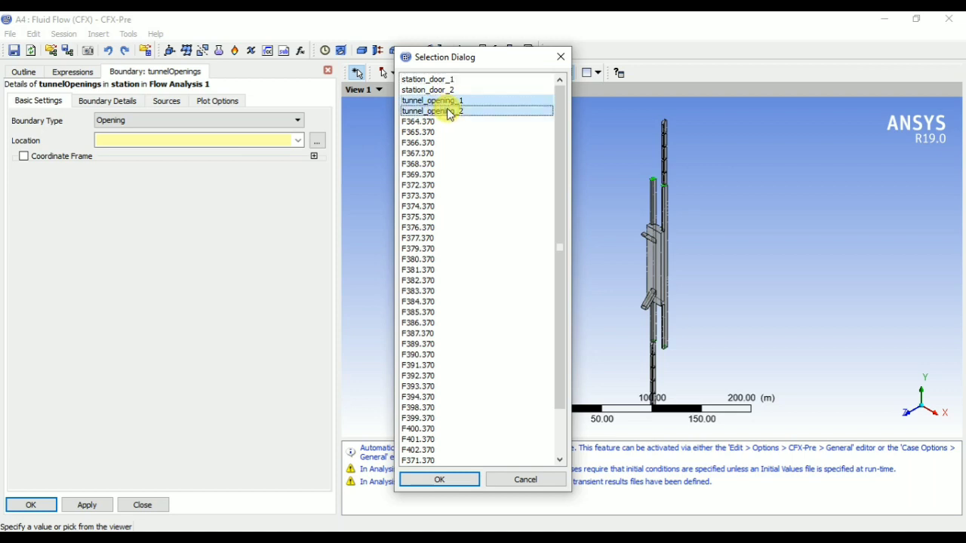
left_click(440, 480)
Enter the relative pressure for the tunnelOpenings boundary and confirm the boundary.
left_click(101, 105)
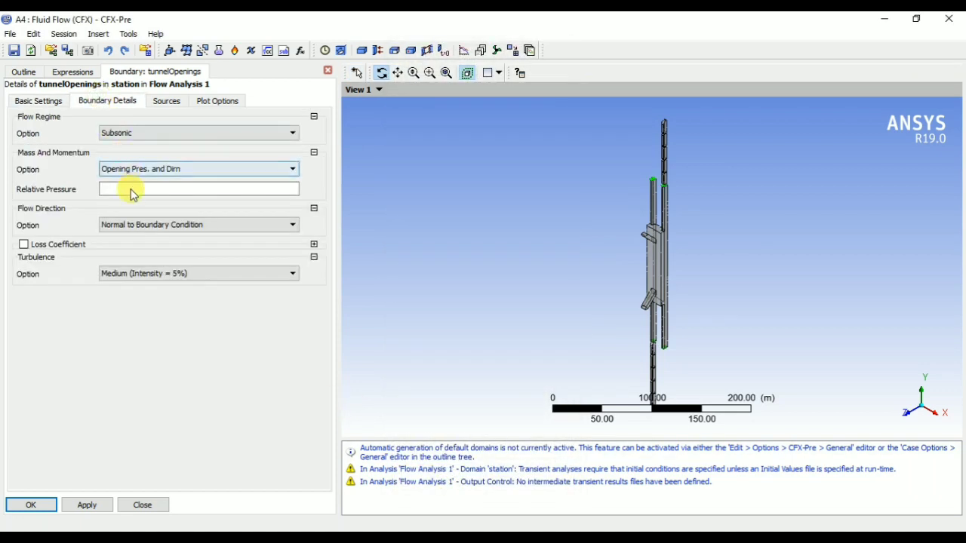
left_click(132, 189)
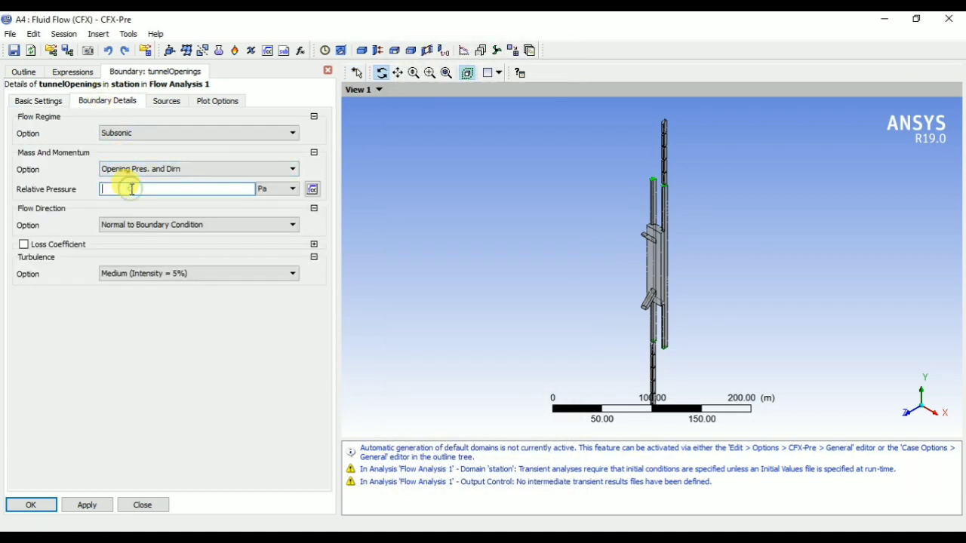
left_click(120, 388)
left_click(30, 506)
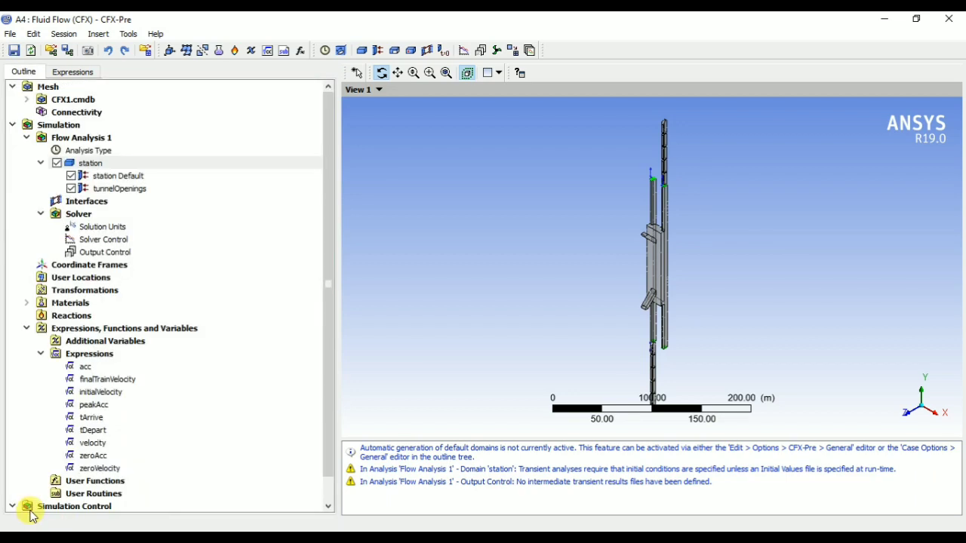
Insert a boundary named stationDoors in the station domain.
left_click(97, 165)
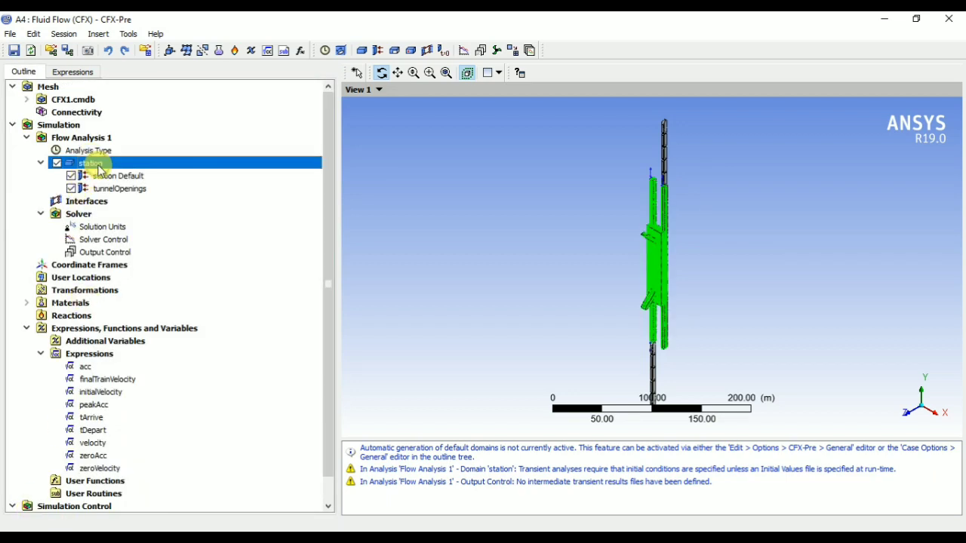
right_click(98, 165)
mouse_move(172, 219)
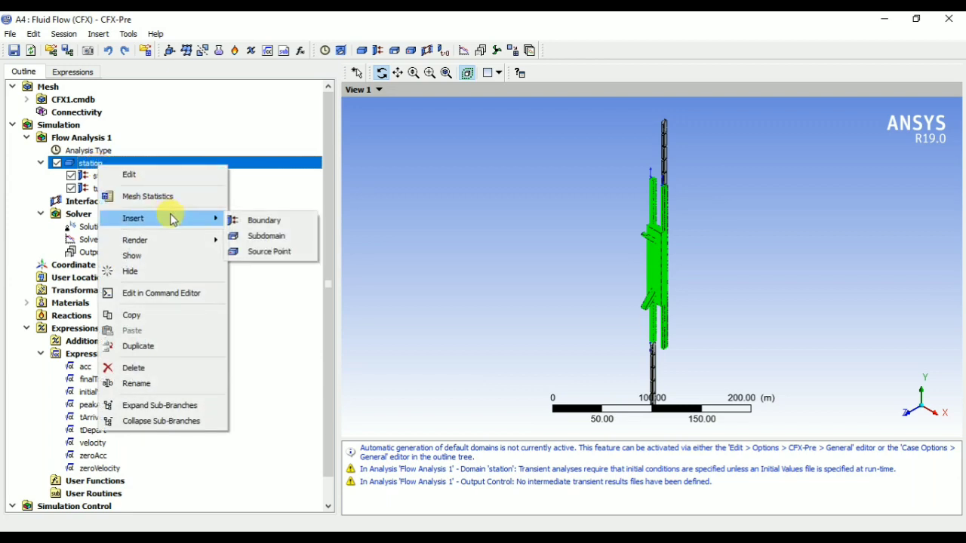
left_click(260, 220)
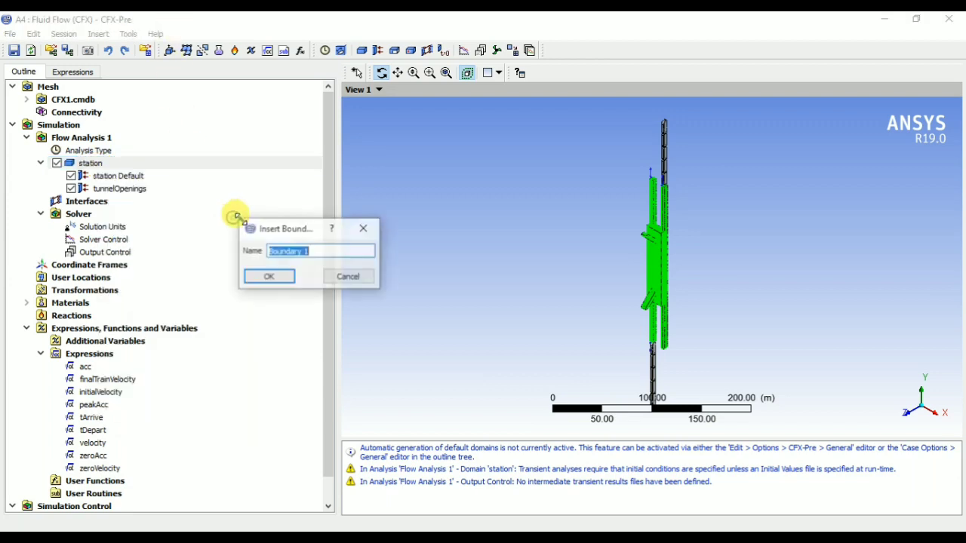
type("stationDoors")
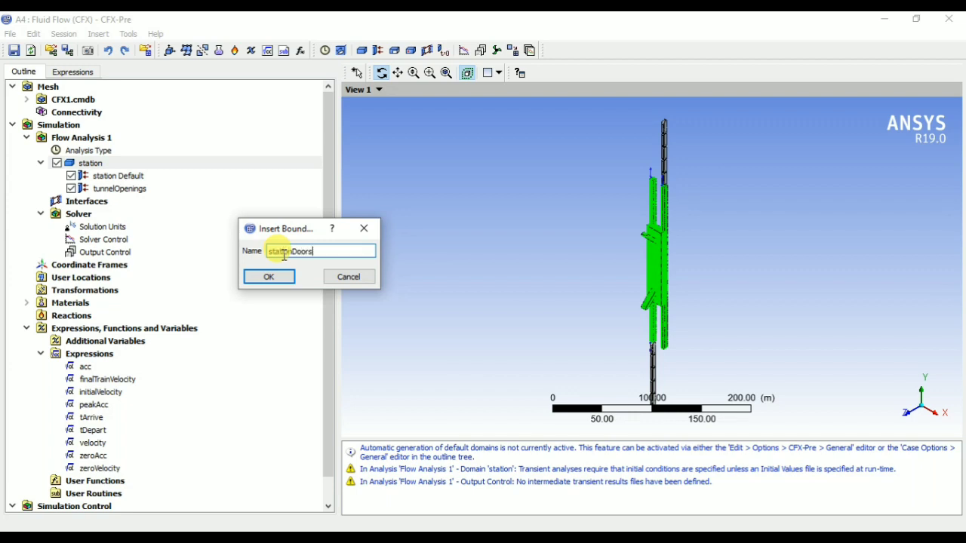
key("Return")
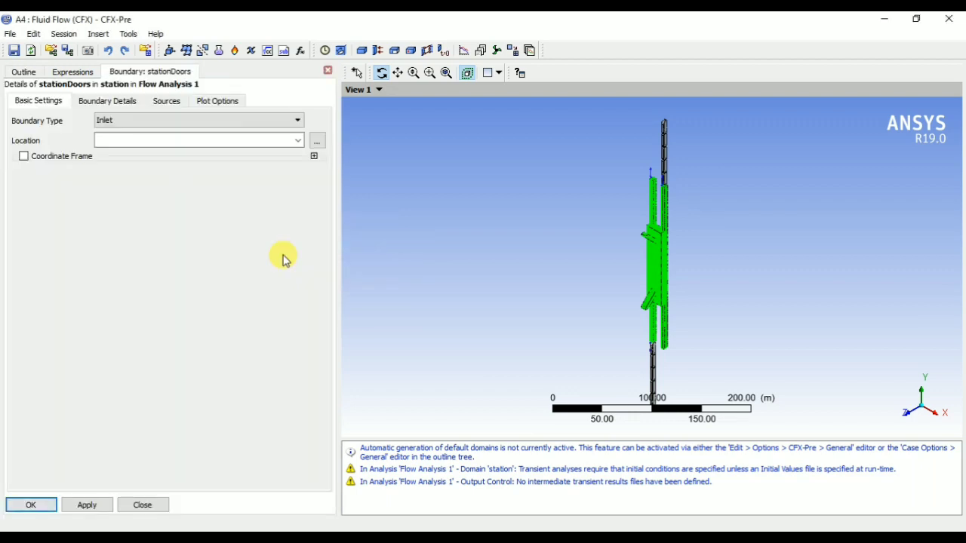
Make stationDoors an Opening boundary located at station_door_1 and station_door_2.
left_click(140, 123)
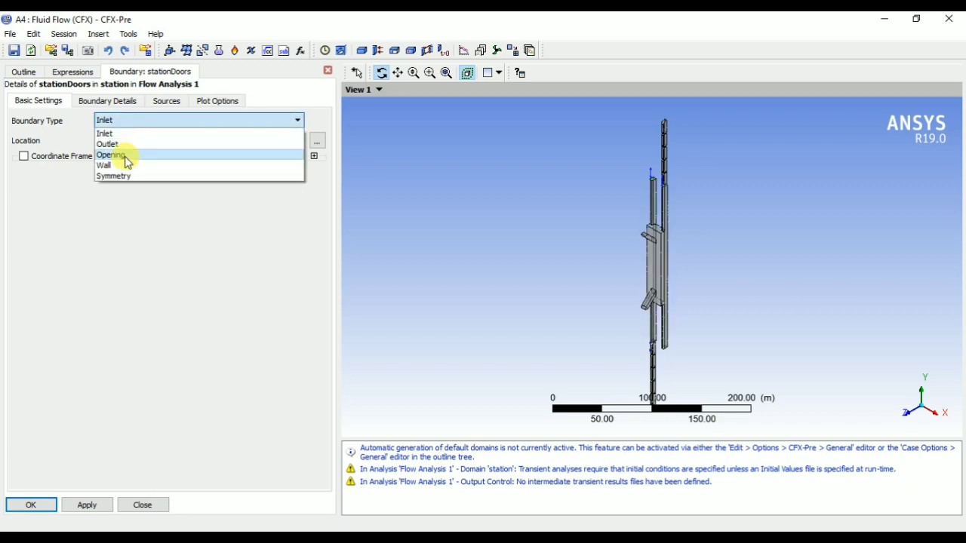
left_click(125, 157)
left_click(317, 142)
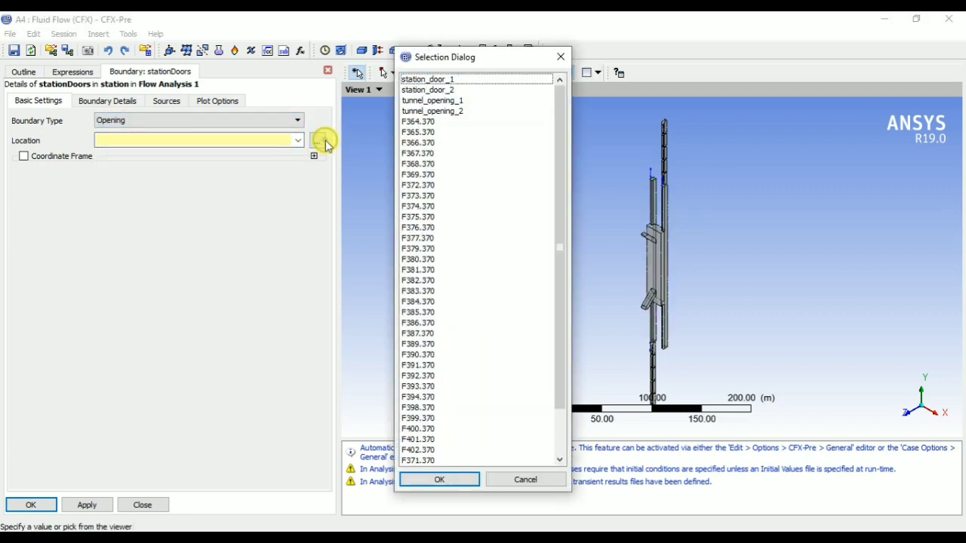
left_click(438, 78)
left_click(438, 89, "ctrl")
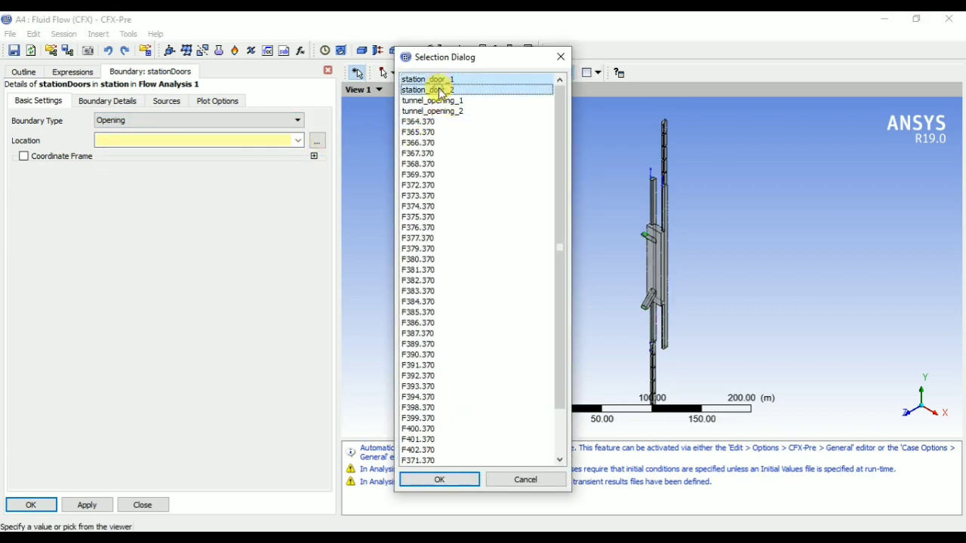
left_click(467, 480)
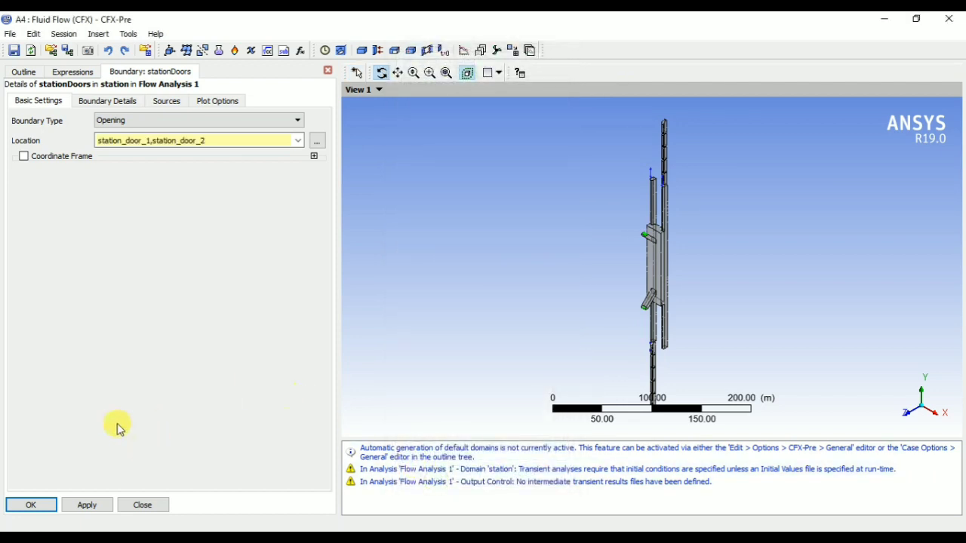
Set the relative pressure of the stationDoors boundary to 0 Pa and confirm the boundary.
left_click(105, 103)
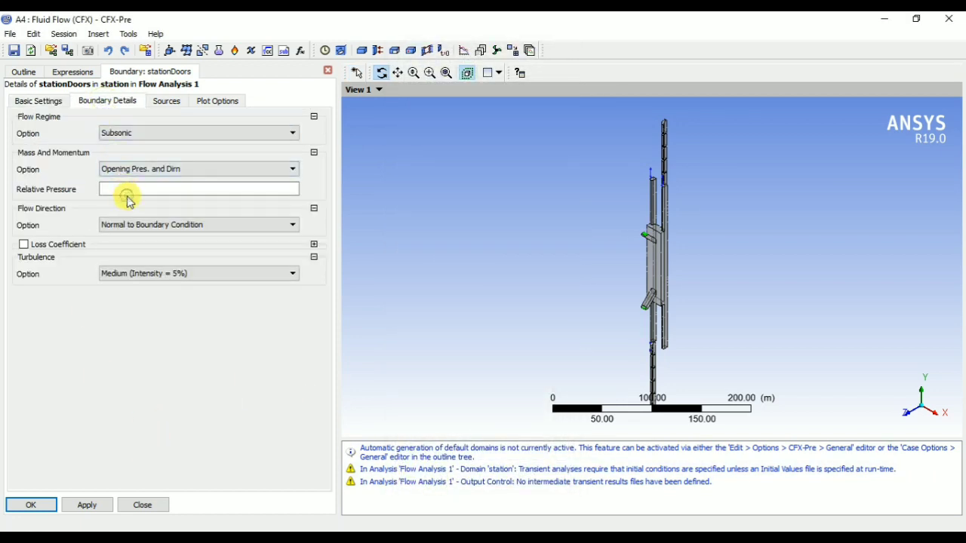
left_click(132, 193)
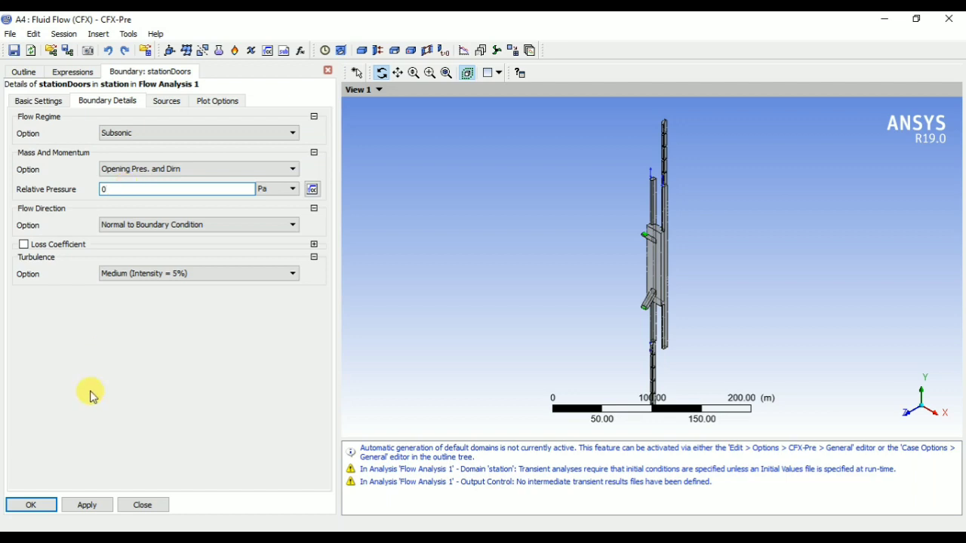
left_click(18, 504)
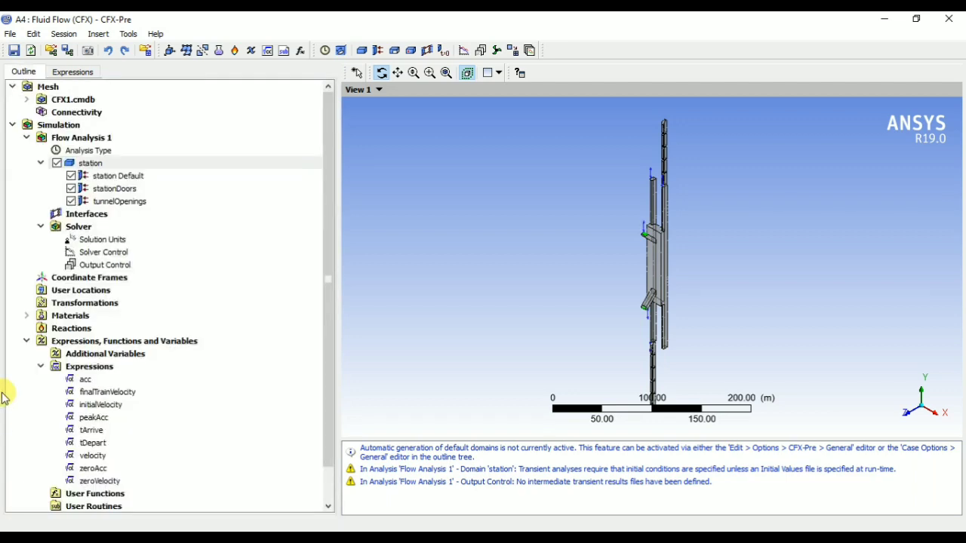
Insert a new domain named train1 in Flow Analysis 1.
left_click(88, 140)
right_click(87, 140)
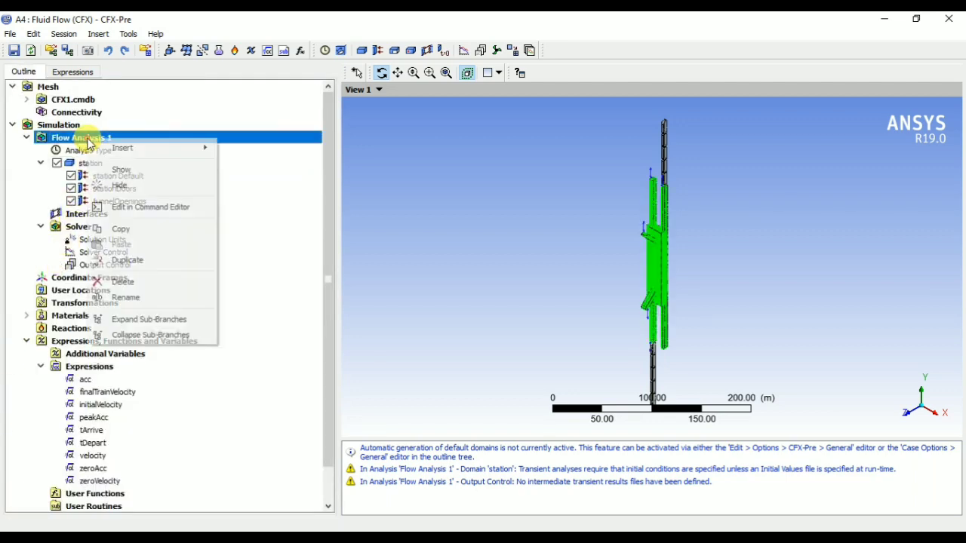
mouse_move(129, 147)
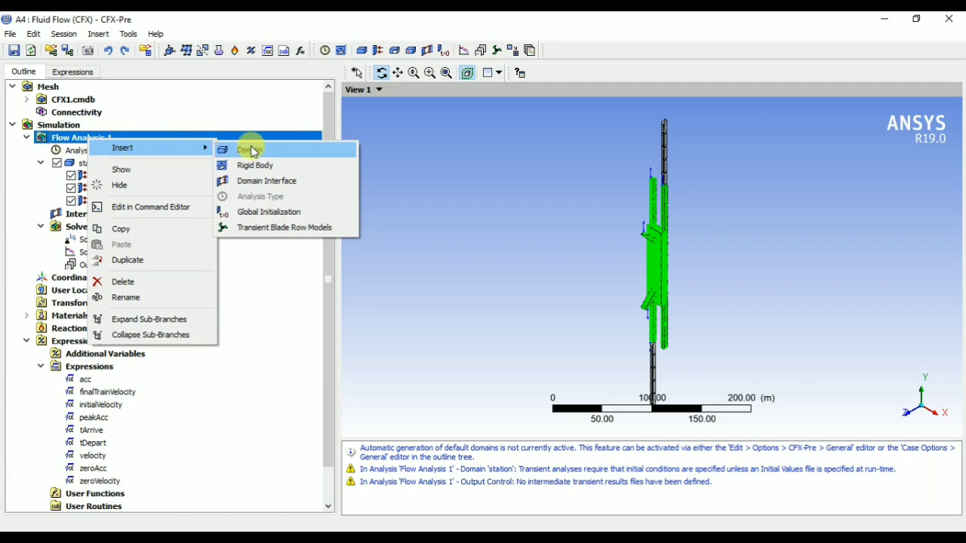
left_click(252, 151)
type("train")
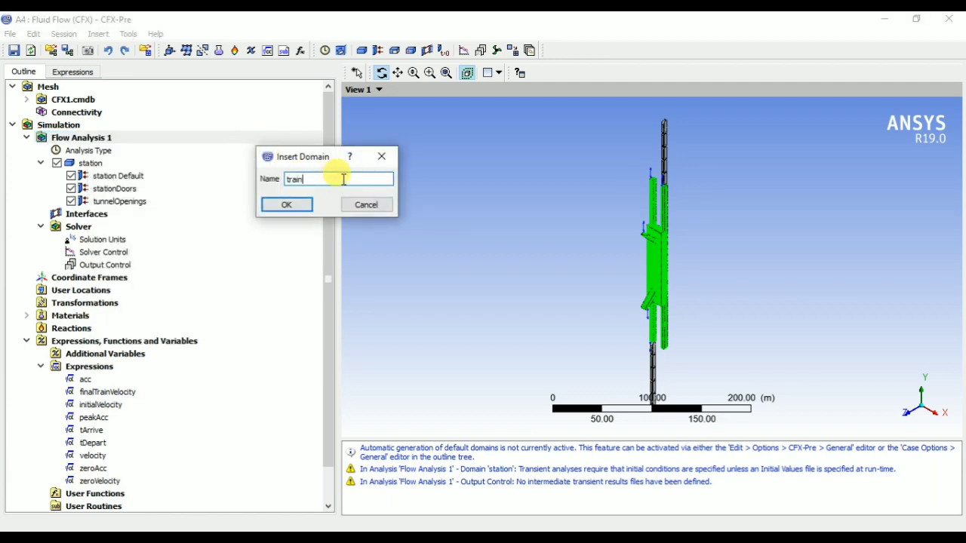
type("1")
left_click(287, 205)
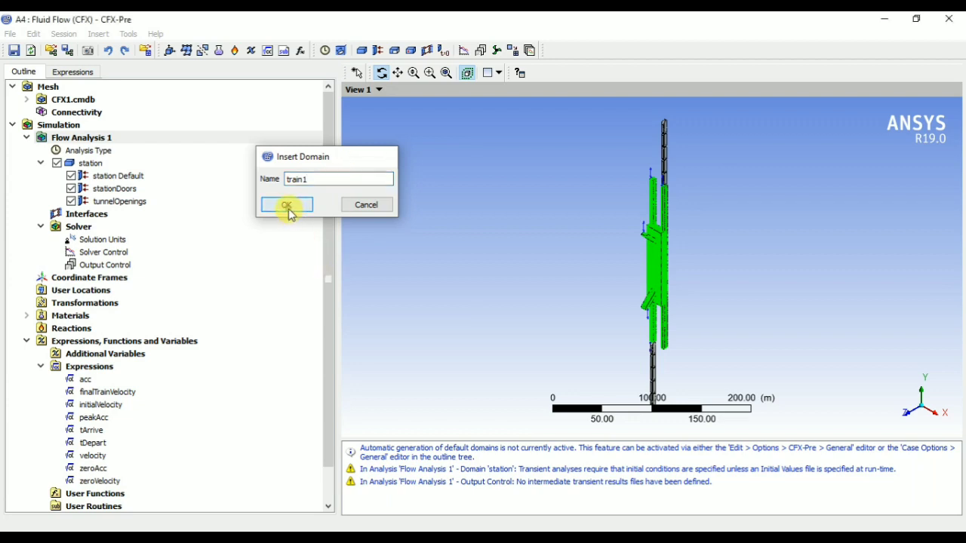
Assign bodies B127, B136, B137, B138 and B139 as the location of the train1 domain.
left_click(302, 133)
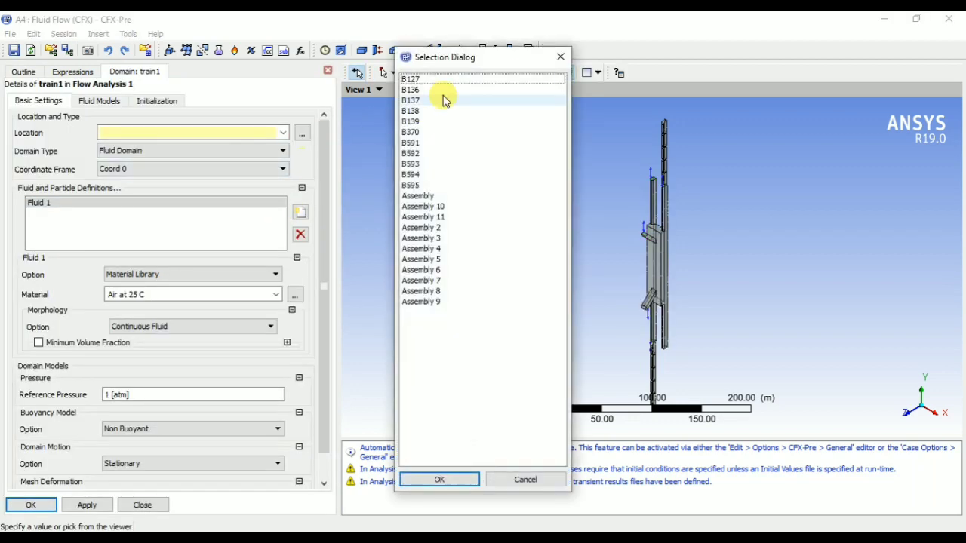
left_click(440, 79)
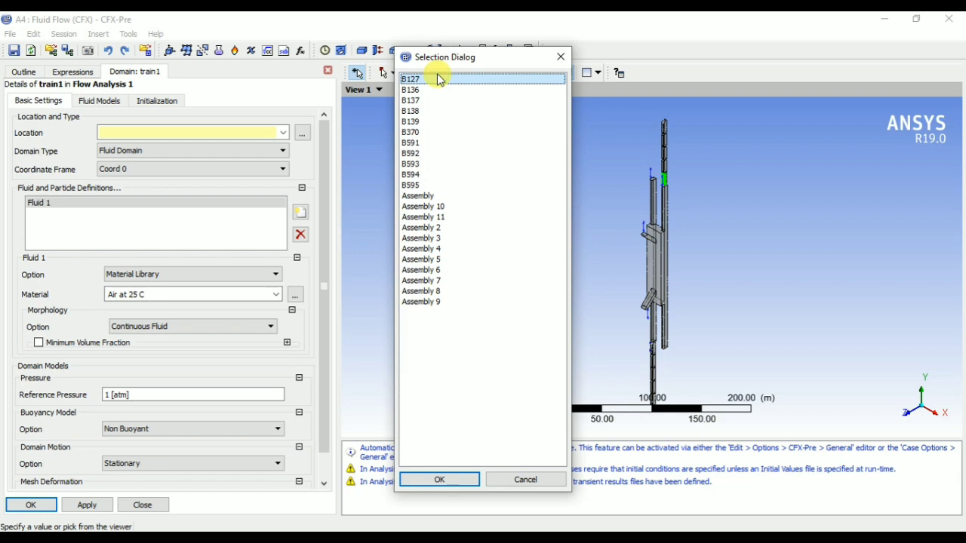
key("shift+Down")
key("shift+Down")
key("shift+Down")
key("shift+Down")
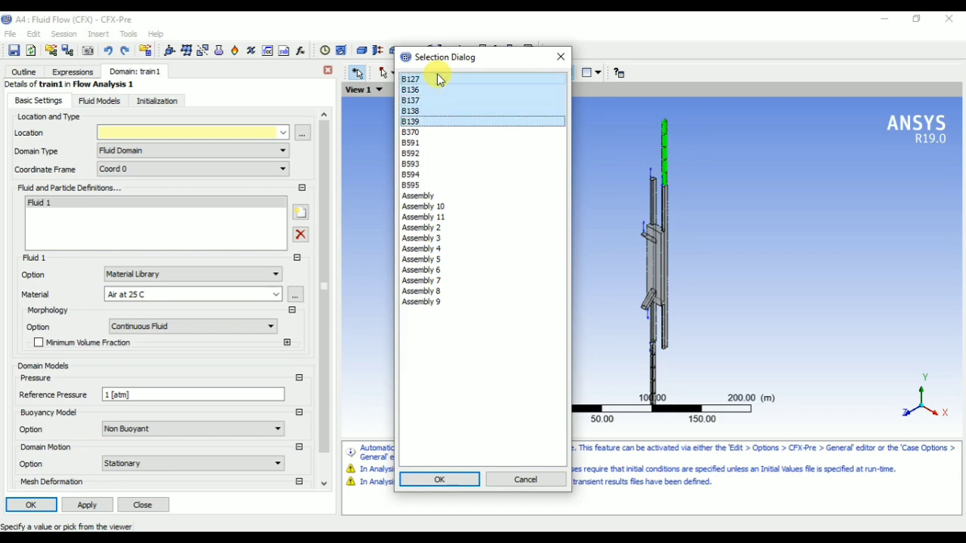
left_click(464, 479)
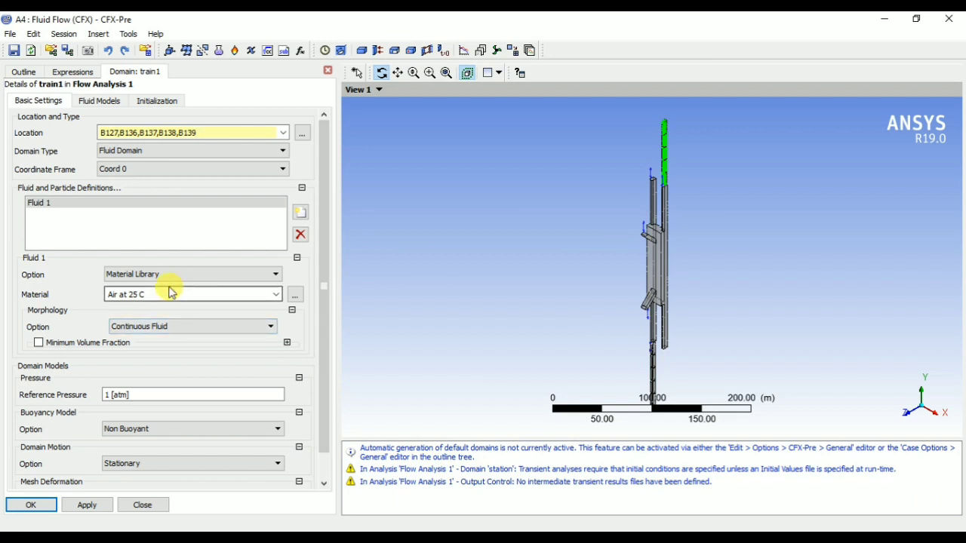
Make train1 an Immersed Solid domain with its domain motion defined by Speed and Direction.
left_click(147, 150)
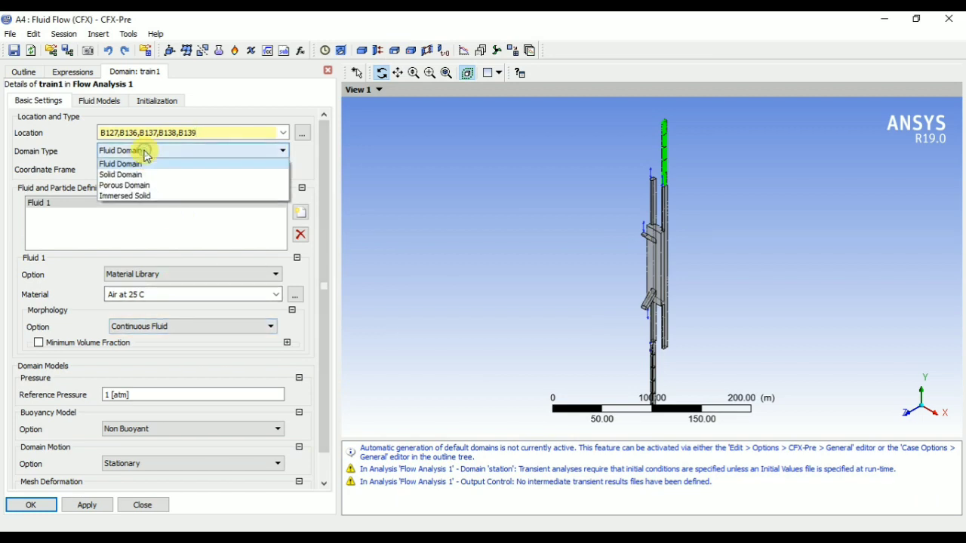
left_click(128, 196)
left_click(133, 217)
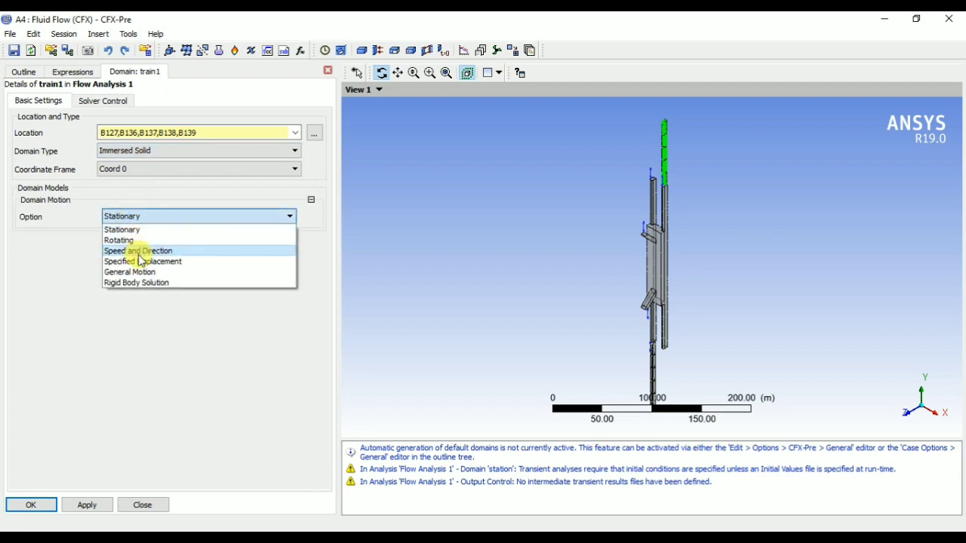
left_click(139, 252)
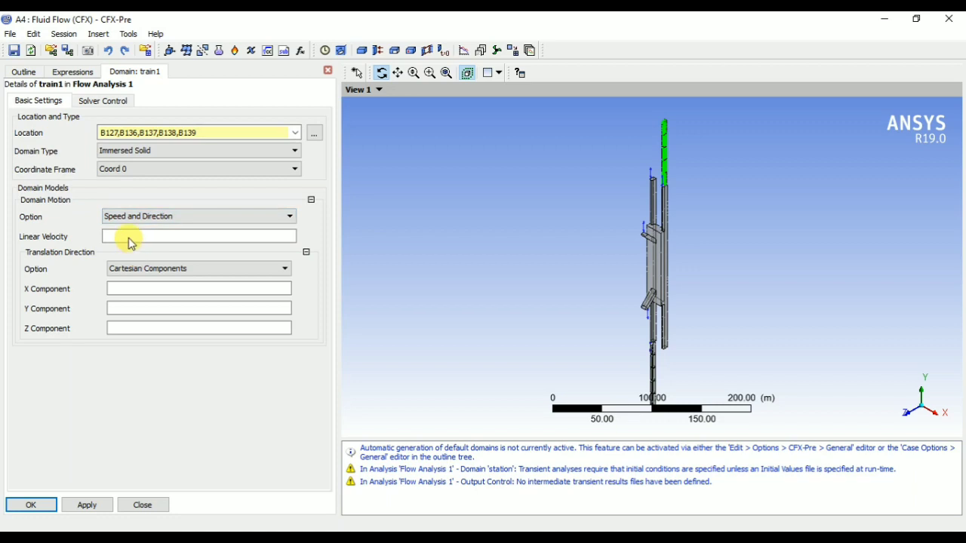
Assign the finalTrainVelocity expression as the linear velocity of the train1 domain.
left_click(130, 237)
left_click(308, 236)
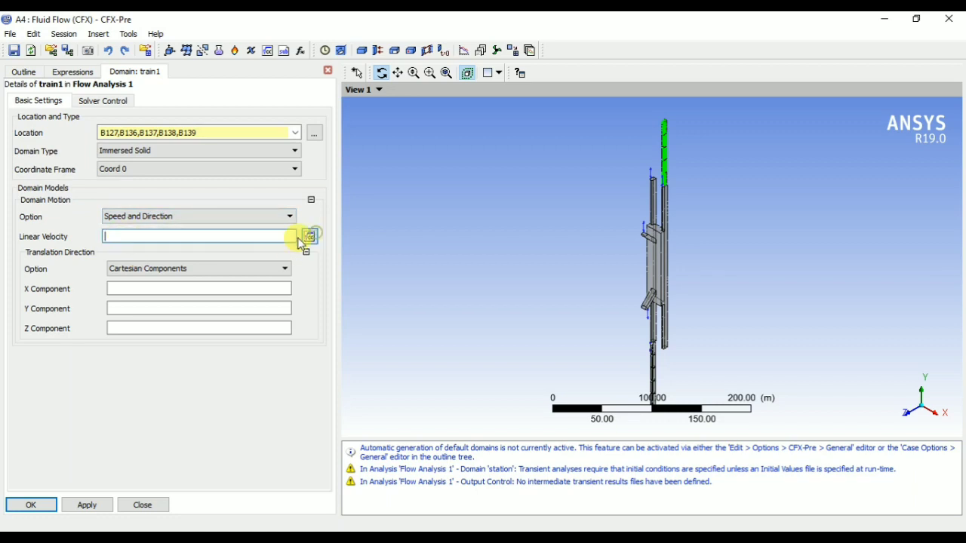
right_click(213, 238)
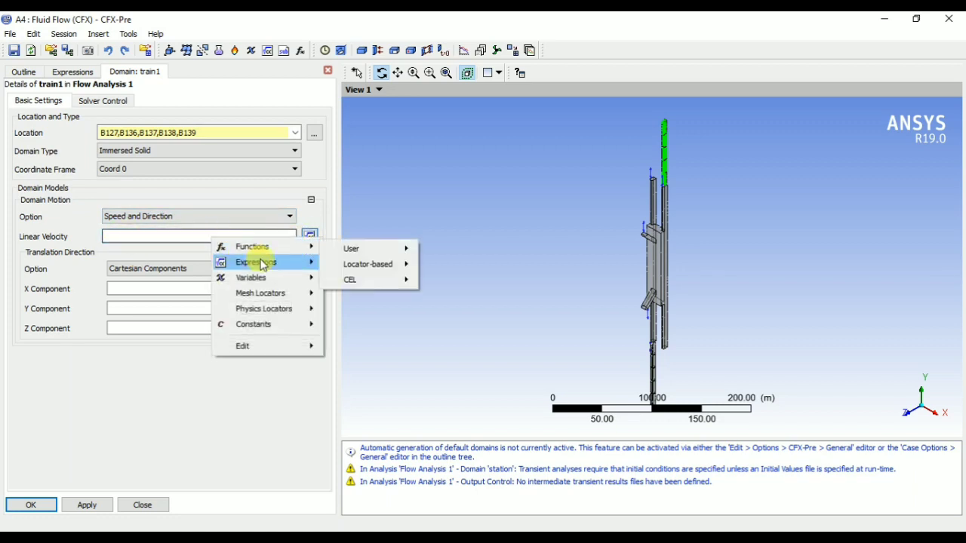
mouse_move(262, 264)
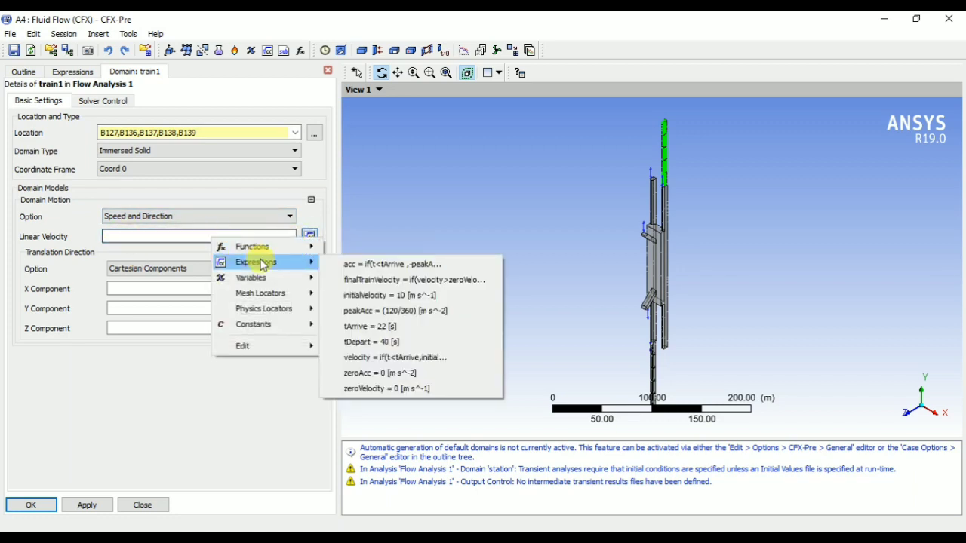
left_click(419, 279)
Set train1's Cartesian translation direction to X 0, Y -1 and Z 0.
left_click(185, 289)
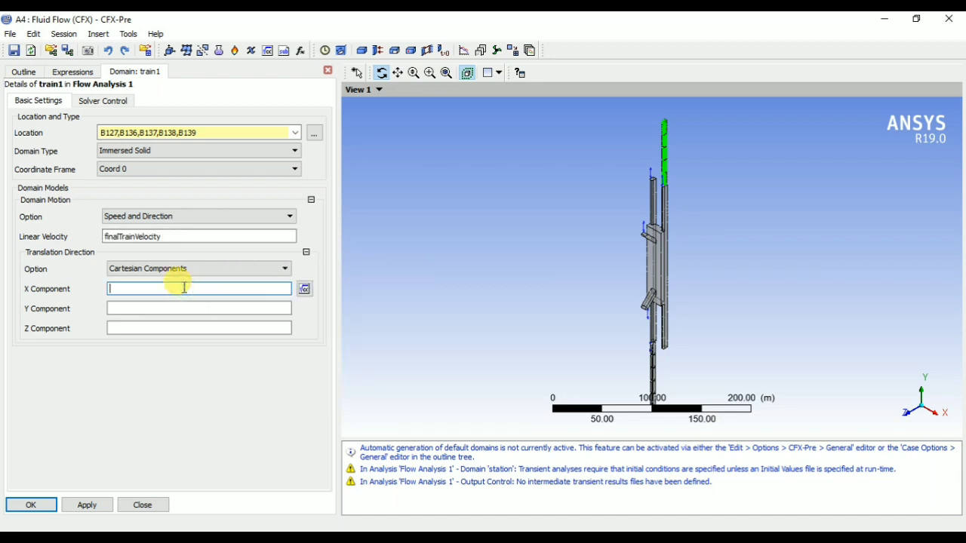
left_click(114, 309)
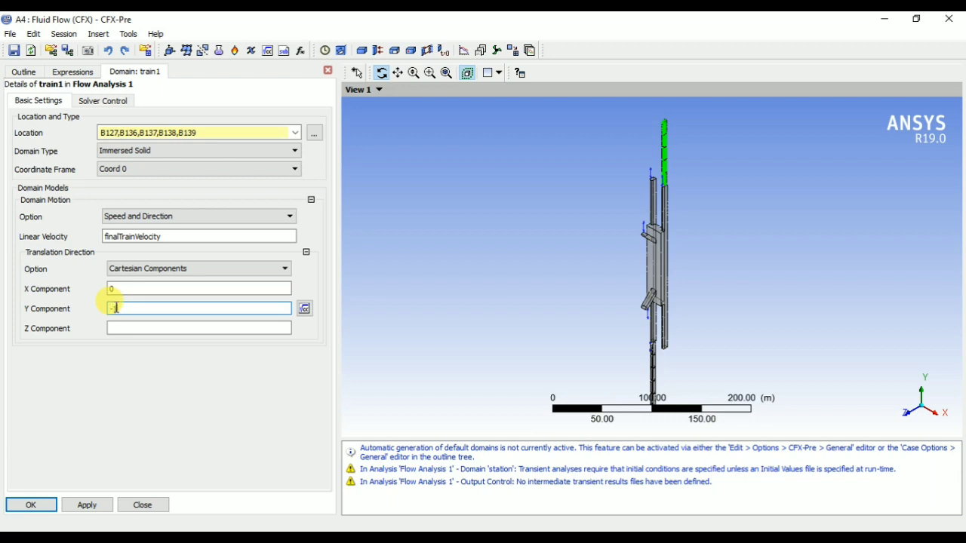
type("-1")
left_click(137, 330)
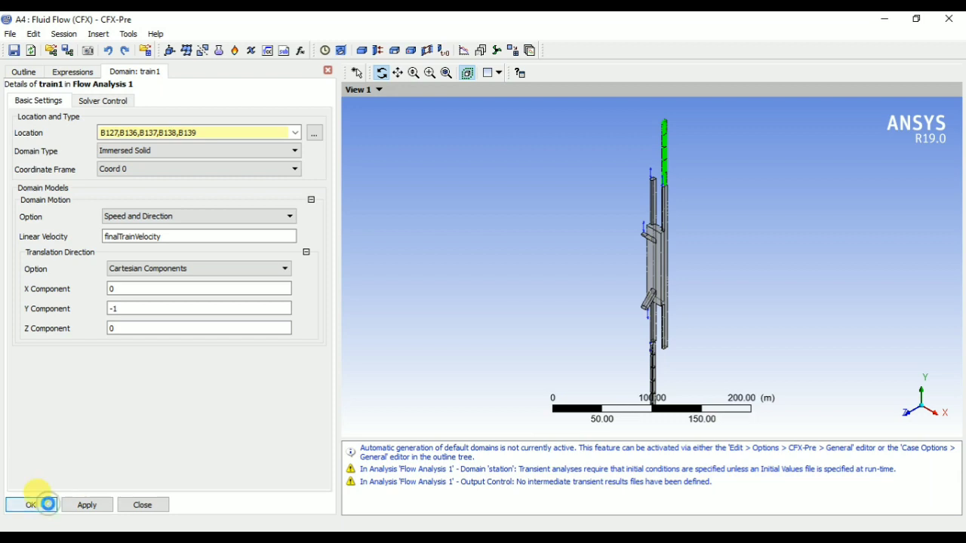
Confirm the train1 settings and add a new domain named train2 to Flow Analysis 1.
left_click(38, 505)
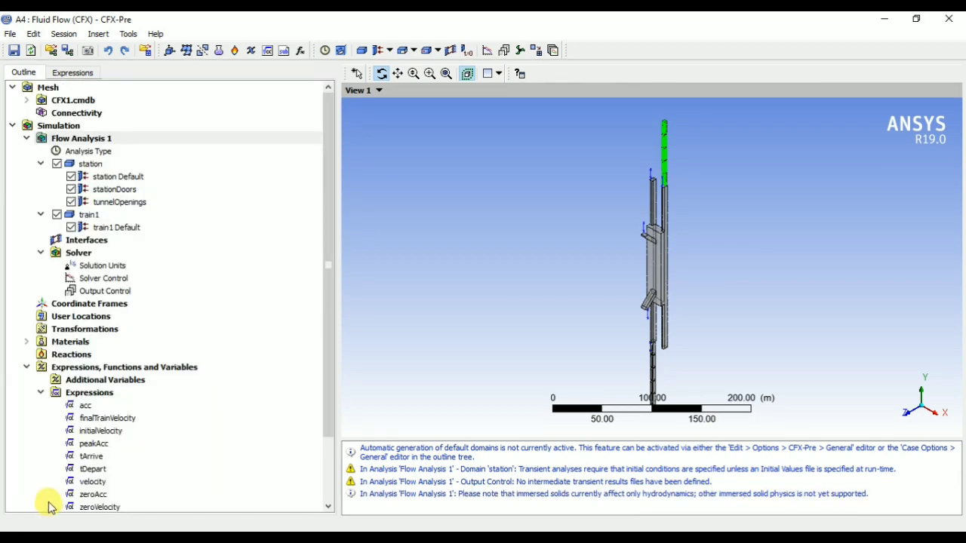
left_click(85, 141)
right_click(84, 141)
mouse_move(134, 147)
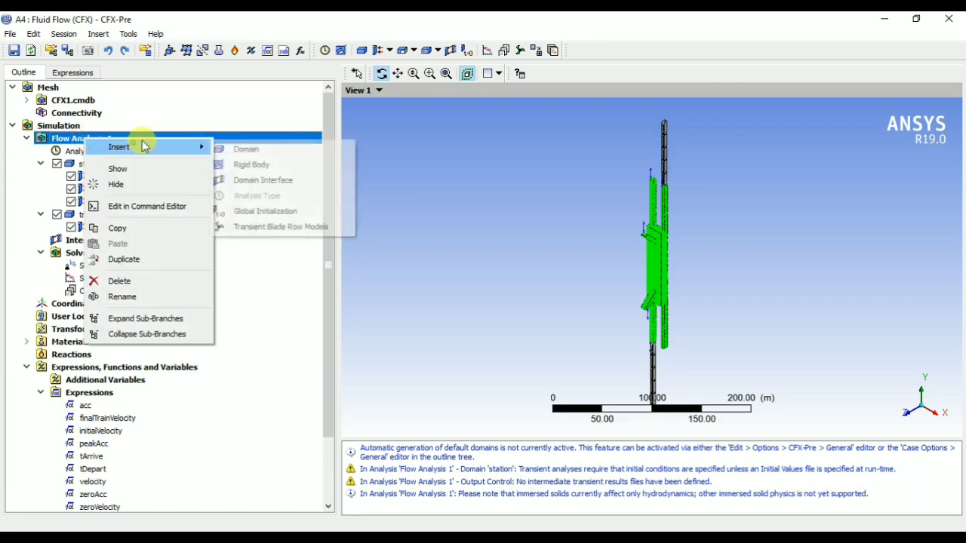
left_click(255, 149)
type("train2")
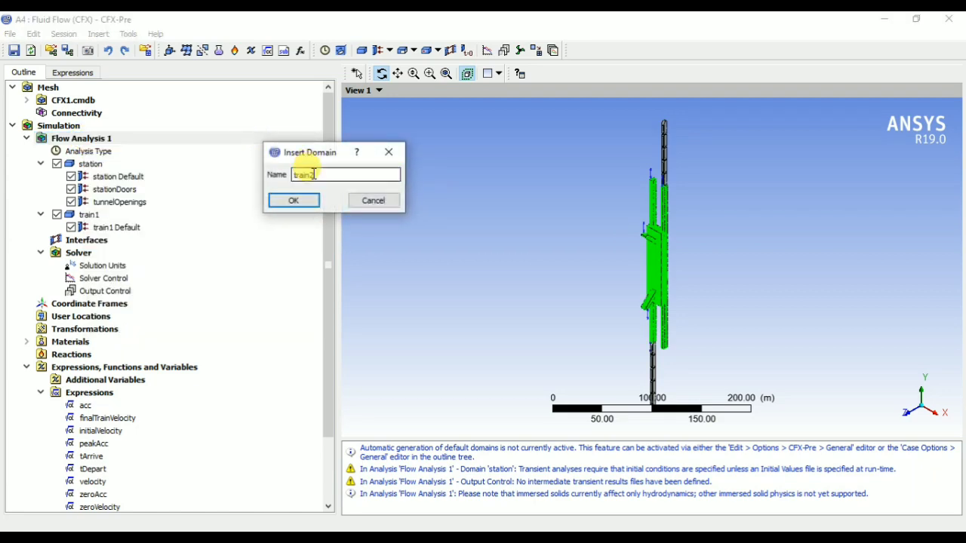
left_click(304, 200)
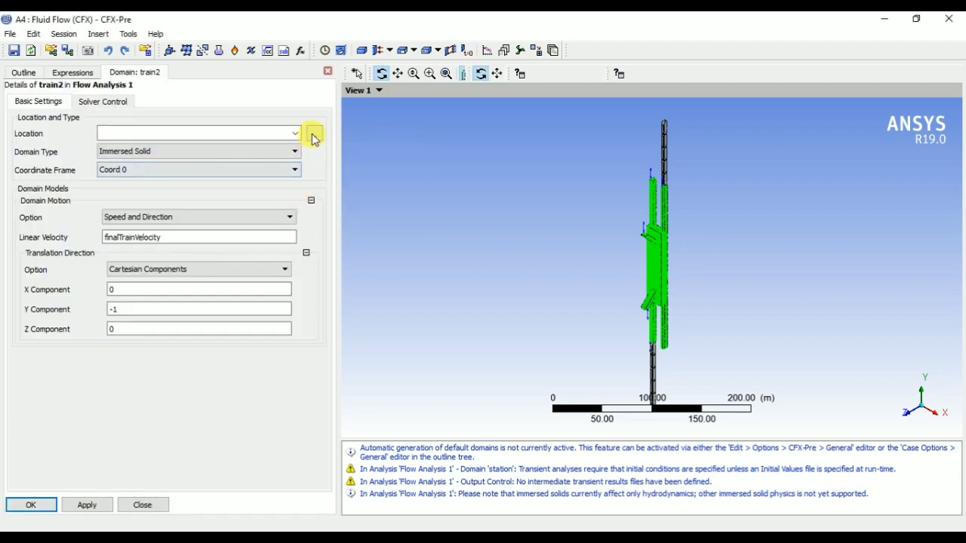
Assign bodies B591, B592, B593, B594 and B595 as the location of the train2 domain.
left_click(314, 133)
left_click(420, 144)
key("shift+Down")
key("shift+Down")
key("shift+Down")
key("shift+Down")
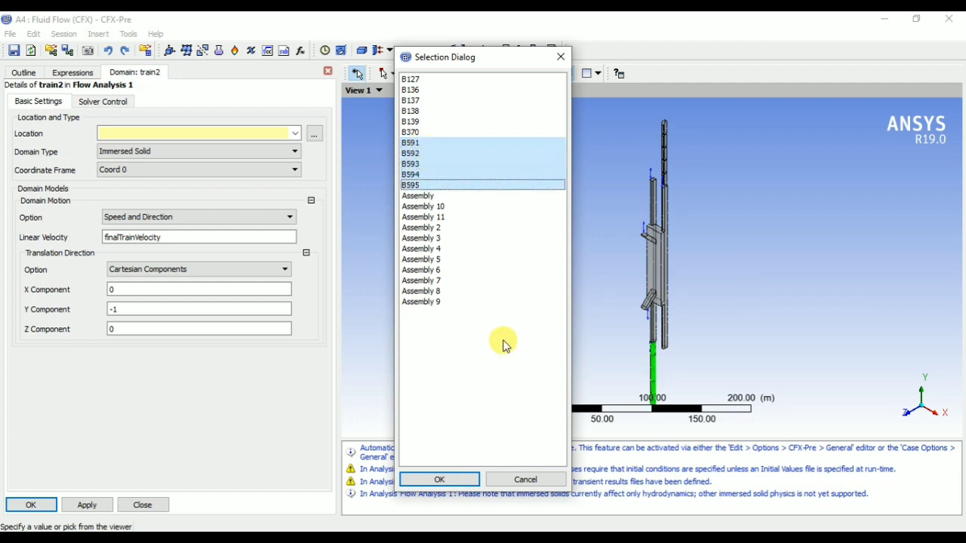
left_click(438, 479)
Set the Y component of train2's translation direction to 1 and confirm the domain.
left_click_drag(582, 286, 559, 219)
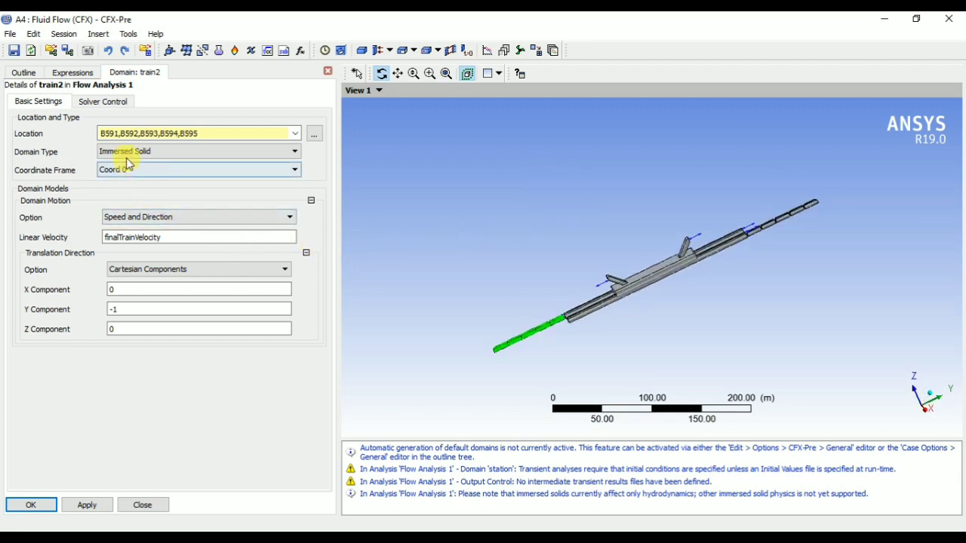
left_click(120, 309)
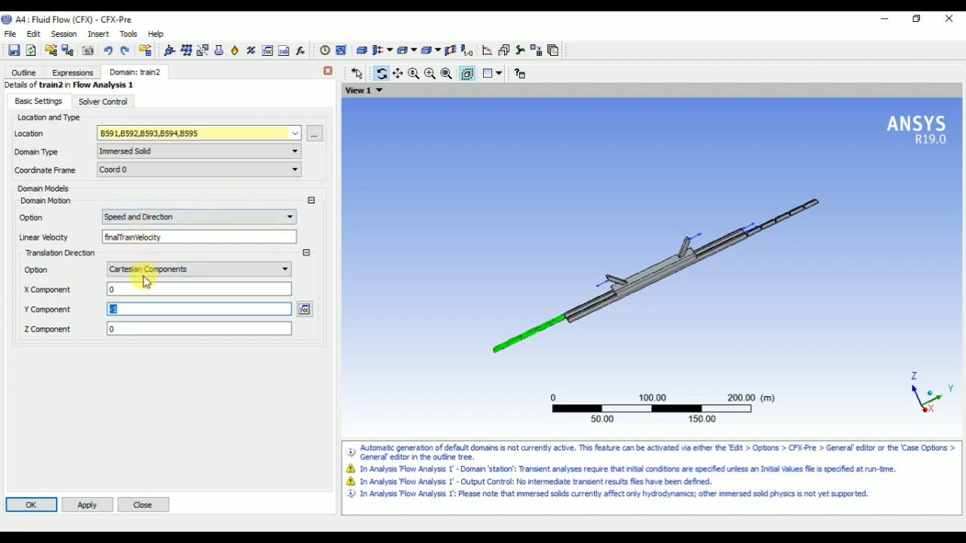
type("1")
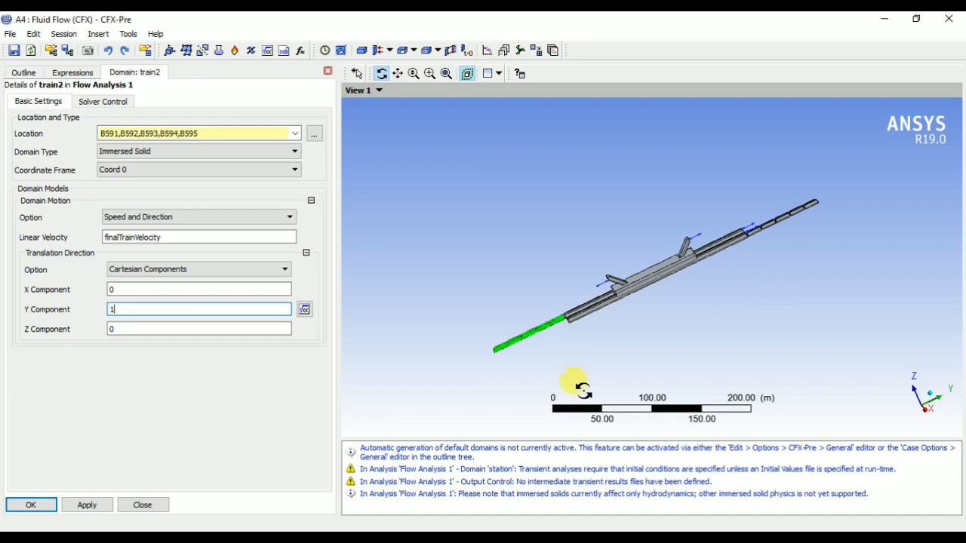
left_click(30, 505)
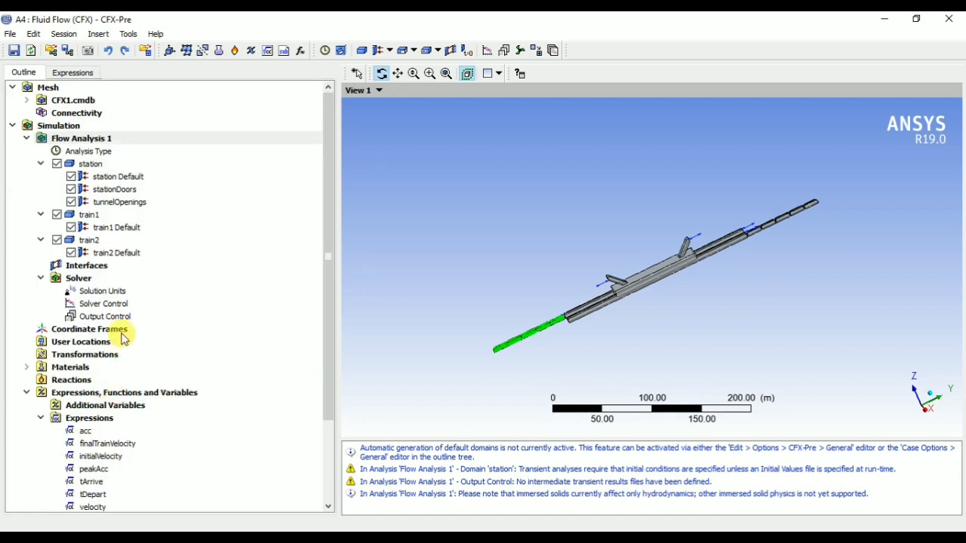
Set the minimum coefficient loops to 1 in the Solver Control and confirm the settings.
left_click(89, 294)
double_click(106, 302)
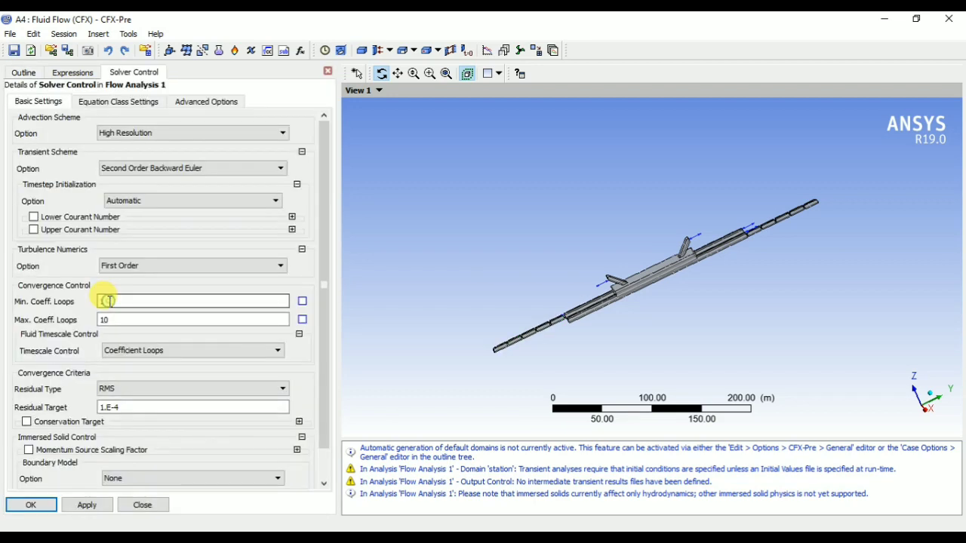
type("1")
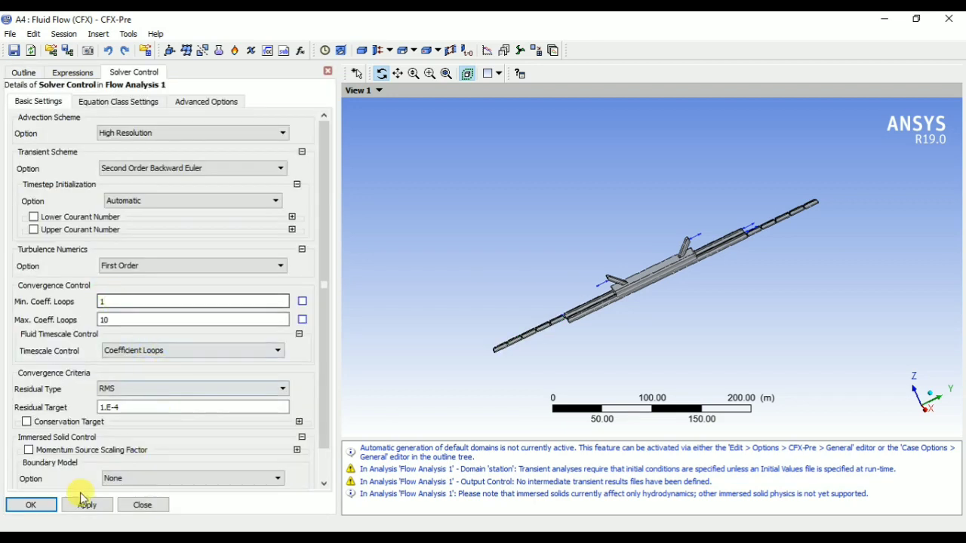
left_click(31, 504)
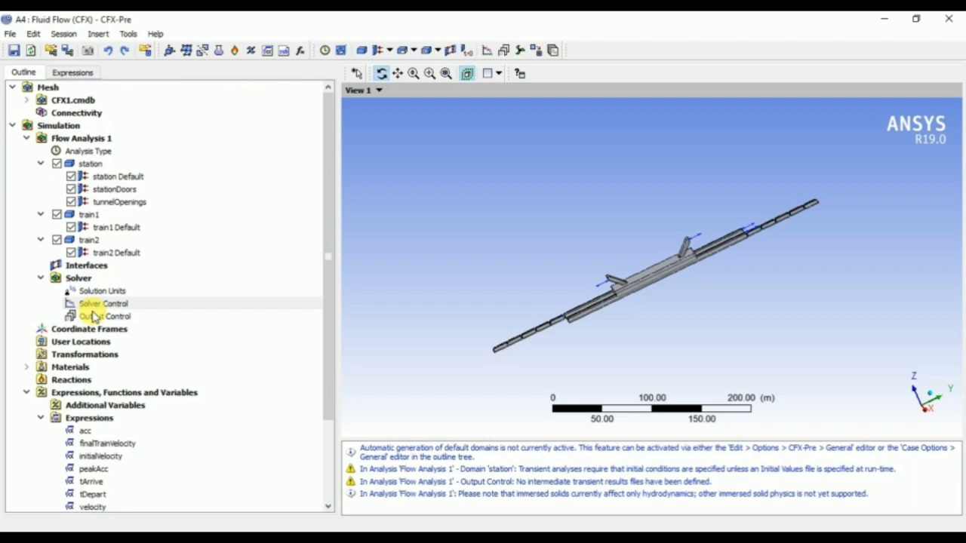
Add a transient results output written at Every Timestep in the Output Control, and save the case.
double_click(94, 316)
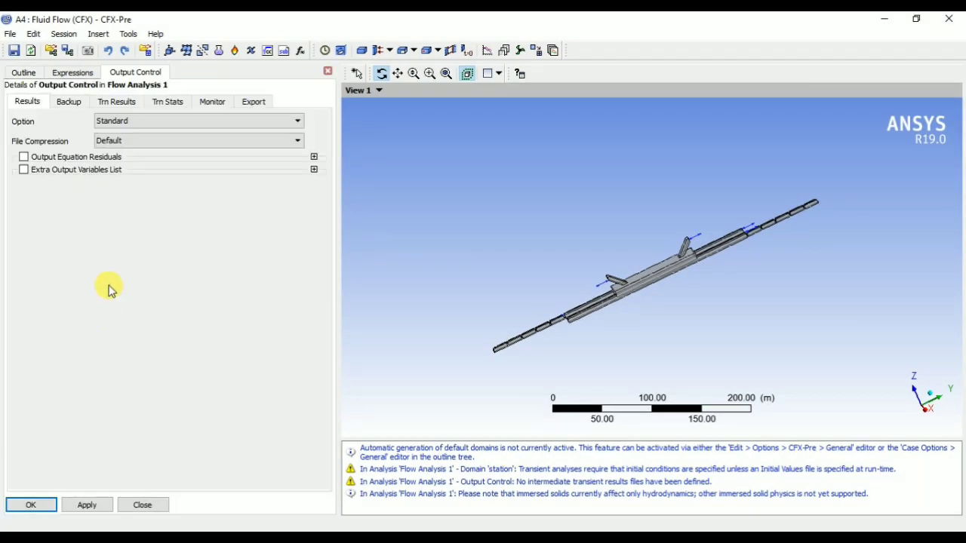
left_click(123, 103)
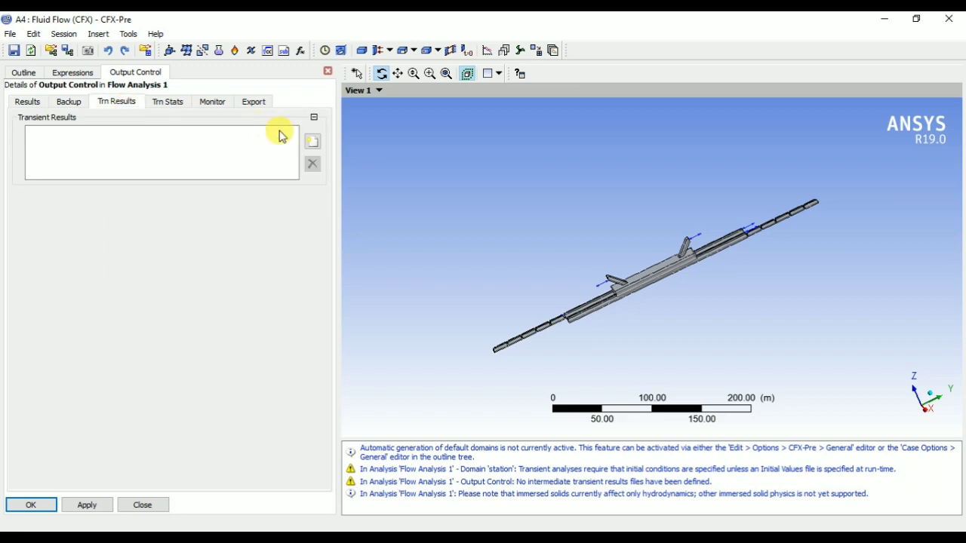
left_click(312, 142)
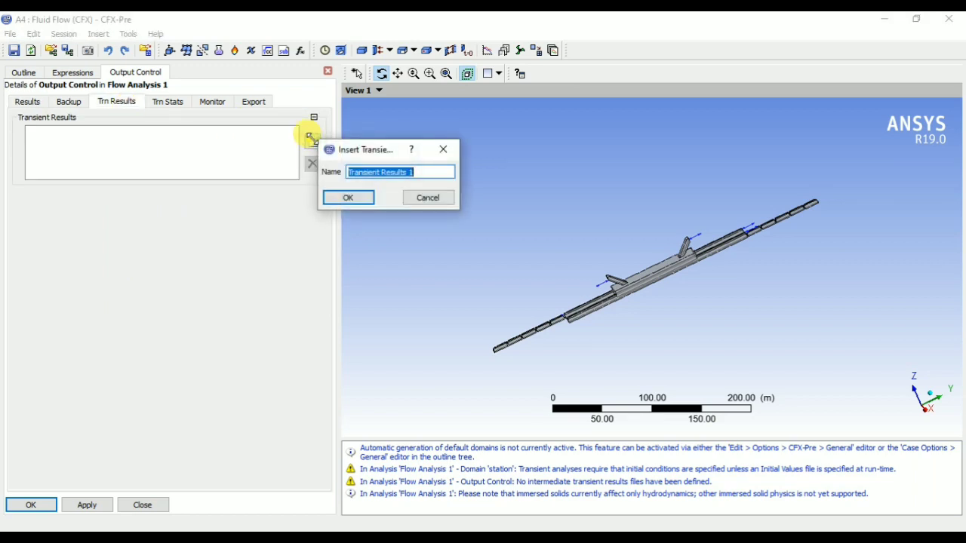
left_click(348, 197)
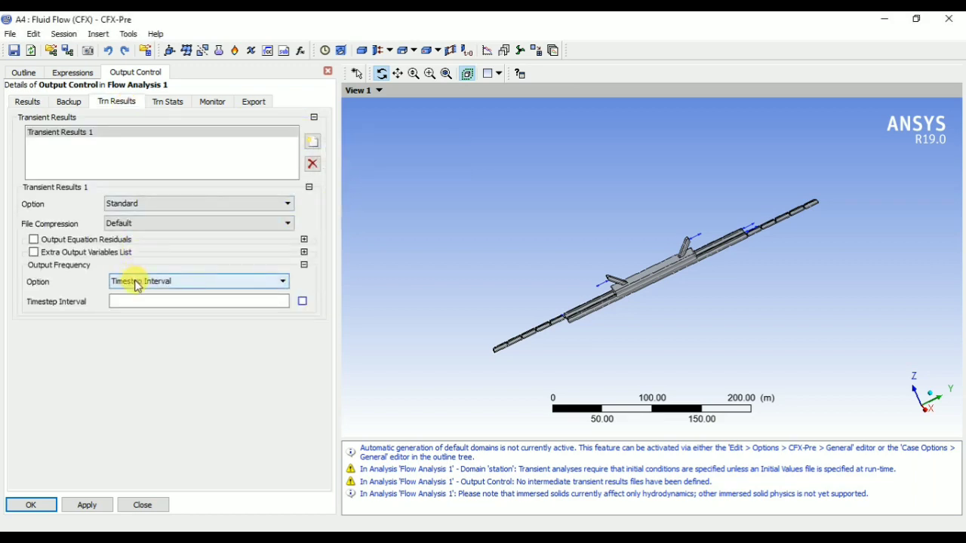
left_click(137, 283)
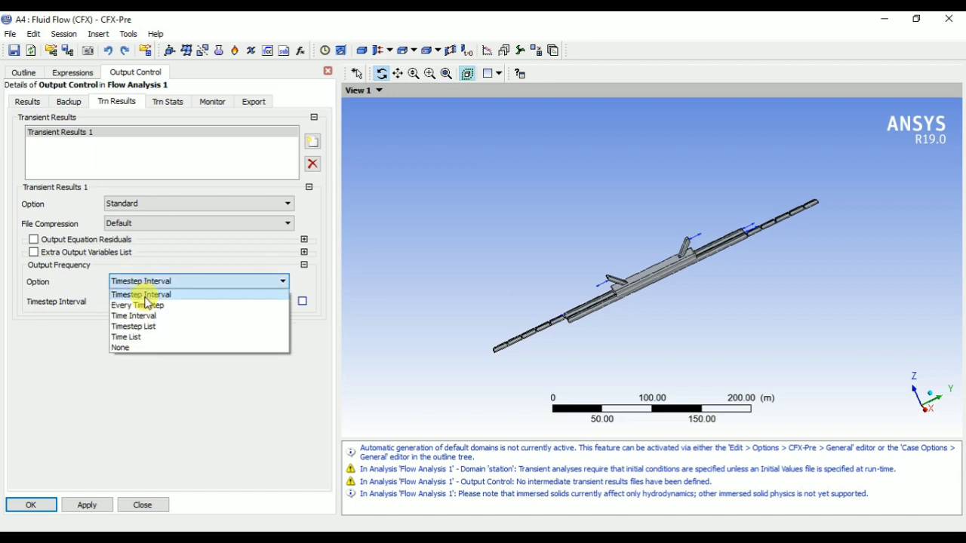
left_click(147, 304)
left_click(45, 504)
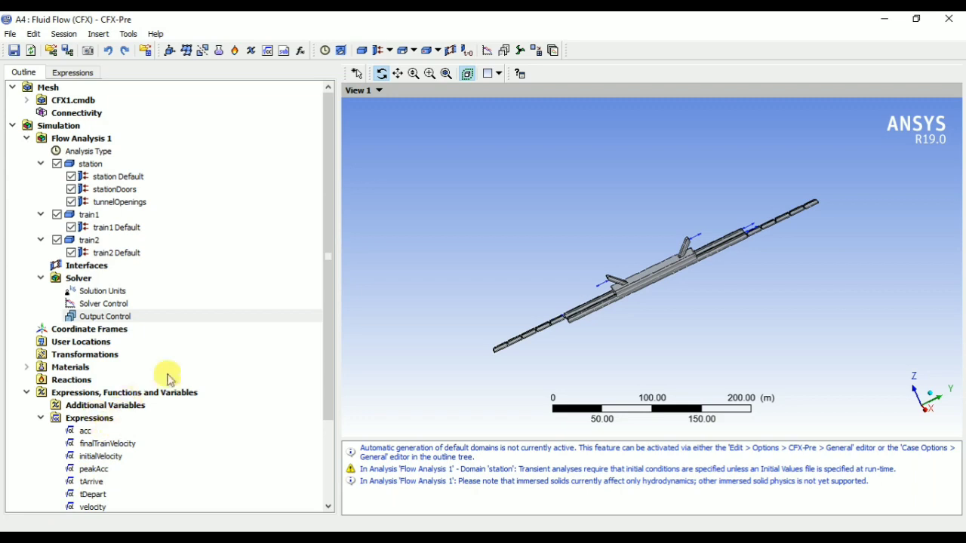
scroll(181, 371, "down", 3)
left_click(13, 49)
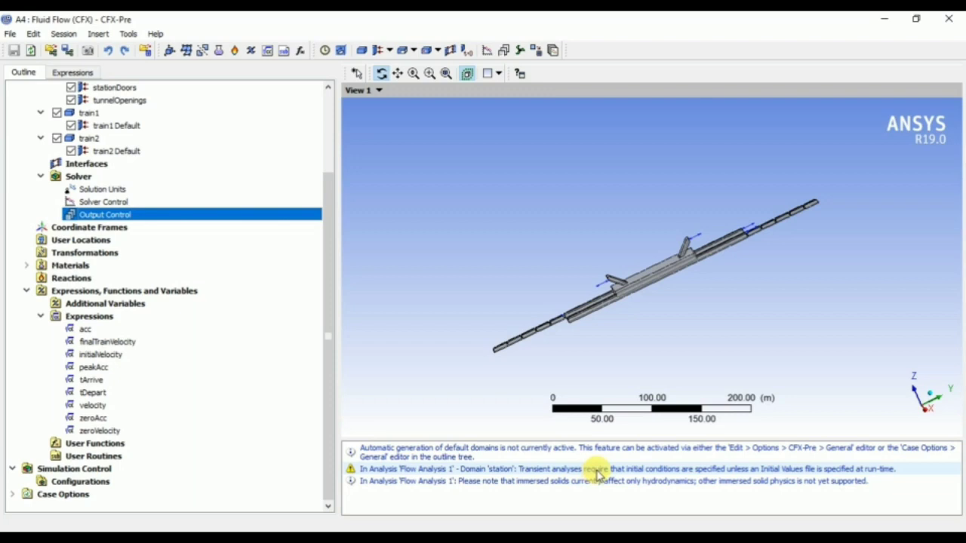
Define a global initialization with Cartesian velocity components U, V and W of 0 m s^-1.
left_click(636, 470)
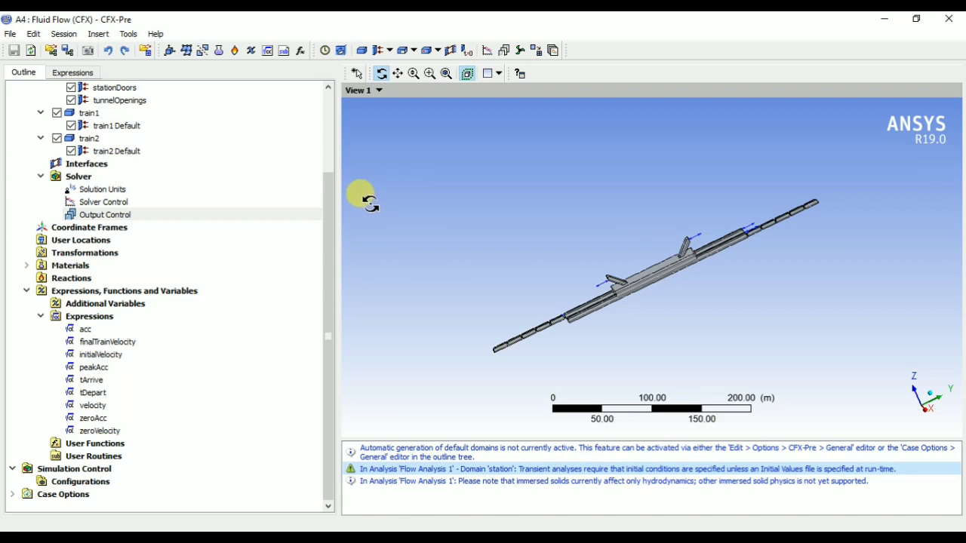
left_click(466, 49)
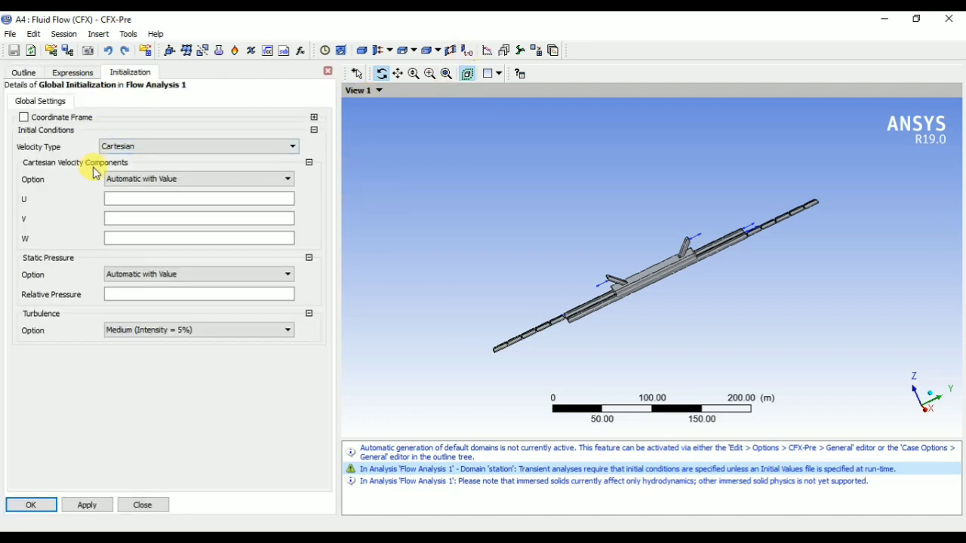
left_click(141, 202)
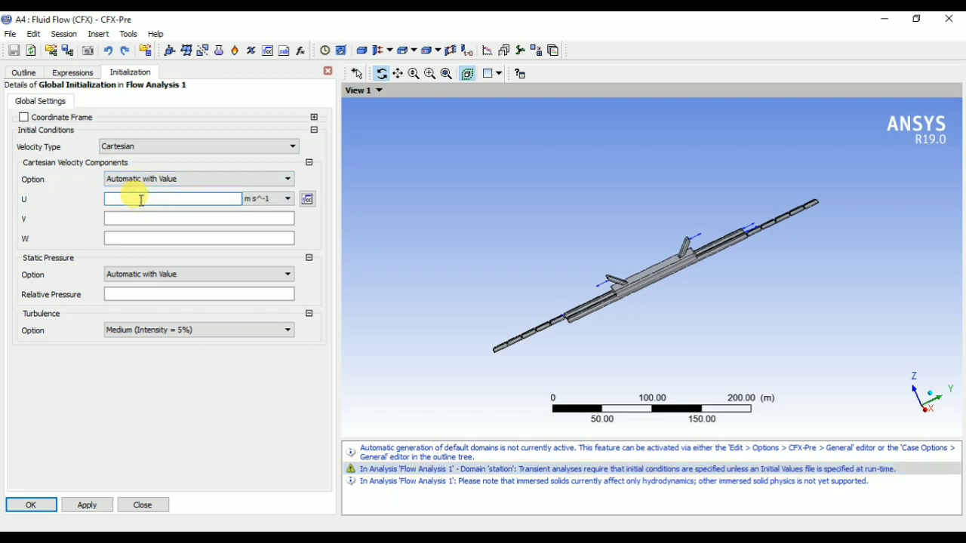
type("0")
left_click(136, 219)
type("0")
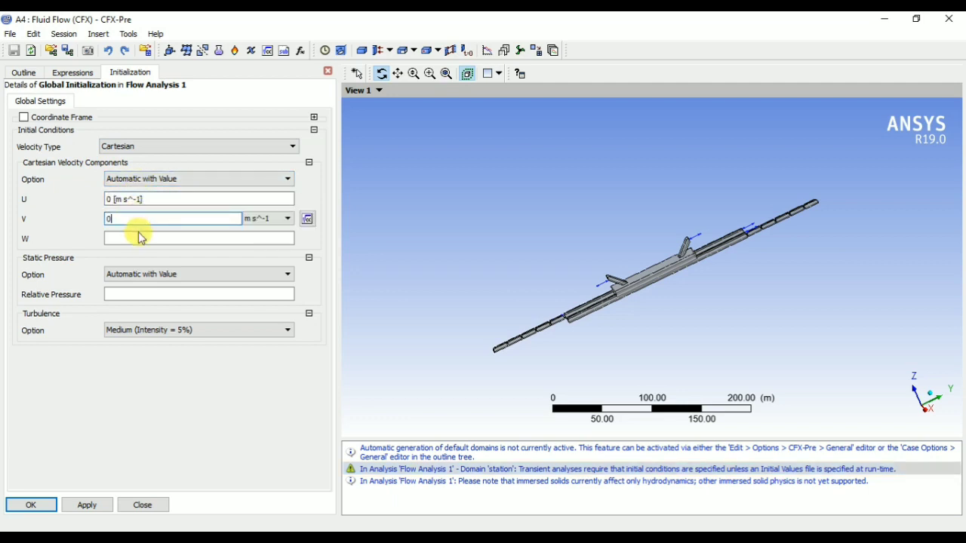
left_click(139, 238)
type("0")
Set the initial relative pressure to 0 Pa and confirm the global initialization.
left_click(134, 296)
type("0")
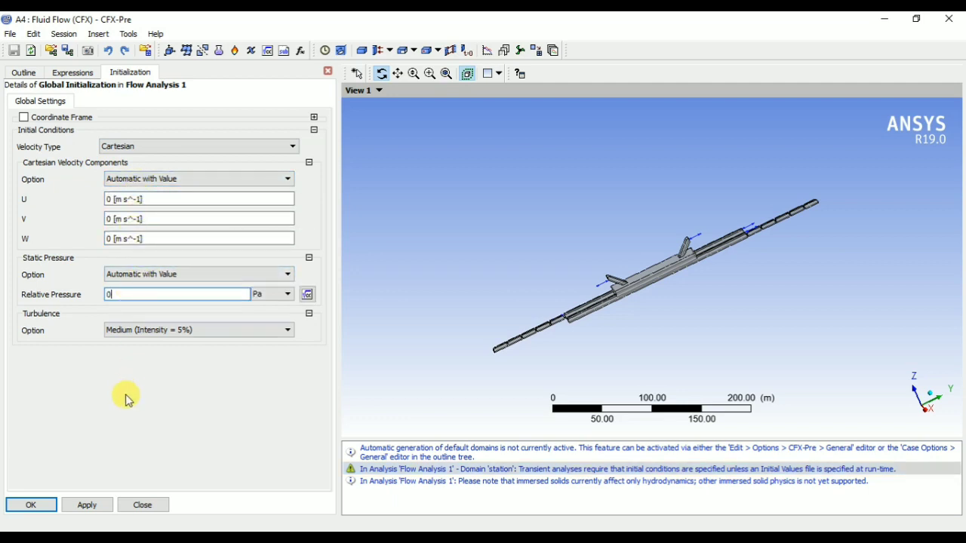
left_click(126, 396)
left_click(30, 504)
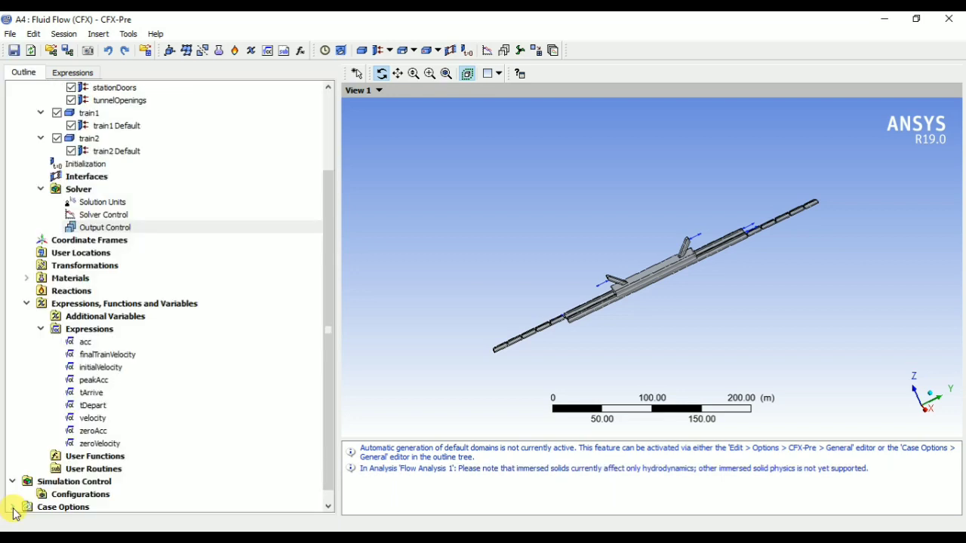
Save the case and switch from CFX-Pre to CFX-Solver Manager to define the run.
left_click(15, 51)
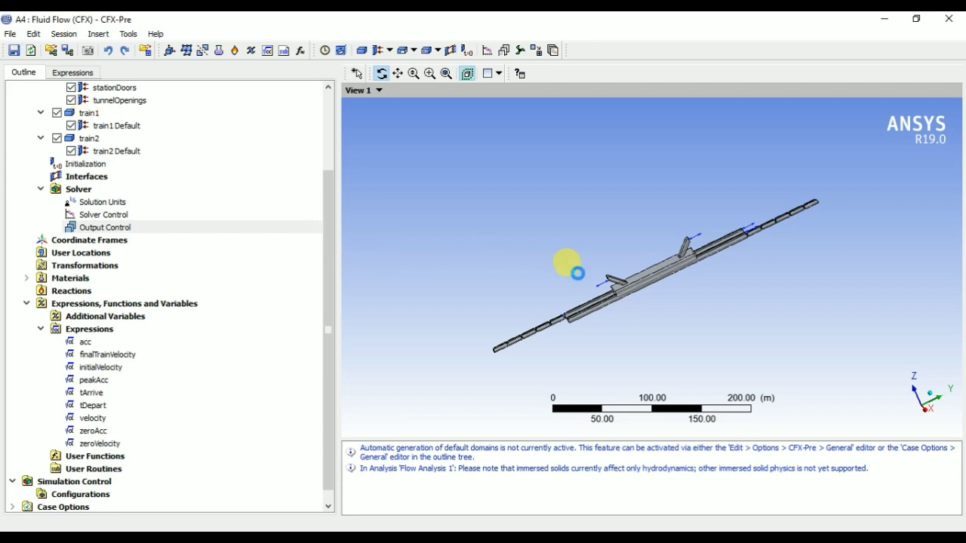
left_click(948, 18)
double_click(270, 211)
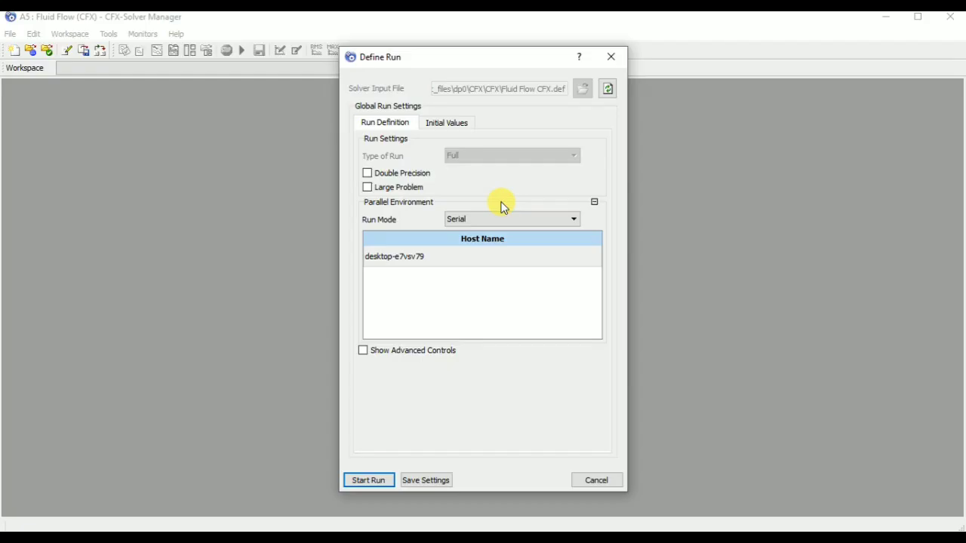
Configure the run as IBM MPI Local Parallel with 8 partitions and double precision, and start it.
left_click(500, 219)
left_click(496, 263)
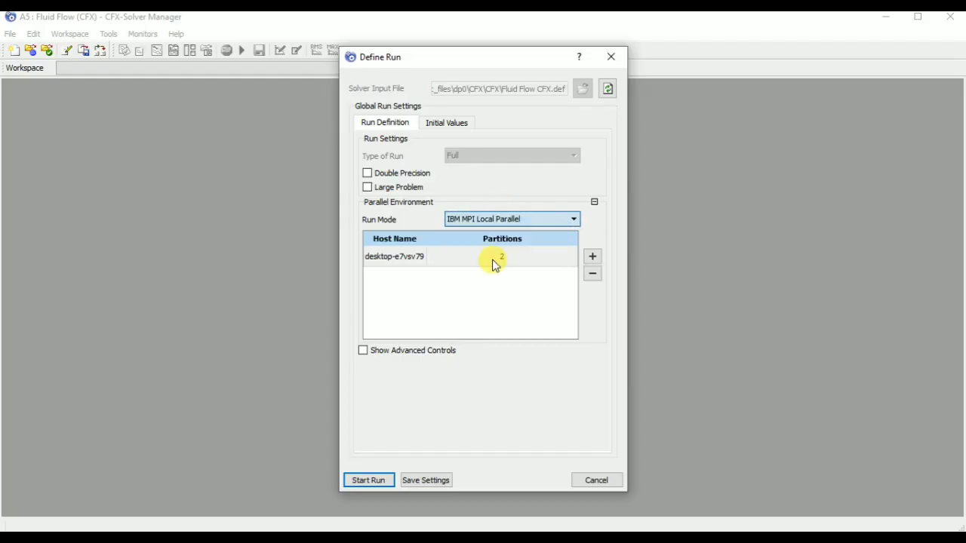
left_click(593, 258)
left_click(593, 258)
left_click(592, 258)
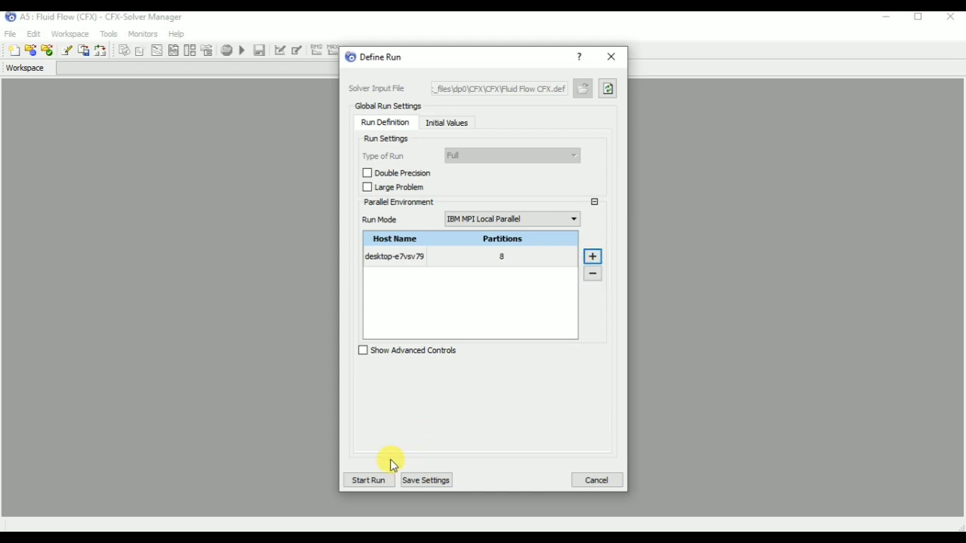
left_click(386, 178)
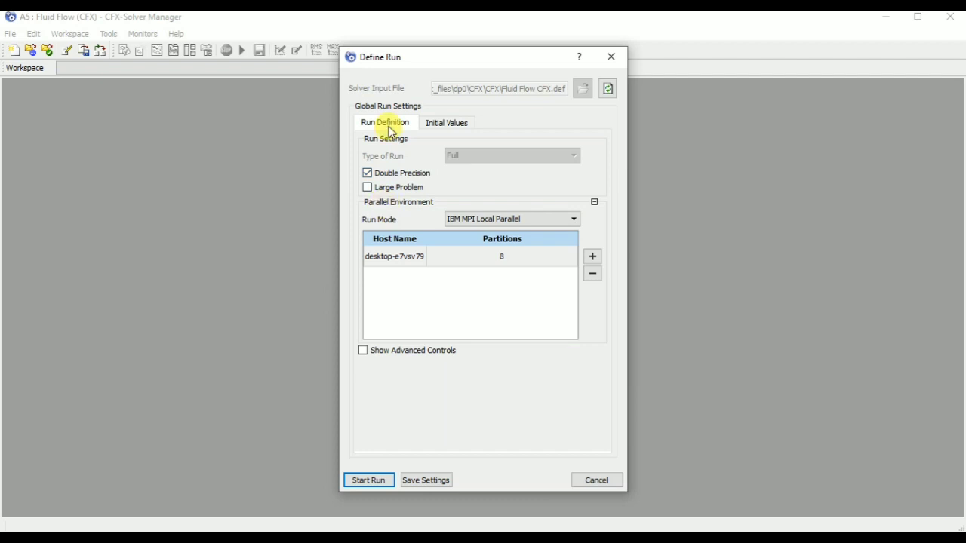
left_click(375, 480)
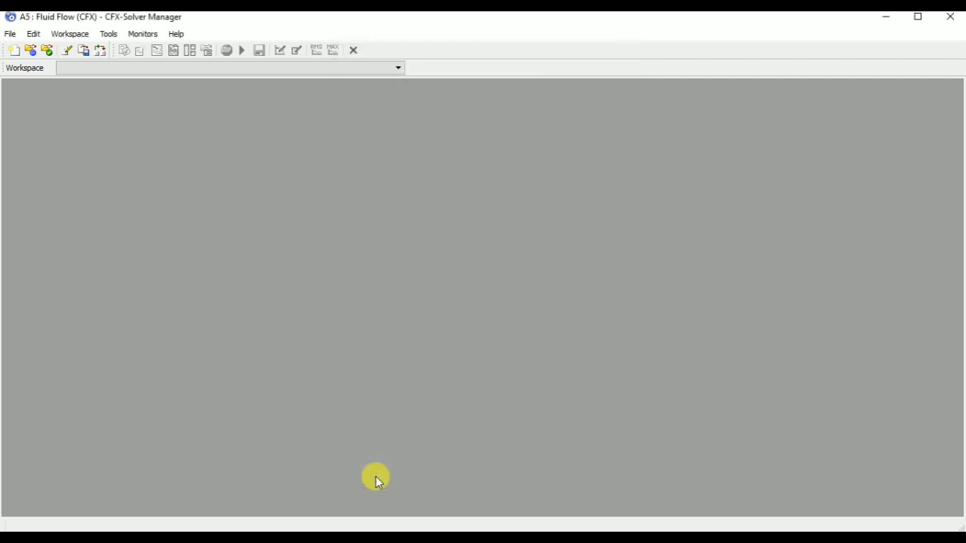
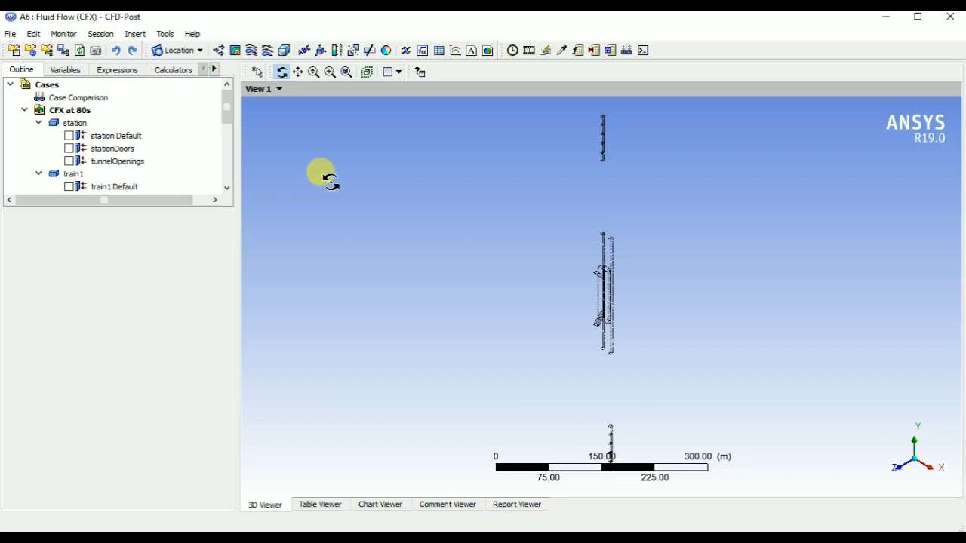
Show the station and train results model in the Isometric View (Z up).
right_click(394, 159)
mouse_move(460, 241)
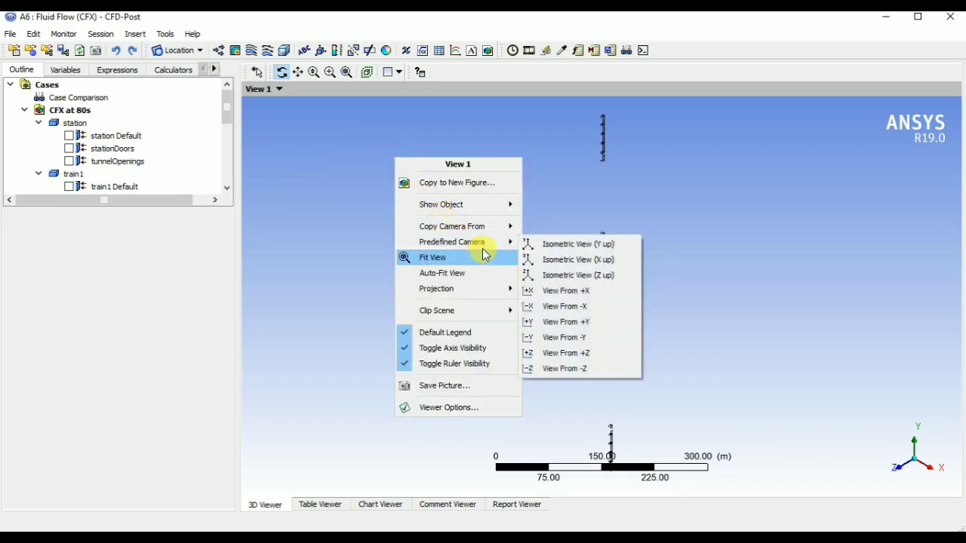
left_click(565, 266)
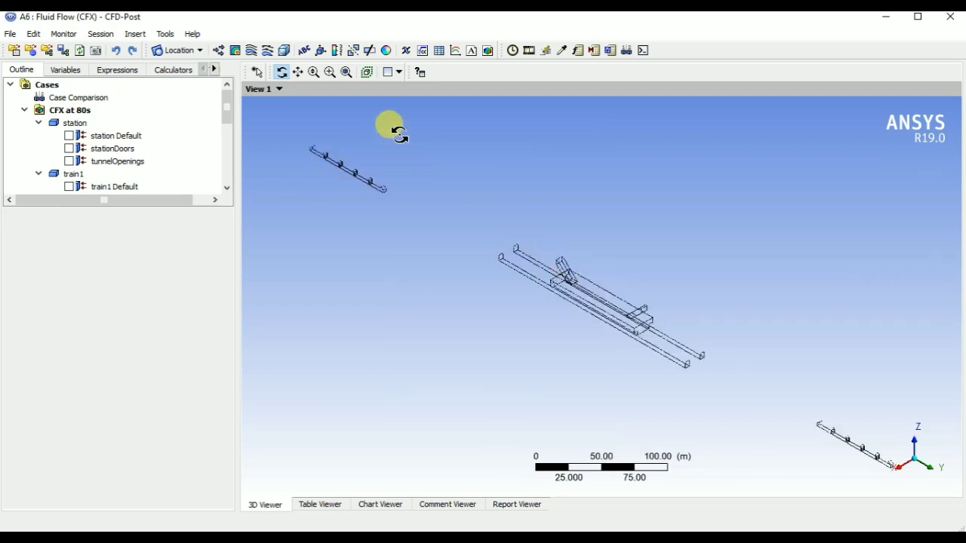
Load the results at the 0 s timestep and fit the whole model in the view.
left_click(512, 51)
scroll(73, 260, "up", 6)
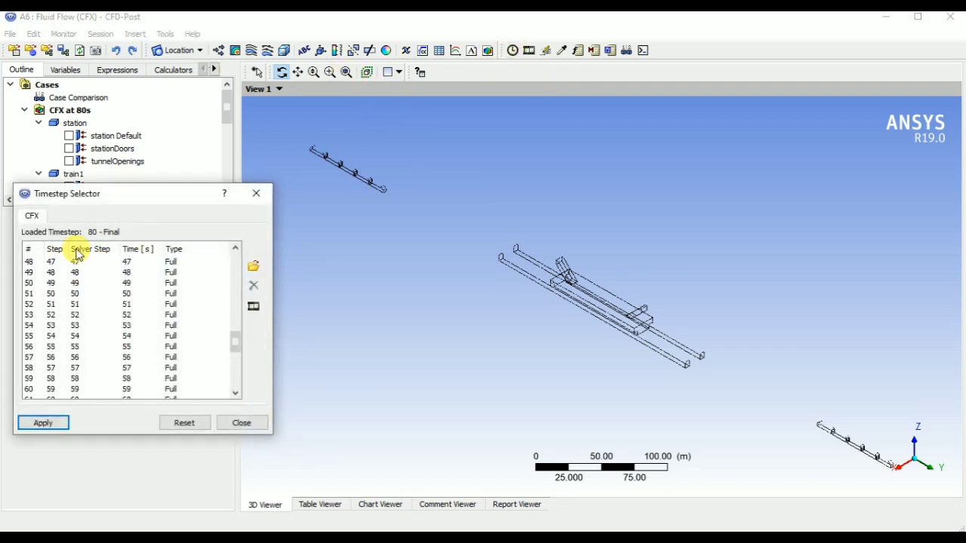
left_click_drag(237, 345, 233, 254)
left_click(151, 262)
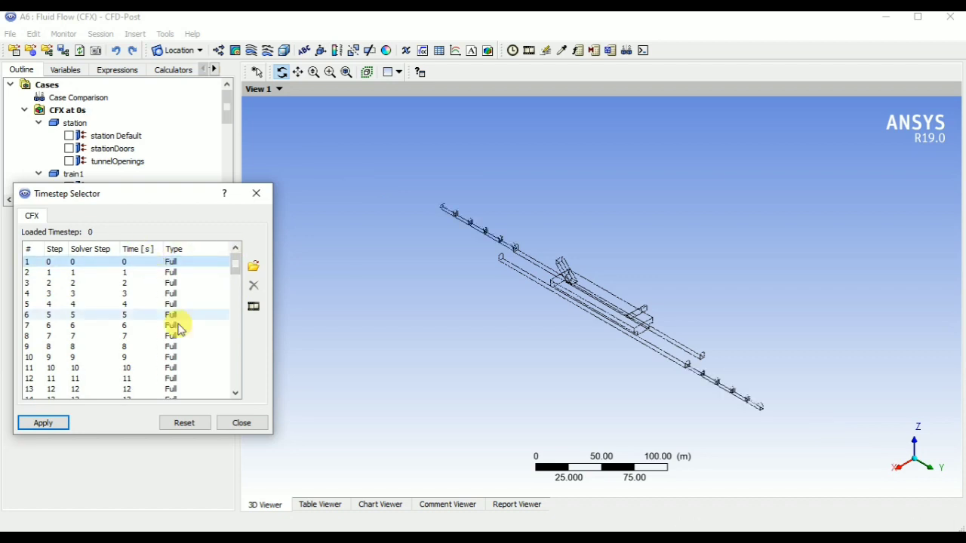
left_click(243, 420)
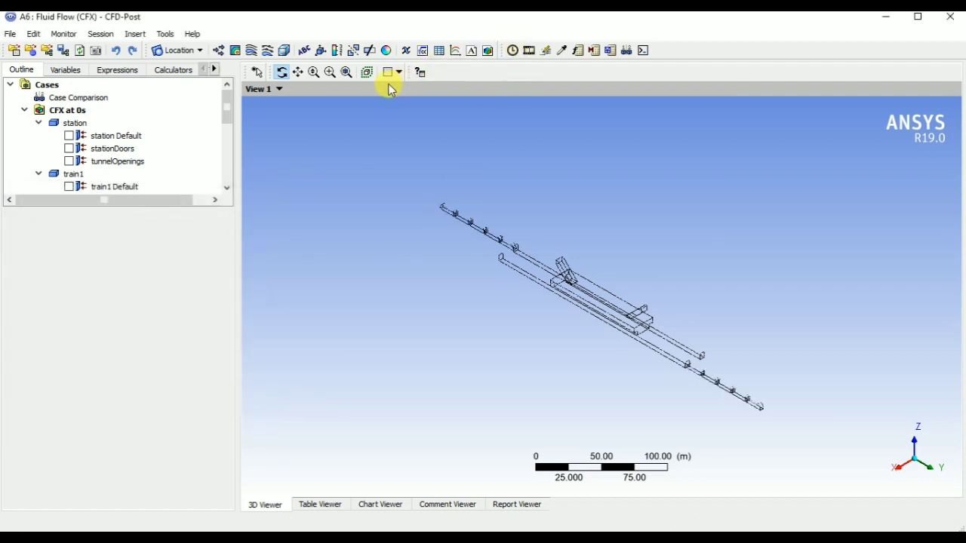
left_click(345, 73)
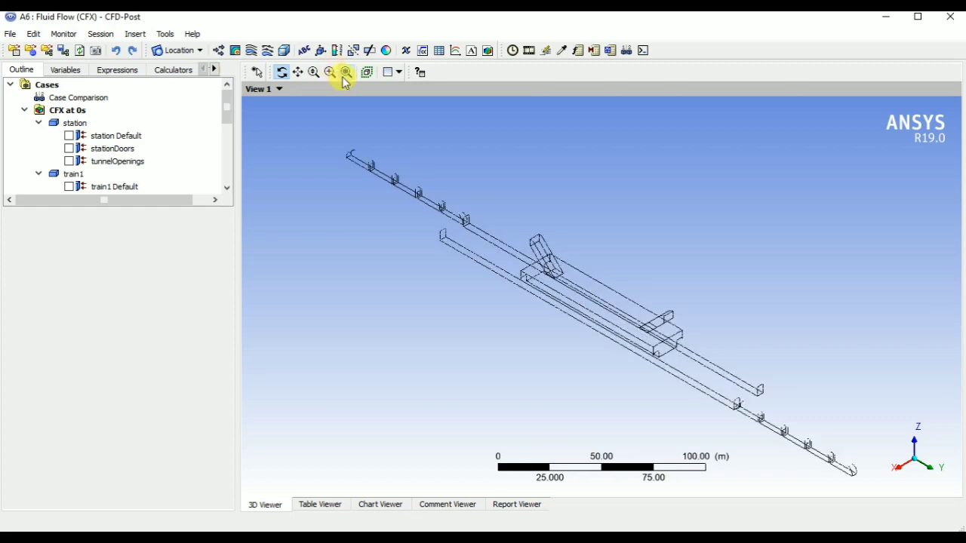
Insert a surface group named trains and set its domains to All Immersed Solids.
left_click(24, 111)
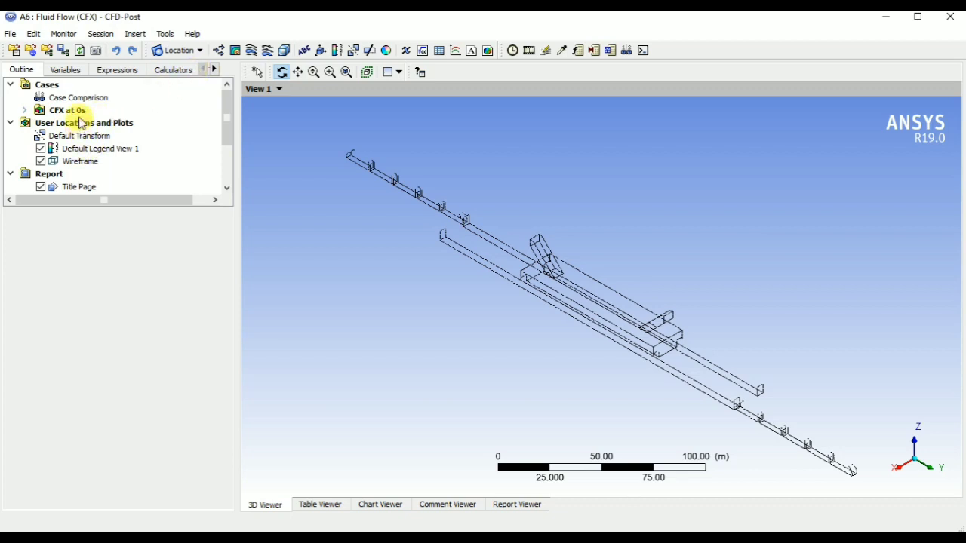
left_click(200, 51)
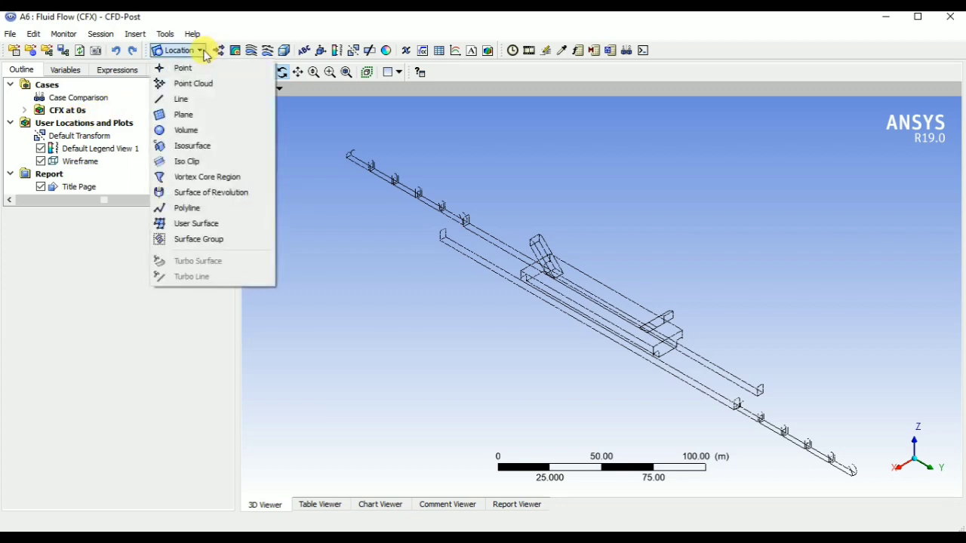
left_click(193, 237)
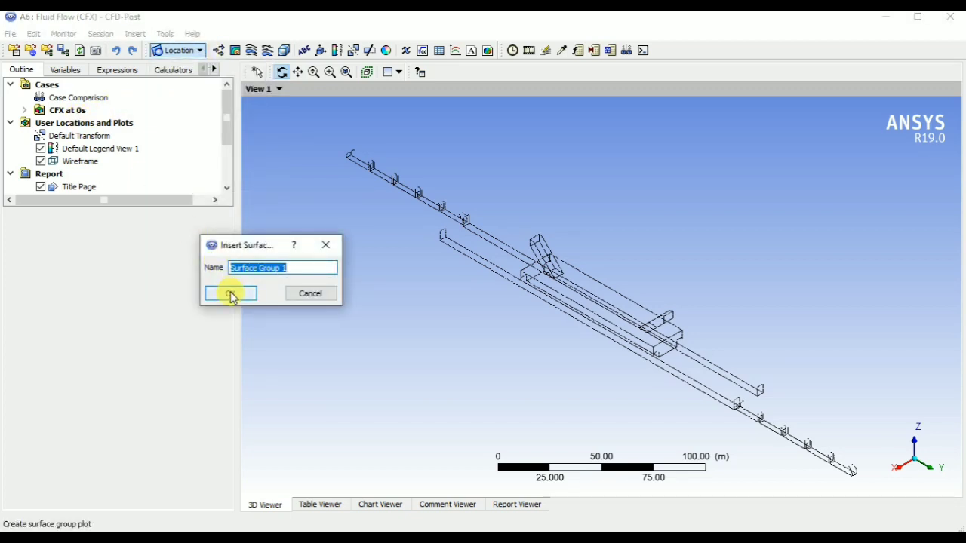
type("trains")
left_click(232, 294)
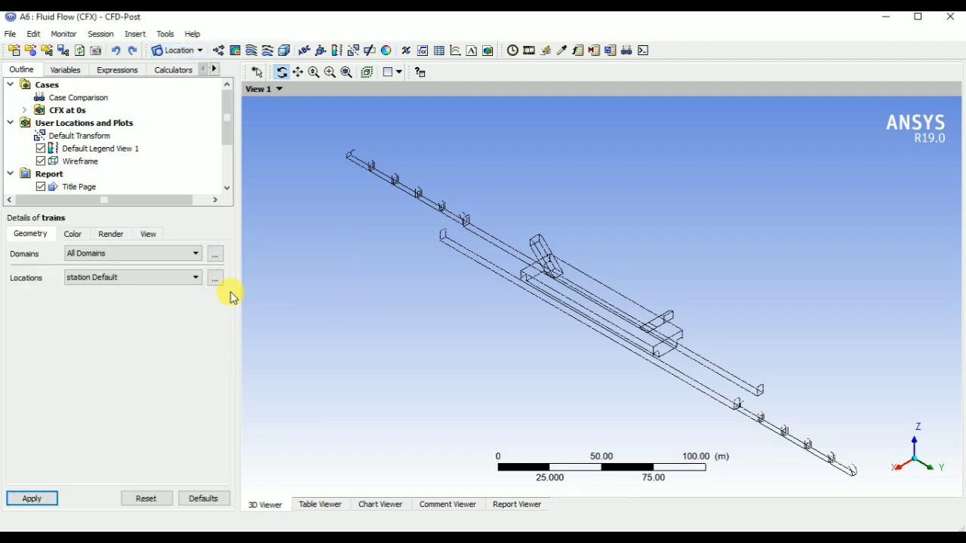
left_click(216, 255)
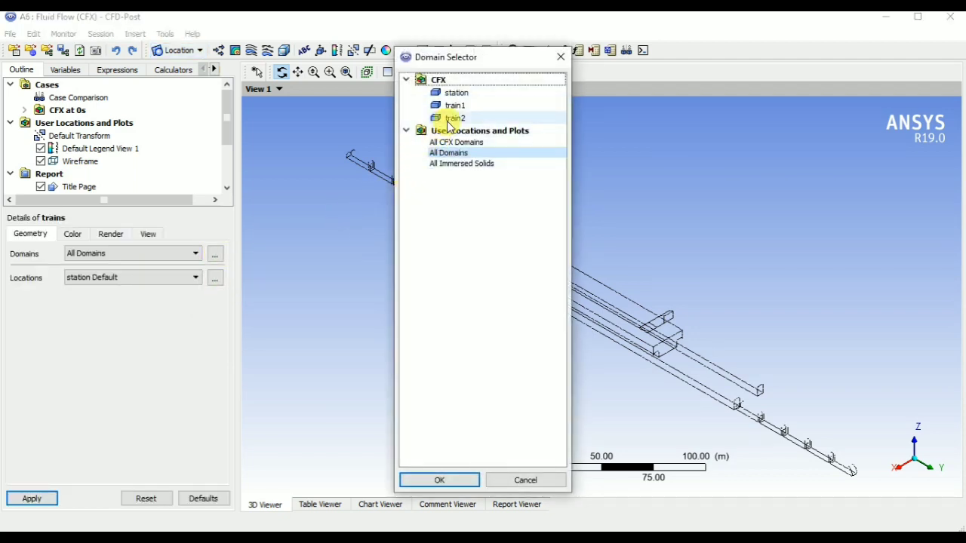
left_click(488, 163)
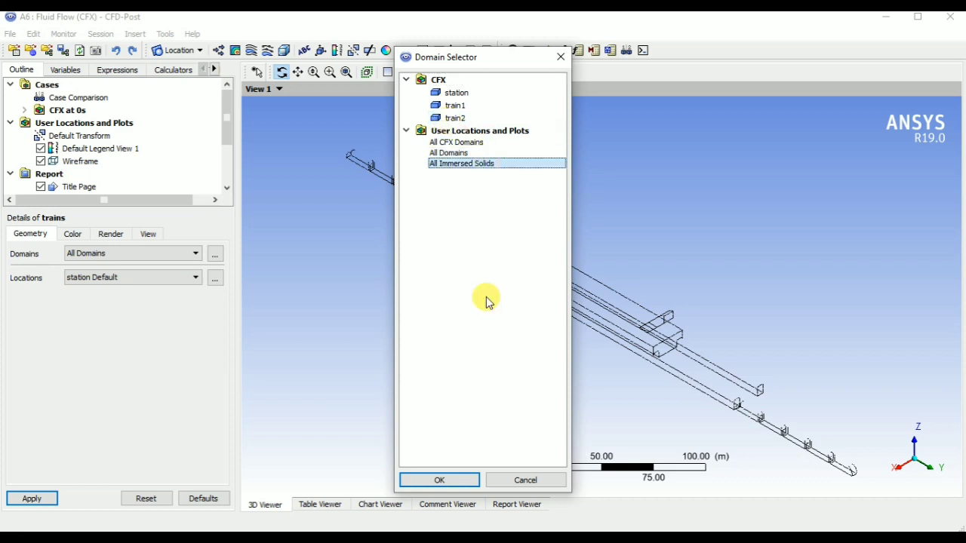
left_click(438, 479)
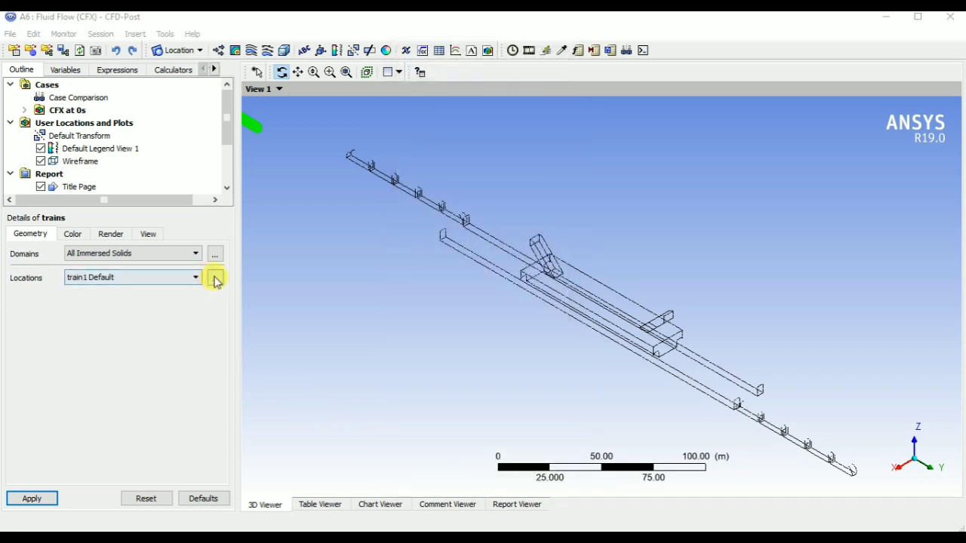
Set the trains group's locations to train1 Default and train2 Default and apply it.
left_click(215, 279)
left_click(479, 130)
left_click(487, 104, "ctrl")
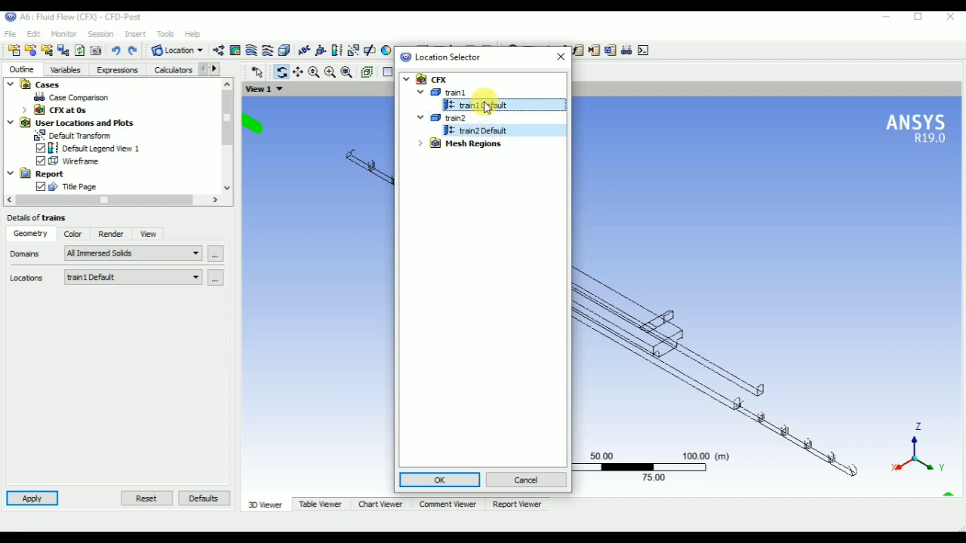
left_click(440, 481)
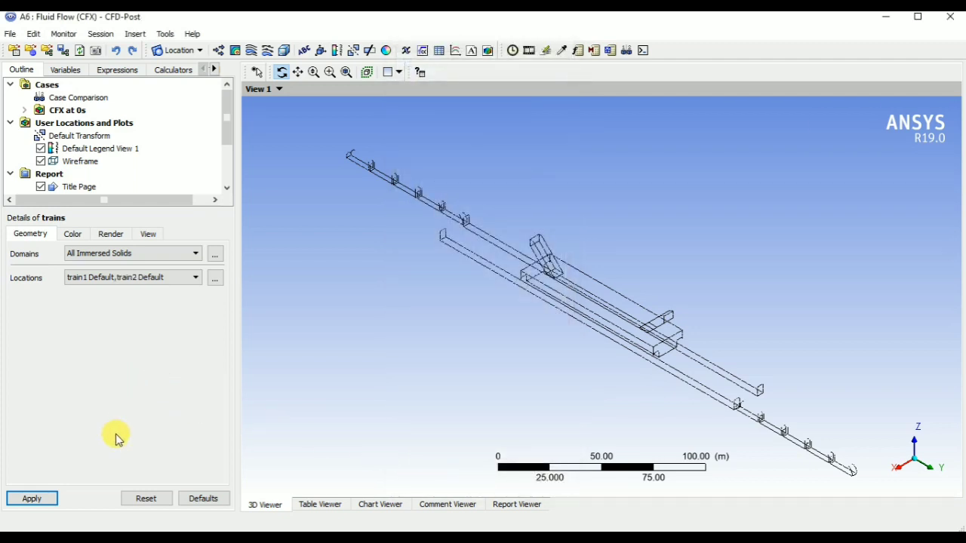
left_click(33, 499)
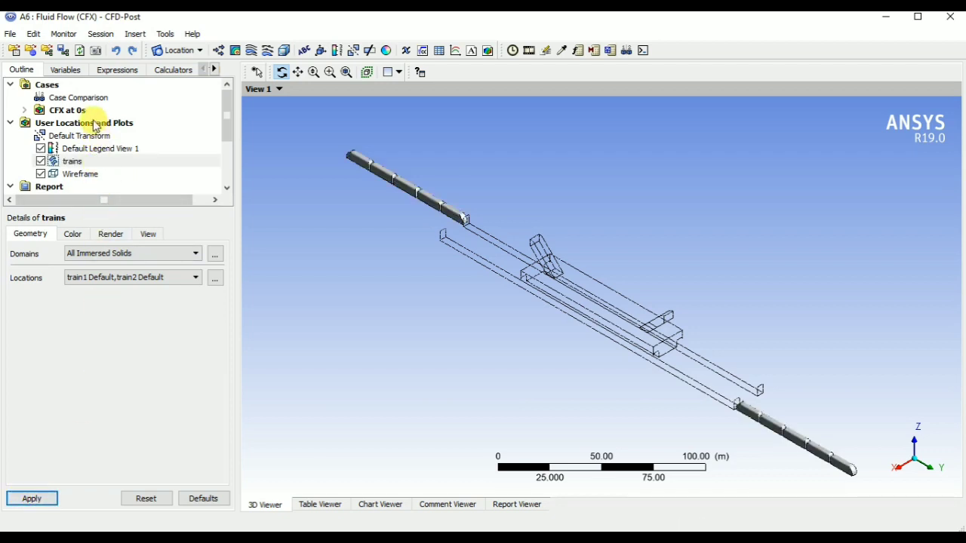
Insert a second surface group named Station for the station surfaces.
left_click(178, 49)
left_click(199, 238)
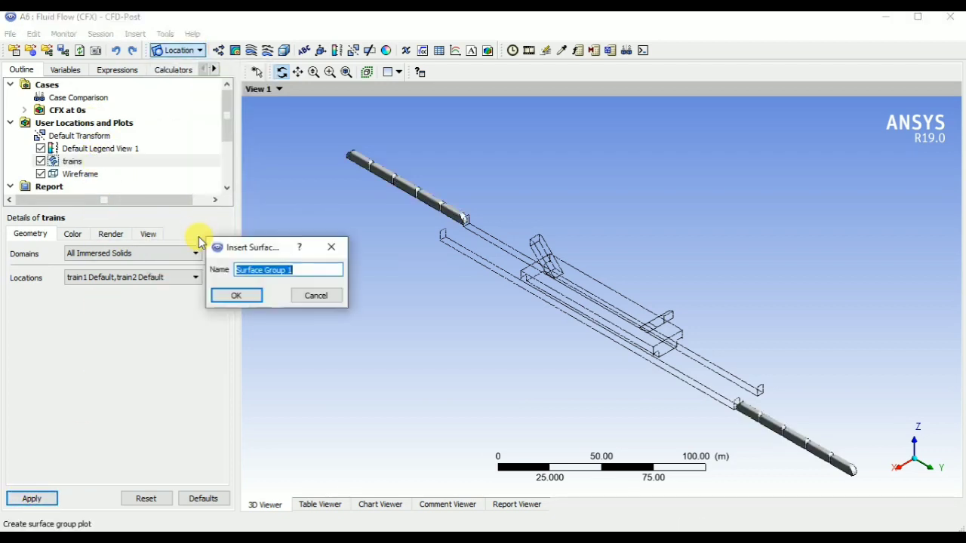
type("Station")
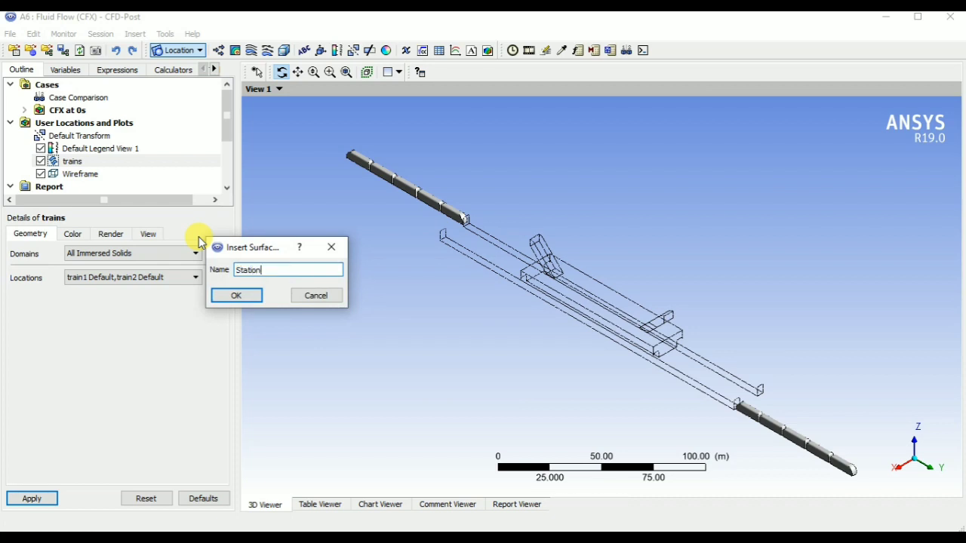
key("Return")
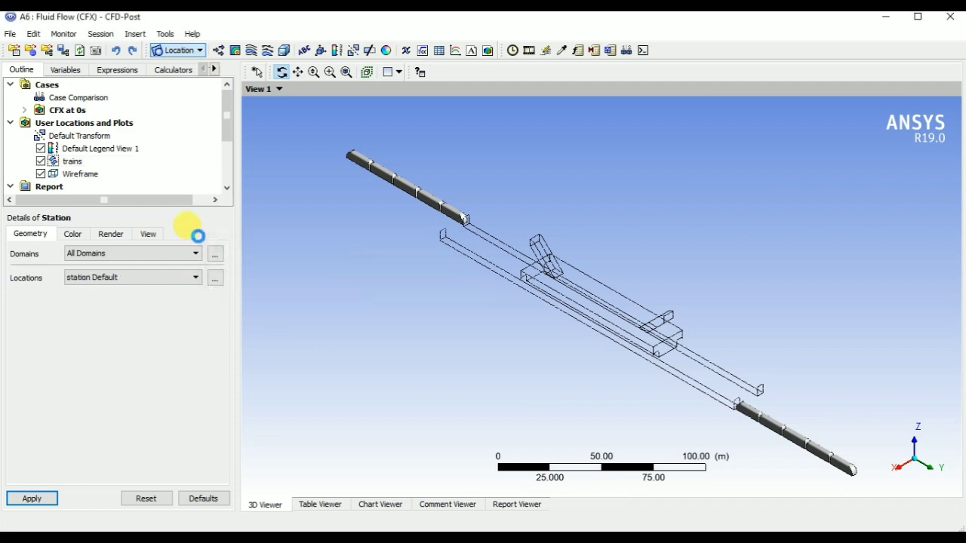
Render the Station surface group with 0.8 transparency and hide the wireframe.
left_click(75, 234)
left_click(110, 234)
double_click(96, 267)
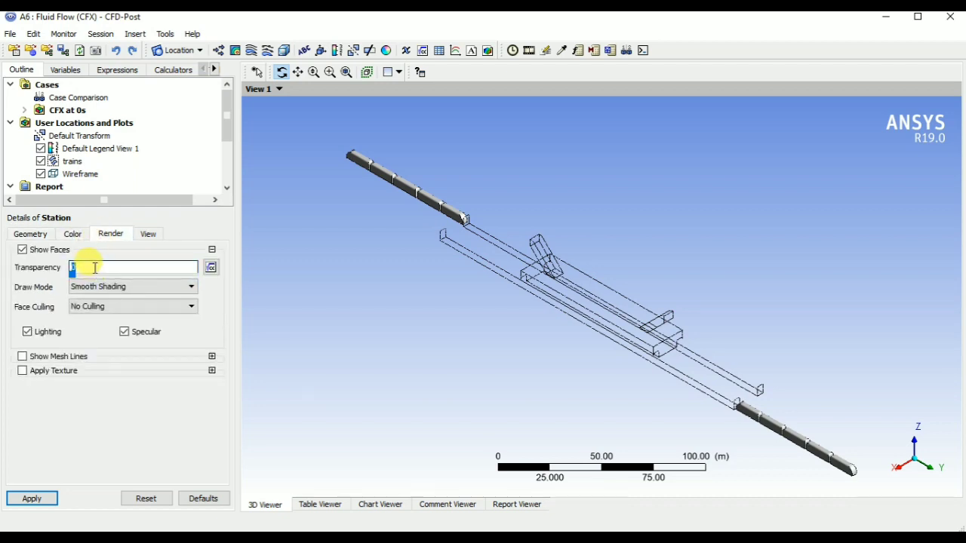
type("0.8")
key("Return")
left_click(34, 499)
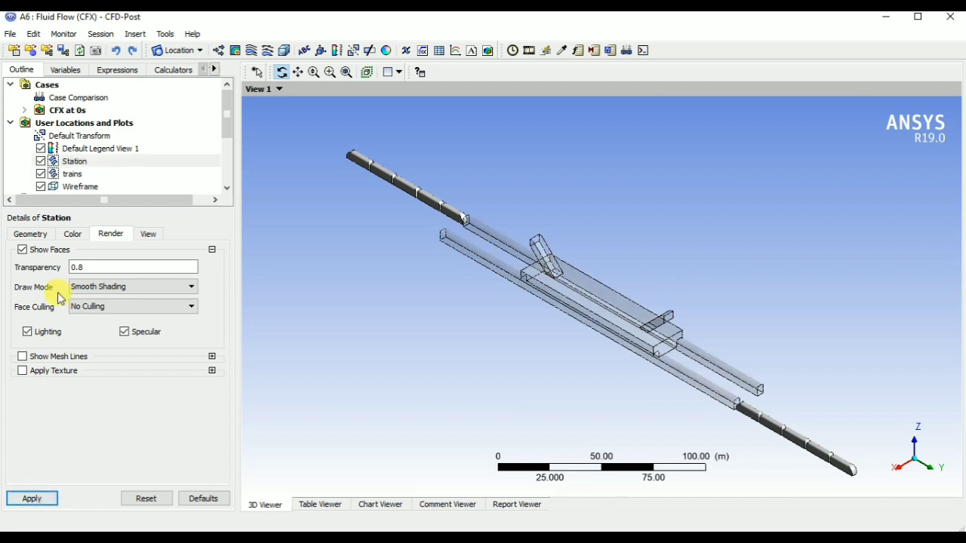
left_click(41, 187)
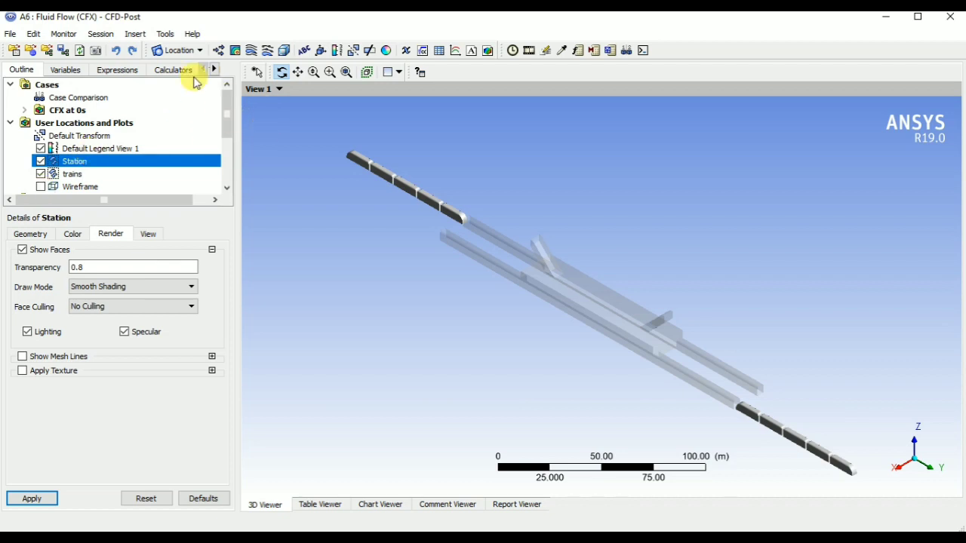
Create an XY plane at Z = 1.5 m across all domains and hide it.
left_click(178, 50)
left_click(183, 115)
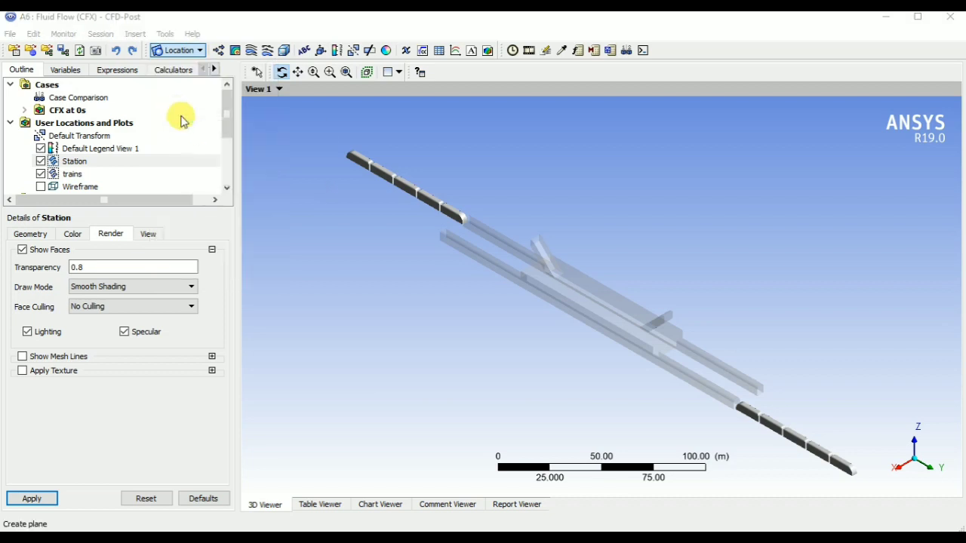
left_click(218, 172)
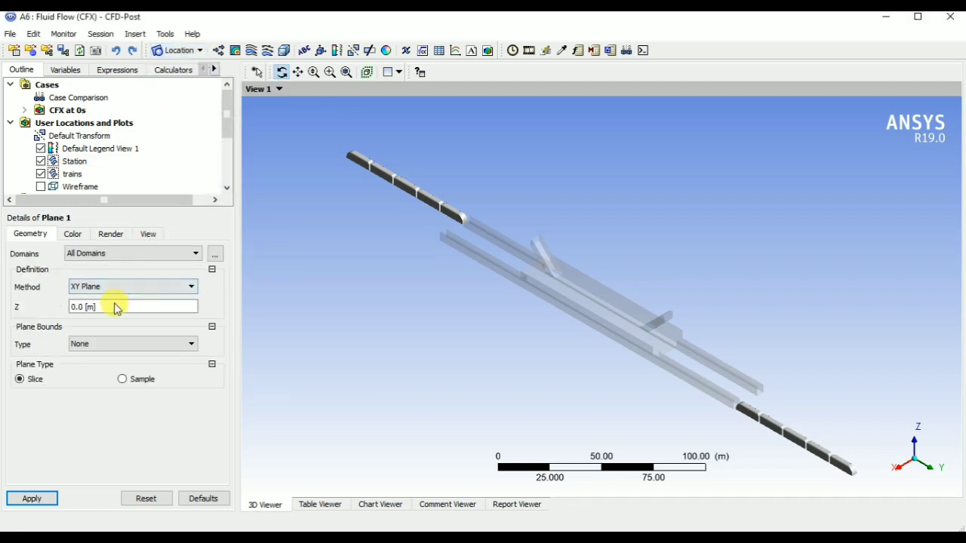
left_click(115, 305)
type("1.5")
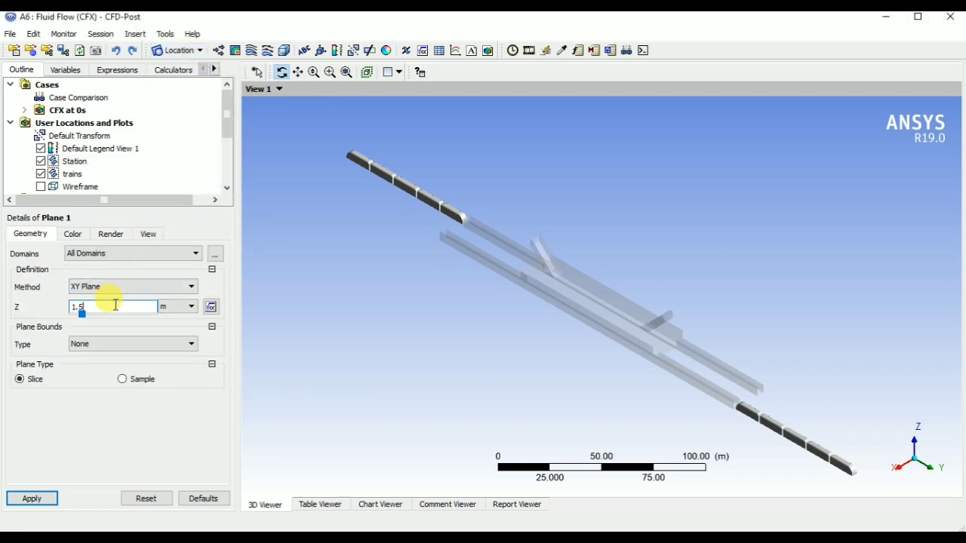
left_click(51, 498)
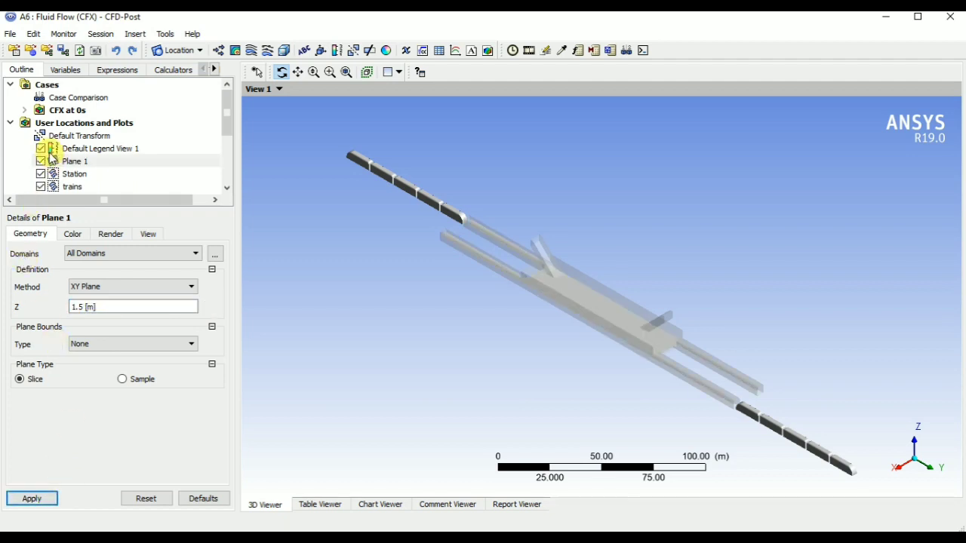
left_click(41, 161)
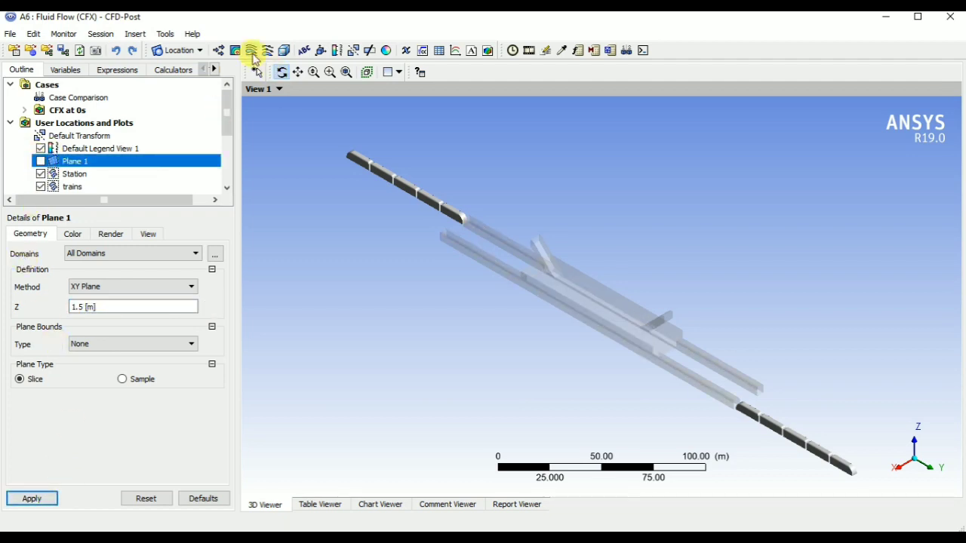
Insert a contour named vel and set its variable to Velocity.
left_click(236, 51)
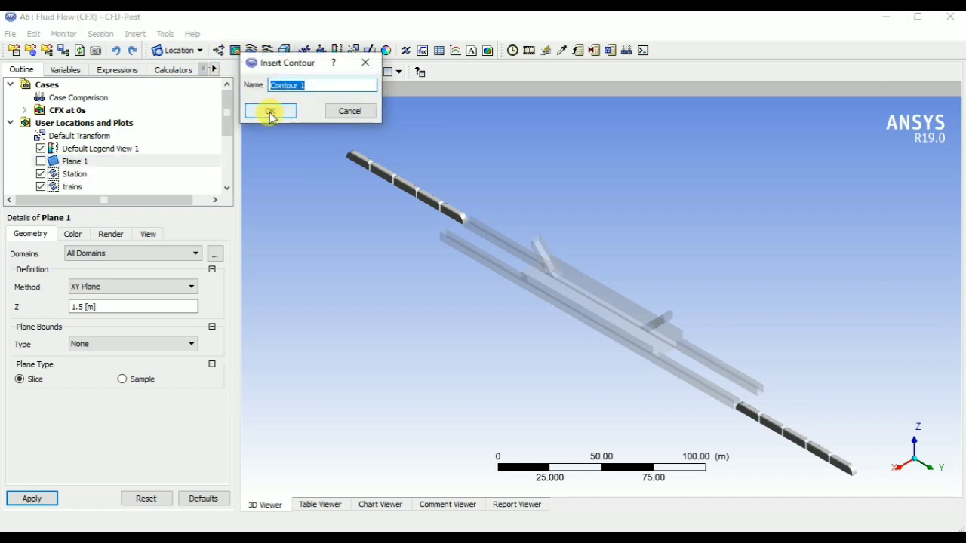
type("vel")
left_click(270, 111)
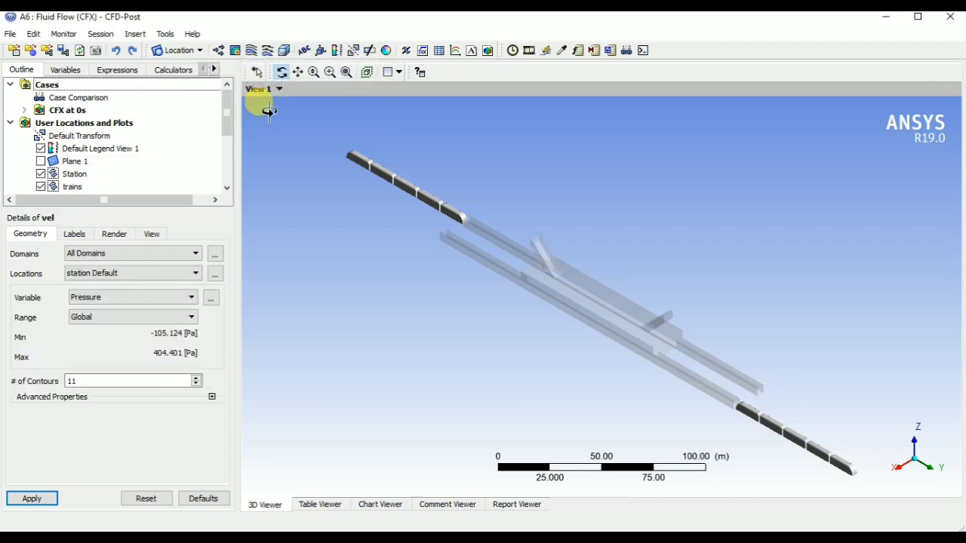
left_click(165, 298)
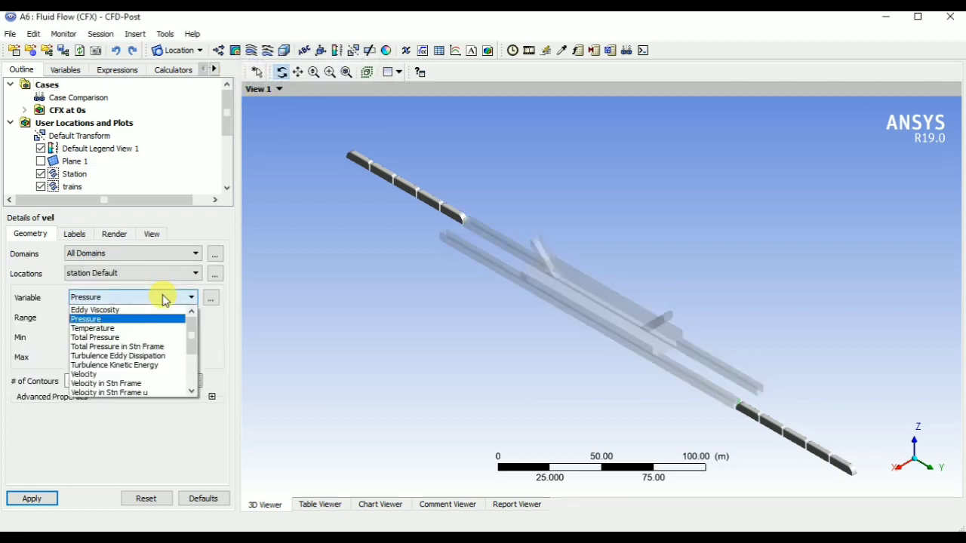
left_click(118, 371)
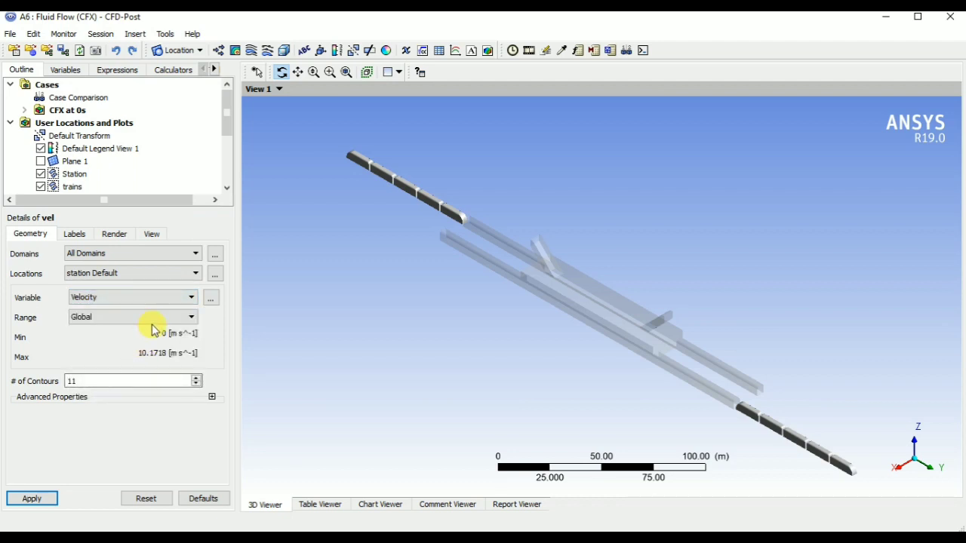
Give the vel contour a user-specified range with a maximum of 10 m/s.
left_click(187, 316)
left_click(119, 352)
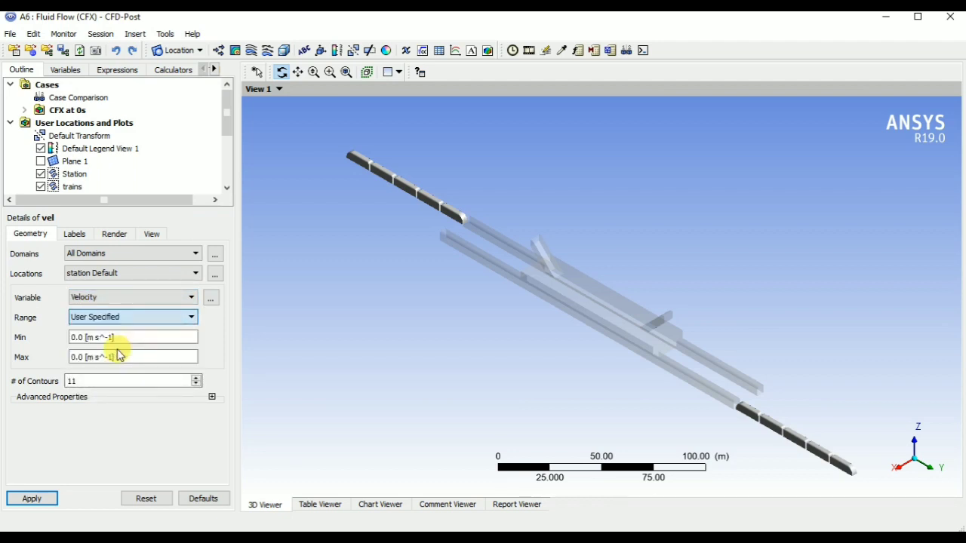
left_click(119, 356)
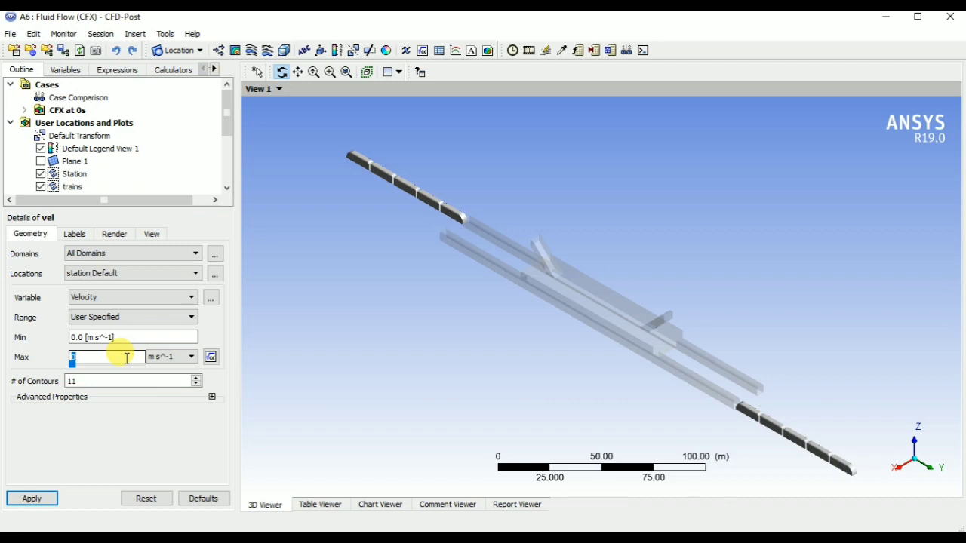
type("12")
key("BackSpace")
type("0")
Set the number of contours for vel to 21 and apply the contour plot.
left_click(86, 380)
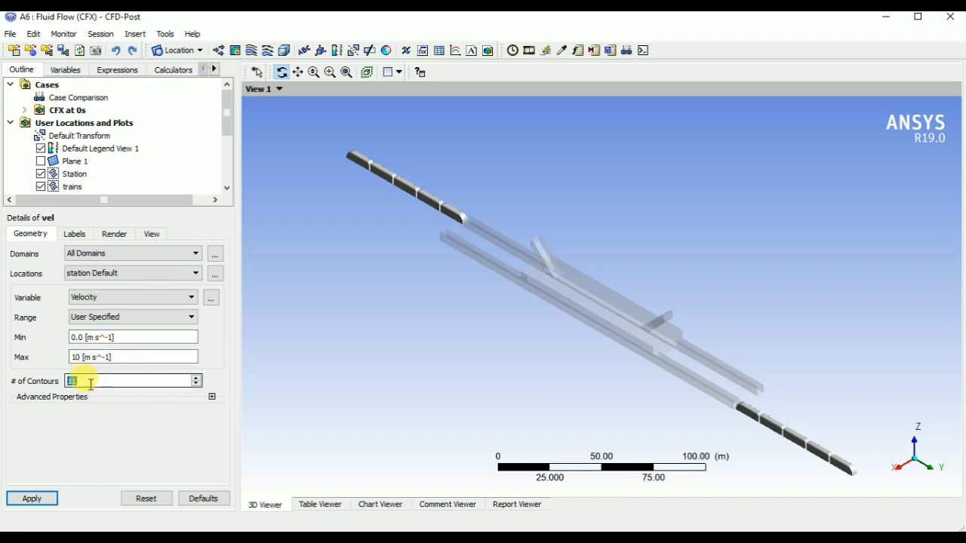
left_click_drag(79, 375, 4, 375)
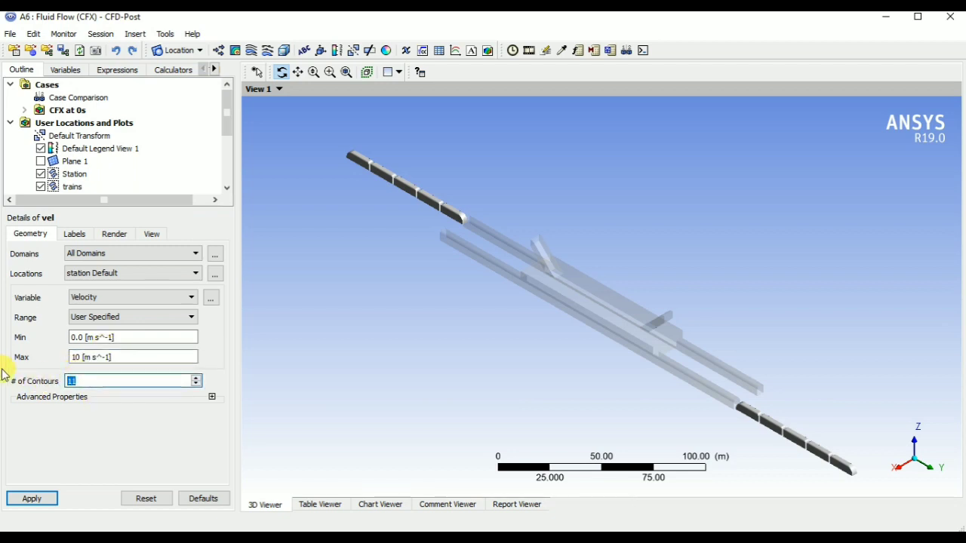
type("21")
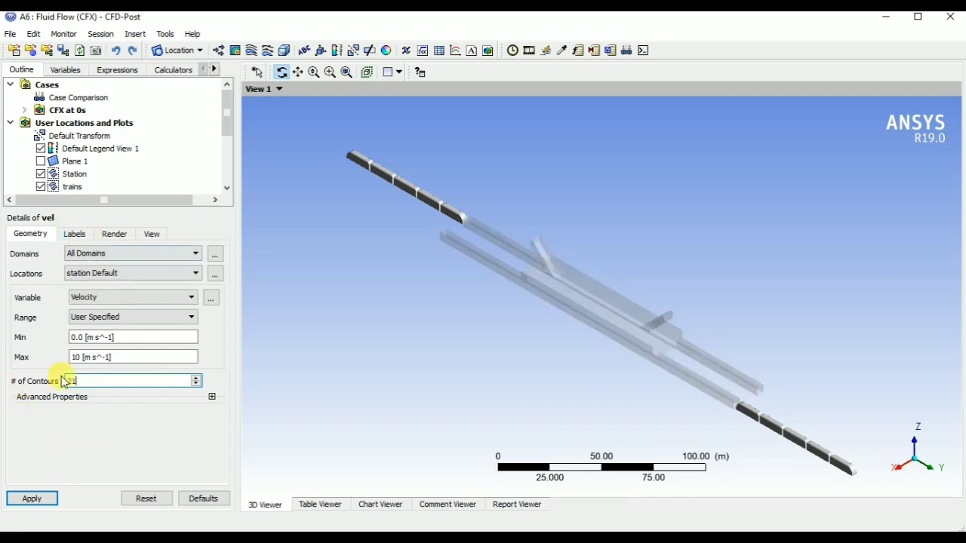
left_click(45, 495)
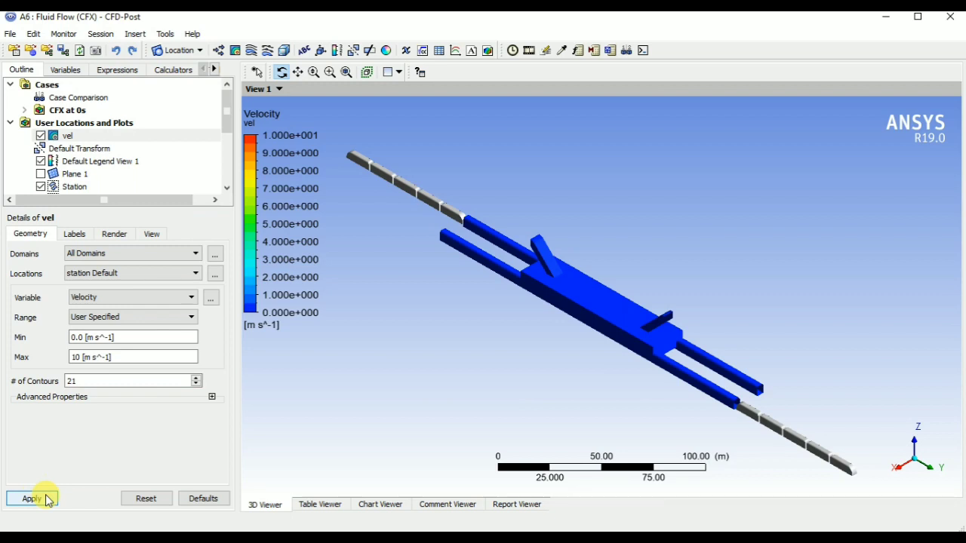
Change the location of the vel contour to Plane 1 and apply it.
left_click(105, 273)
left_click(88, 314)
left_click(39, 497)
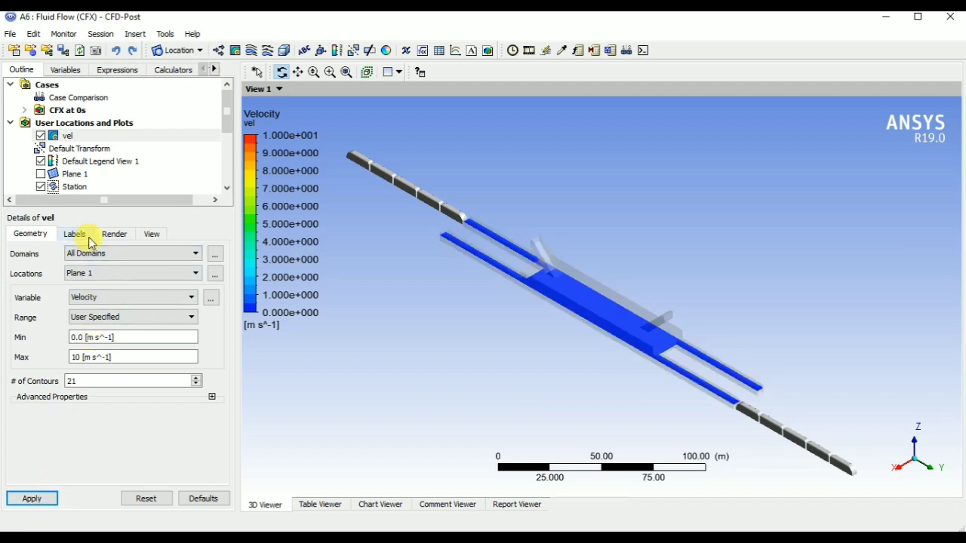
Set the default legend's number format to Fixed with a precision of 2 and apply it.
left_click(95, 161)
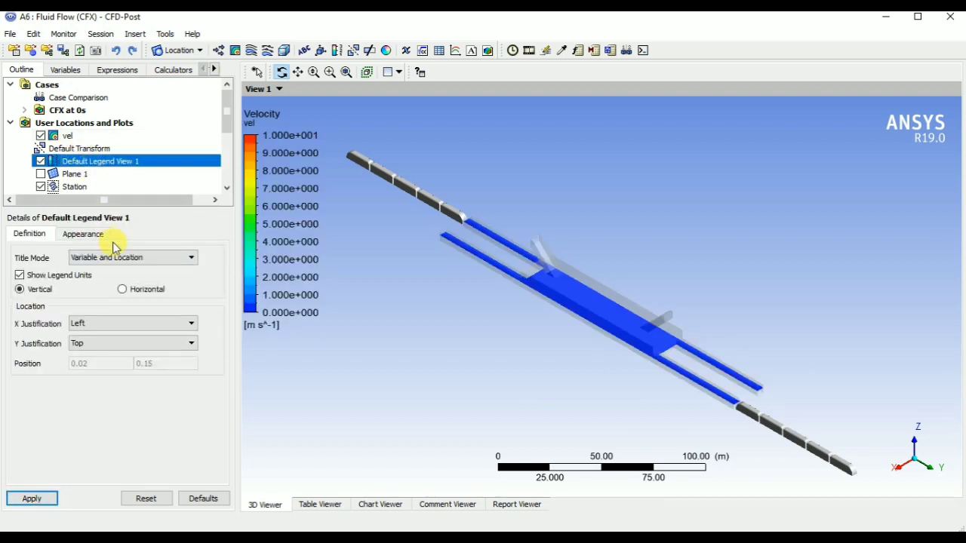
left_click(83, 234)
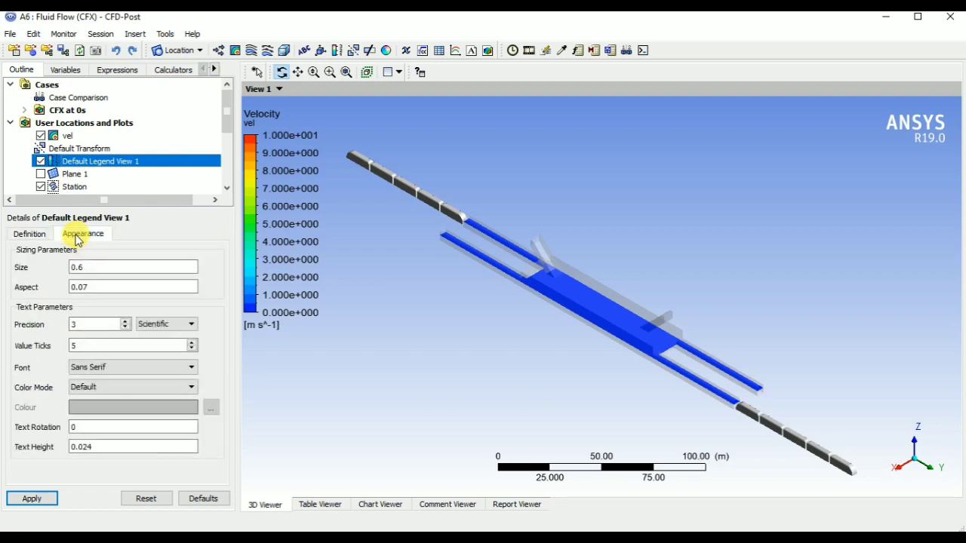
double_click(73, 324)
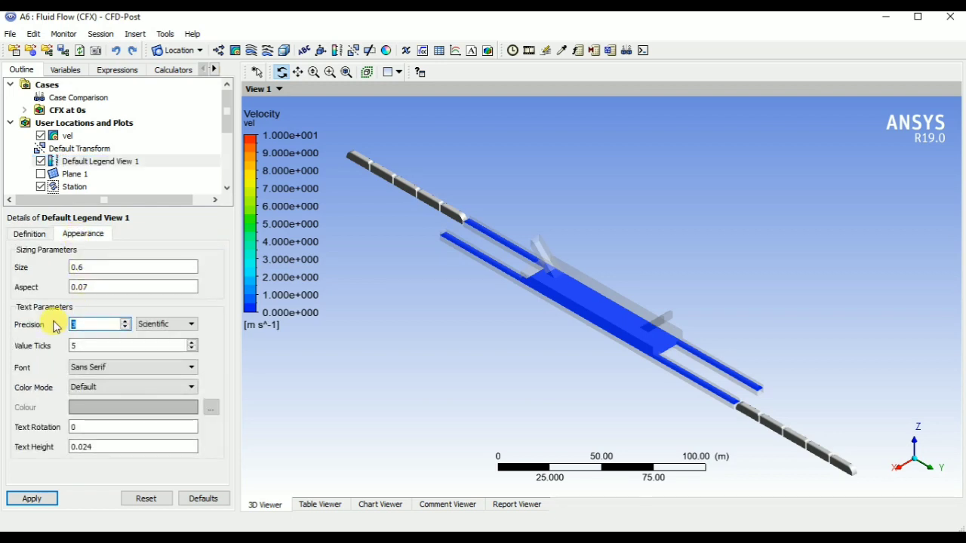
left_click(154, 324)
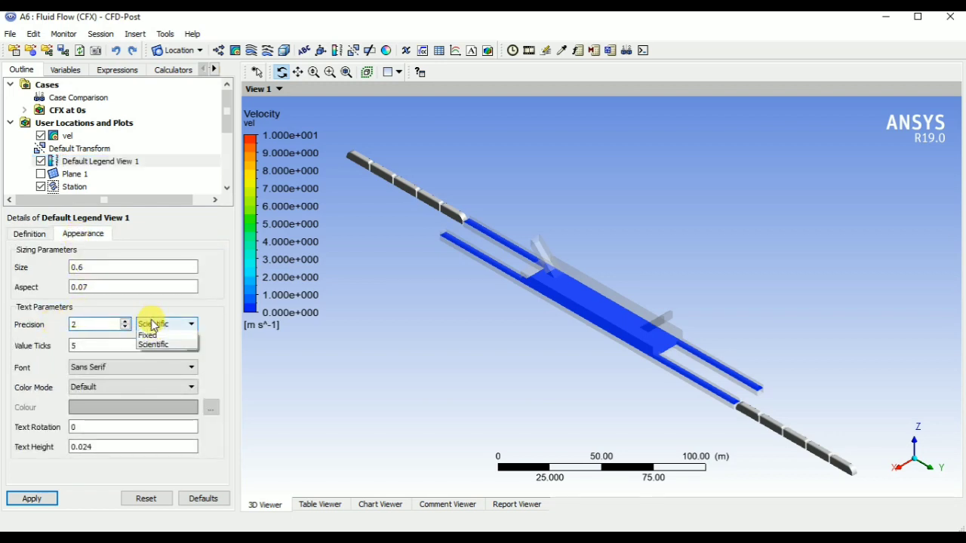
left_click(150, 340)
left_click(30, 499)
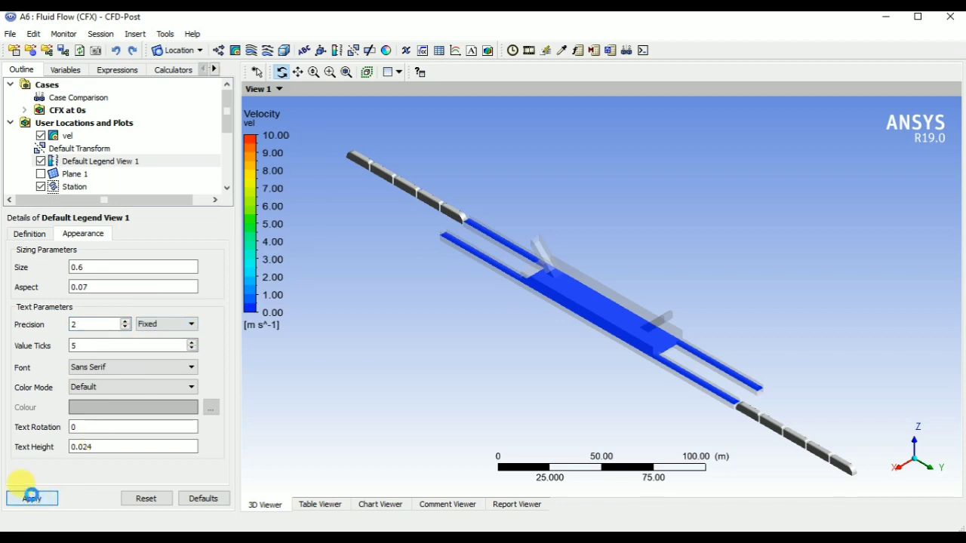
Set up a timestep animation that saves an MPEG4 movie named velocity_animations in the user_files folder.
left_click(529, 51)
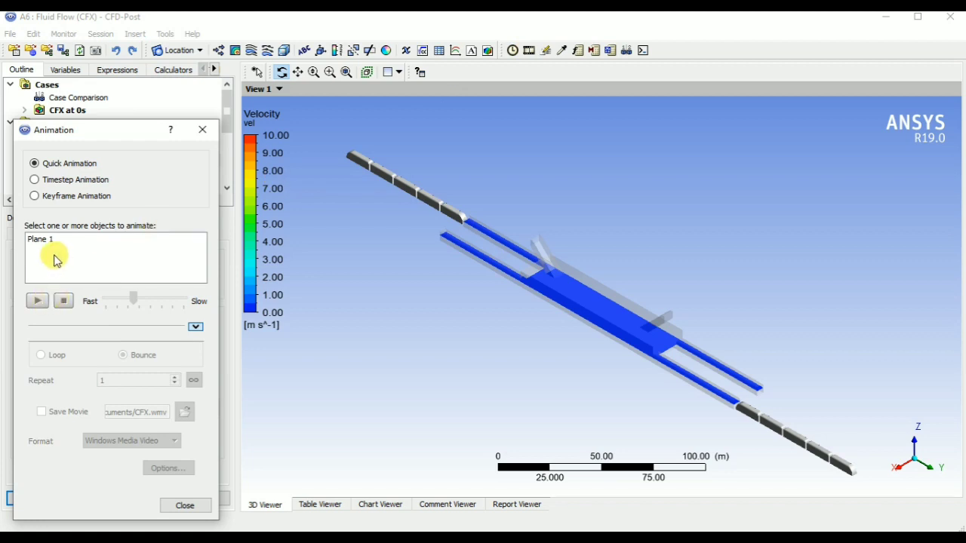
left_click(68, 181)
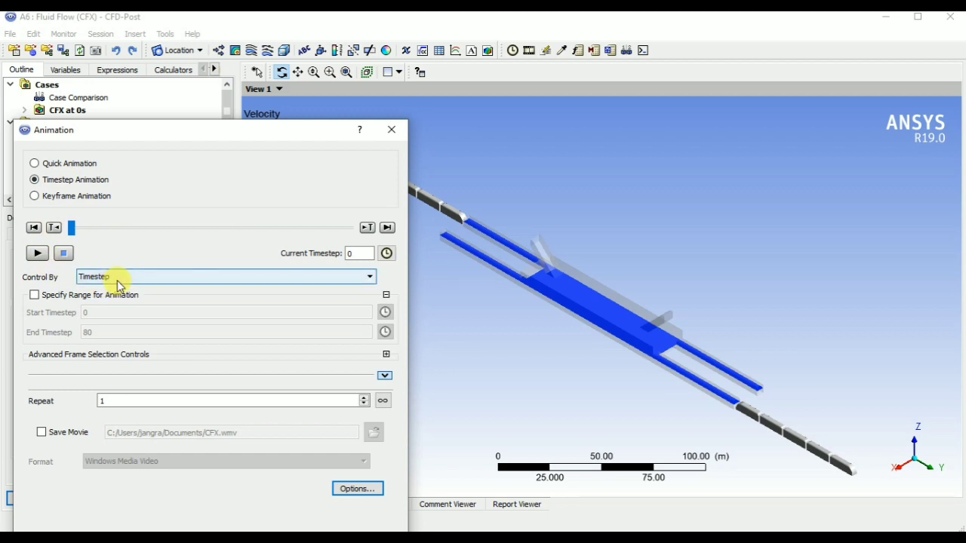
left_click(42, 433)
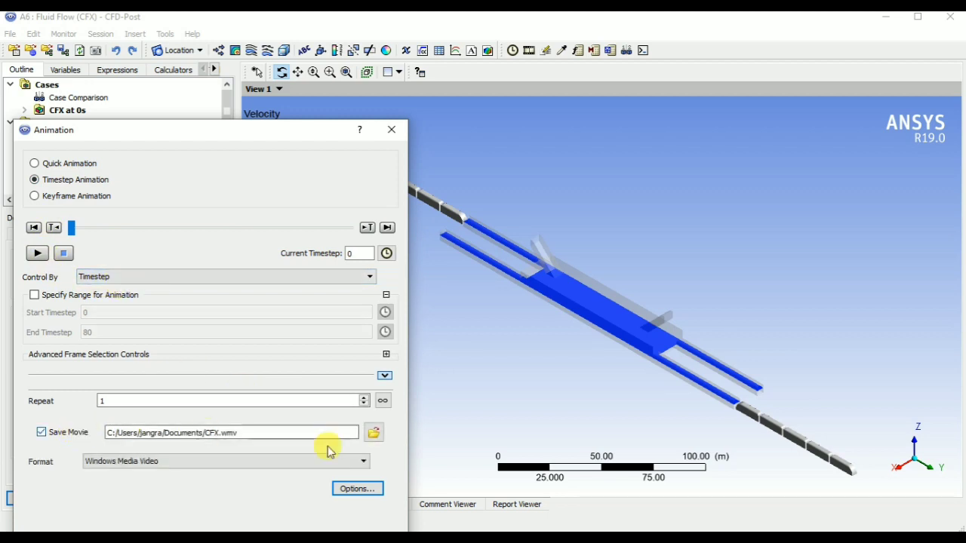
left_click(374, 433)
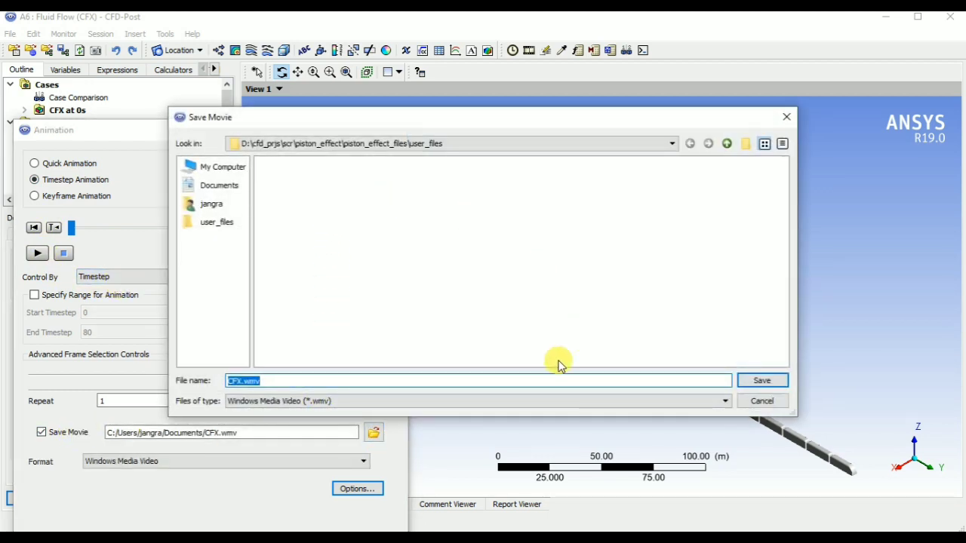
type("velo")
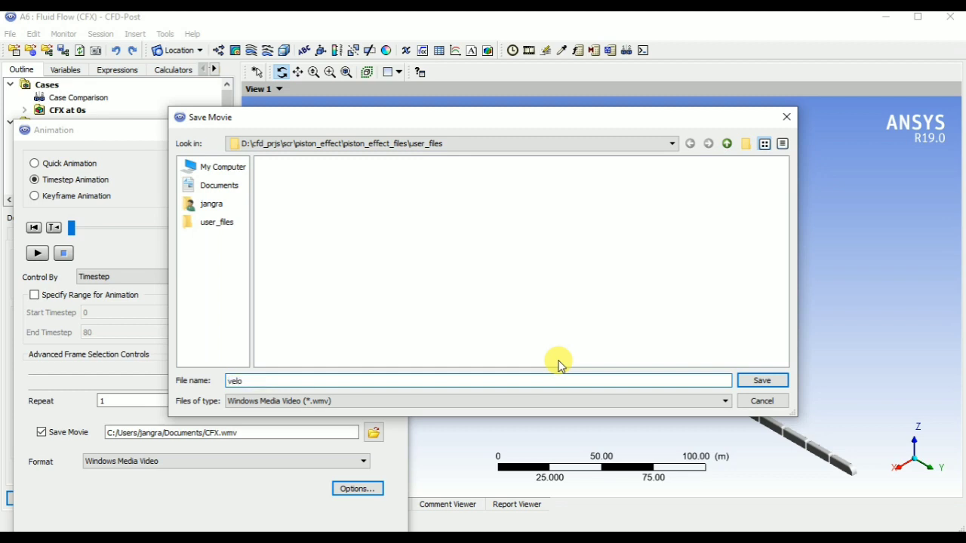
type("city_a")
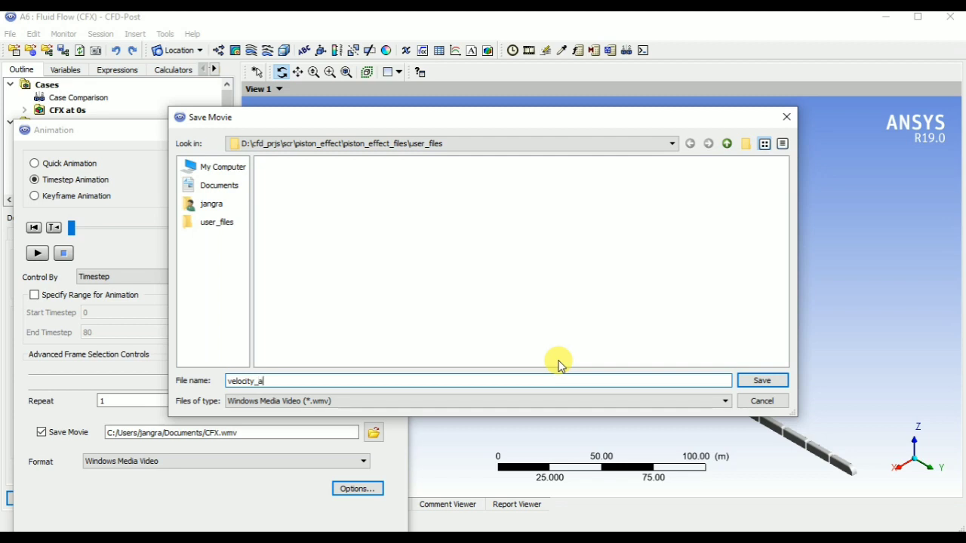
type("nimations")
key("Return")
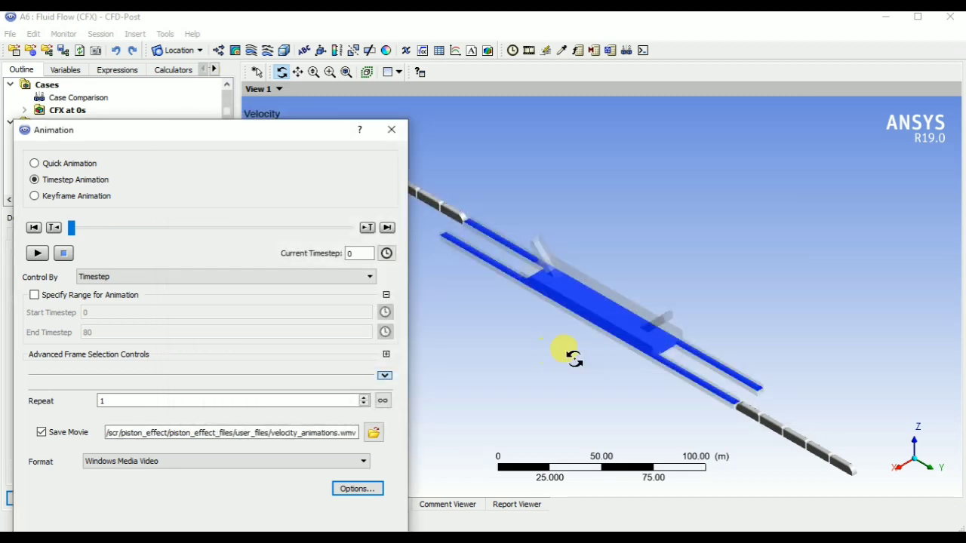
left_click(365, 461)
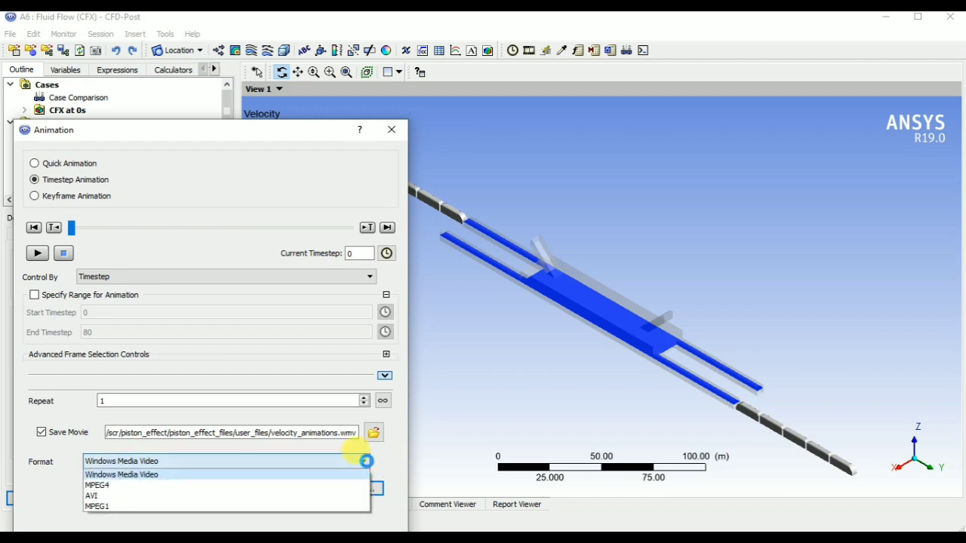
left_click(300, 485)
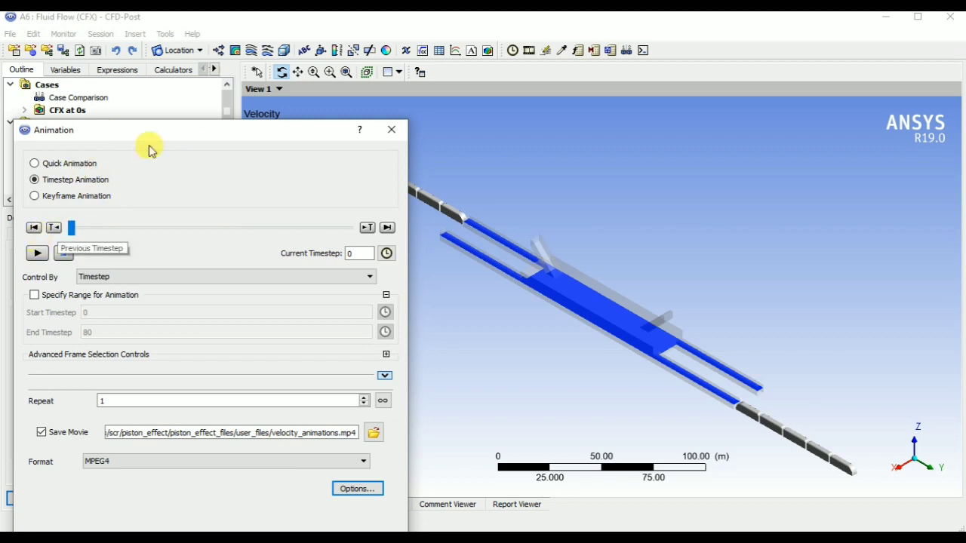
Play the timestep animation to record the velocity movie, and close the animation settings.
left_click(38, 253)
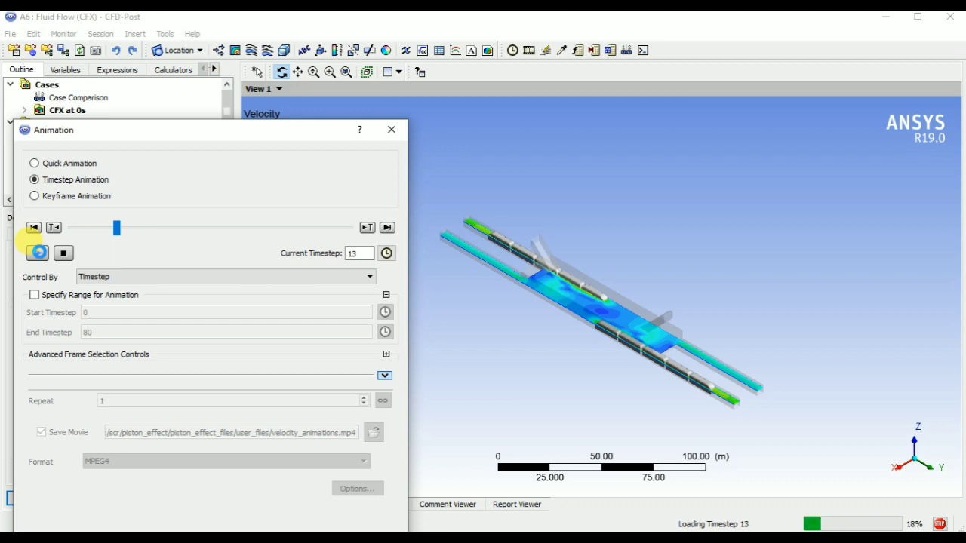
left_click(39, 254)
left_click(63, 254)
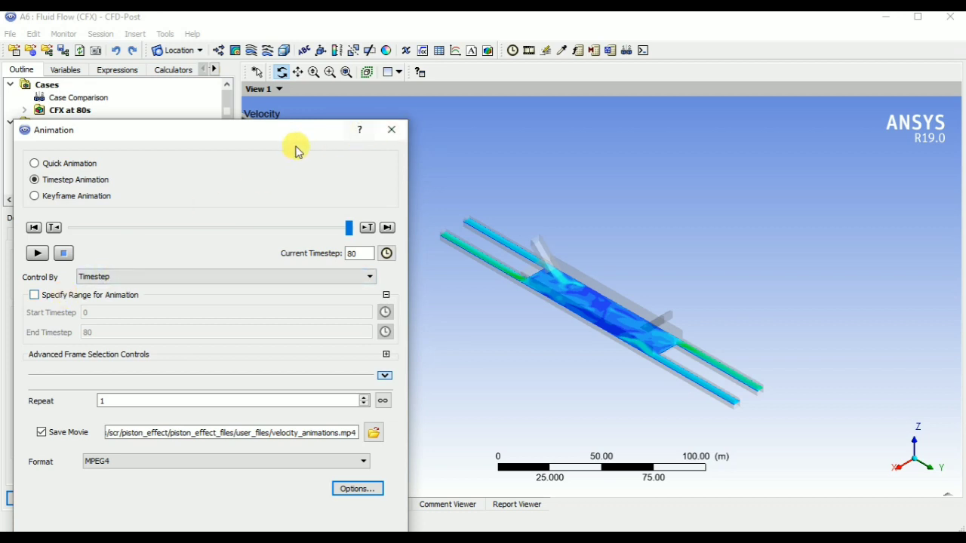
left_click(392, 131)
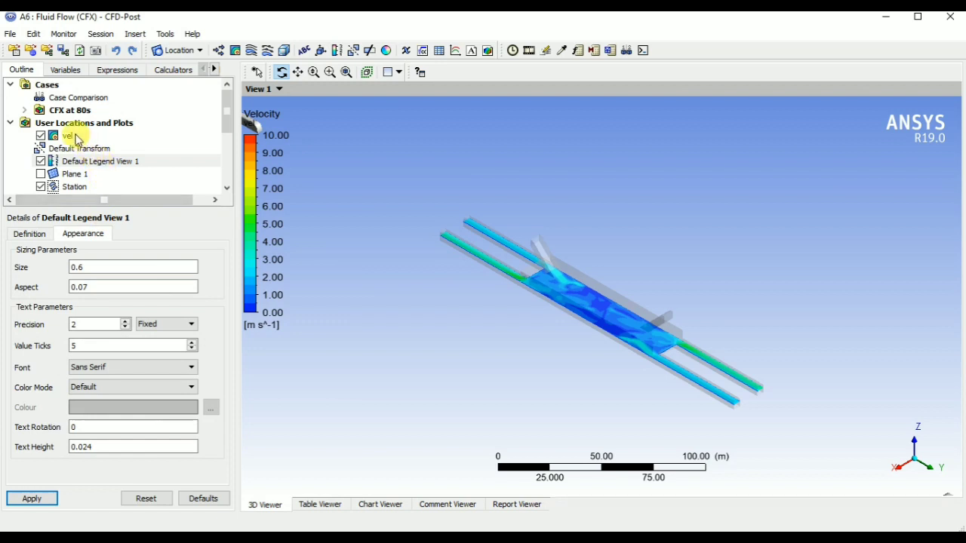
Insert a contour named presure and locate it on Plane 1.
left_click(235, 49)
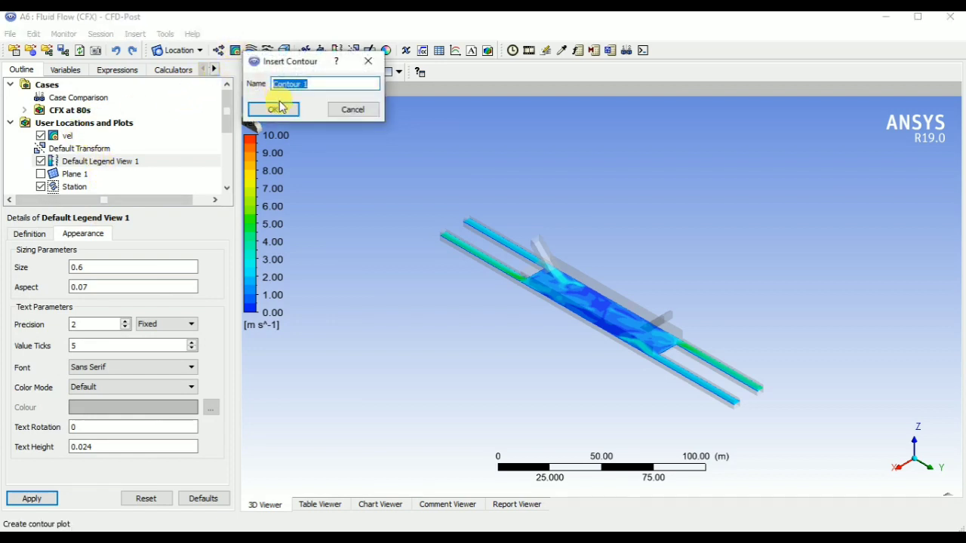
type("pr")
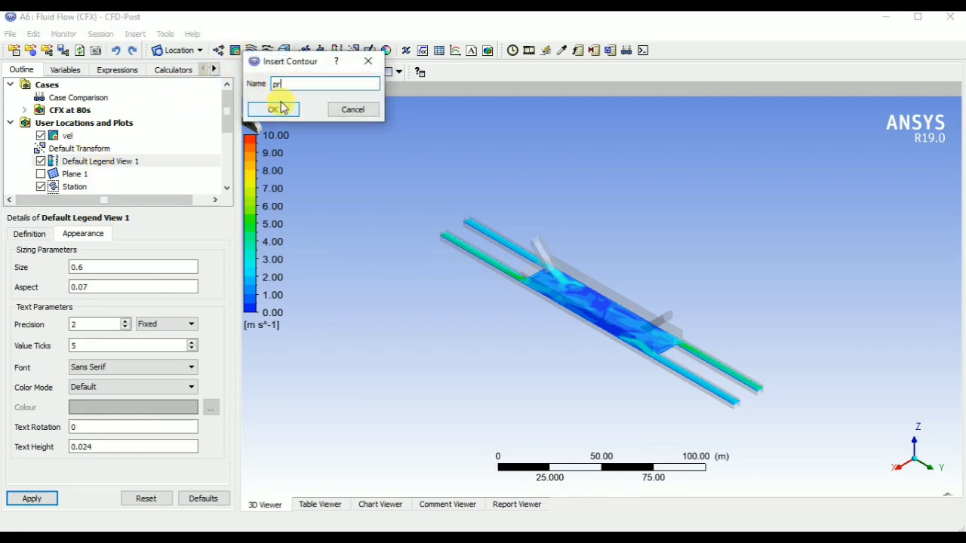
type("esure")
left_click(275, 109)
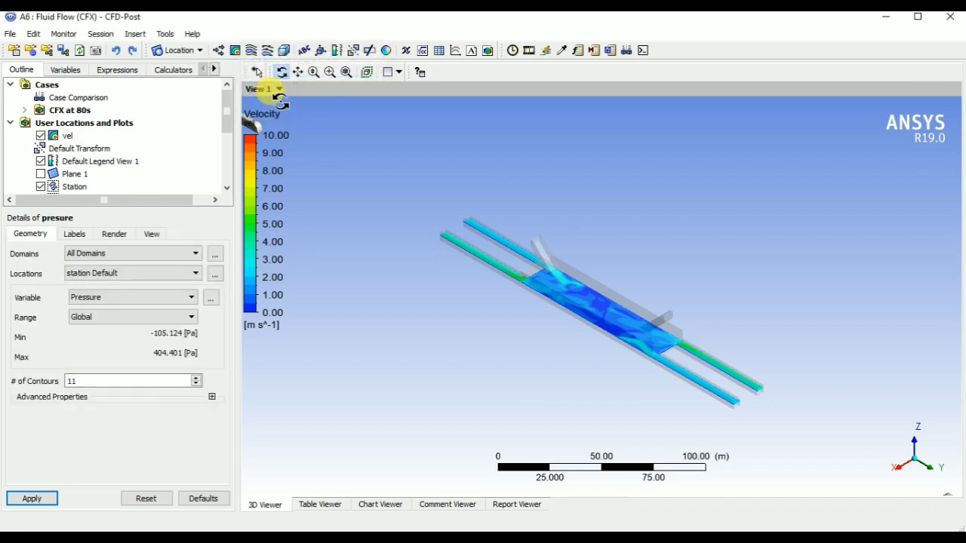
left_click(168, 273)
left_click(117, 313)
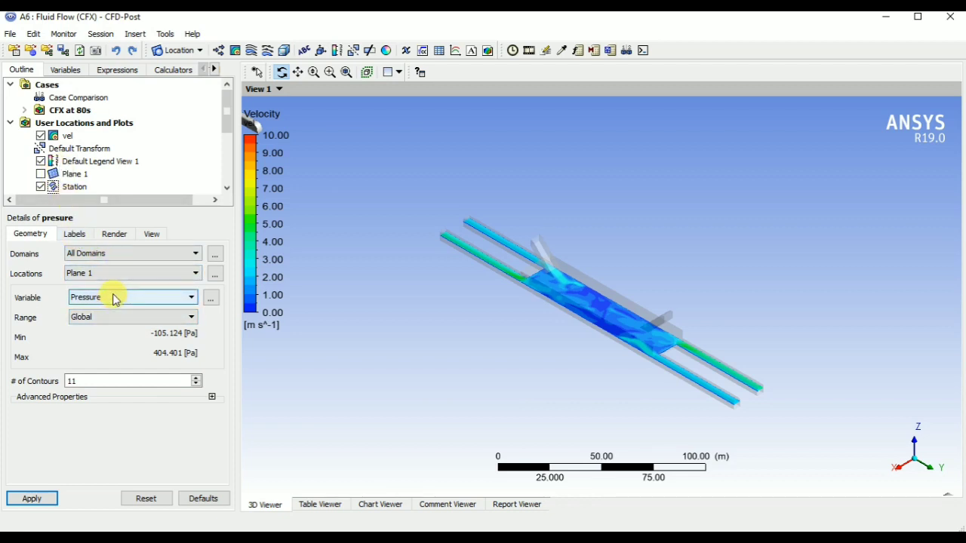
Give the presure contour a Local range and 21 contours, and apply it with the vel contour hidden.
left_click(111, 316)
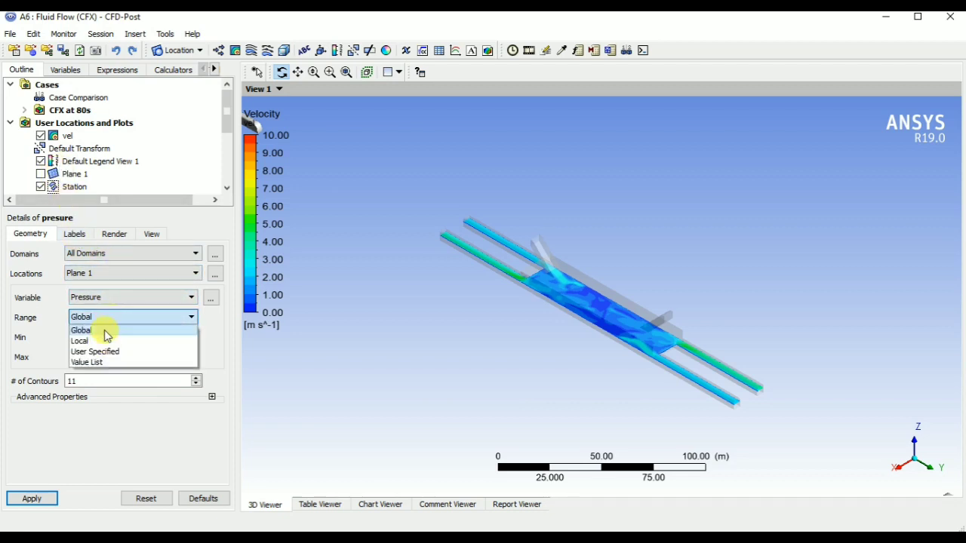
left_click(101, 341)
double_click(90, 380)
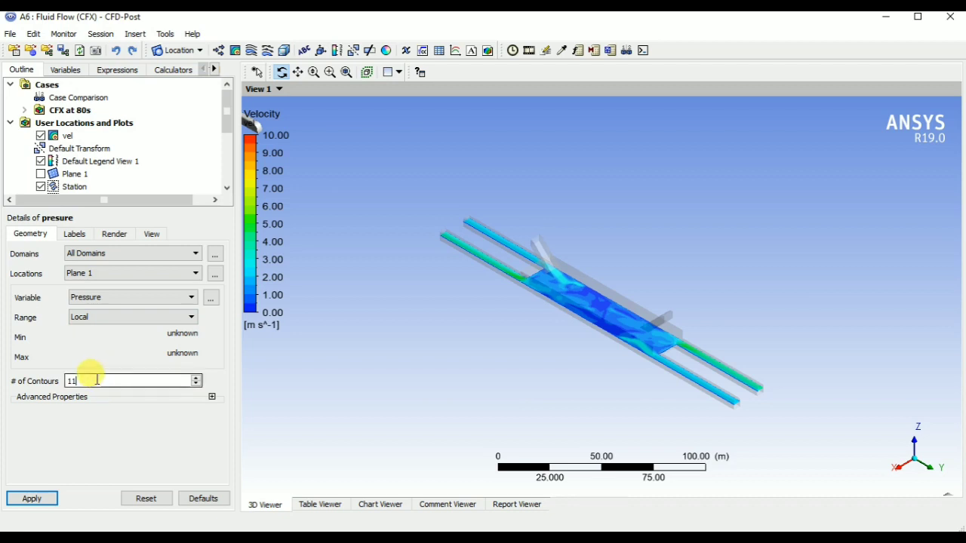
type("21")
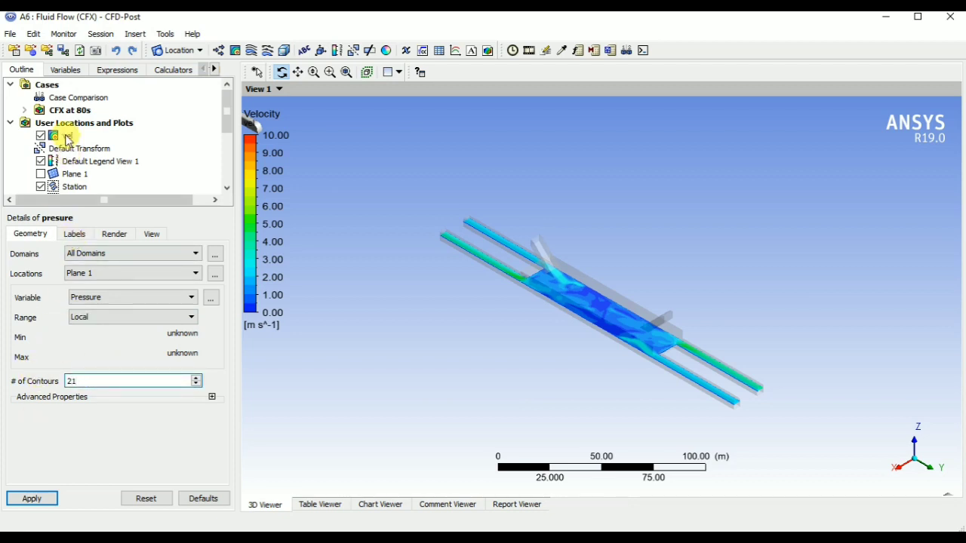
left_click(41, 136)
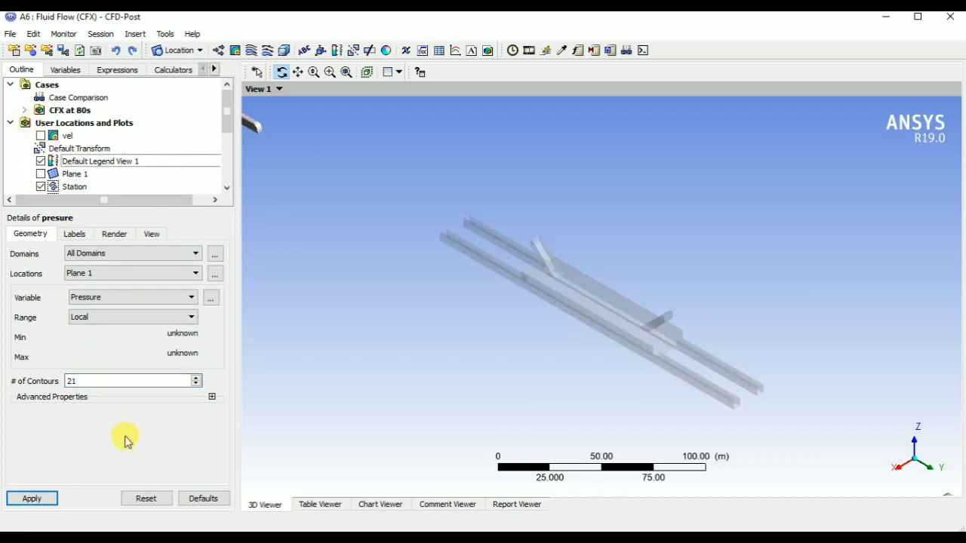
left_click(47, 499)
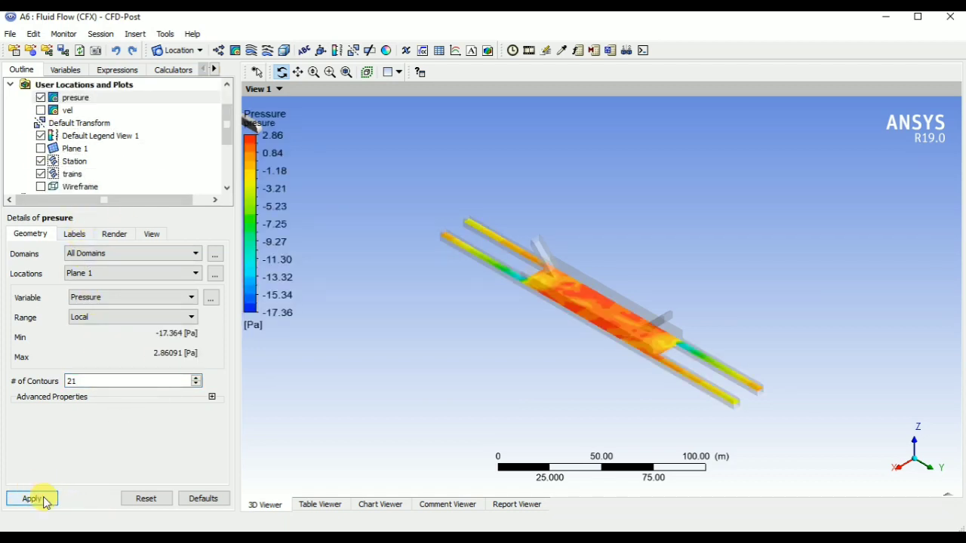
Record the pressure timestep animation as a movie named pressure_animations.mp4 and close the animation settings.
left_click(529, 50)
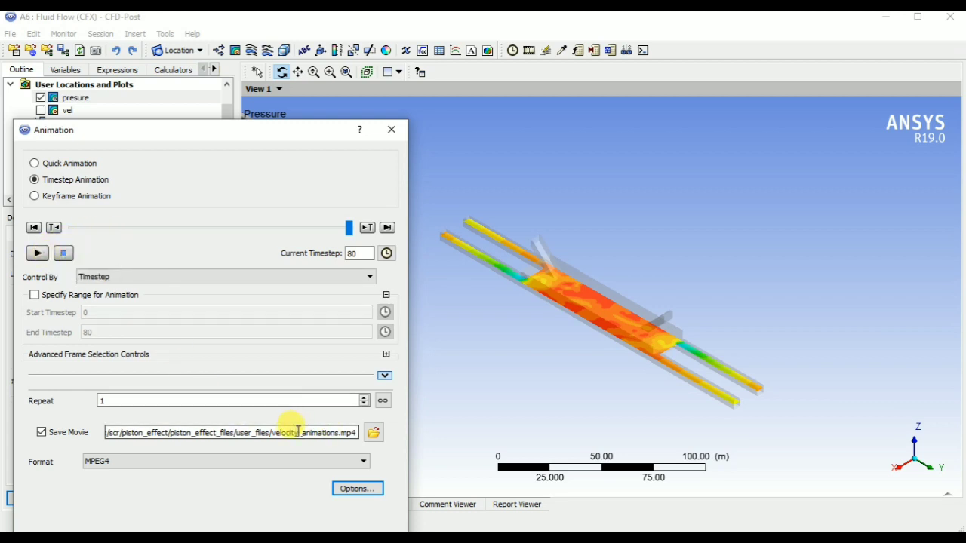
left_click_drag(297, 432, 272, 433)
type("pressure")
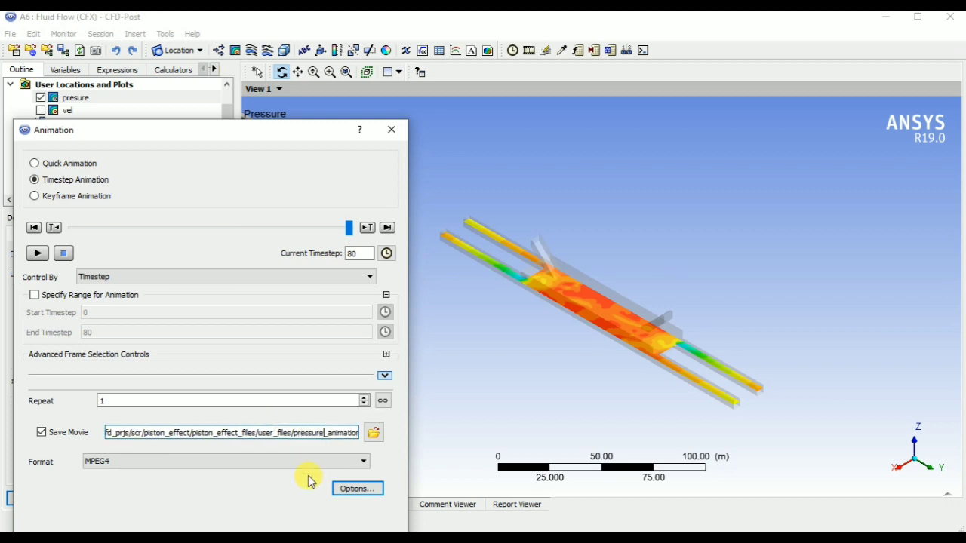
left_click(37, 253)
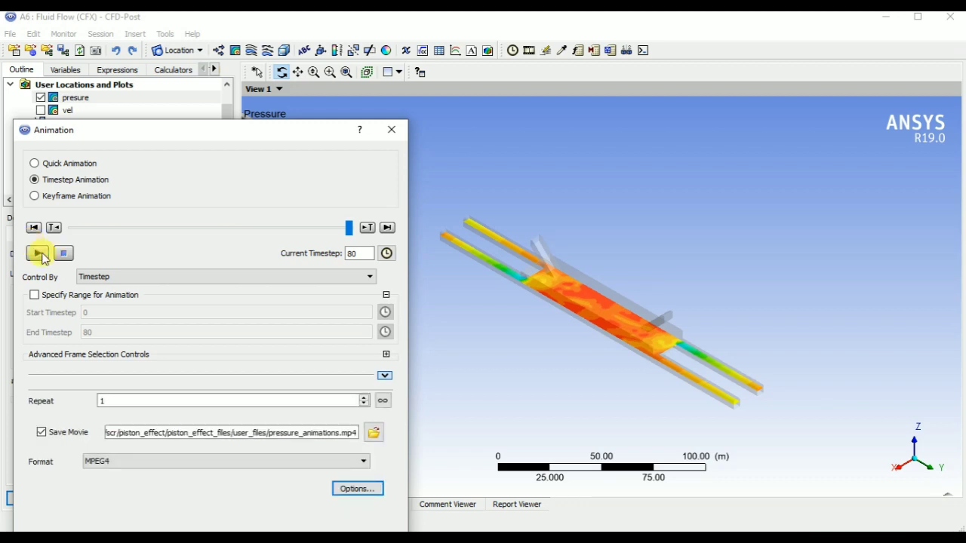
left_click(391, 130)
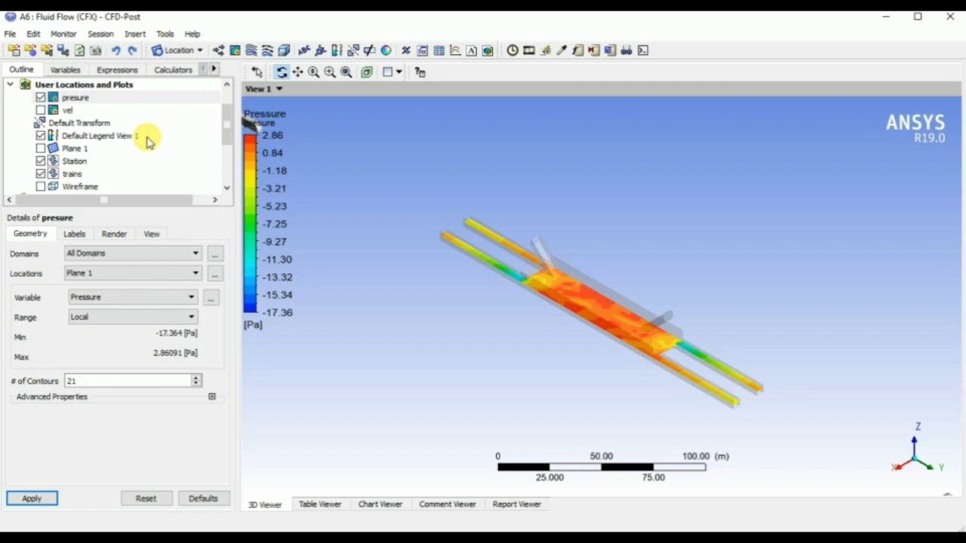
Remove the presure contour from the view and insert a point named tunnel1.
left_click(50, 97)
key("Delete")
left_click(186, 59)
left_click(178, 63)
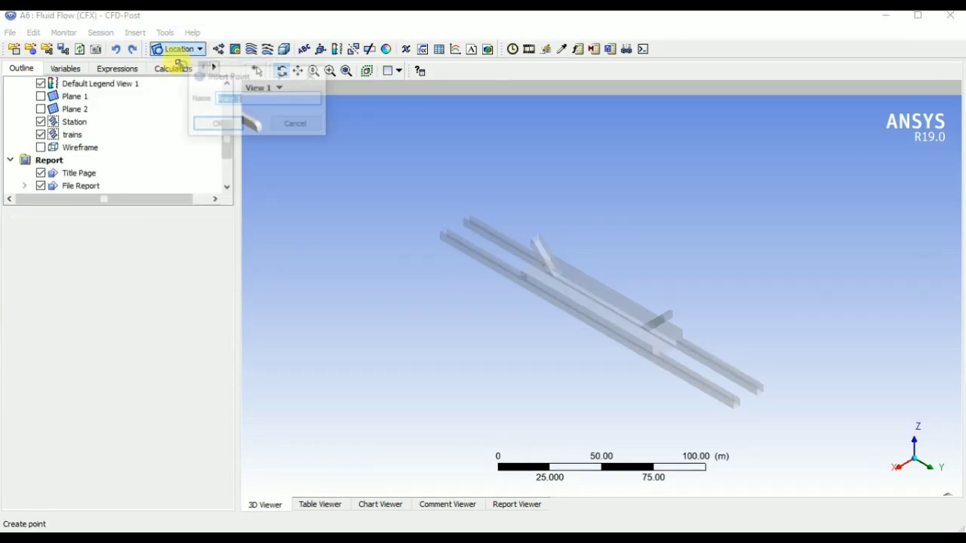
type("tunnel1")
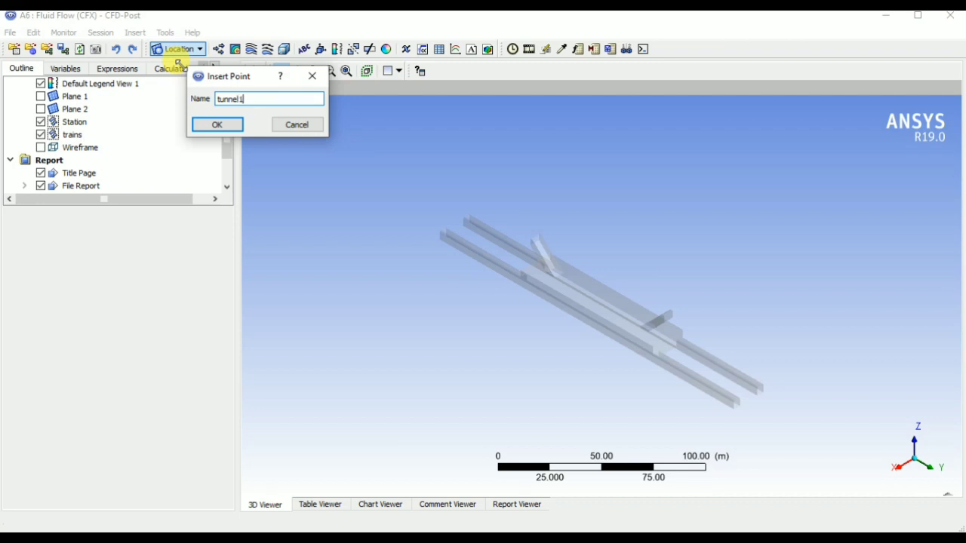
key("Return")
Set the tunnel1 point's XYZ coordinates to 8, 50, 1.5 and apply them.
left_click(90, 310)
left_click(91, 310)
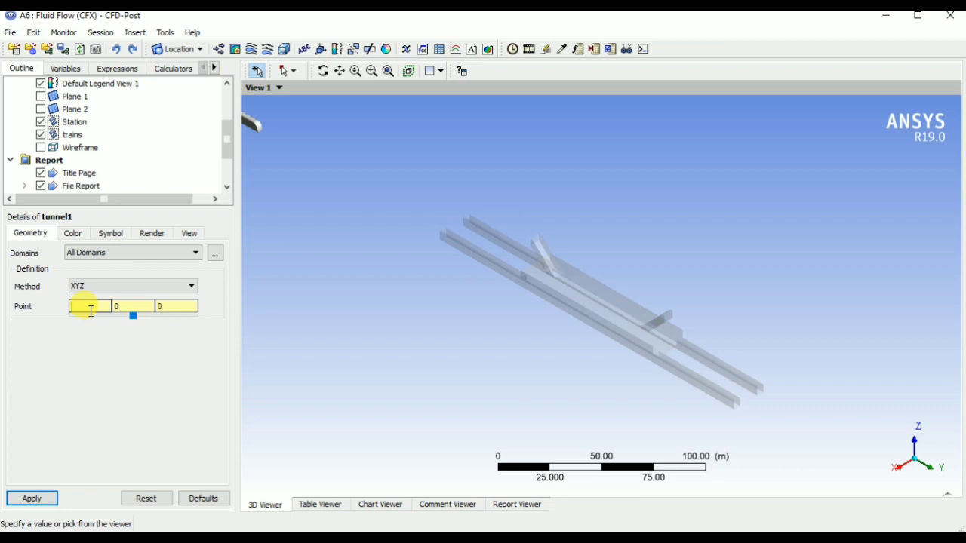
type("8")
key("Tab")
type("40")
double_click(115, 308)
key("BackSpace")
type("50")
double_click(178, 307)
type("1.5")
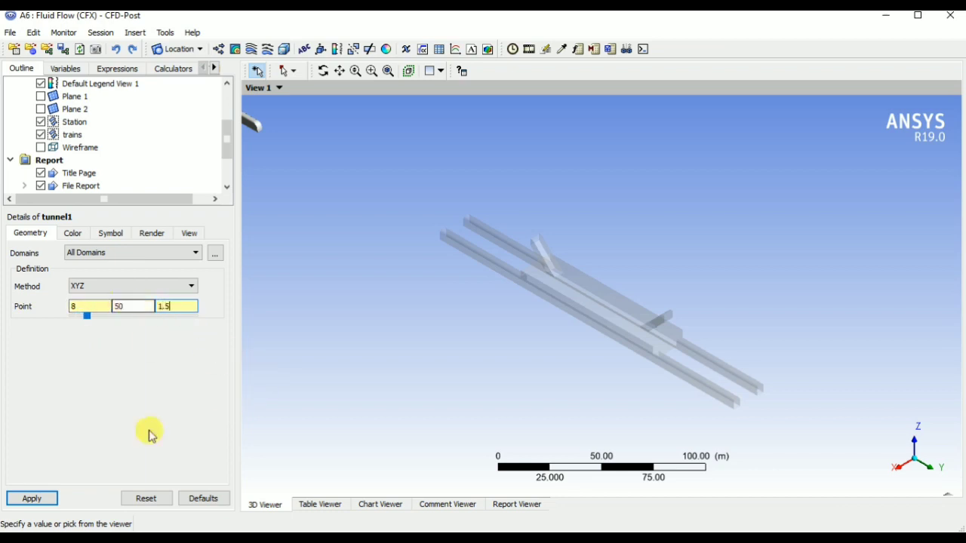
left_click(30, 500)
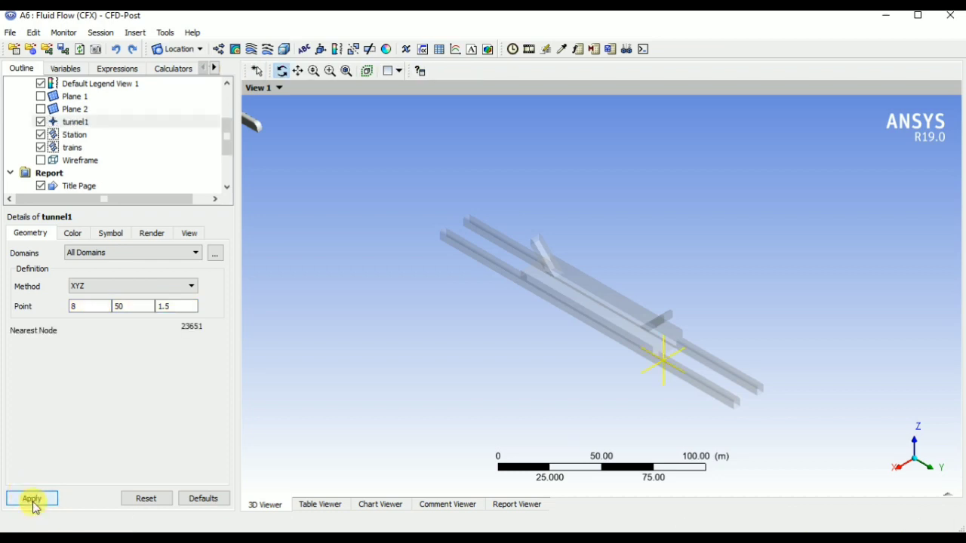
Duplicate the tunnel1 point as tunnel2, and set tunnel1's X coordinate to -8.
right_click(74, 123)
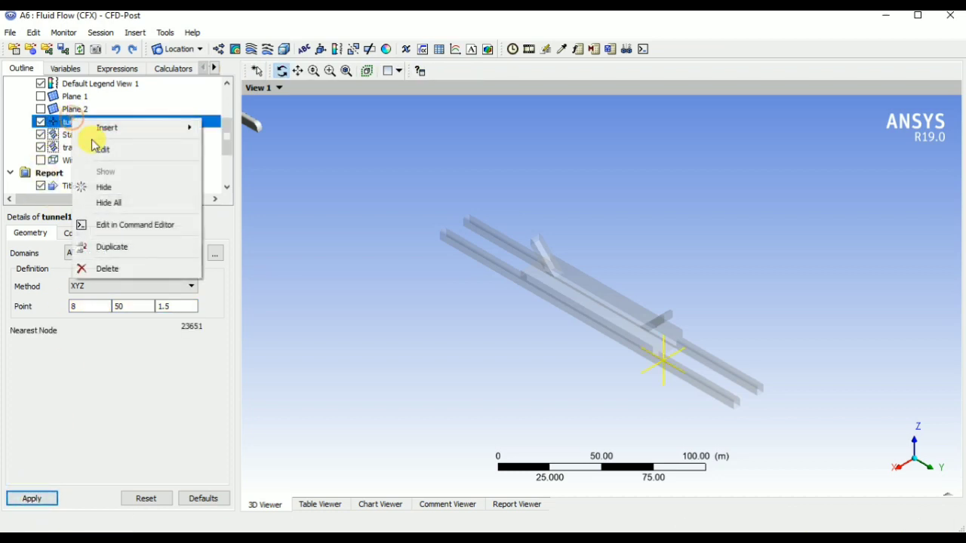
left_click(135, 246)
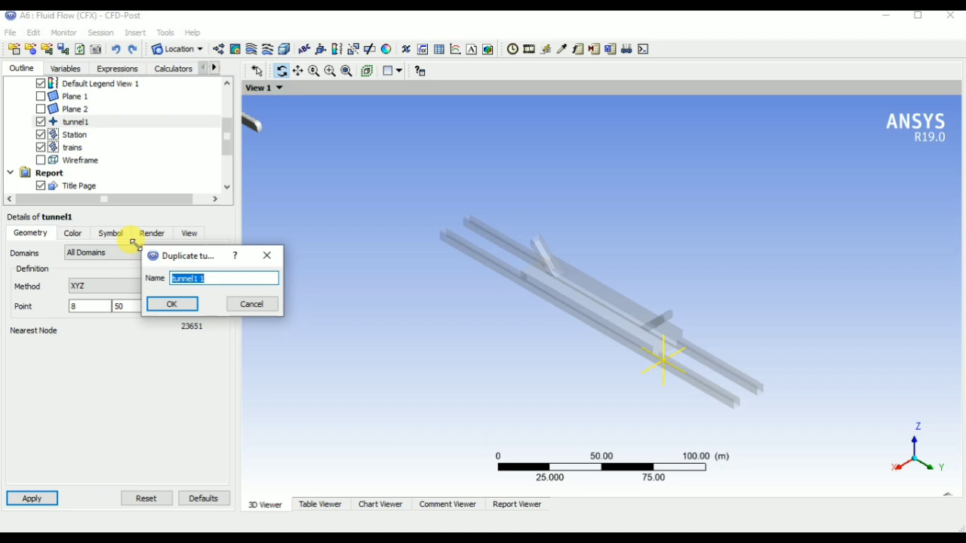
key("Right")
key("Return")
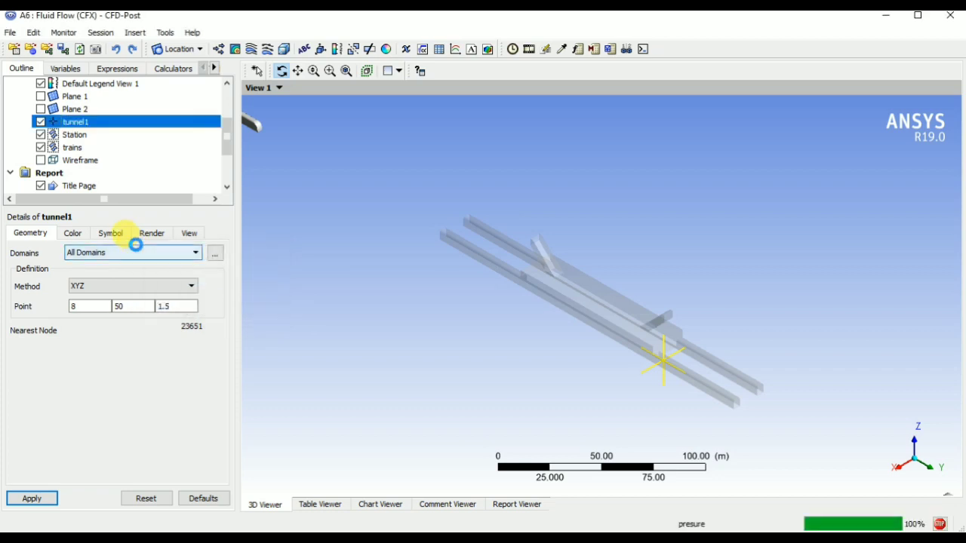
left_click(73, 308)
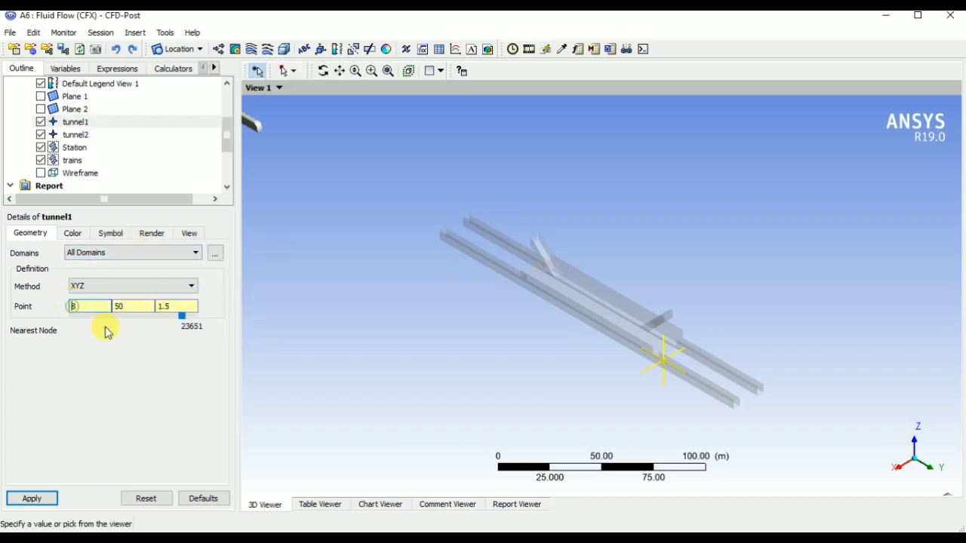
left_click(32, 498)
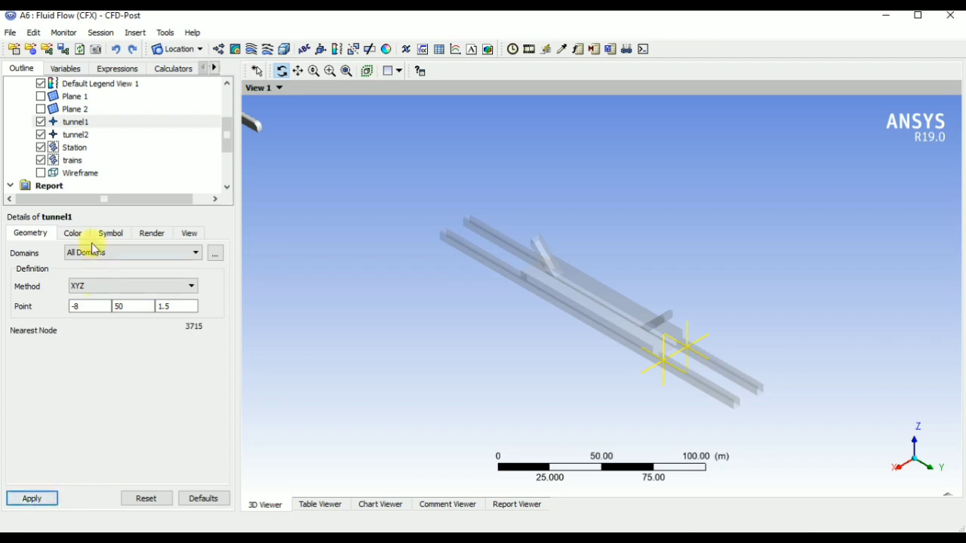
Duplicate the tunnel2 point under the name tunnel3.
left_click(77, 123)
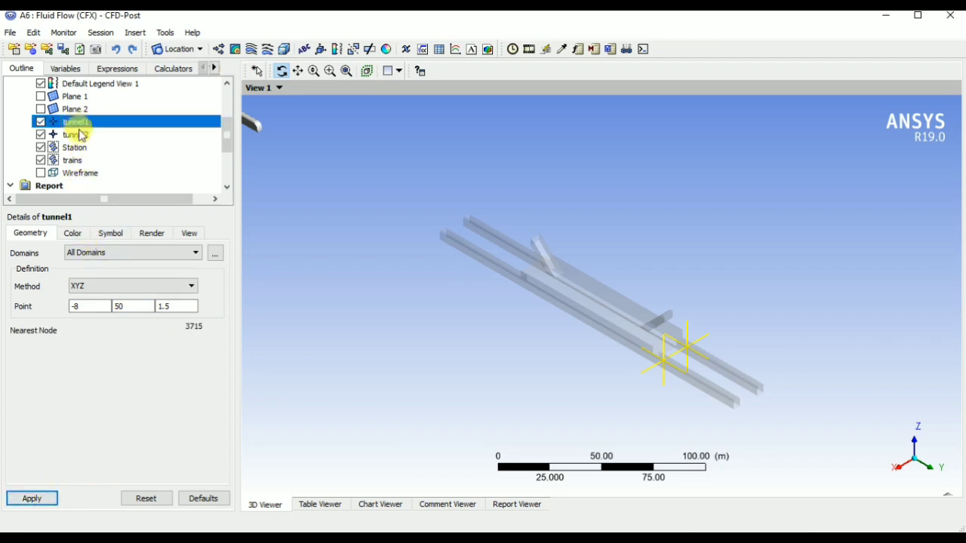
left_click(80, 134)
right_click(81, 136)
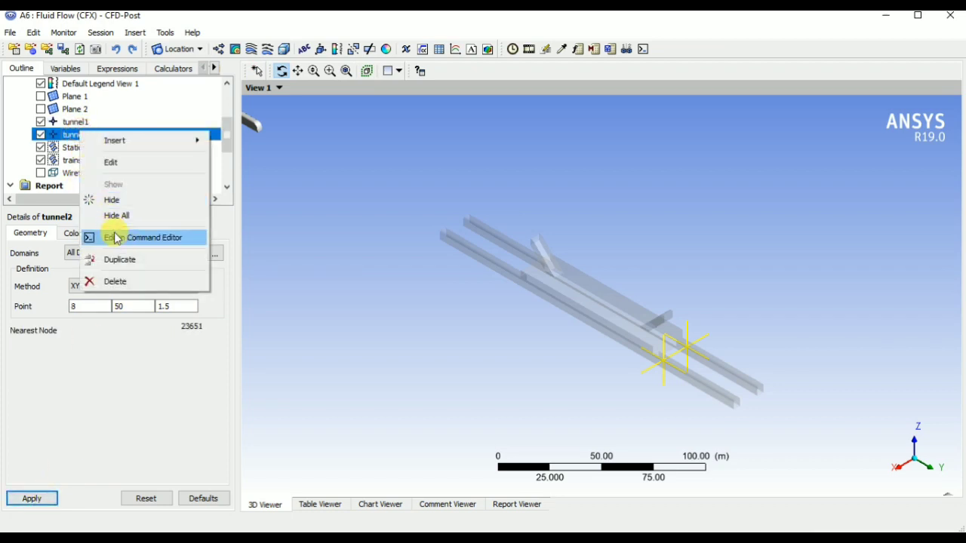
left_click(123, 257)
left_click_drag(205, 291, 195, 292)
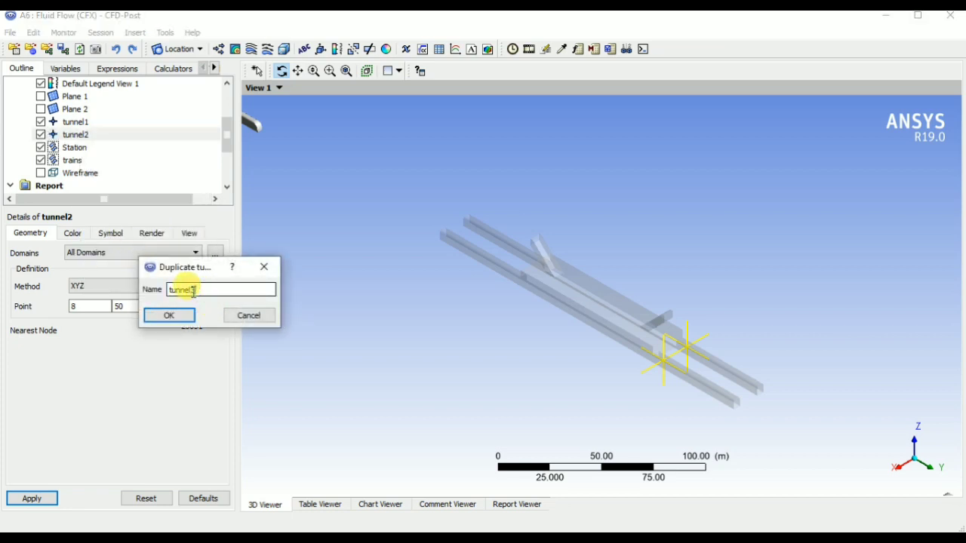
left_click(169, 315)
Set the tunnel2 point's Y coordinate to -50 and apply it.
left_click(135, 308)
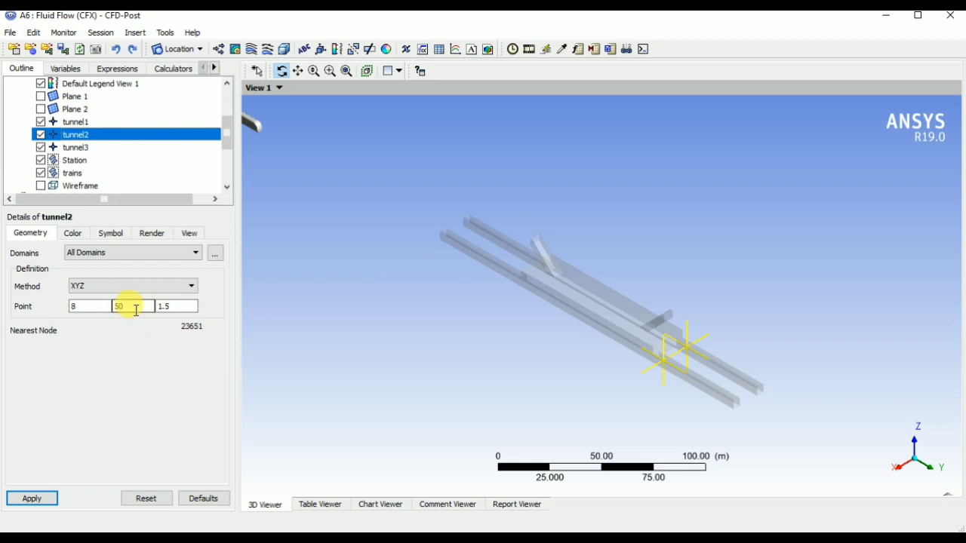
left_click(85, 306)
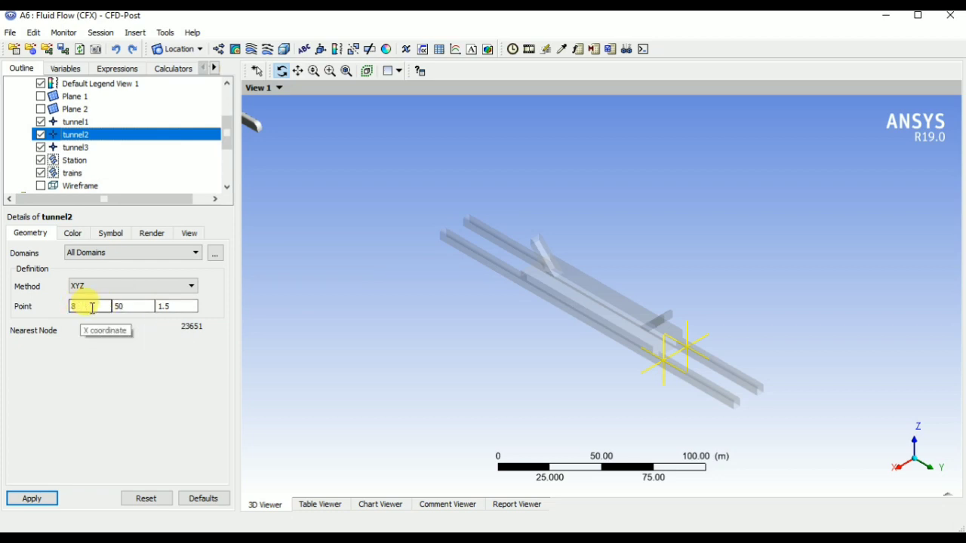
left_click(114, 307)
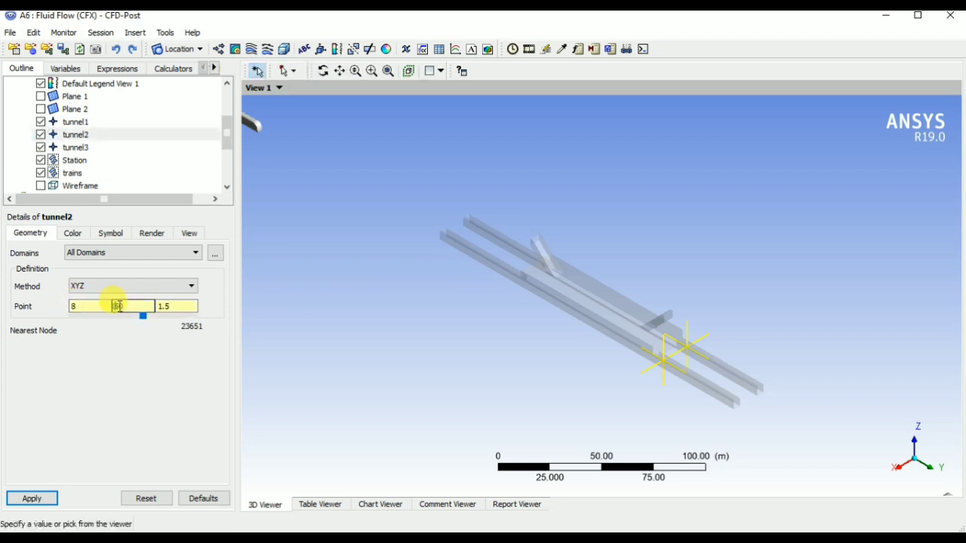
type("-")
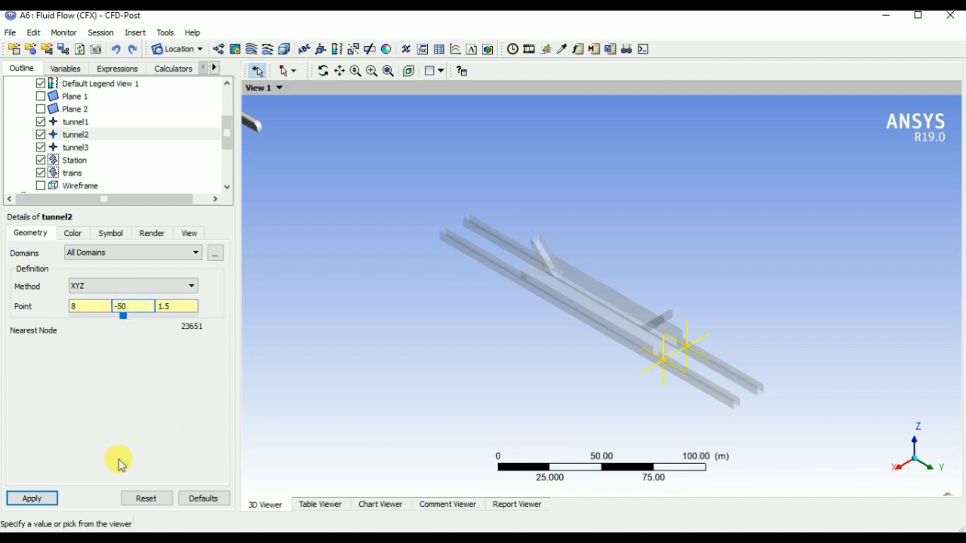
left_click(37, 499)
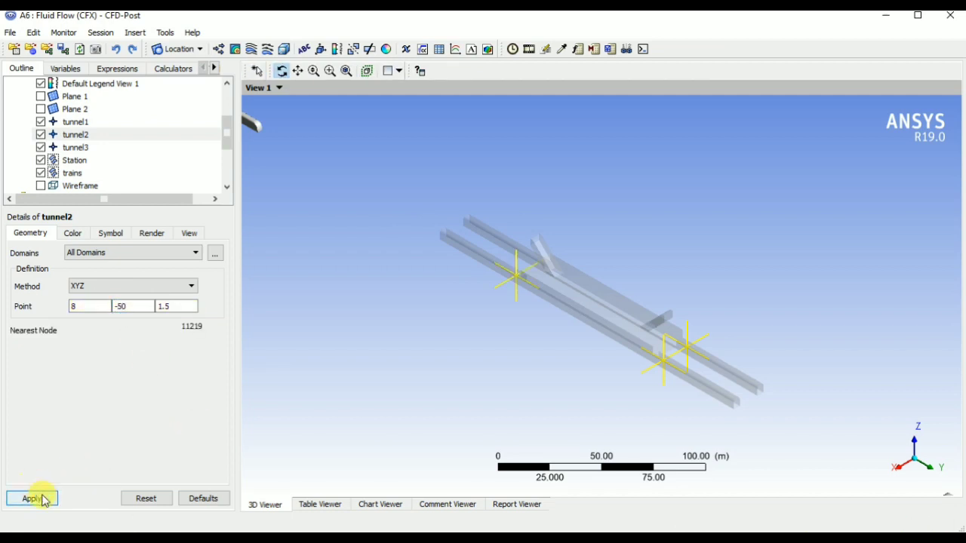
Duplicate the tunnel3 point under the name tunnel4.
left_click(75, 147)
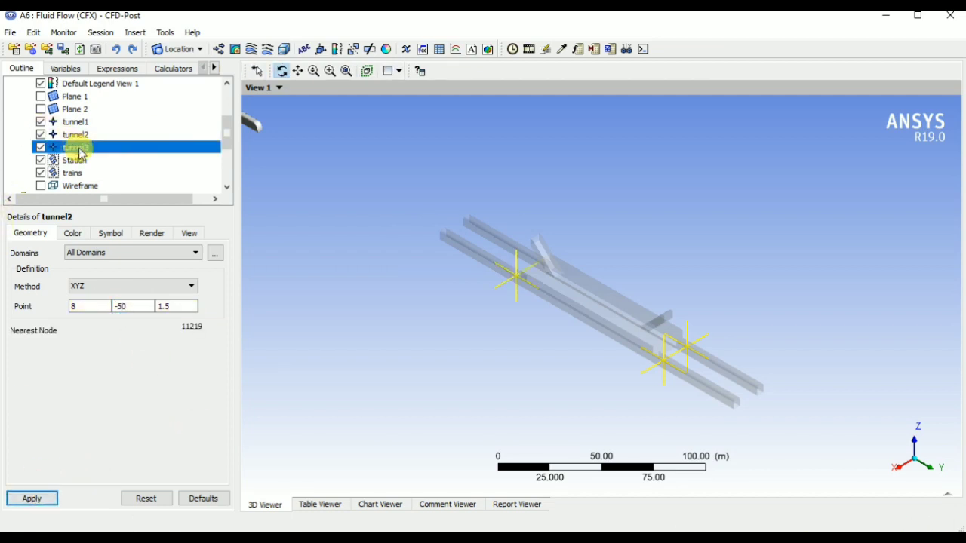
right_click(81, 151)
left_click(121, 276)
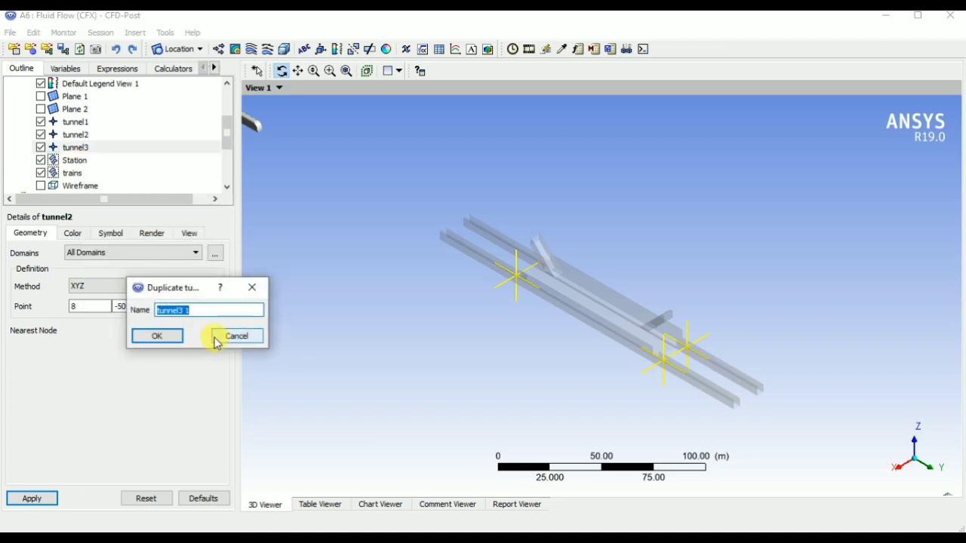
left_click_drag(195, 315, 177, 310)
type("4")
left_click(172, 335)
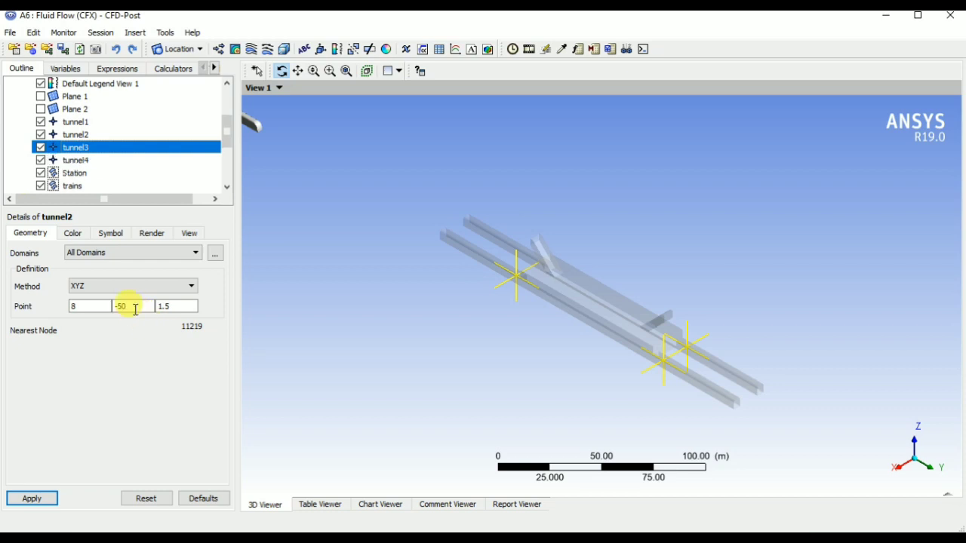
Set the tunnel4 point's X coordinate to -8 and its Y coordinate to -50, and apply both.
left_click(74, 306)
type("-")
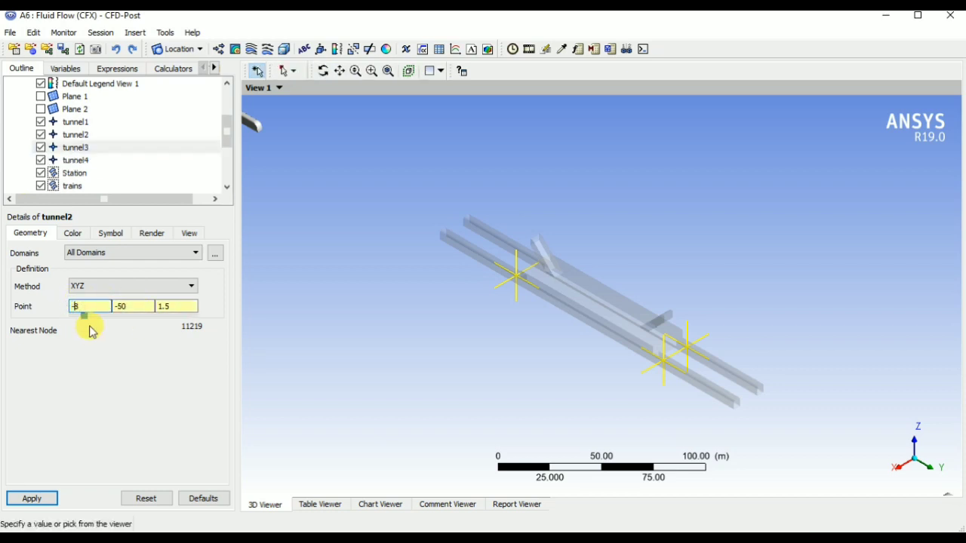
left_click(76, 160)
left_click(75, 307)
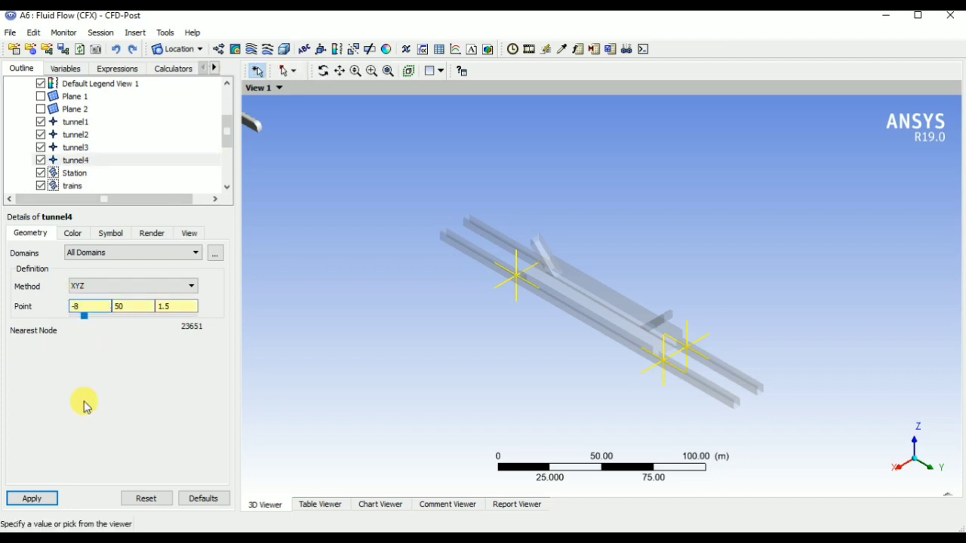
left_click(34, 498)
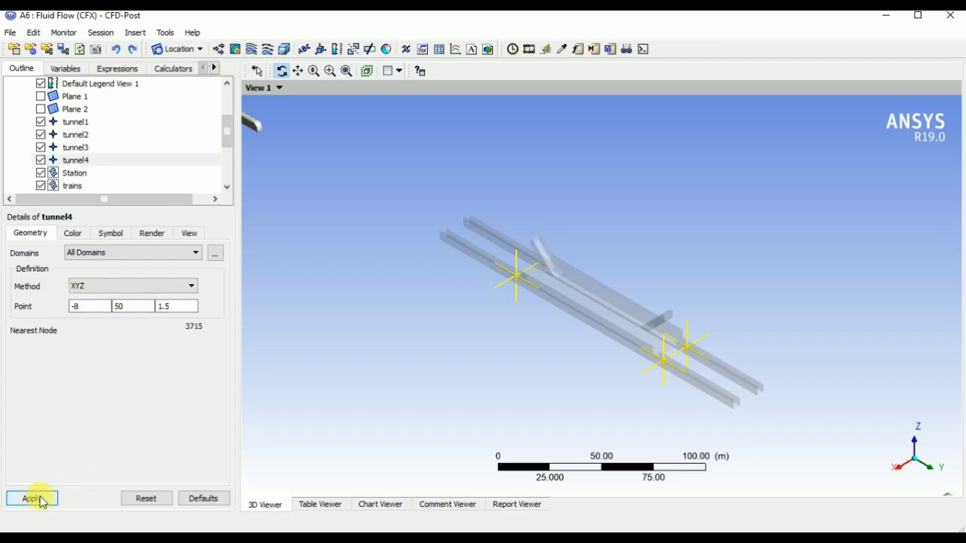
left_click(115, 306)
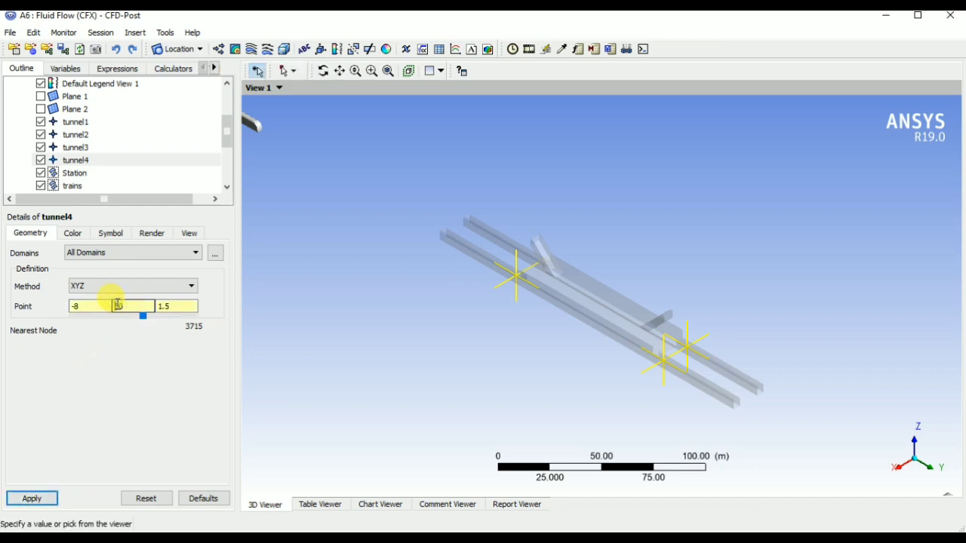
type("-")
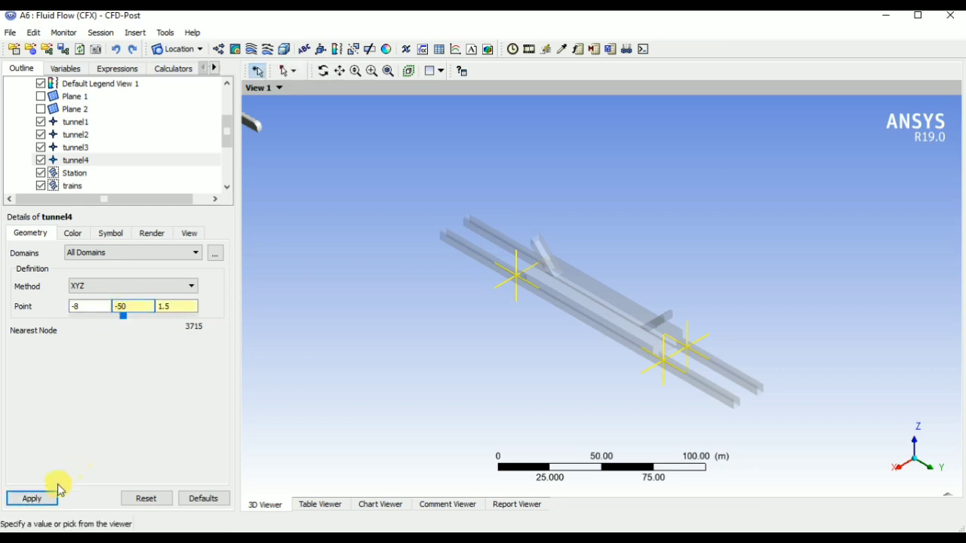
left_click(32, 497)
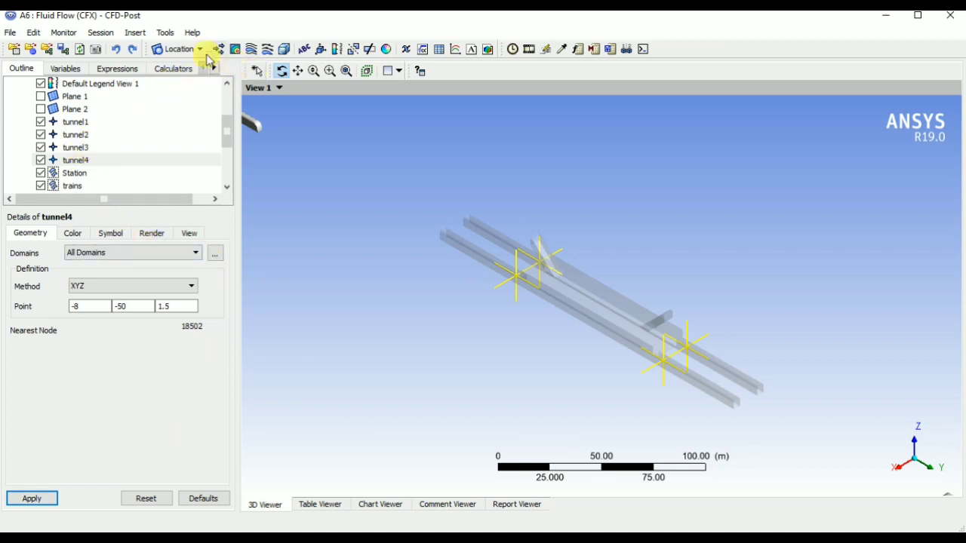
Insert another point location named station door1.
left_click(184, 49)
left_click(183, 67)
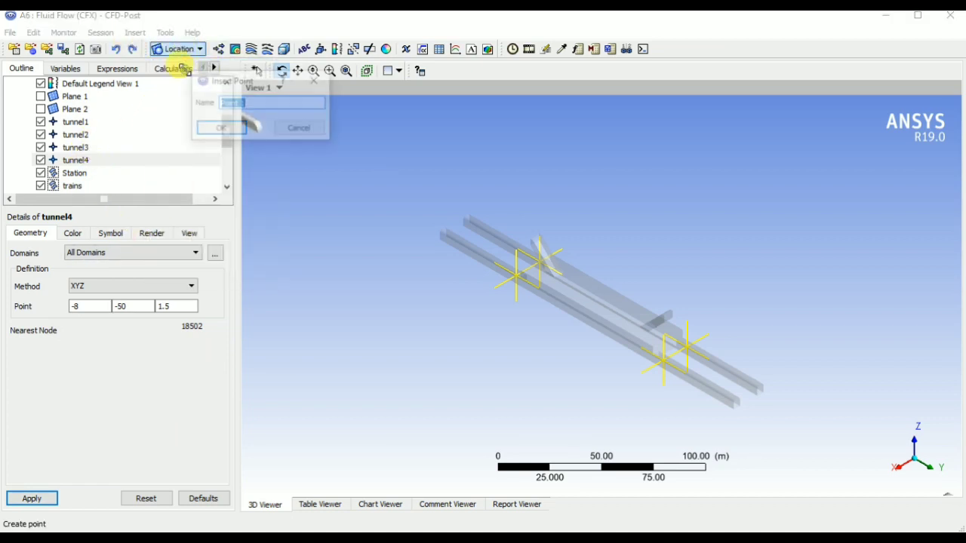
type("station door")
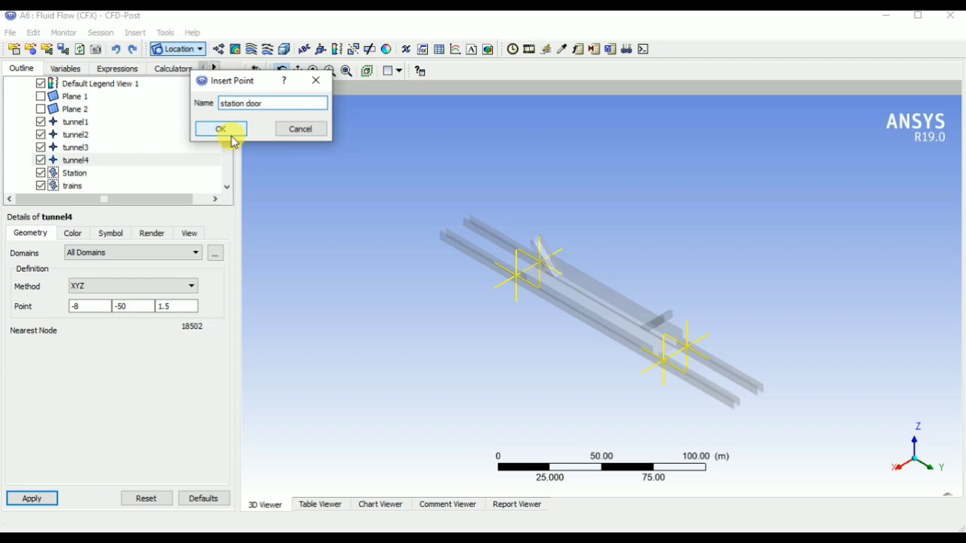
left_click(230, 132)
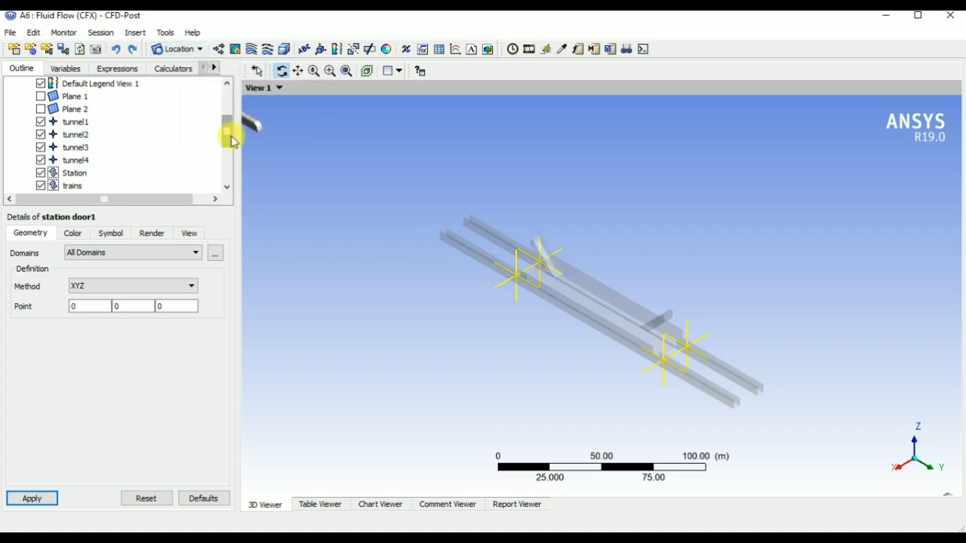
Set the station door1 point's Y coordinate to 40 and Z coordinate to 17.5, and apply them.
left_click(138, 307)
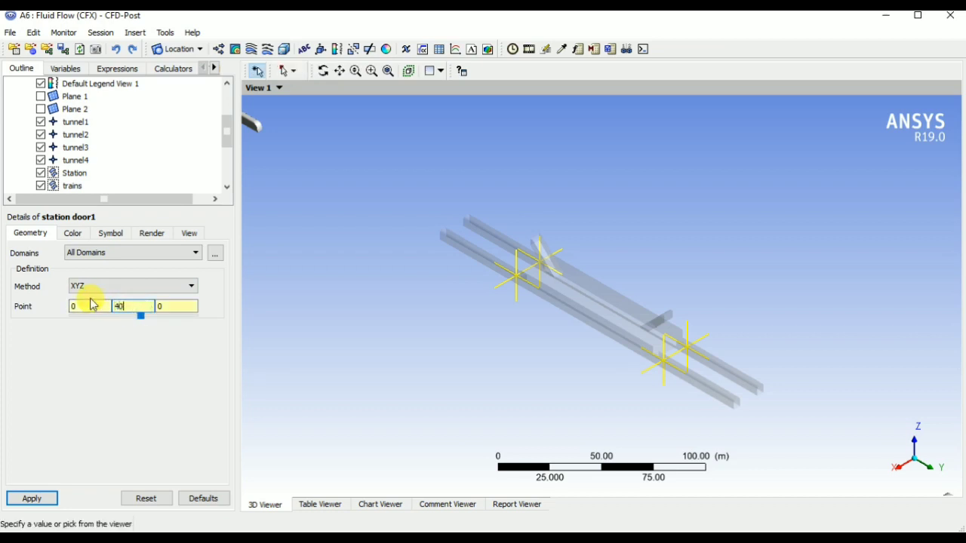
type("40")
key("Tab")
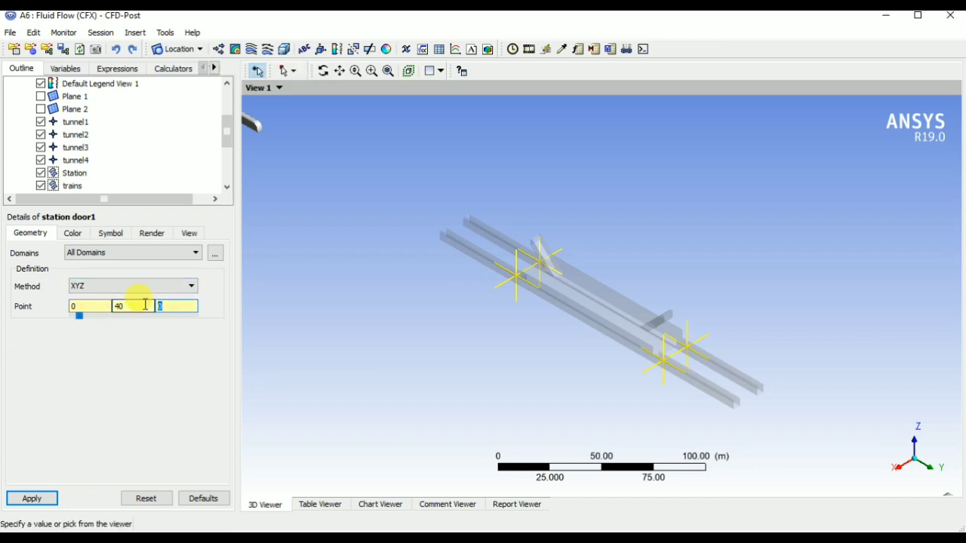
type("17.5")
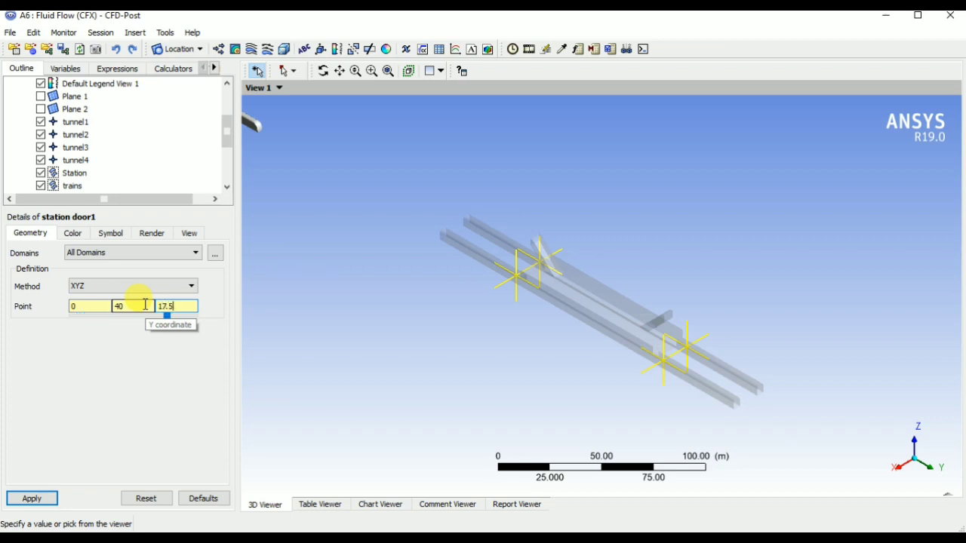
left_click(30, 499)
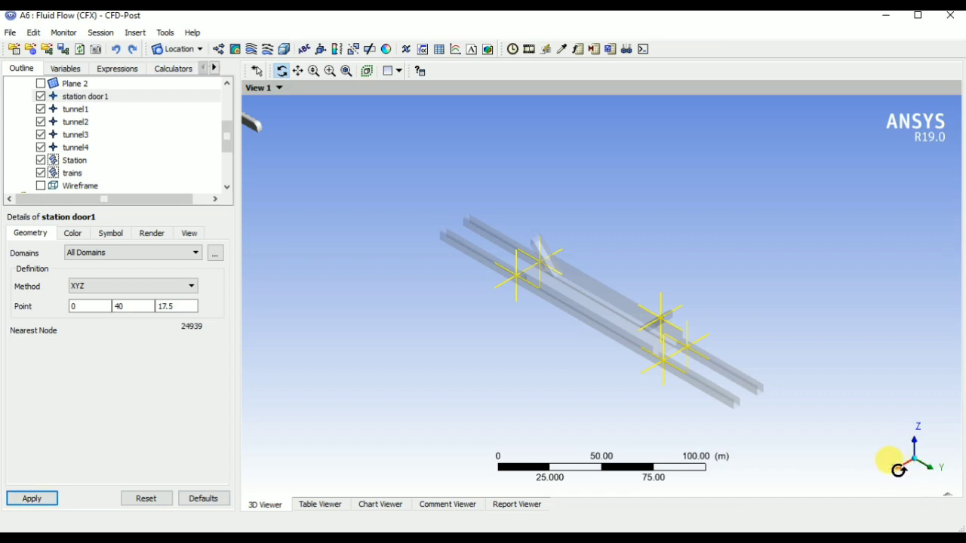
Show the model's wireframe in a close side view along the X axis.
left_click(895, 474)
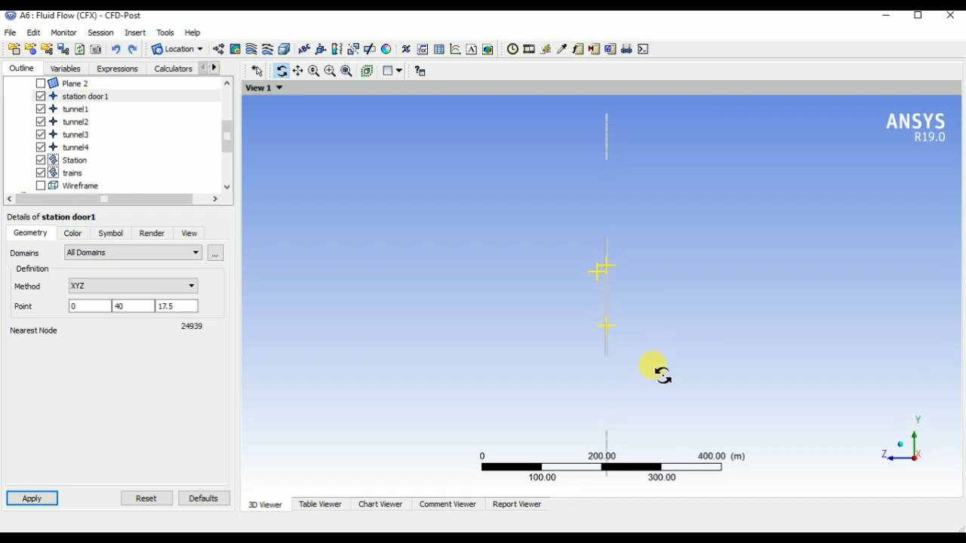
key("x")
left_click_drag(662, 375, 629, 381)
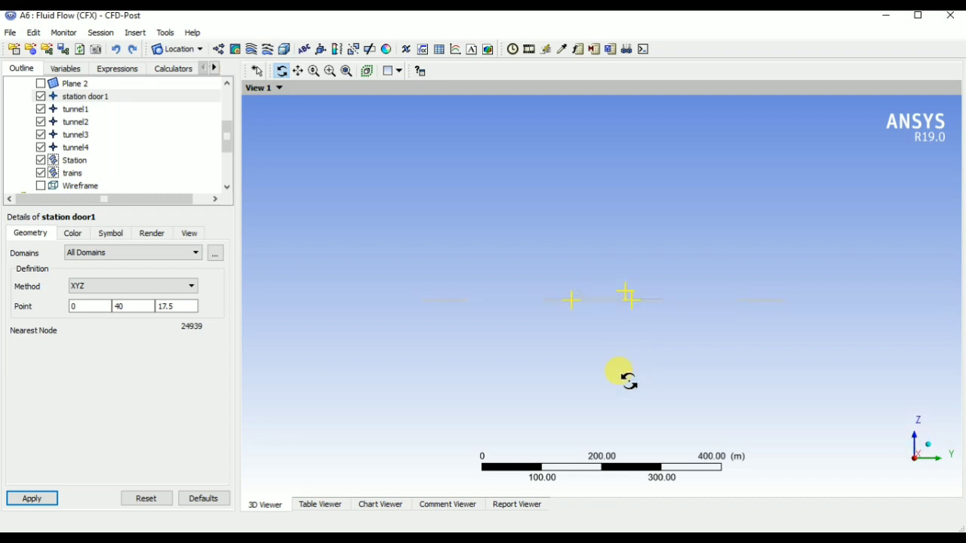
scroll(629, 381, "up", 5)
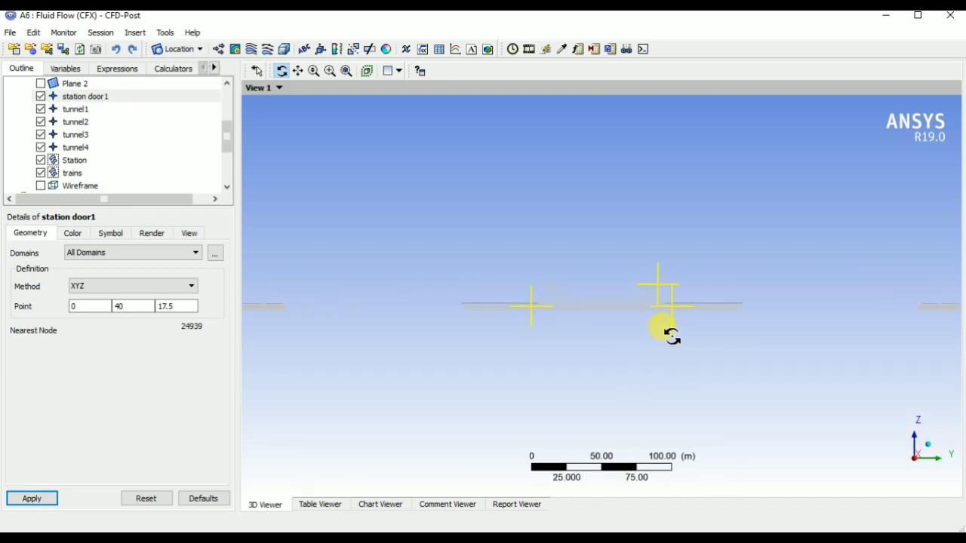
scroll(689, 281, "up", 3)
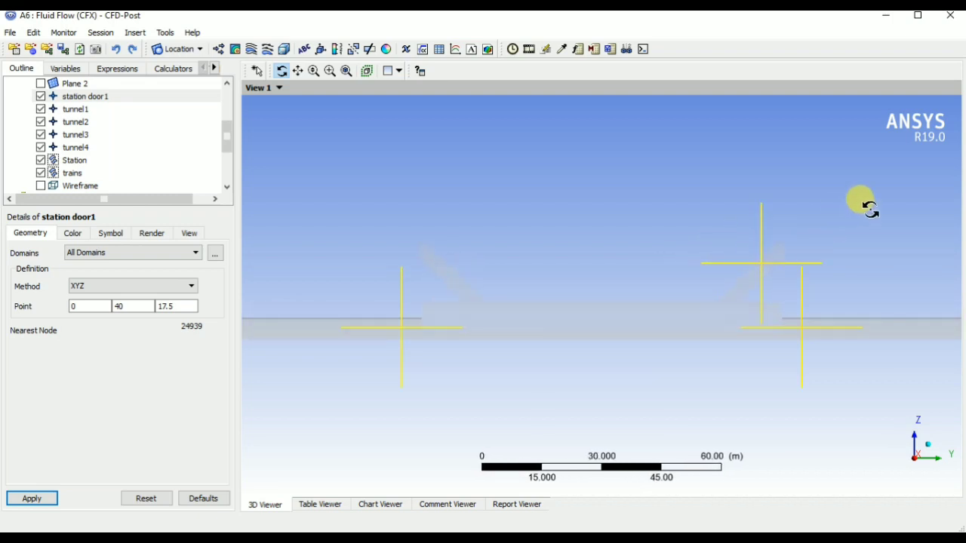
left_click(40, 186)
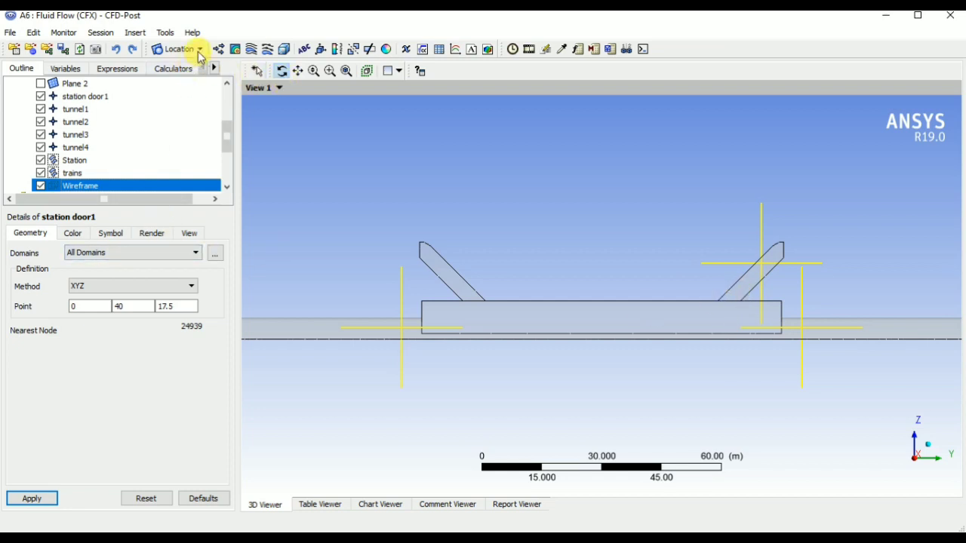
Insert another point location named station door 2.
left_click(200, 51)
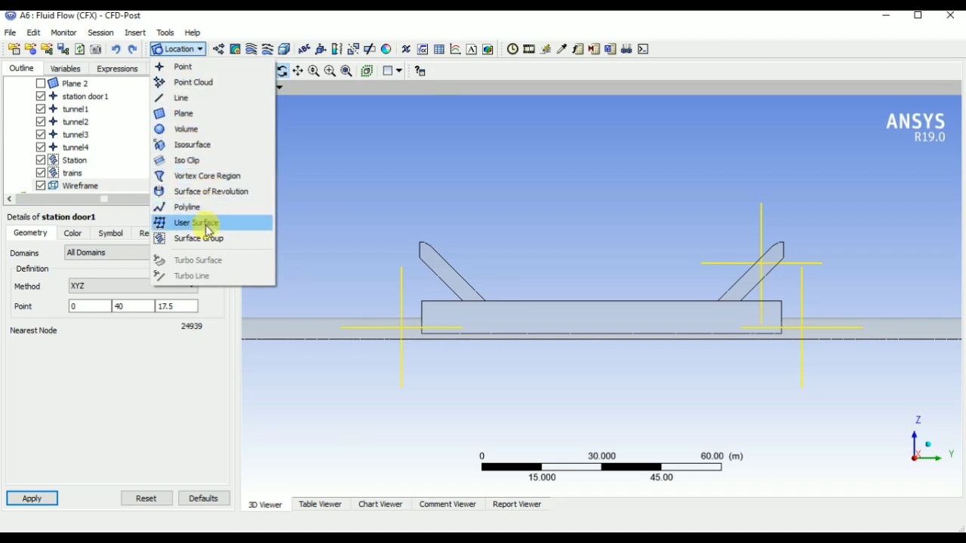
left_click(181, 66)
type("station door 2")
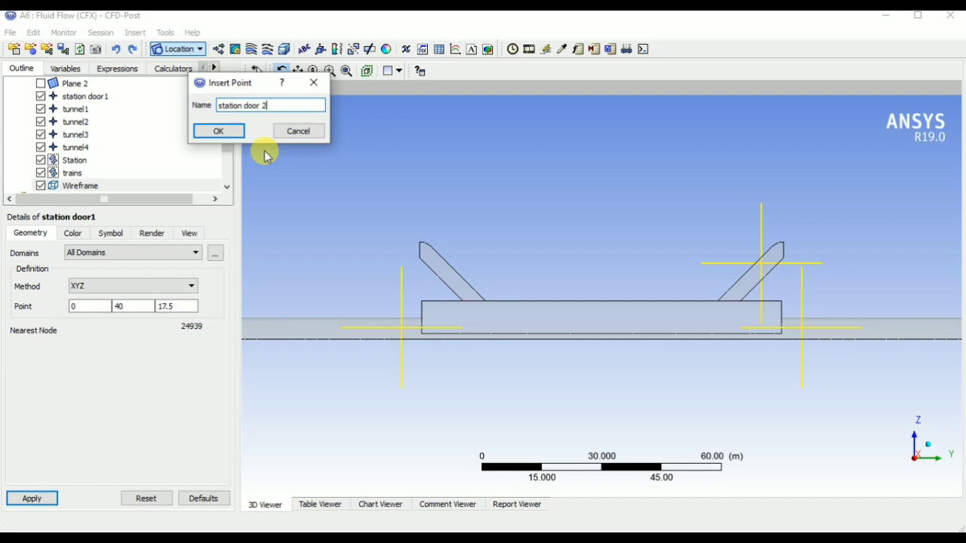
left_click(232, 131)
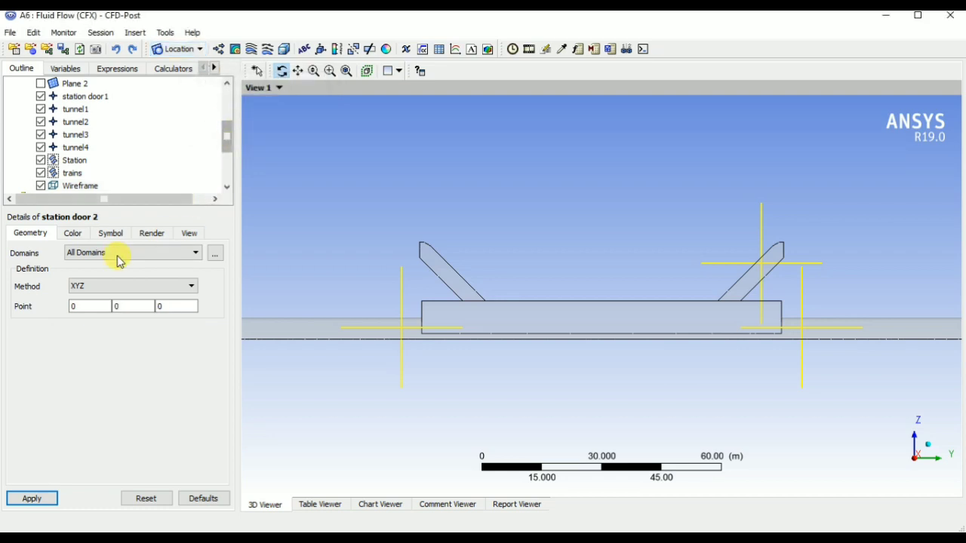
Set the station door 2 point's coordinates to X 0, Y -40 and Z 17.5, and apply them.
left_click(90, 306)
left_click(127, 312)
left_click(127, 314)
left_click_drag(93, 305, 28, 302)
type("0")
left_click(126, 305)
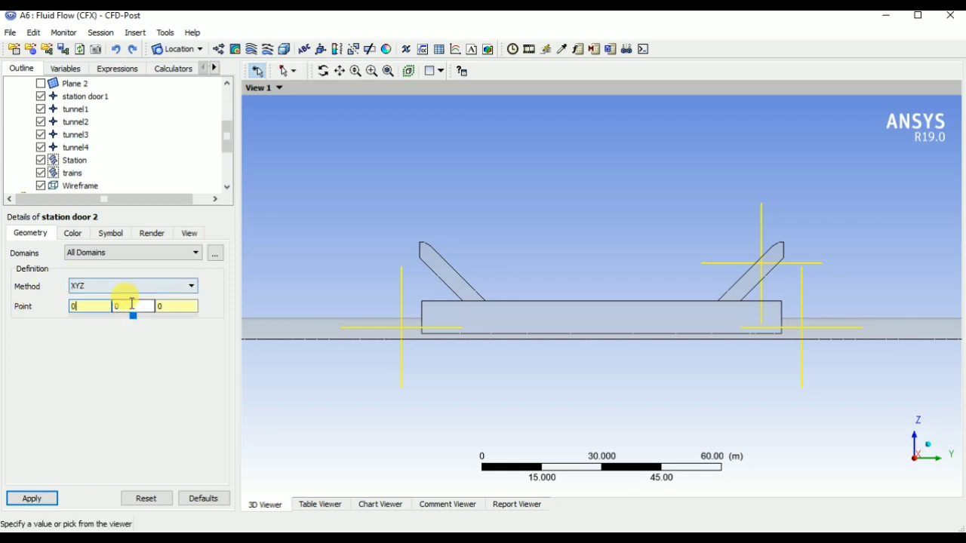
type("-40")
key("Tab")
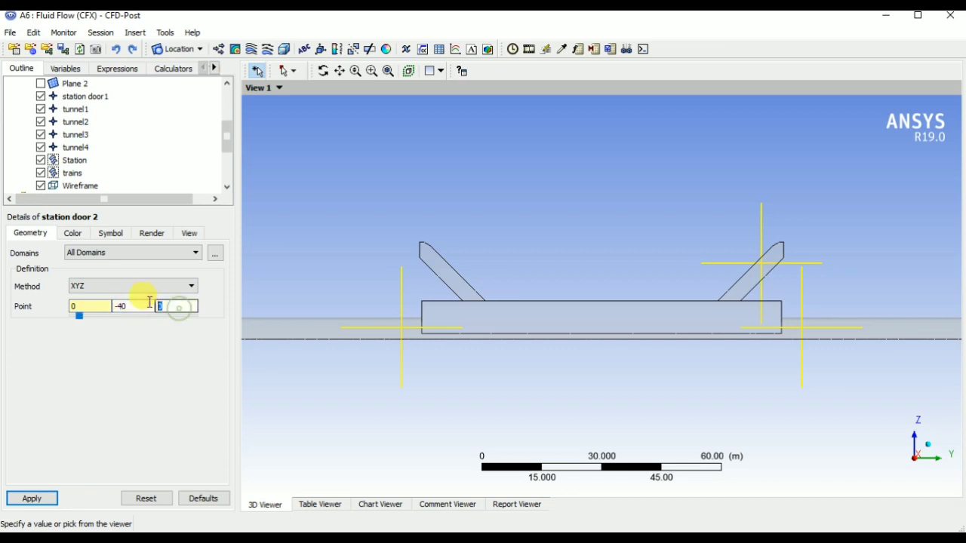
type("17.5")
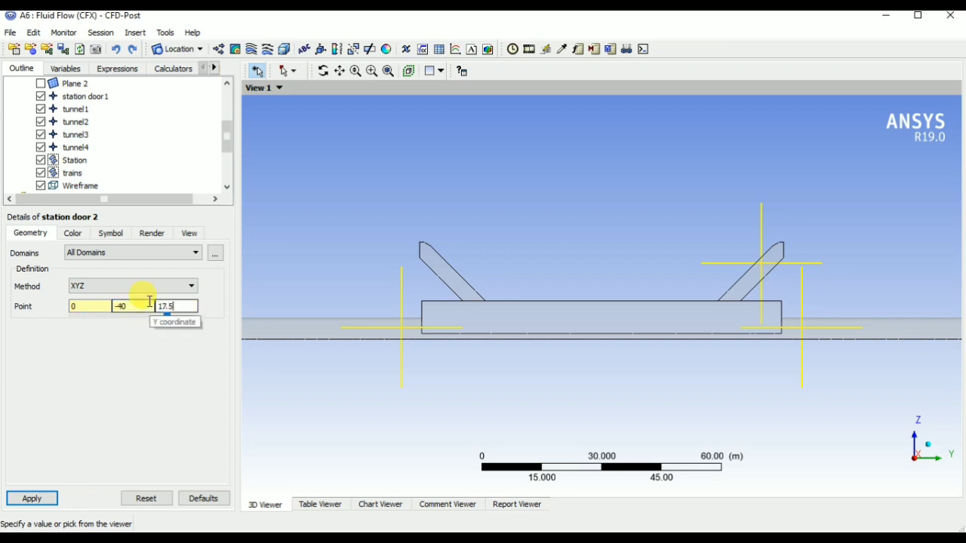
left_click(34, 497)
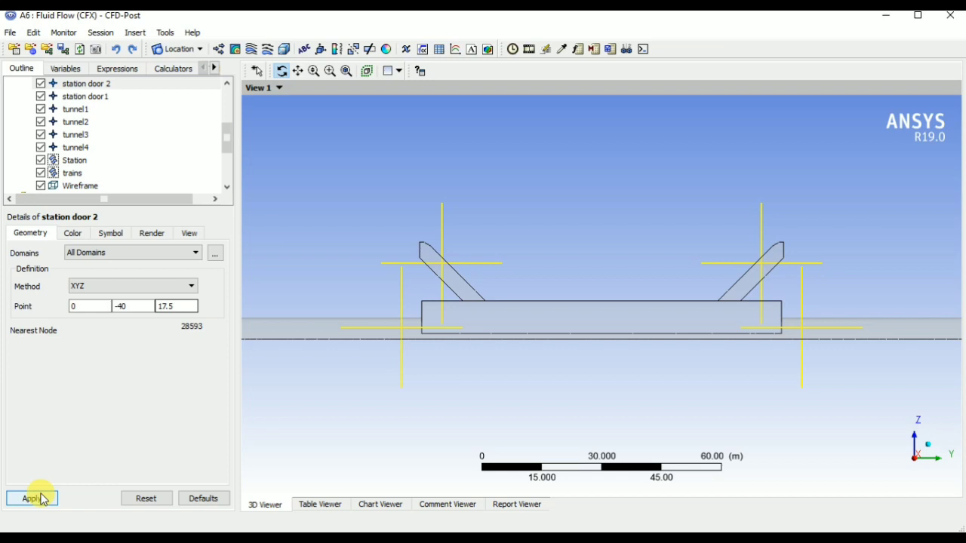
left_click(41, 499)
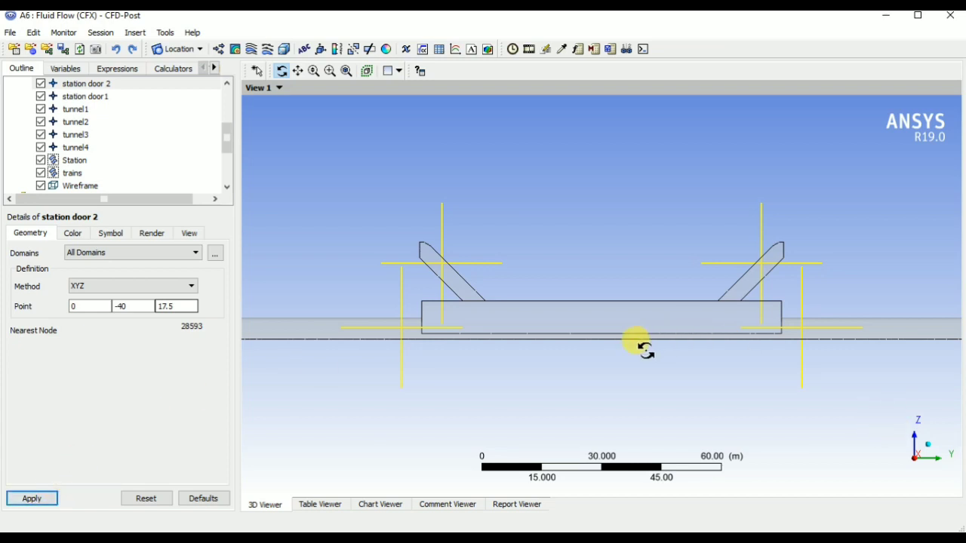
Examine the placement of the tunnel and station door points along the Z axis and in the Z-up isometric view.
key("z")
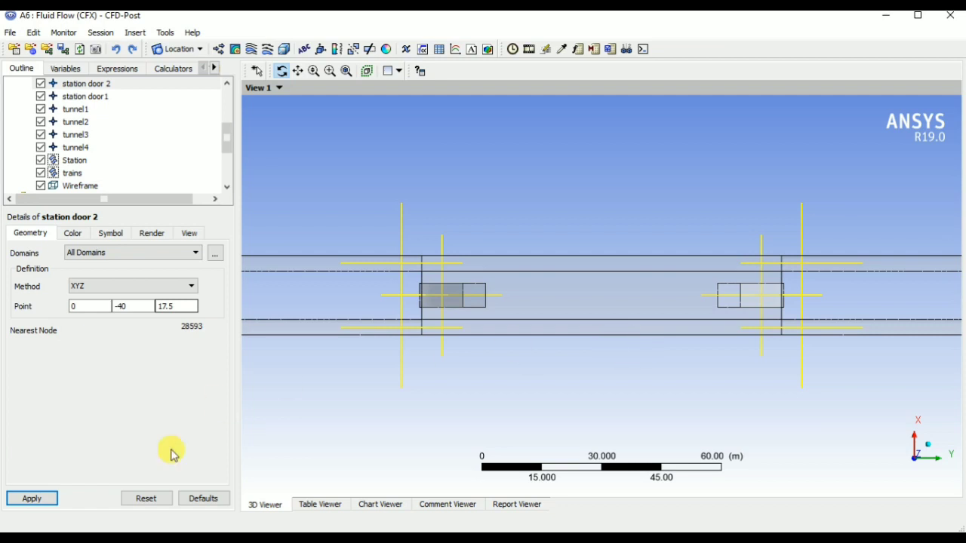
left_click(38, 499)
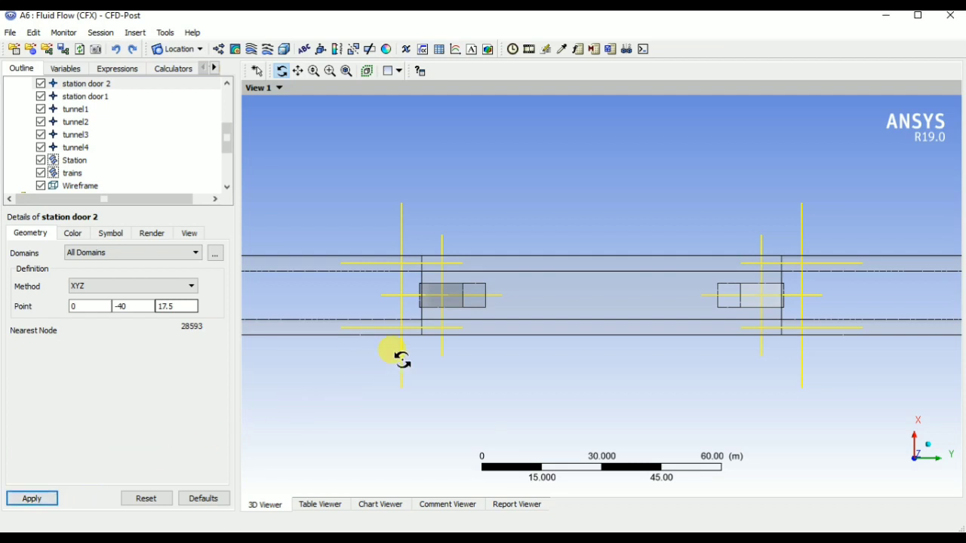
left_click_drag(686, 373, 635, 336)
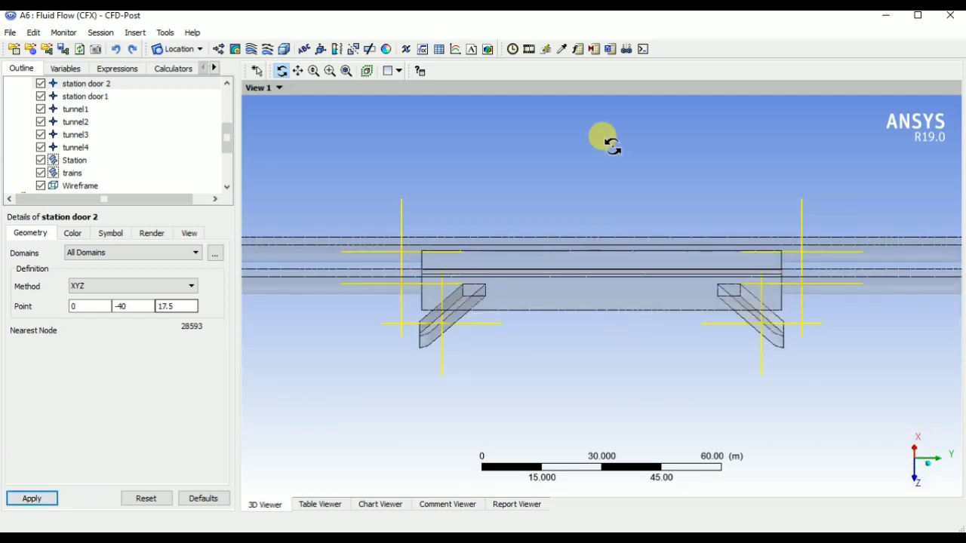
right_click(464, 156)
mouse_move(494, 209)
mouse_move(547, 243)
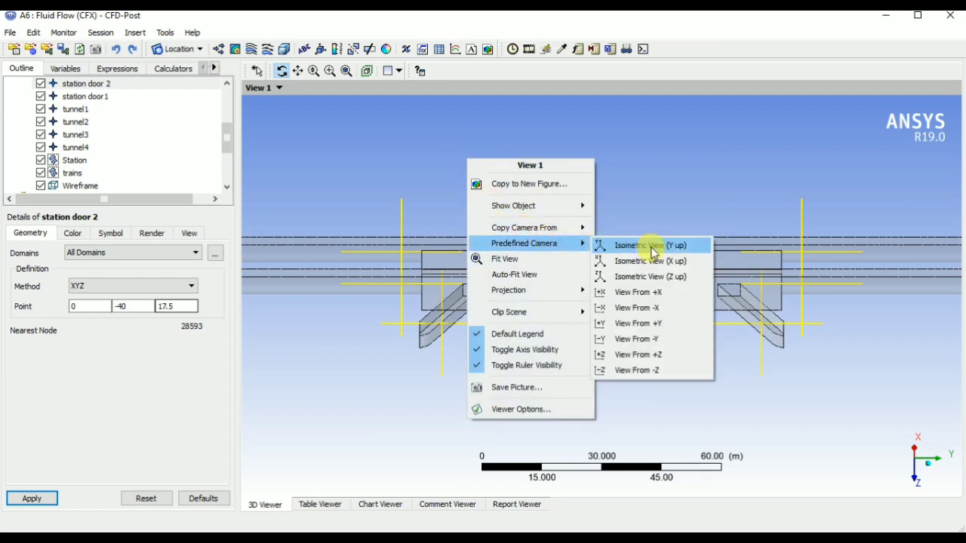
left_click(671, 276)
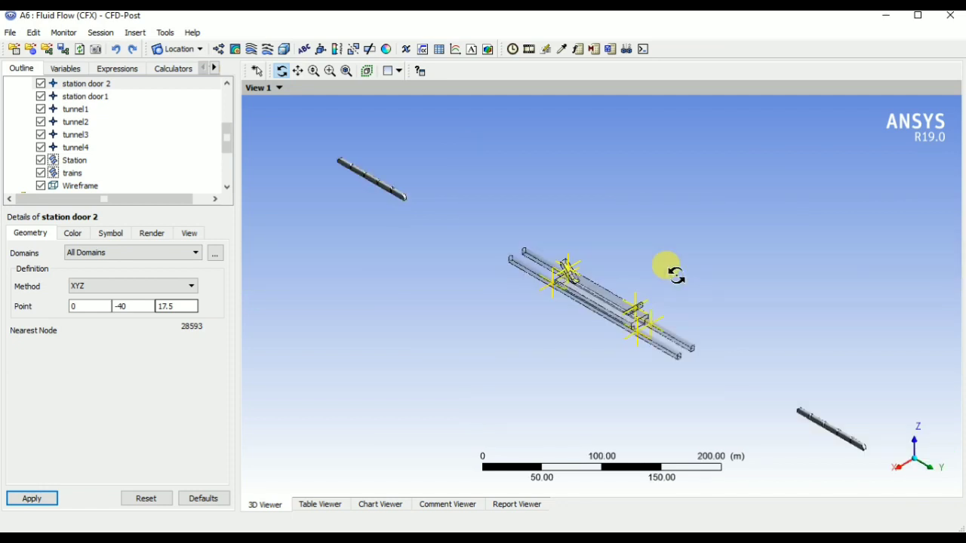
left_click_drag(674, 285, 705, 330)
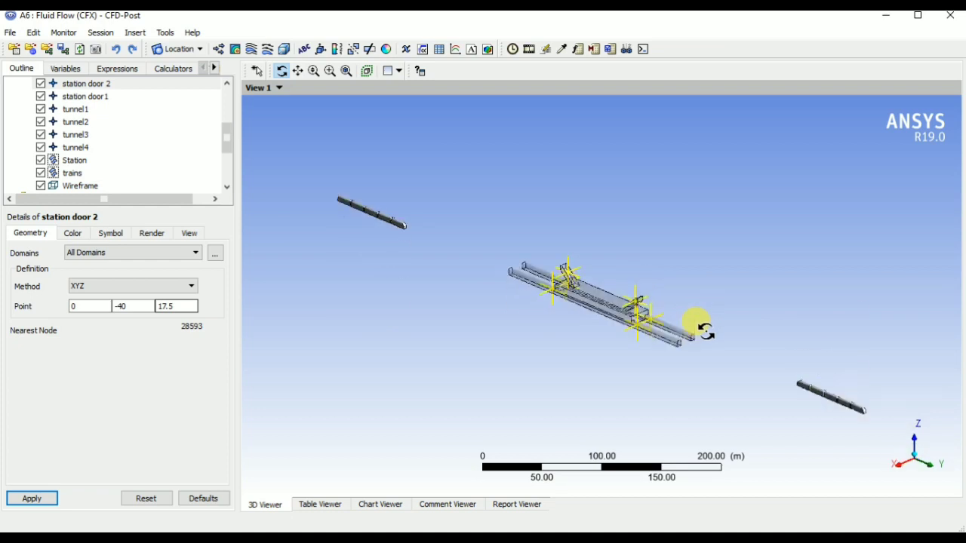
right_click(638, 238)
mouse_move(705, 322)
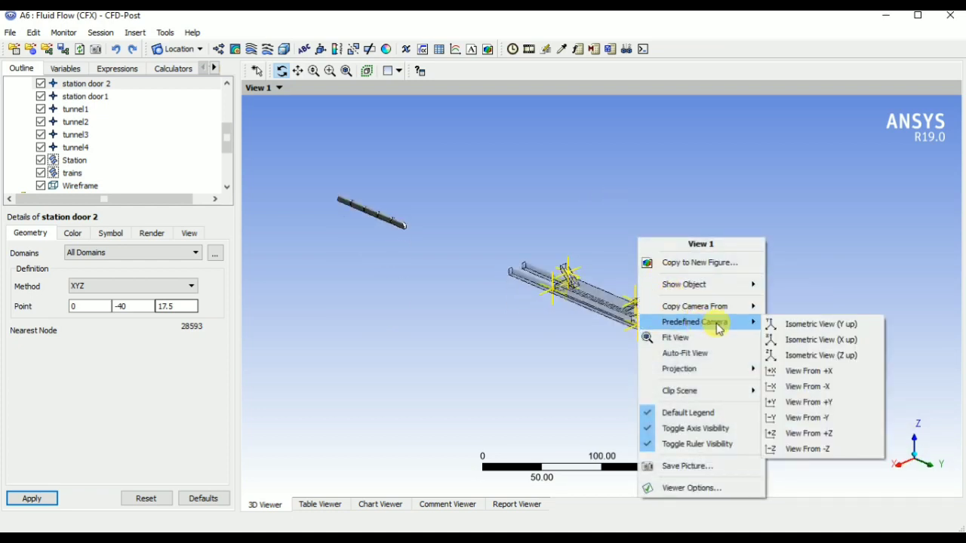
left_click(853, 355)
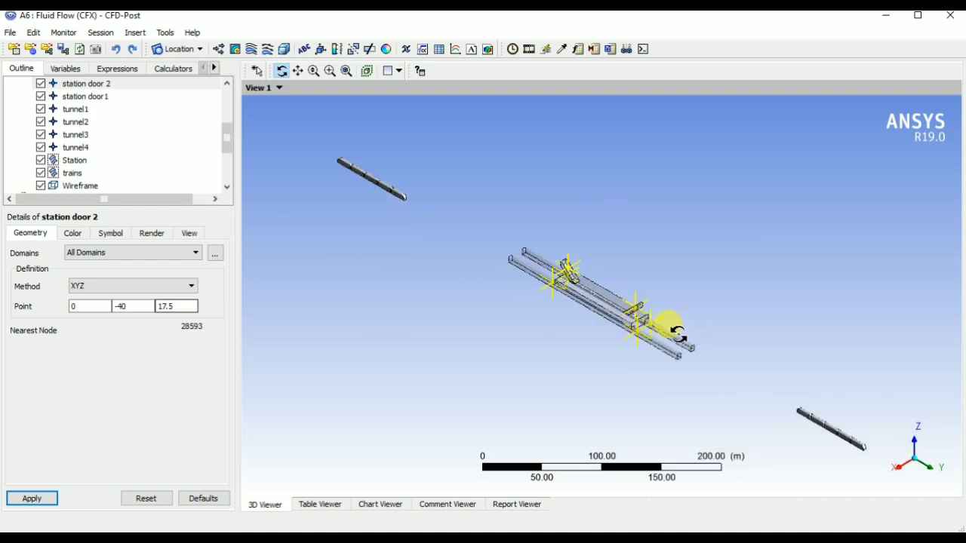
left_click_drag(669, 334, 678, 330)
scroll(679, 330, "up", 5)
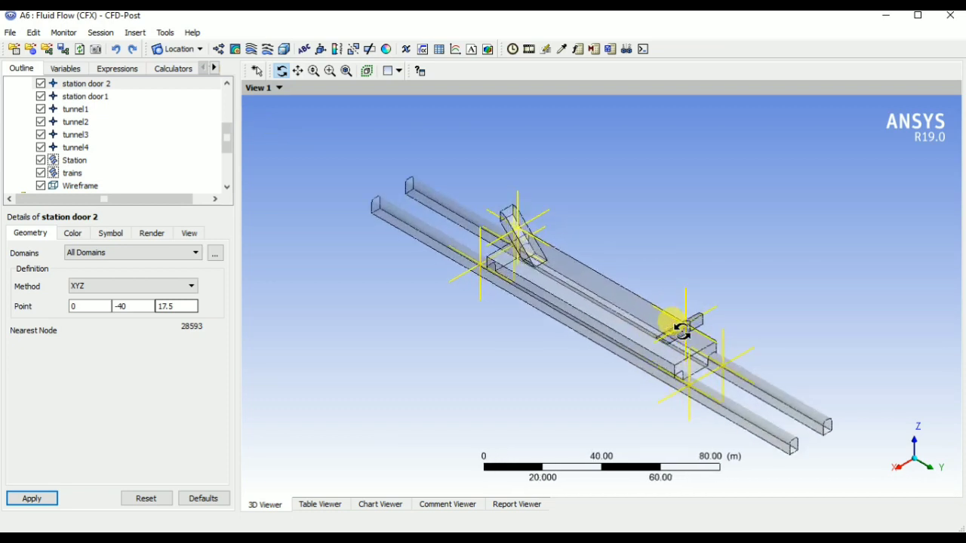
scroll(679, 330, "up", 2)
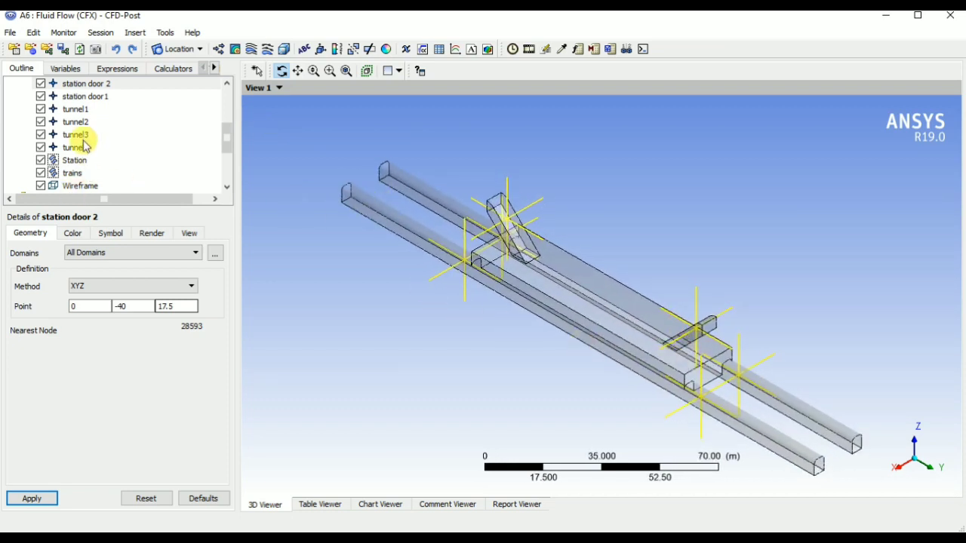
Insert a chart named velocity chart.
left_click(455, 49)
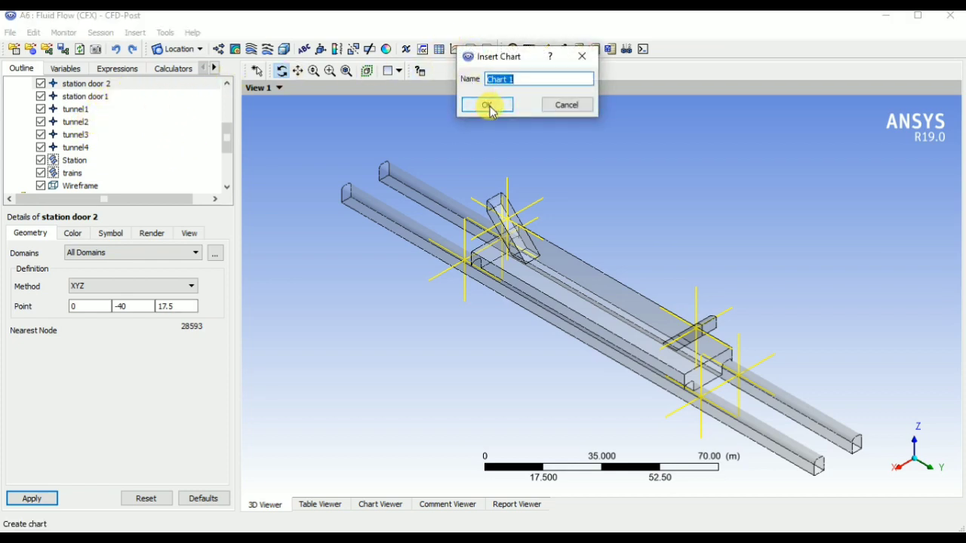
type("vel")
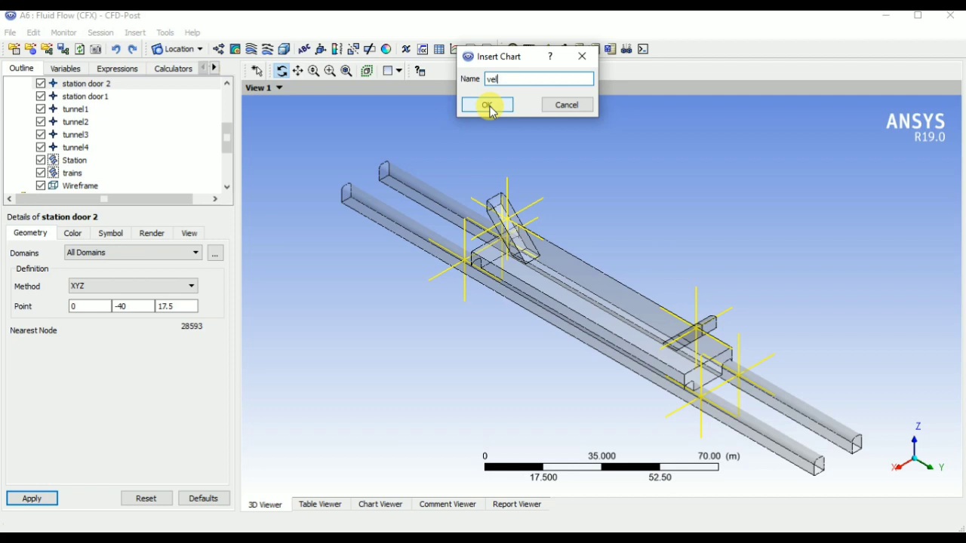
type("ocity plots")
key("BackSpace")
key("BackSpace")
key("BackSpace")
key("BackSpace")
key("BackSpace")
type("chart")
left_click(487, 105)
Title the chart Velocity and set its type to XY - Transient or Sequence.
left_click(106, 317)
double_click(109, 318)
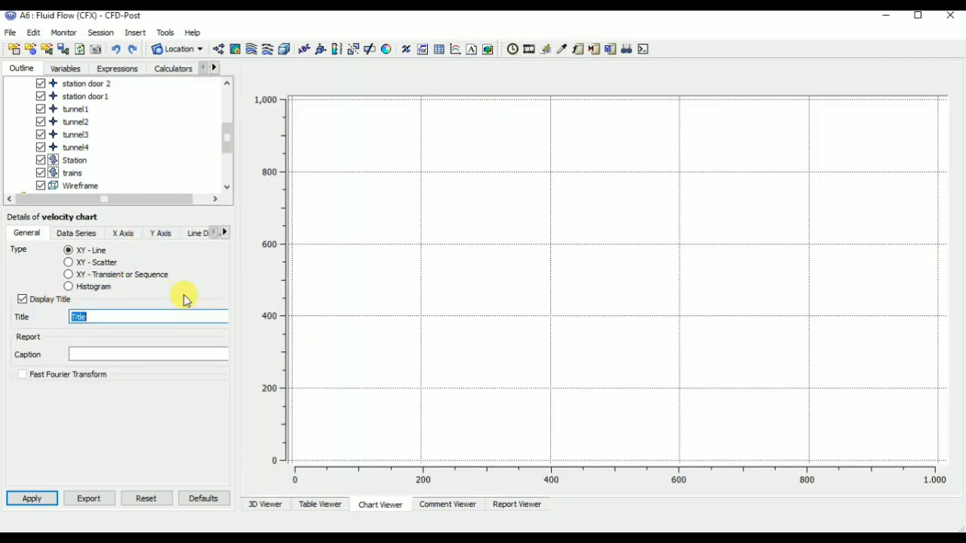
type("Velocity")
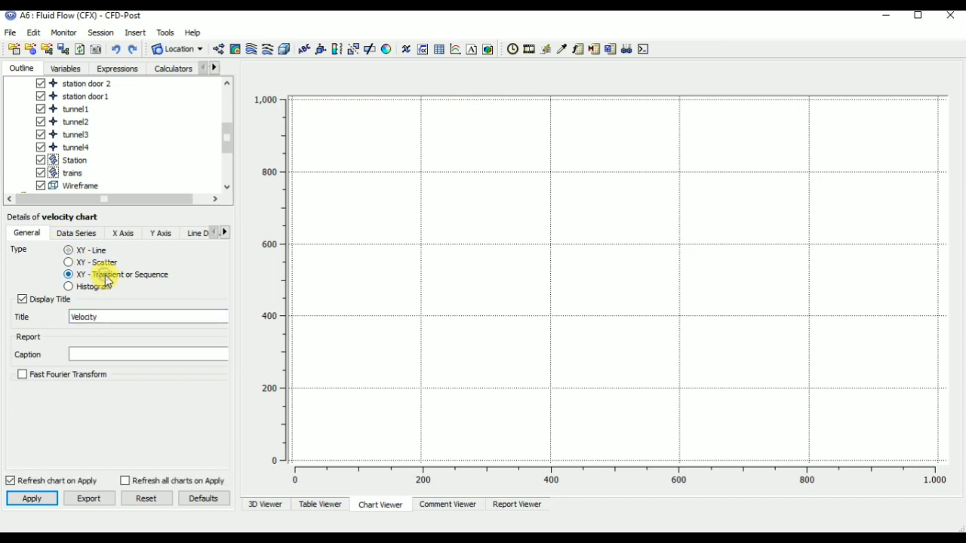
Assign the tunnel1 point as the location of the chart's first data series and name the series tunnel1.
left_click(82, 235)
left_click(169, 403)
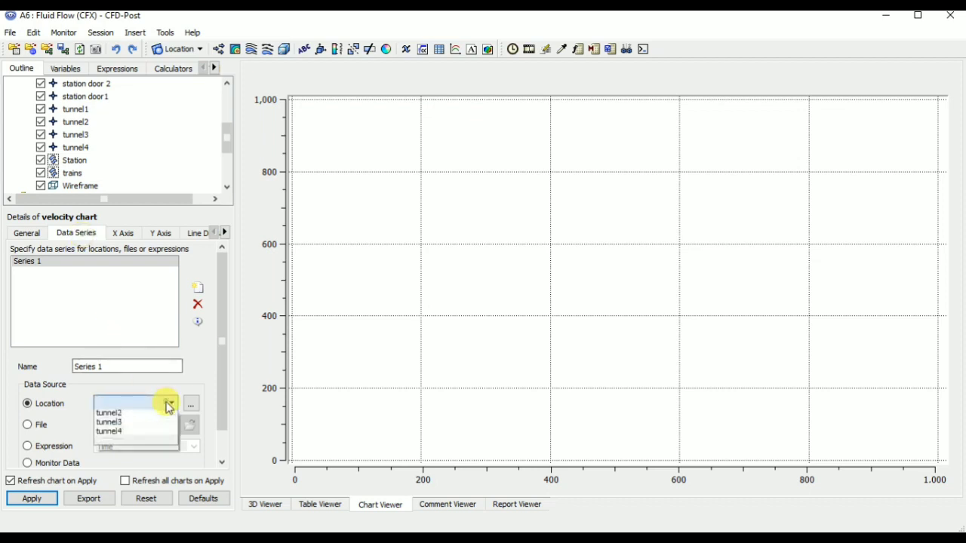
left_click(129, 434)
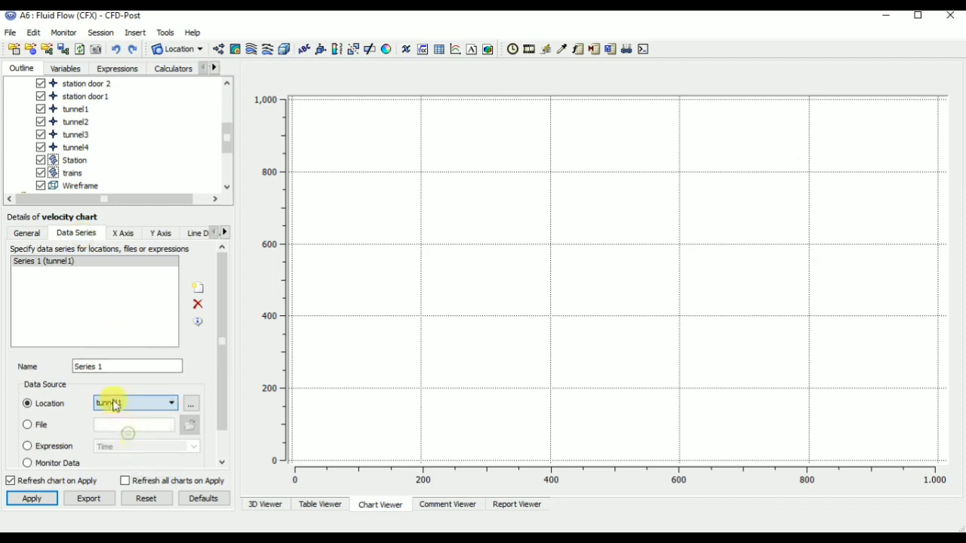
left_click_drag(108, 366, 61, 352)
type("t")
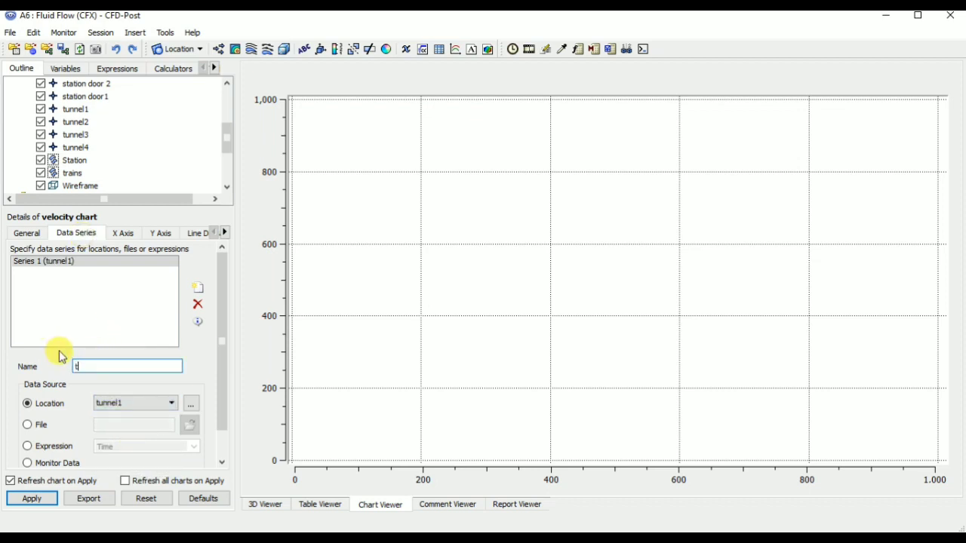
type("unnel1")
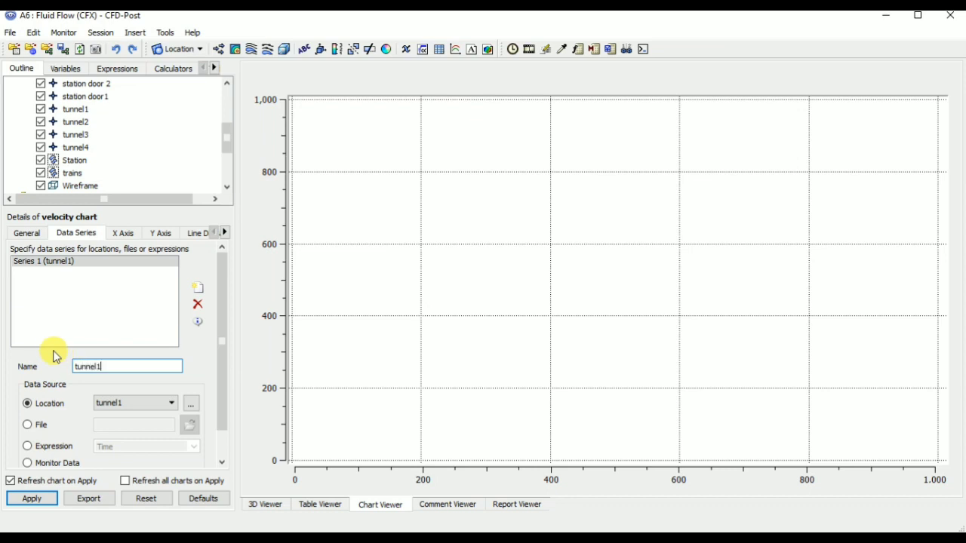
Add a second data series named tunnel2 with the tunnel2 point as its location.
left_click(198, 288)
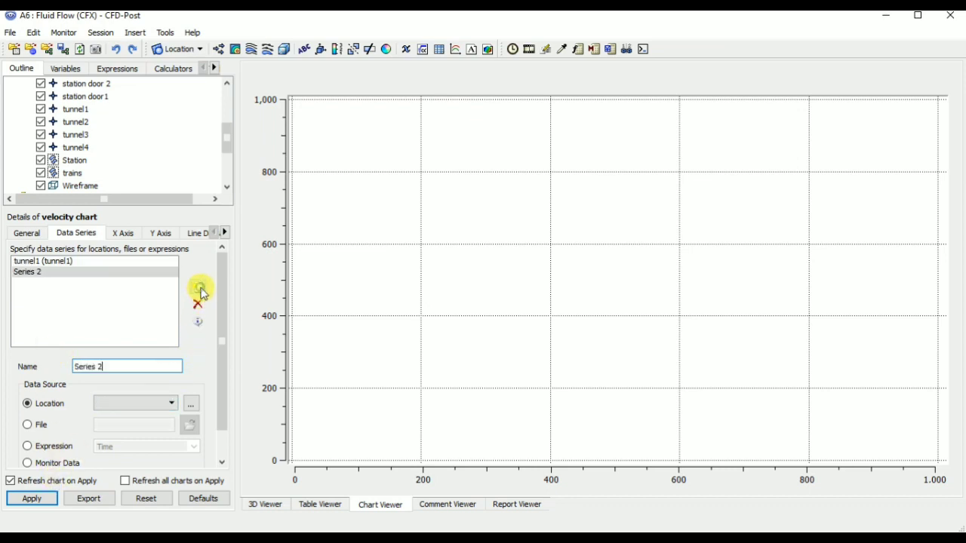
left_click_drag(123, 366, 34, 362)
type("tunnel2")
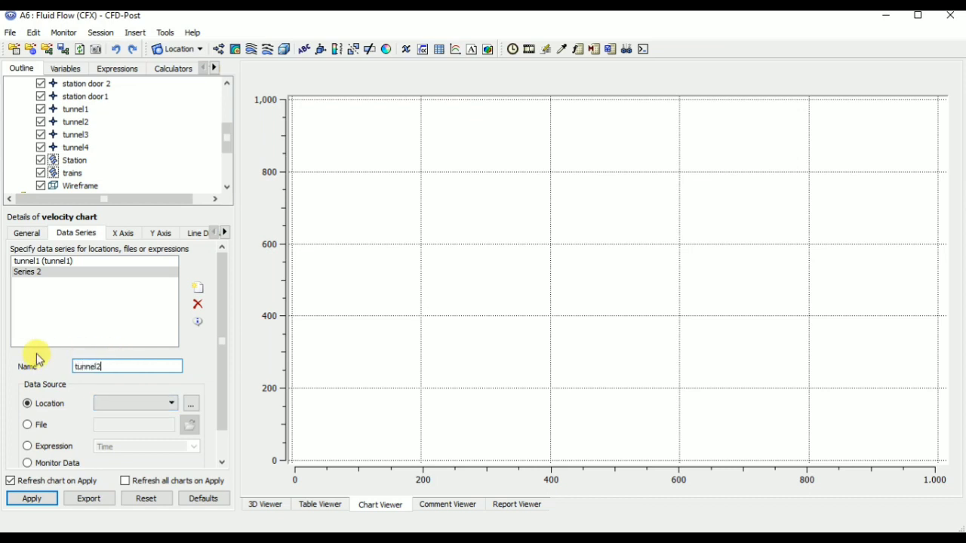
left_click(126, 402)
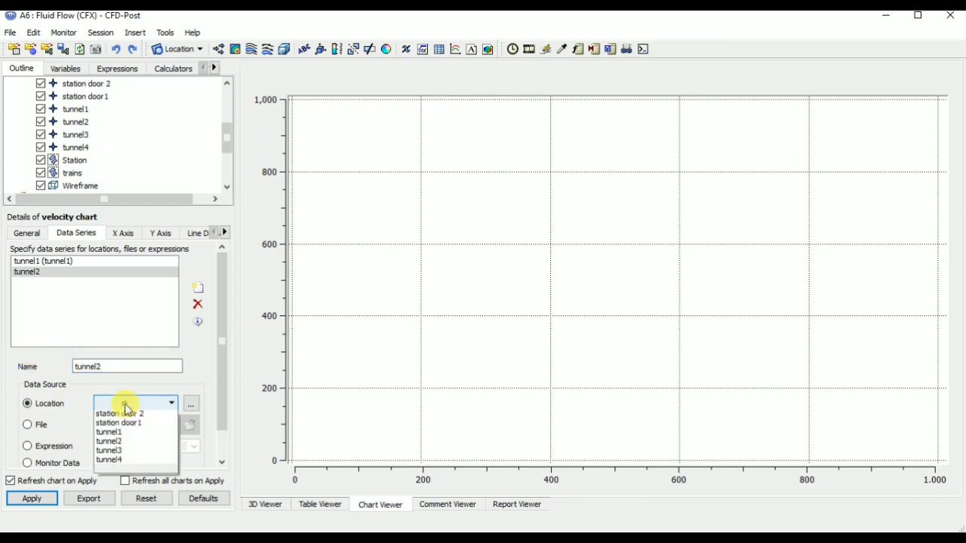
left_click(119, 444)
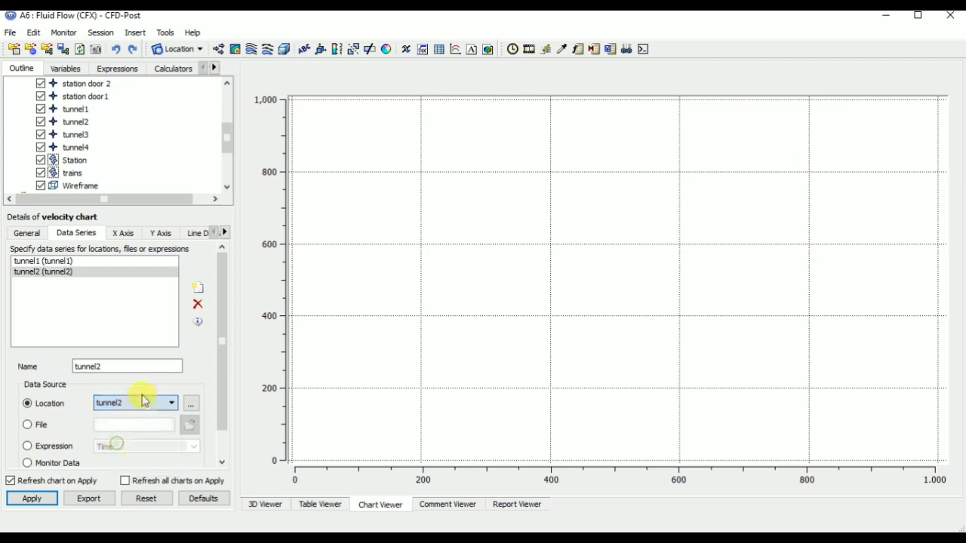
Add a third data series named tunnel3 with the tunnel3 point as its location.
left_click(197, 288)
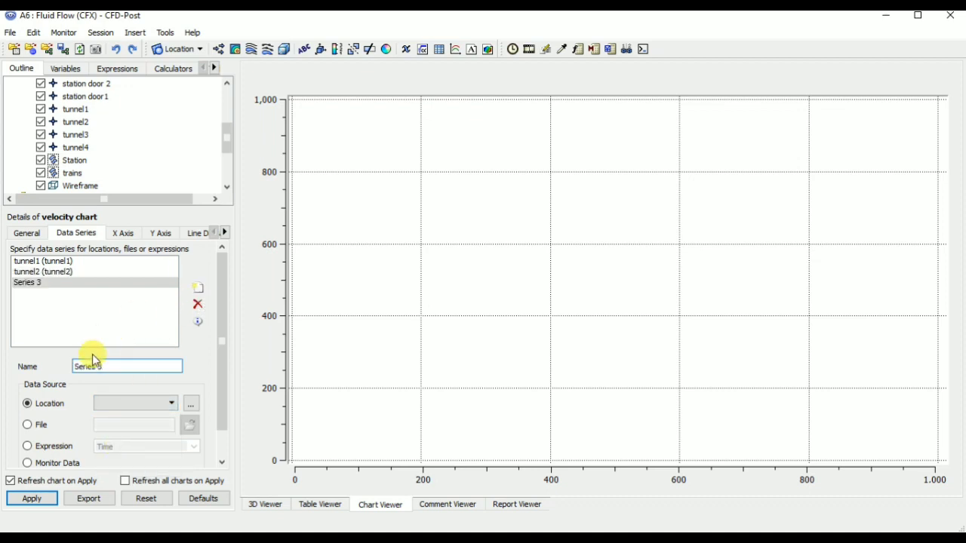
triple_click(118, 365)
type("tu")
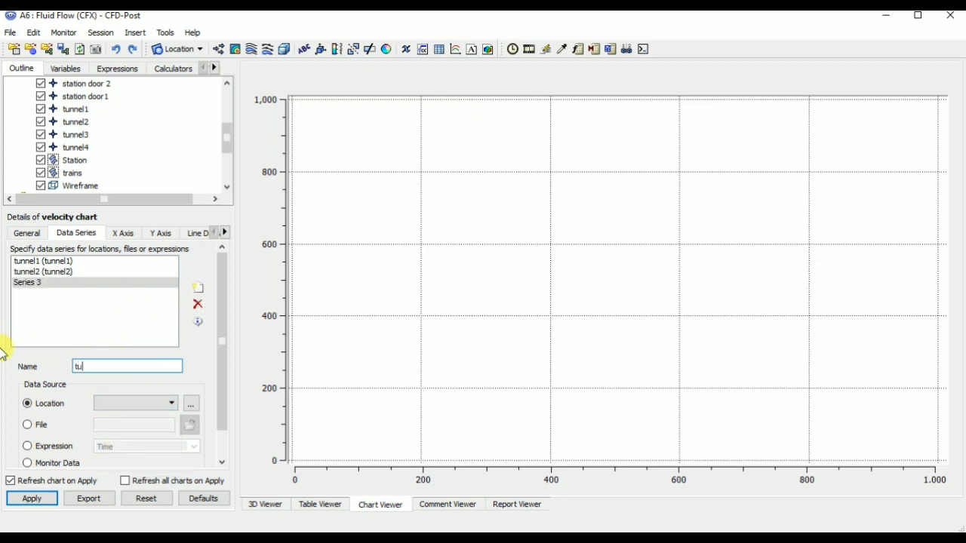
type("nnel3")
left_click(118, 406)
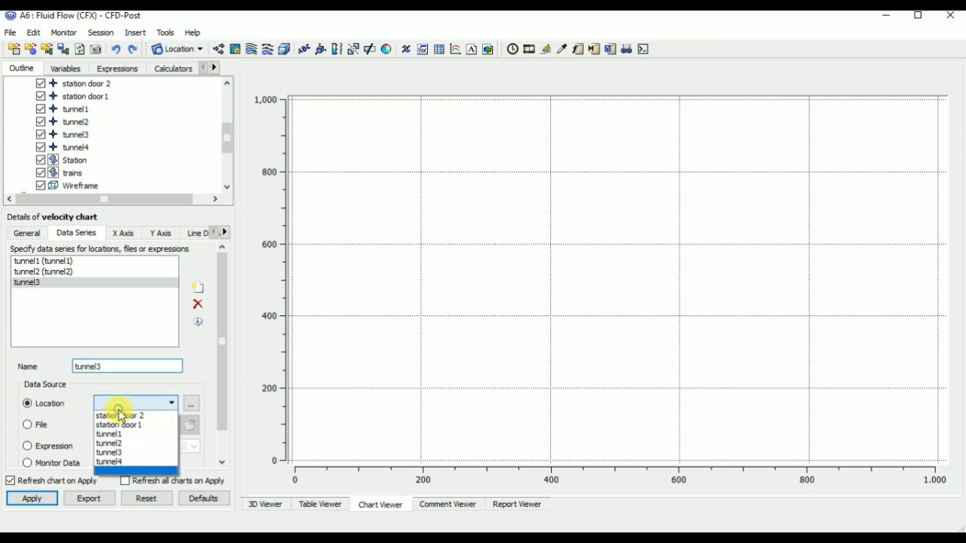
left_click(124, 452)
Add a fourth data series named tunnel4 and assign the tunnel4 point as its location.
left_click(198, 288)
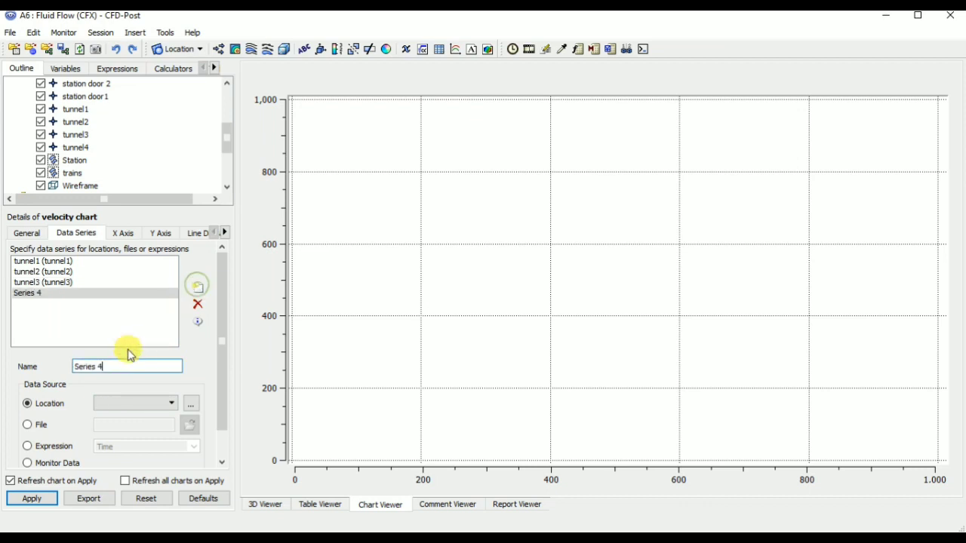
left_click_drag(110, 366, 17, 360)
type("tun")
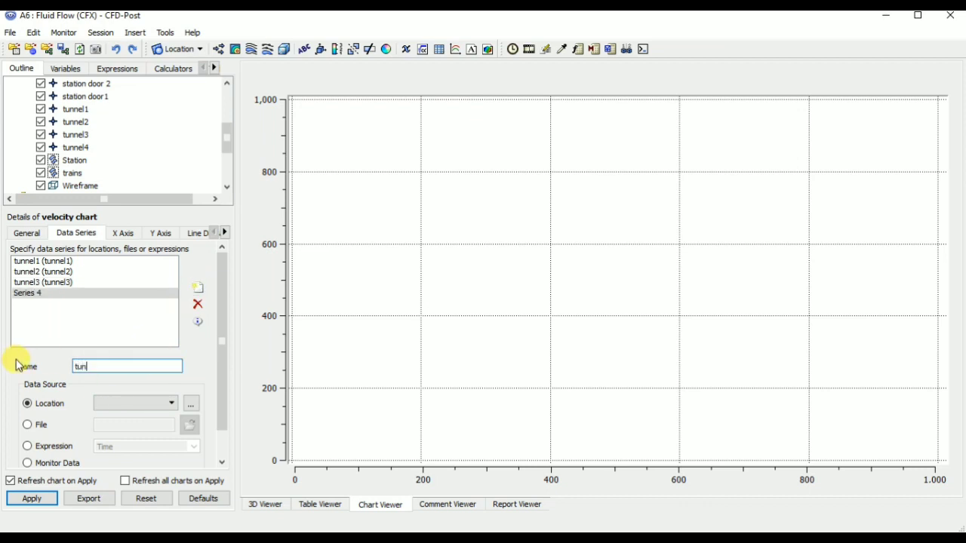
type("nel4")
left_click(133, 406)
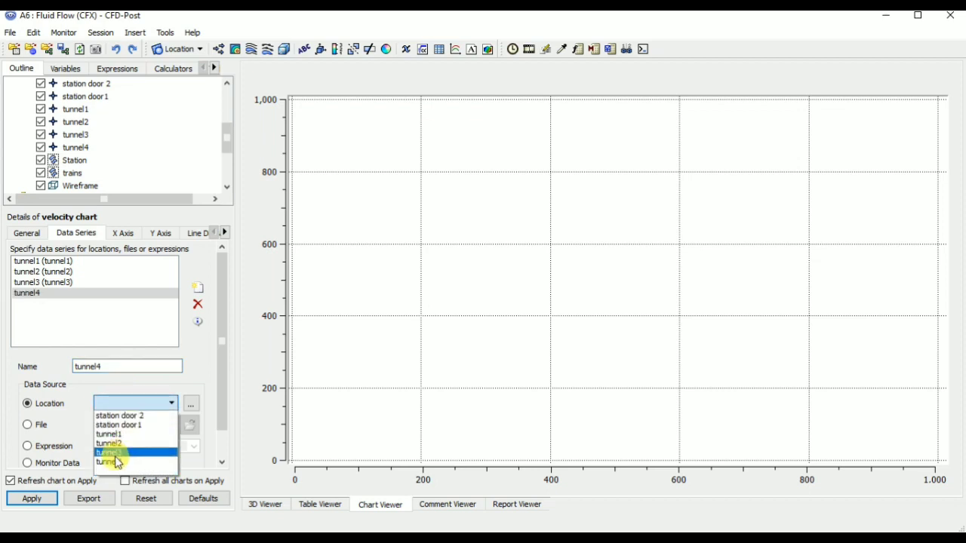
left_click(117, 460)
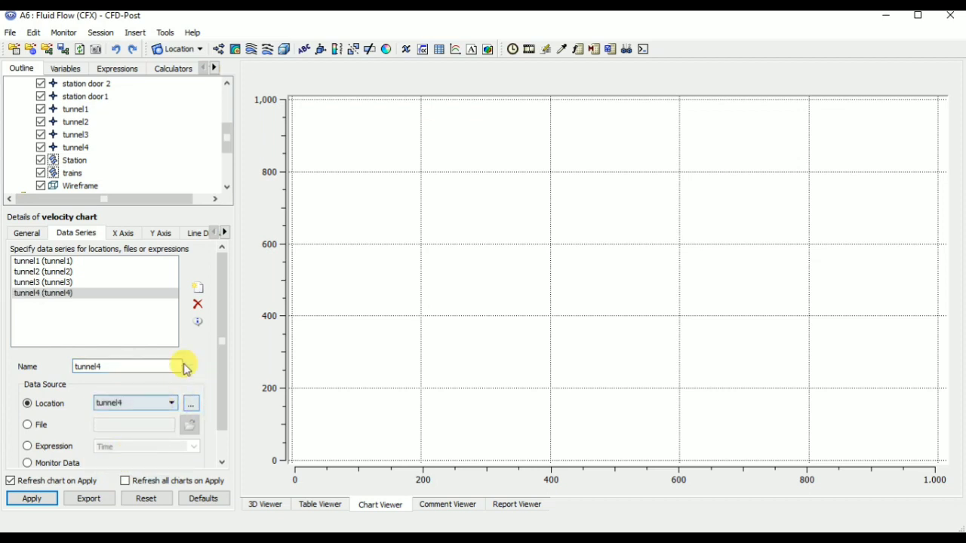
Add a fifth data series named station door1 with the station door1 point as its location.
left_click(203, 287)
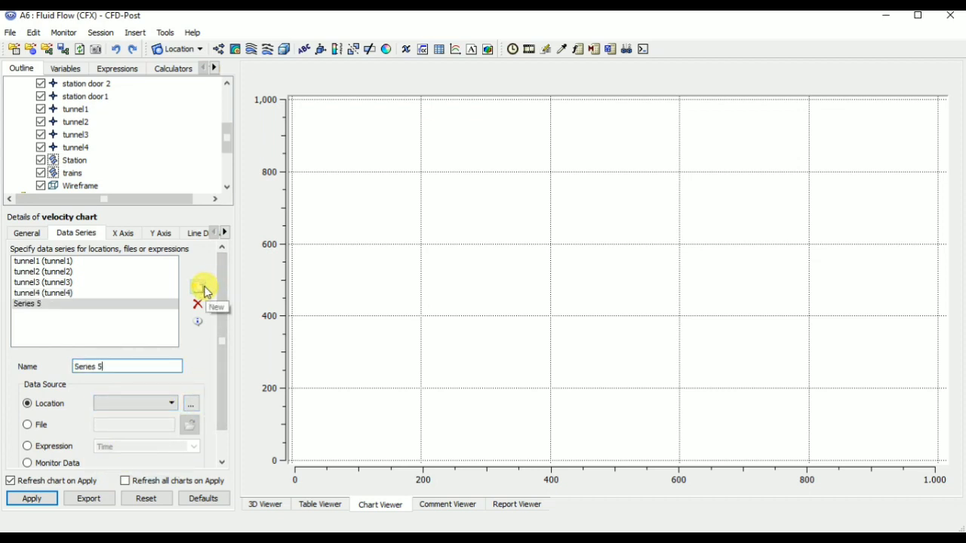
triple_click(112, 362)
type("station ")
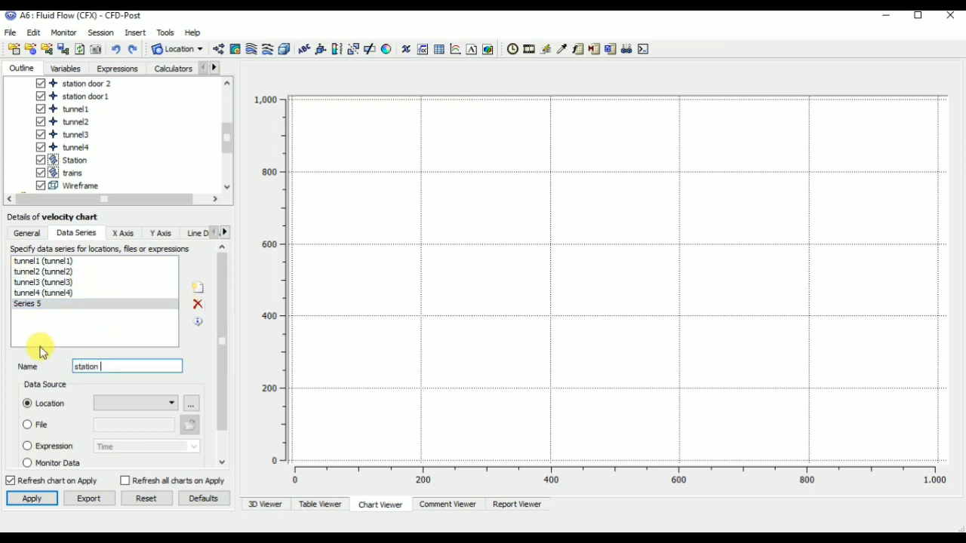
type("door 1")
left_click(151, 403)
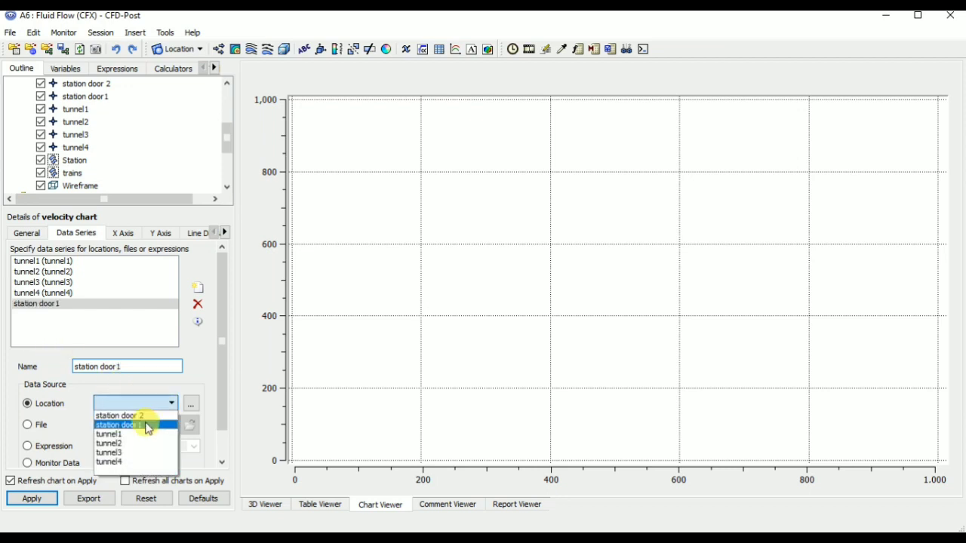
left_click(144, 425)
Add a sixth data series named station door2 with the station door 2 point as its location.
left_click(197, 287)
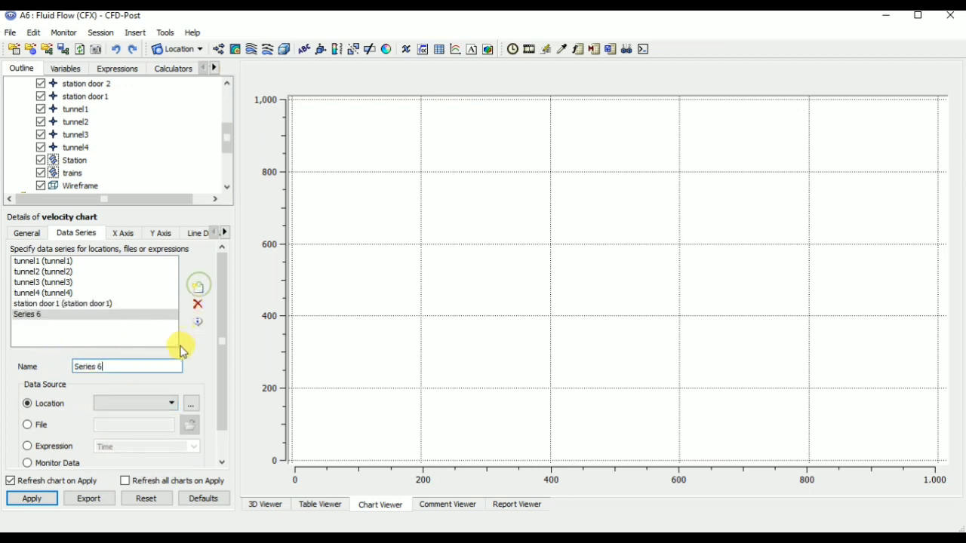
left_click_drag(125, 366, 1, 343)
type("s")
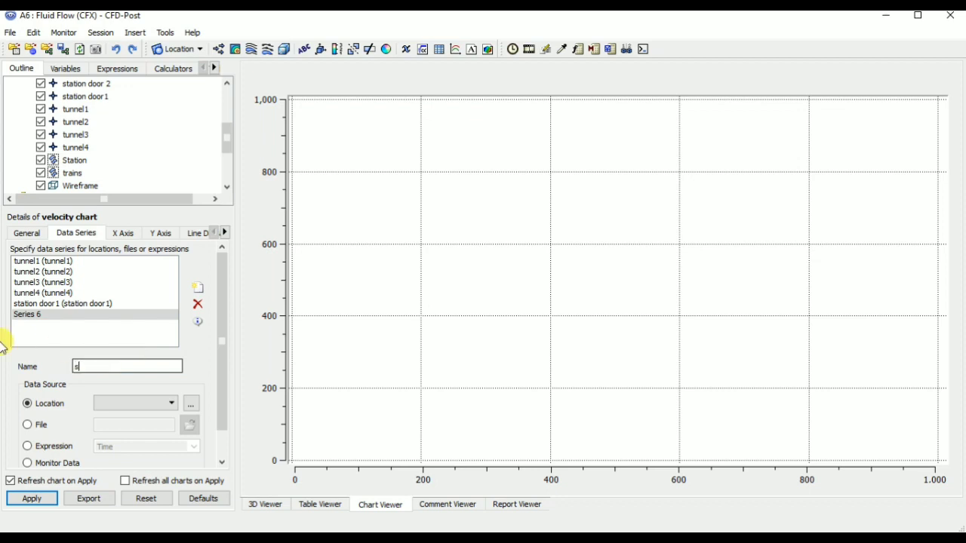
type("tation door2")
left_click(114, 403)
left_click(119, 411)
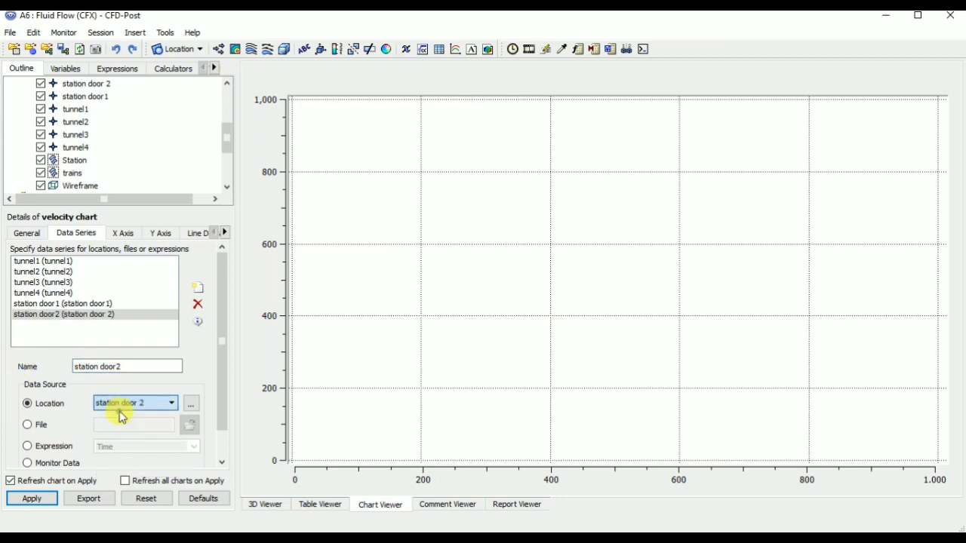
Set the chart's Y axis variable to Velocity and generate the chart.
left_click(142, 235)
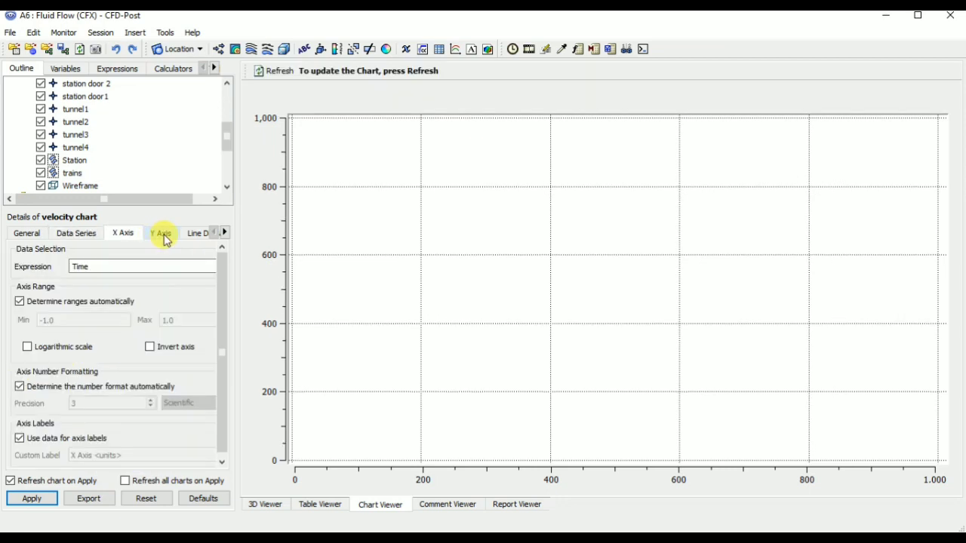
left_click(166, 235)
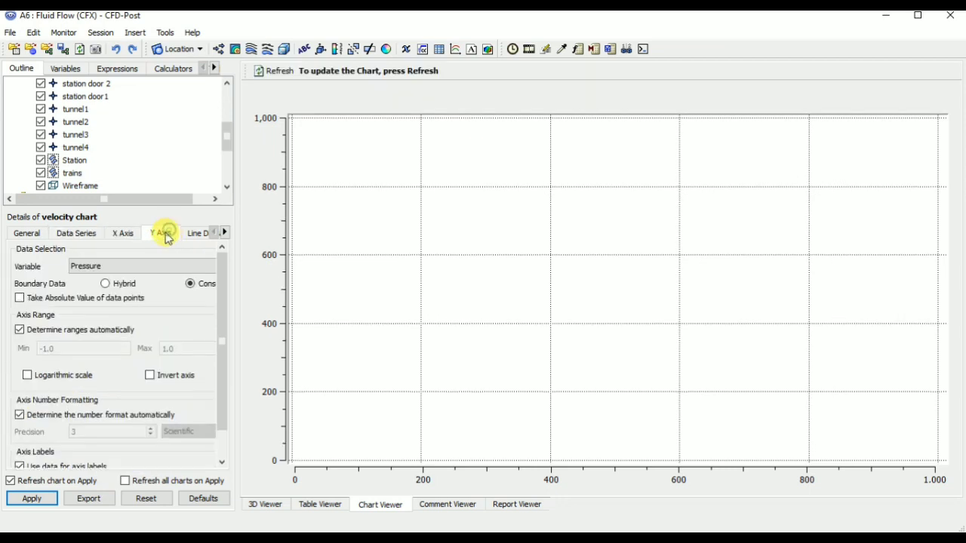
left_click(126, 269)
left_click(96, 344)
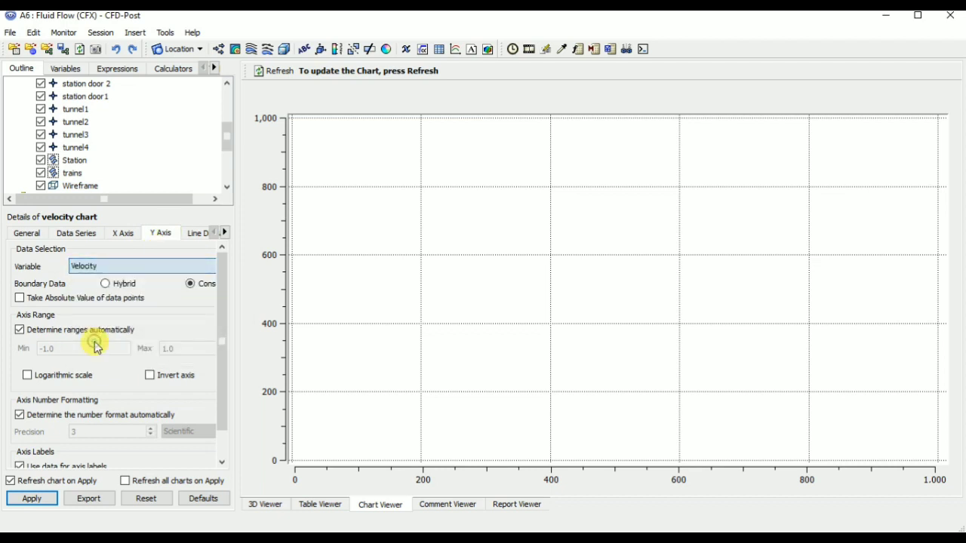
left_click_drag(219, 299, 218, 336)
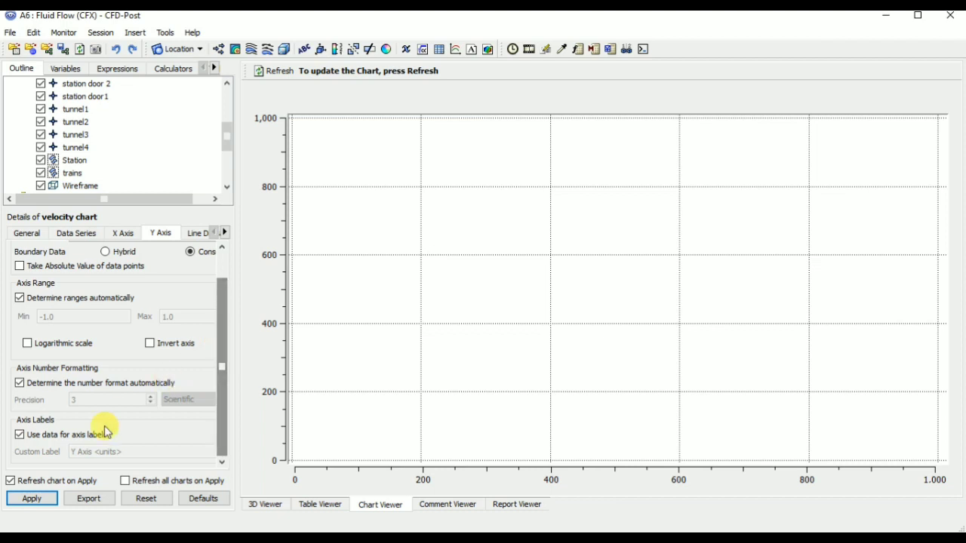
left_click(35, 500)
left_click(39, 496)
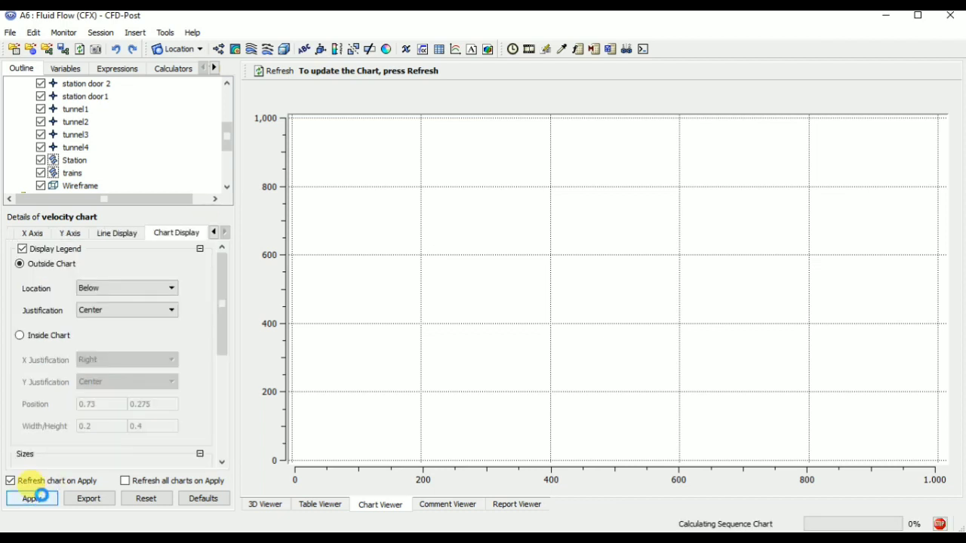
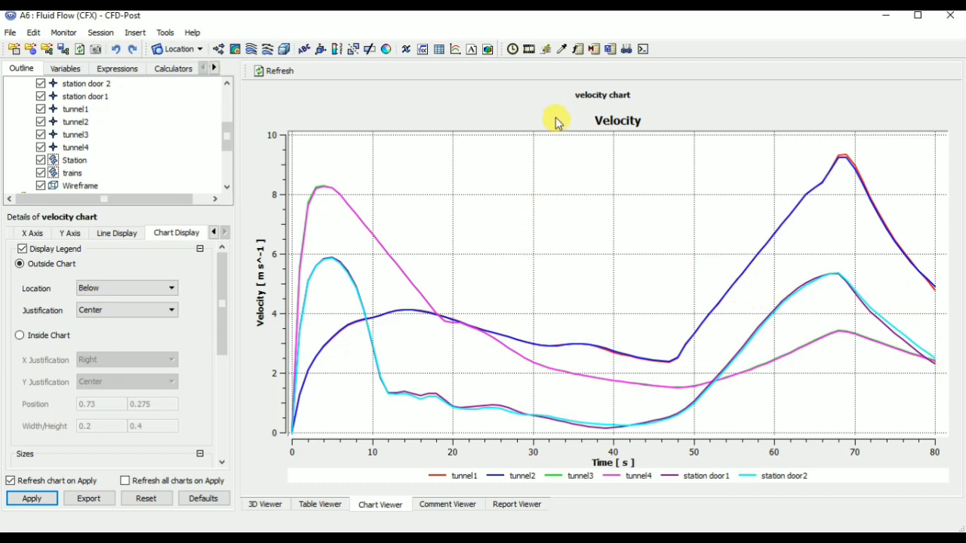
left_click(255, 75)
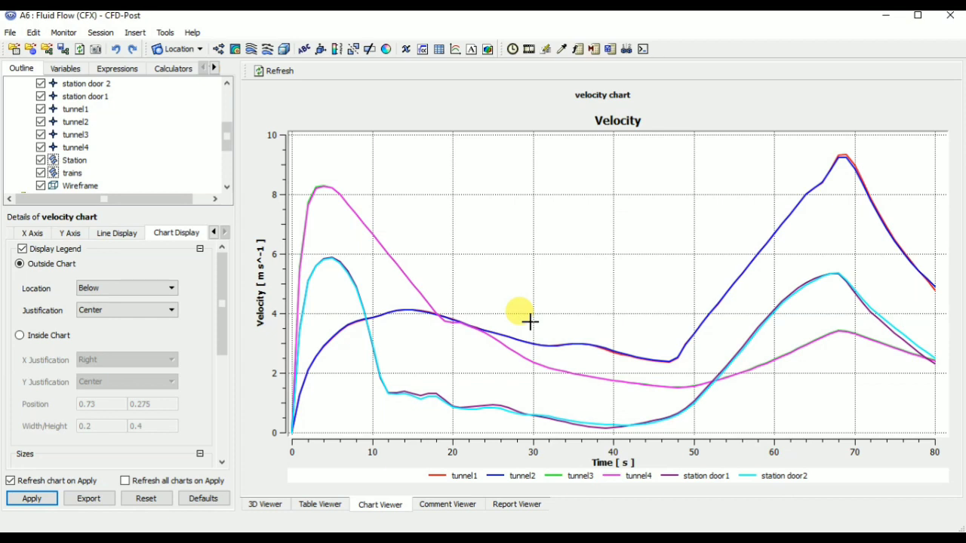
Return to the 3D view of the model and display the presure contour.
left_click(271, 505)
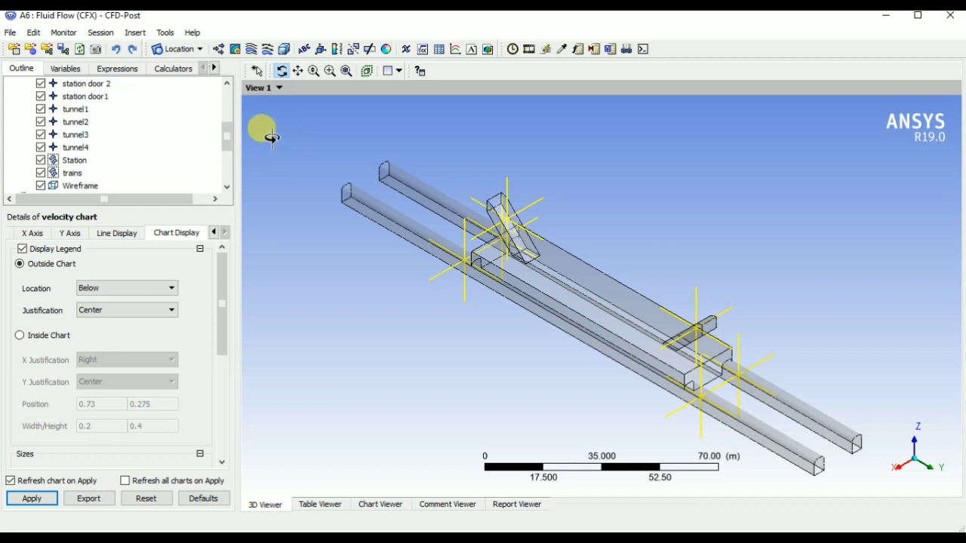
scroll(272, 134, "up", 3)
scroll(274, 131, "down", 1)
left_click_drag(227, 136, 227, 94)
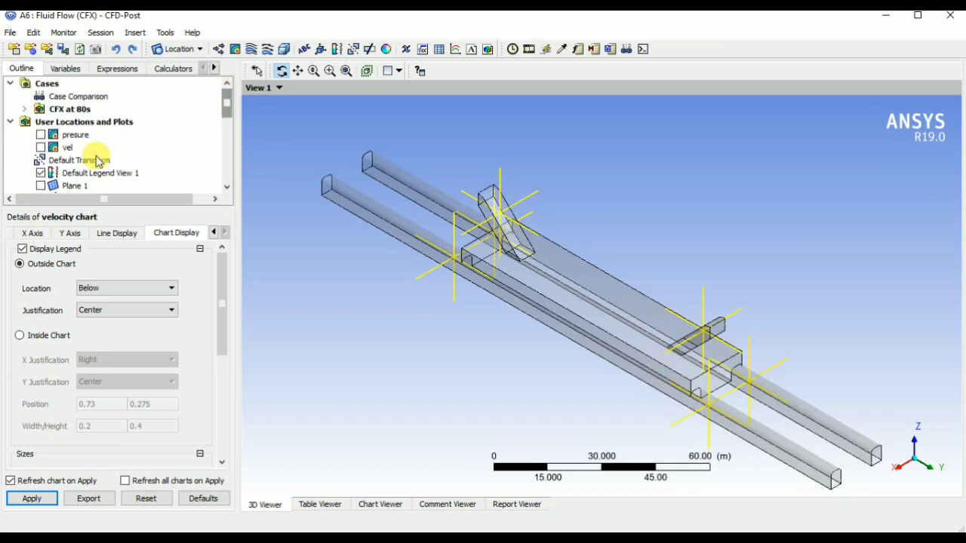
left_click(41, 134)
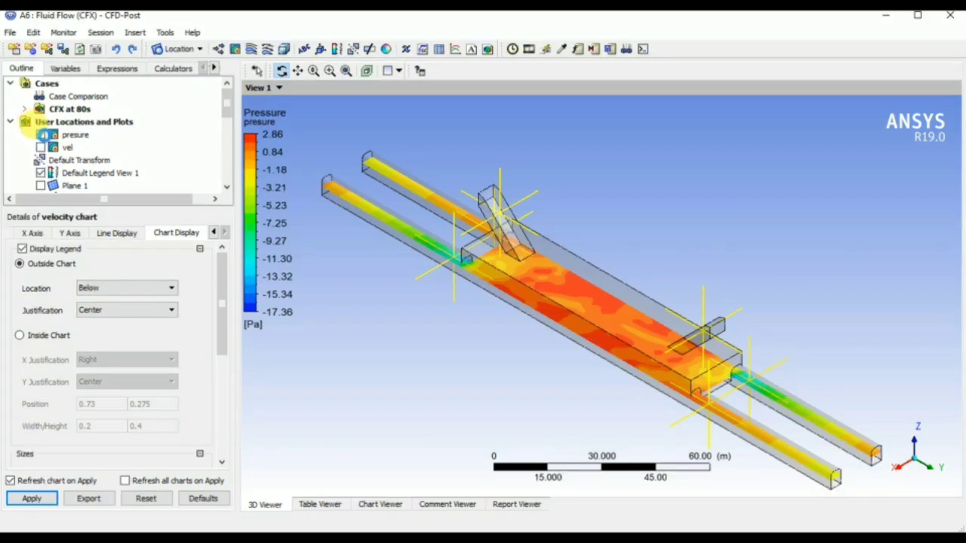